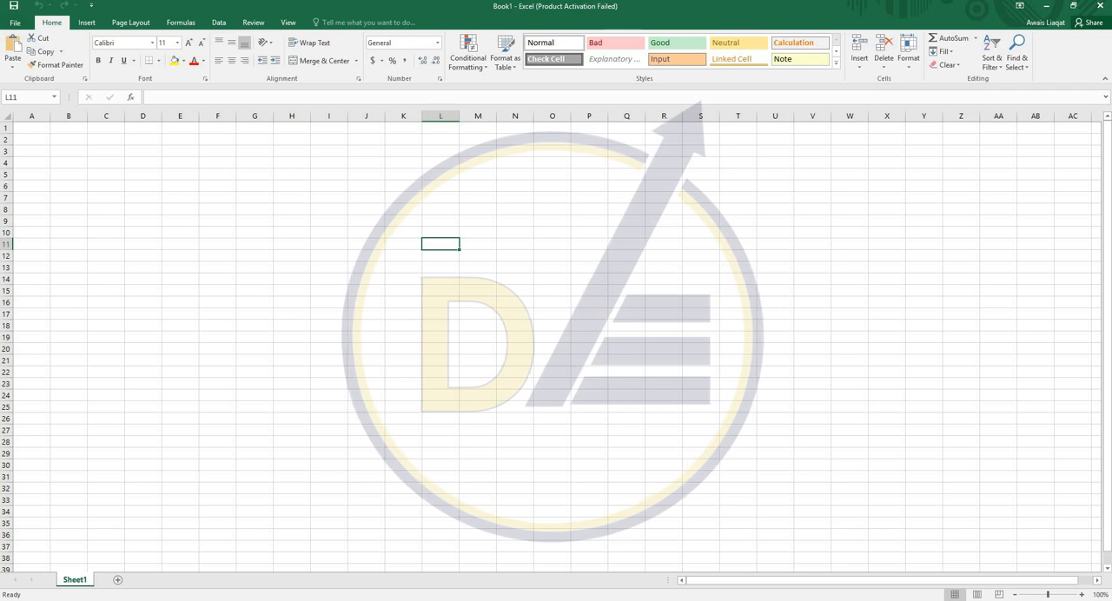
- Enter a first name in cell L11 and move it to cell W18 by cutting and pasting
text(Awais)
key(Return)
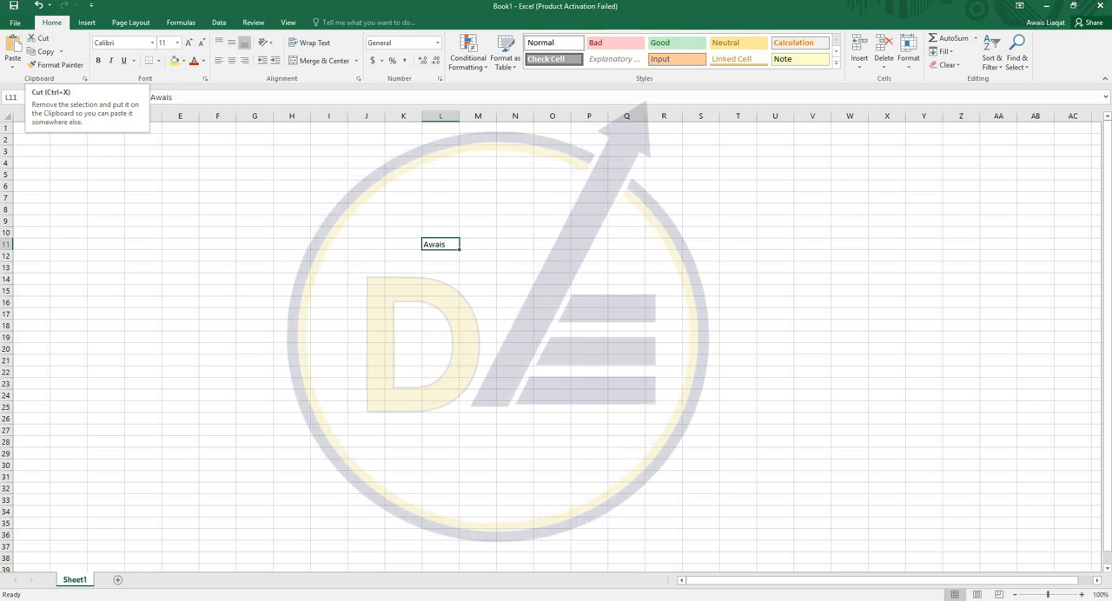
click(478, 187)
click(440, 245)
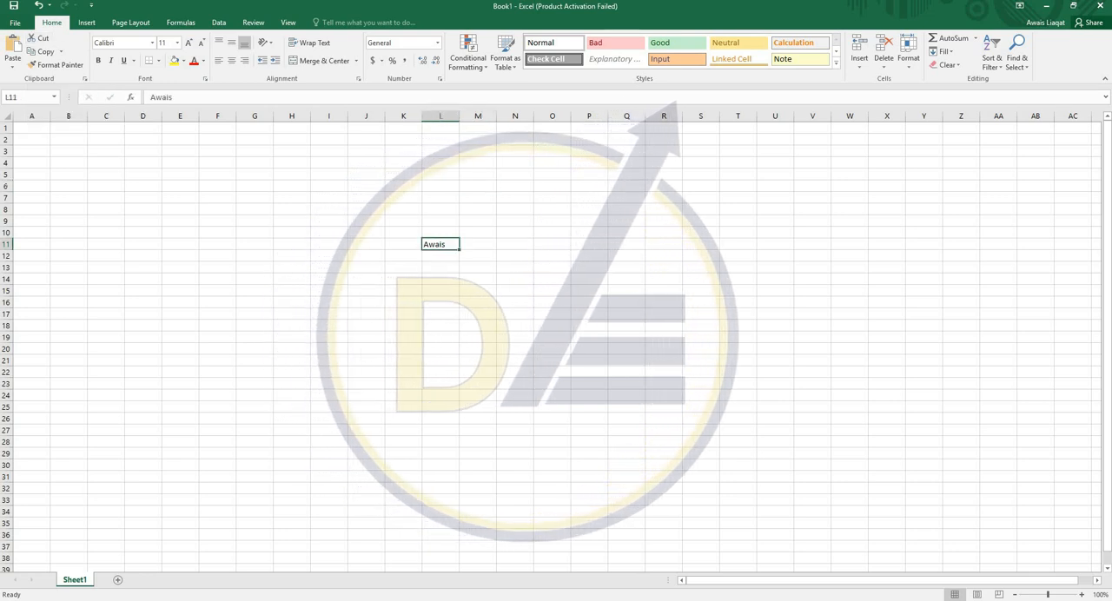
key(ctrl+x)
click(850, 326)
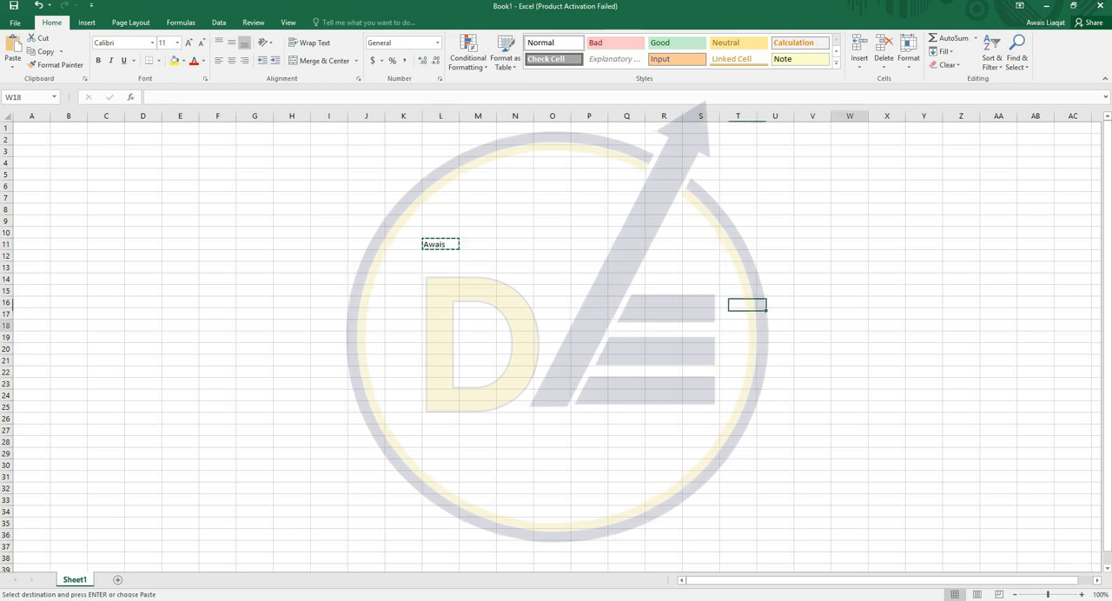
key(ctrl+v)
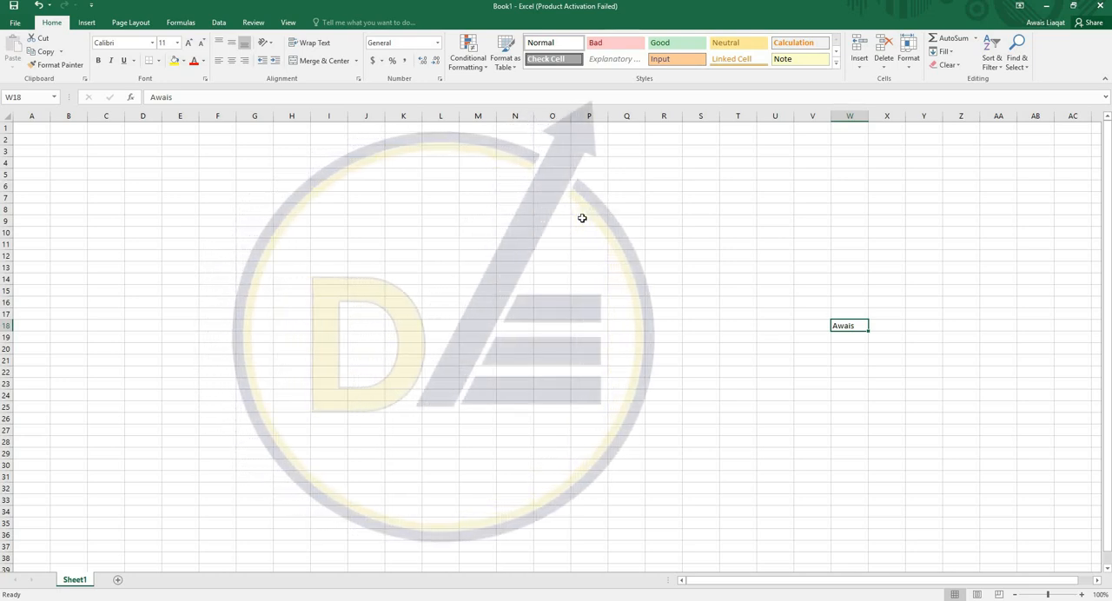
- Copy the name in cell W18 and paste it into cell F9
key(ctrl+c)
click(209, 220)
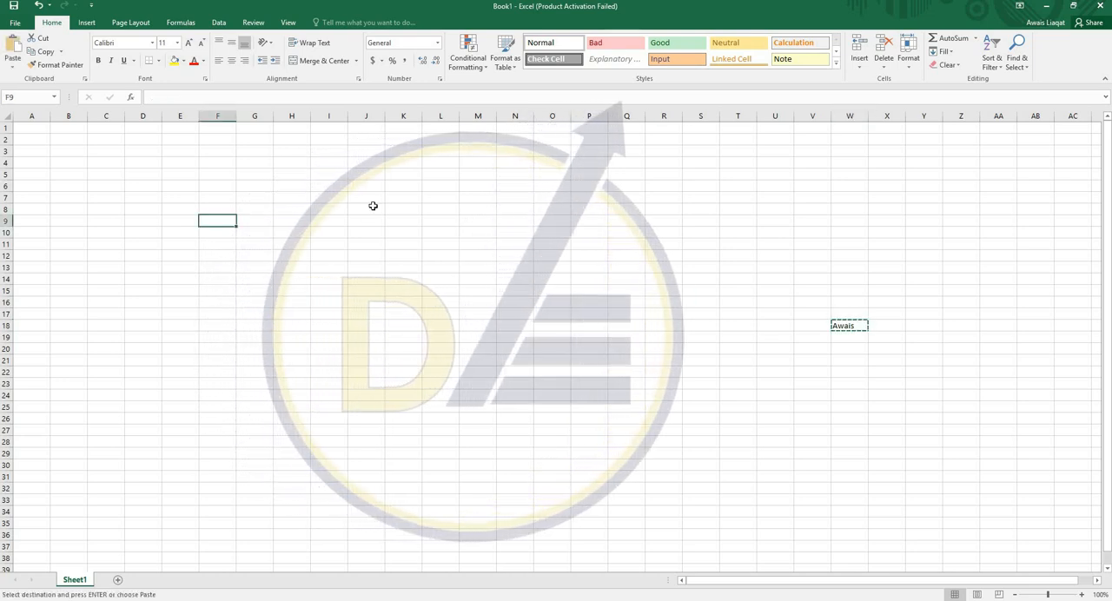
key(ctrl+v)
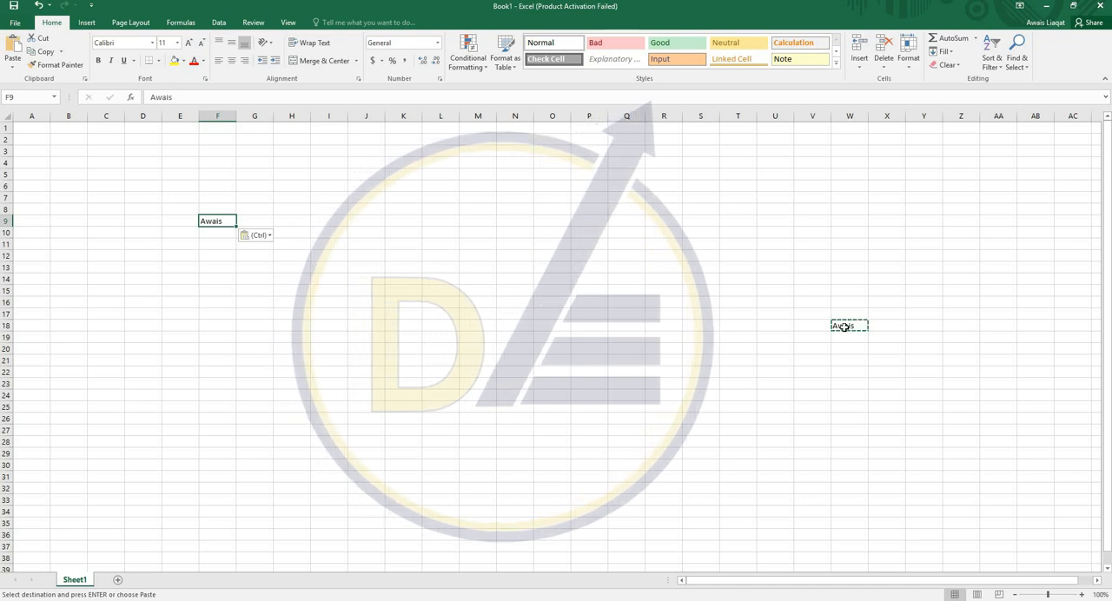
- Clear the contents of the range F5:Y22 to remove both names
click(339, 216)
drag(205, 173, 922, 372)
key(Delete)
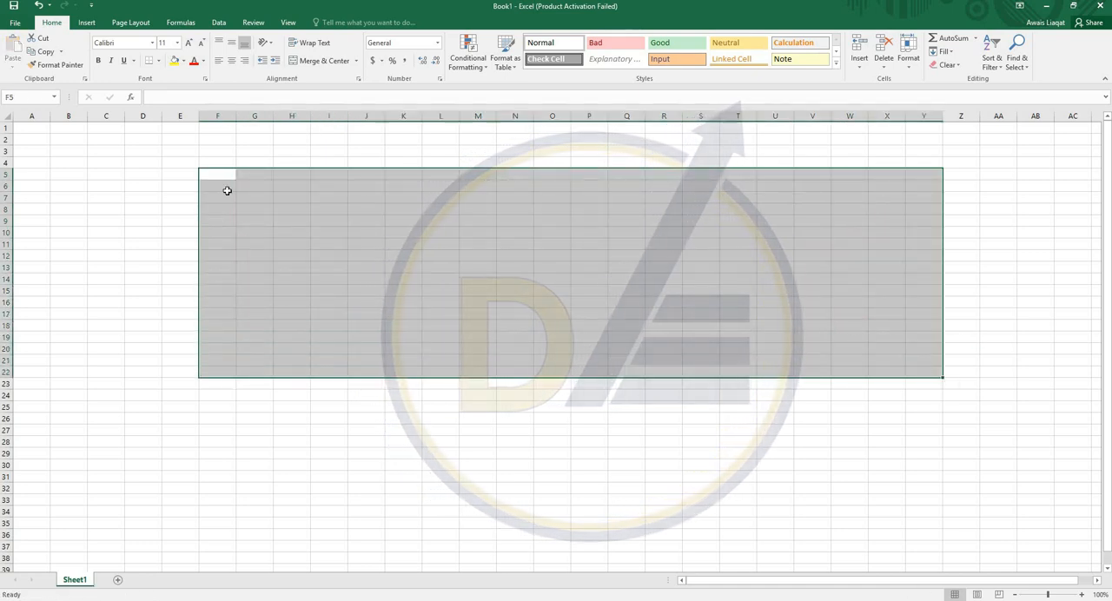
click(226, 190)
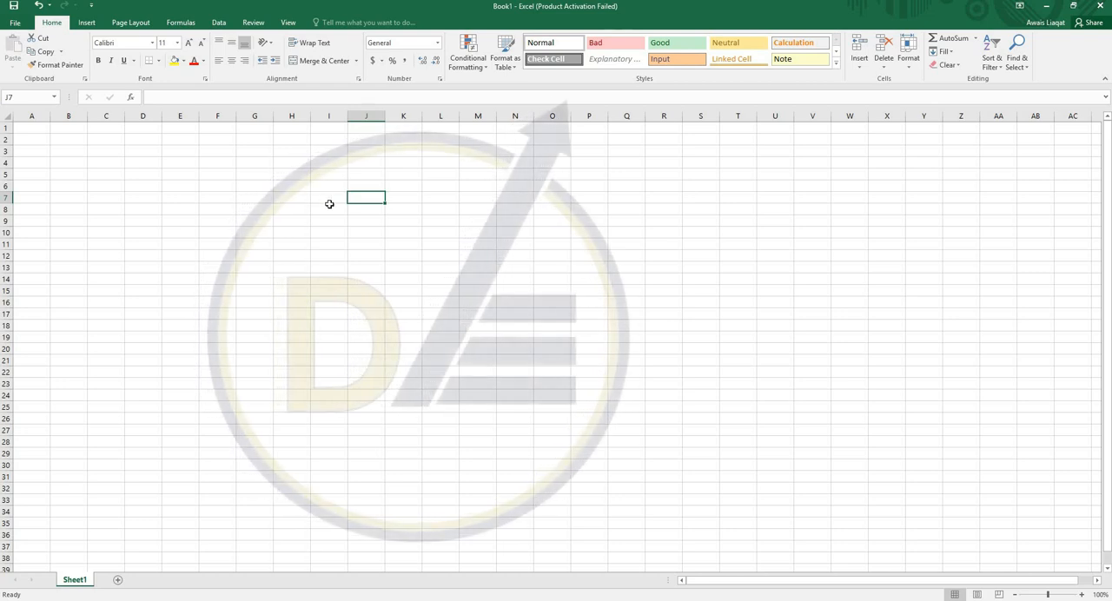
- Give cell O10 a yellow fill and red font color, and enter a first name in it
click(548, 230)
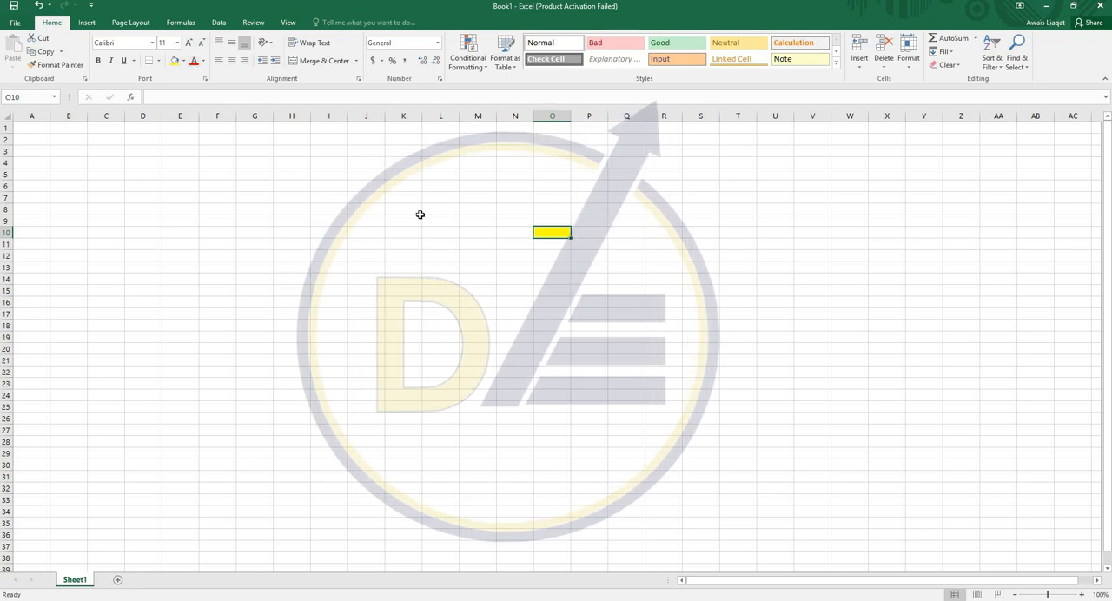
text(AWais)
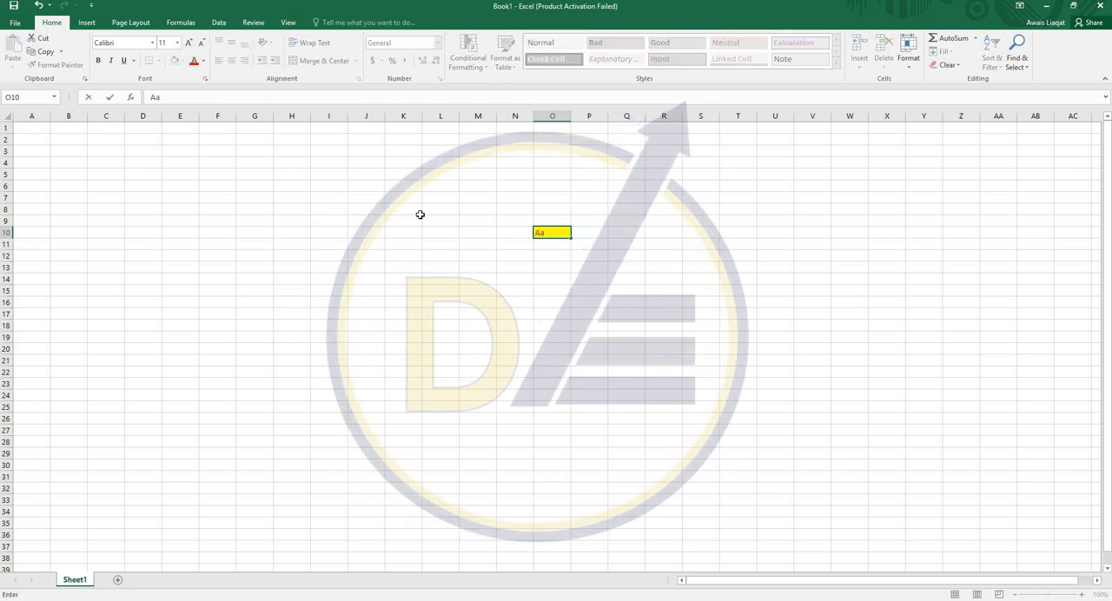
key(Return)
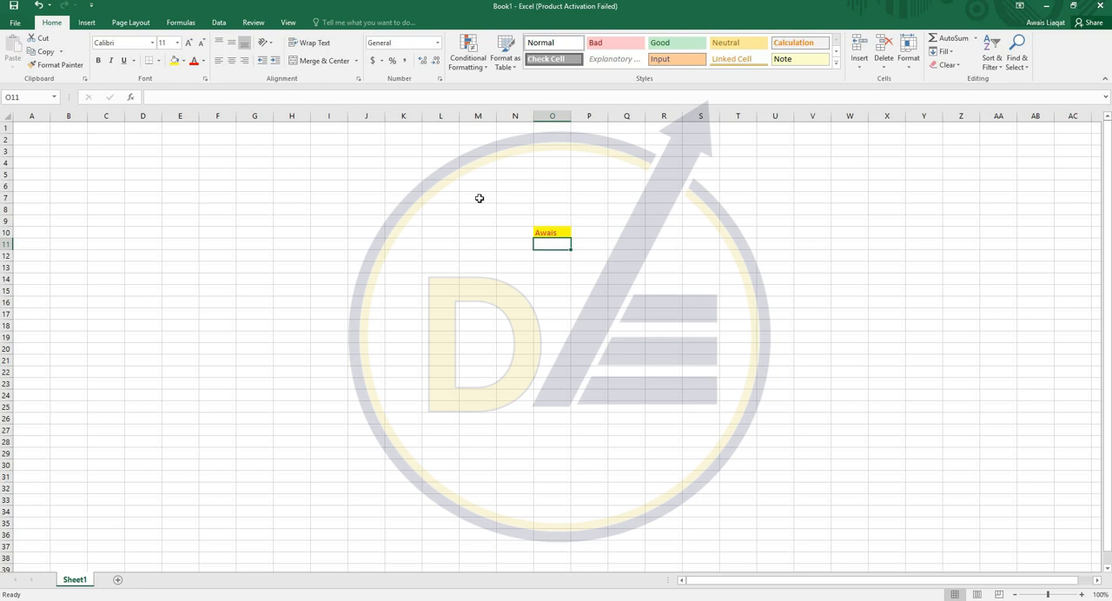
- Enter another first name in cell H14 and apply the formatting of cell O10 to it with Format Painter
click(296, 276)
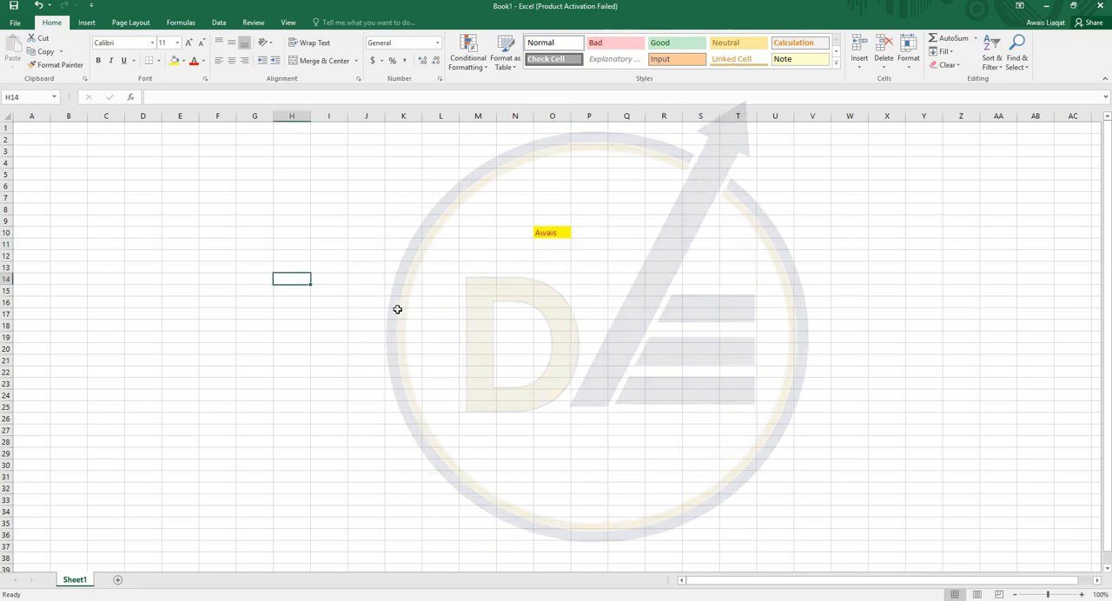
text(Talha)
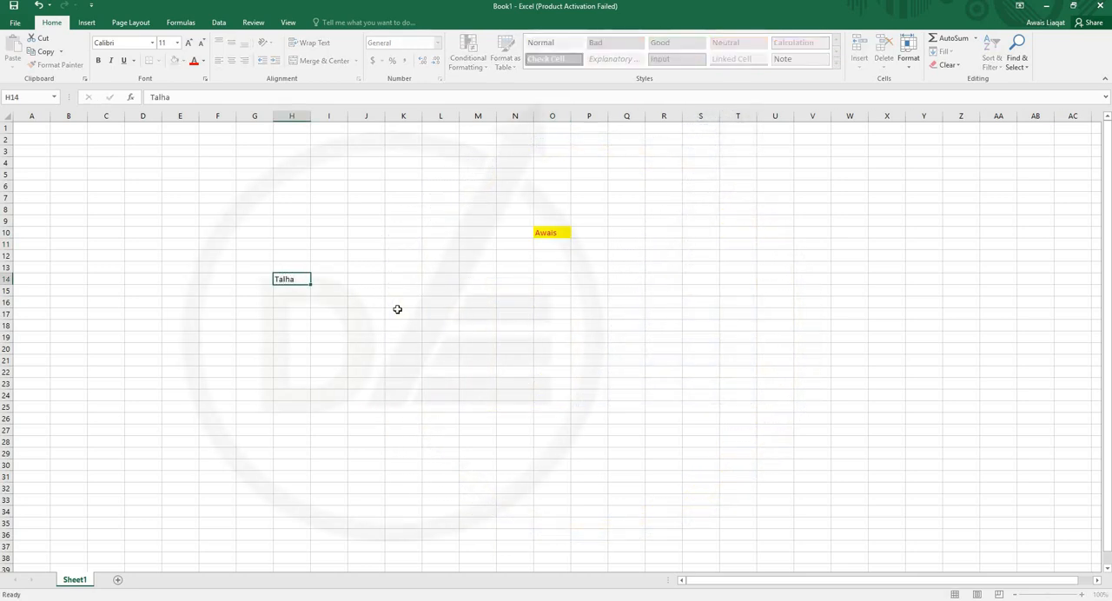
click(565, 231)
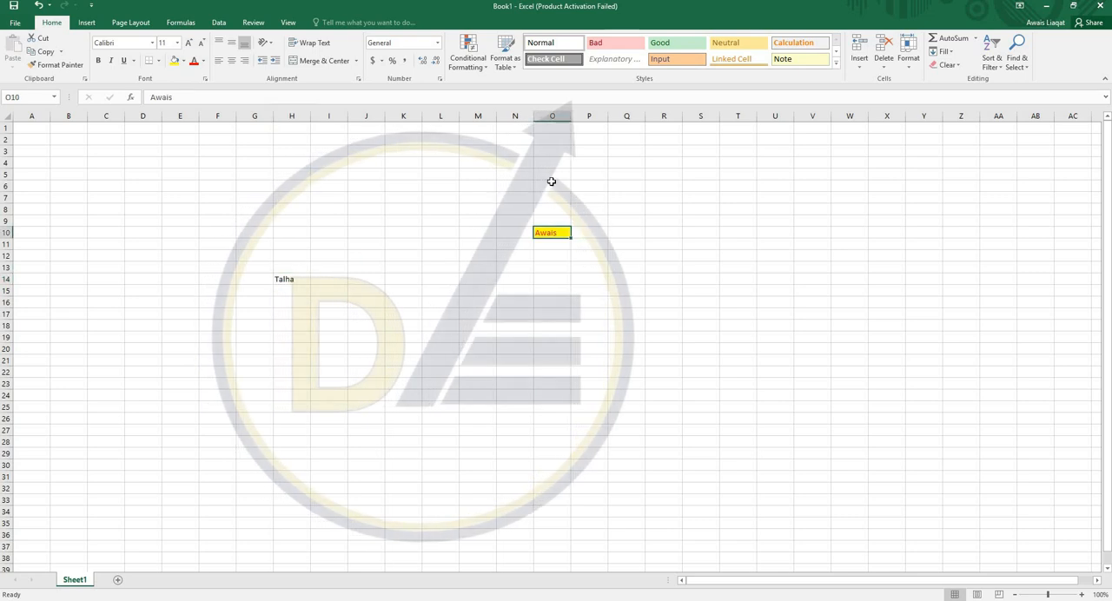
click(70, 65)
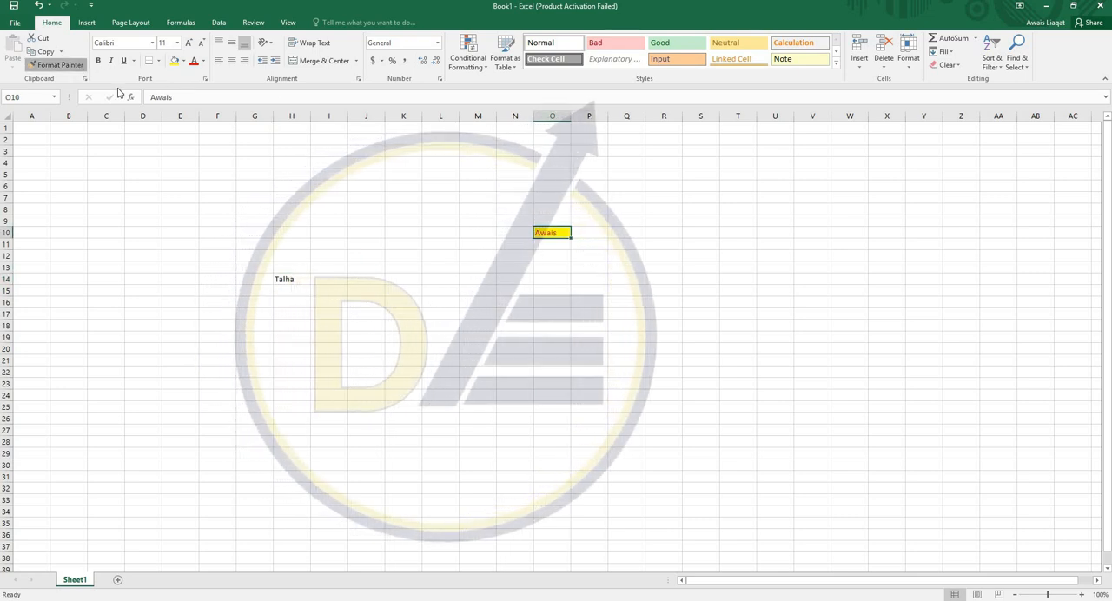
click(291, 279)
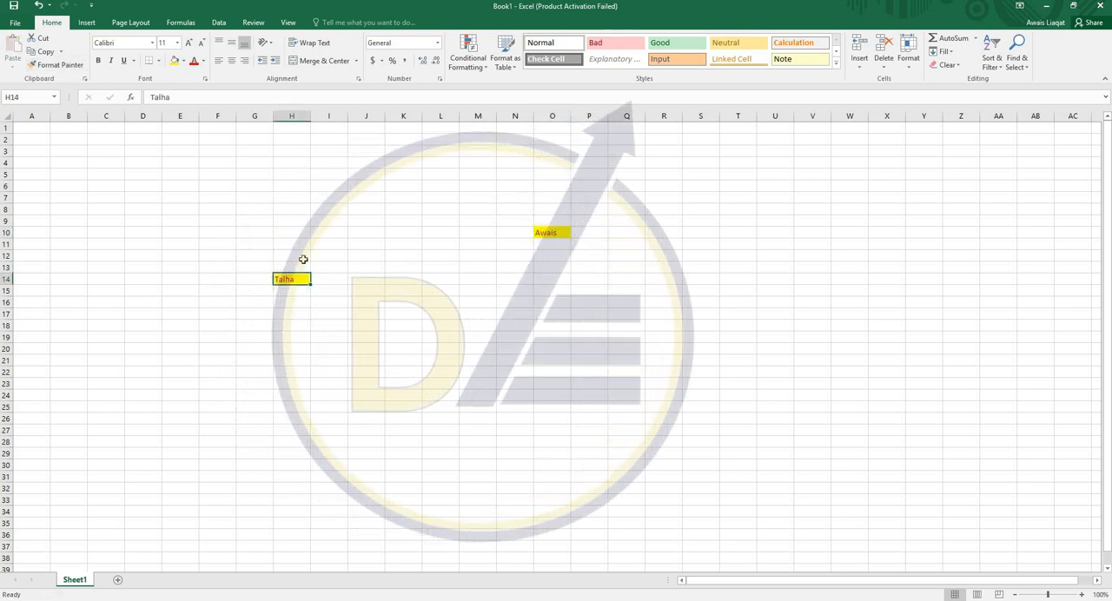
click(541, 232)
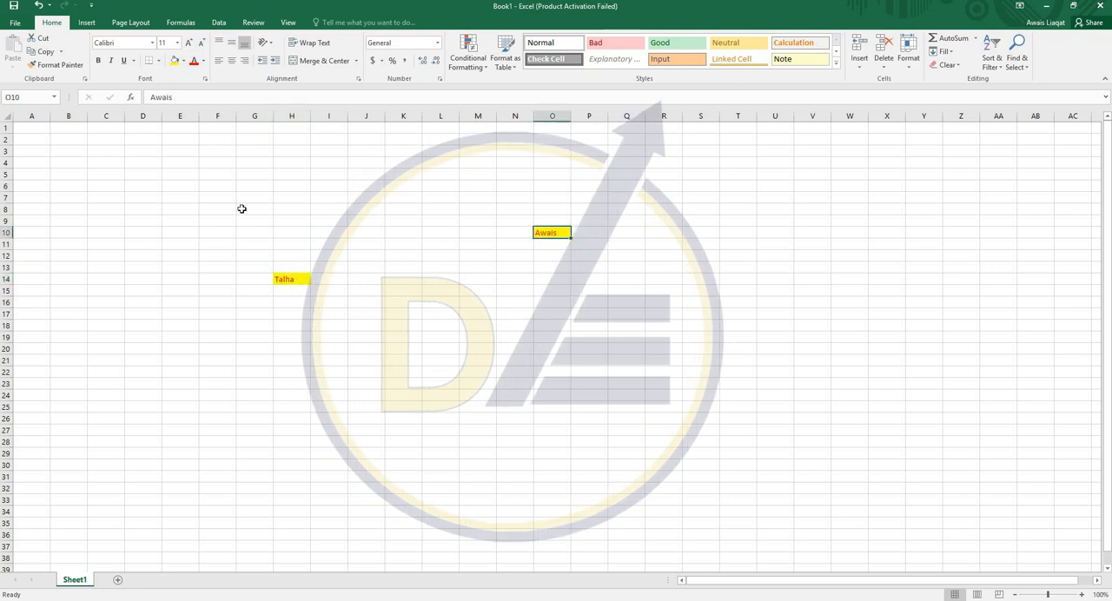
click(291, 279)
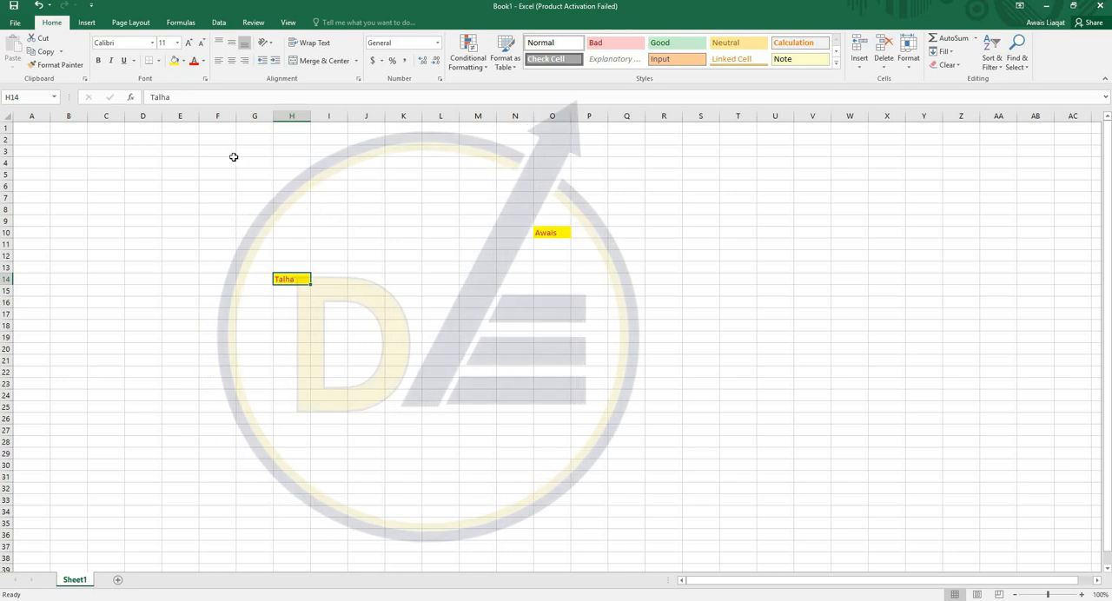
click(335, 205)
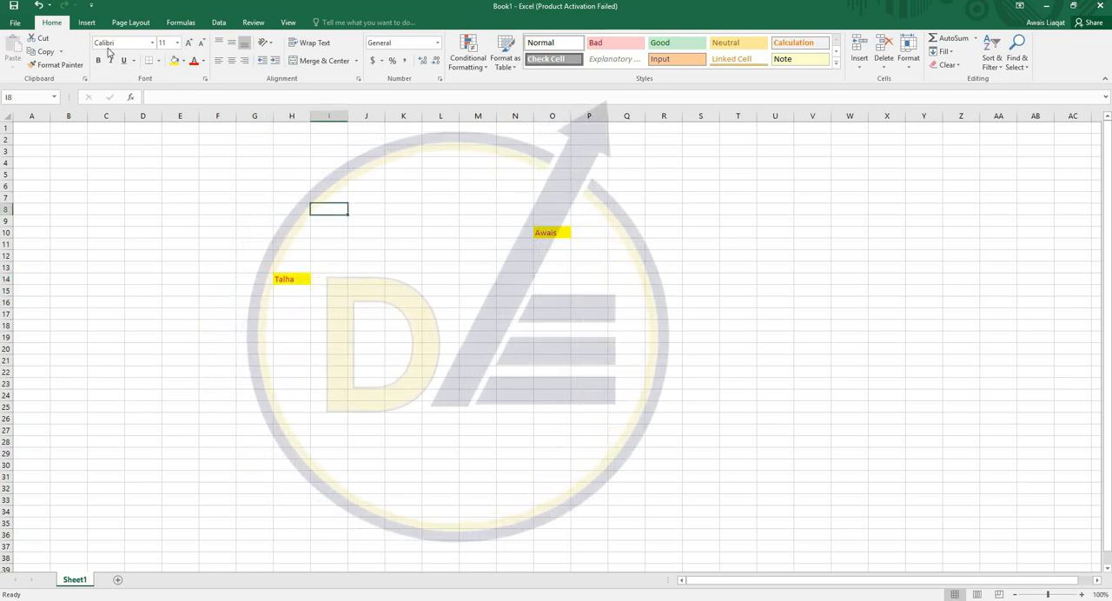
- Enter CONSTRUCTION in cell G6 and widen column G so the text fits with ample room
click(269, 183)
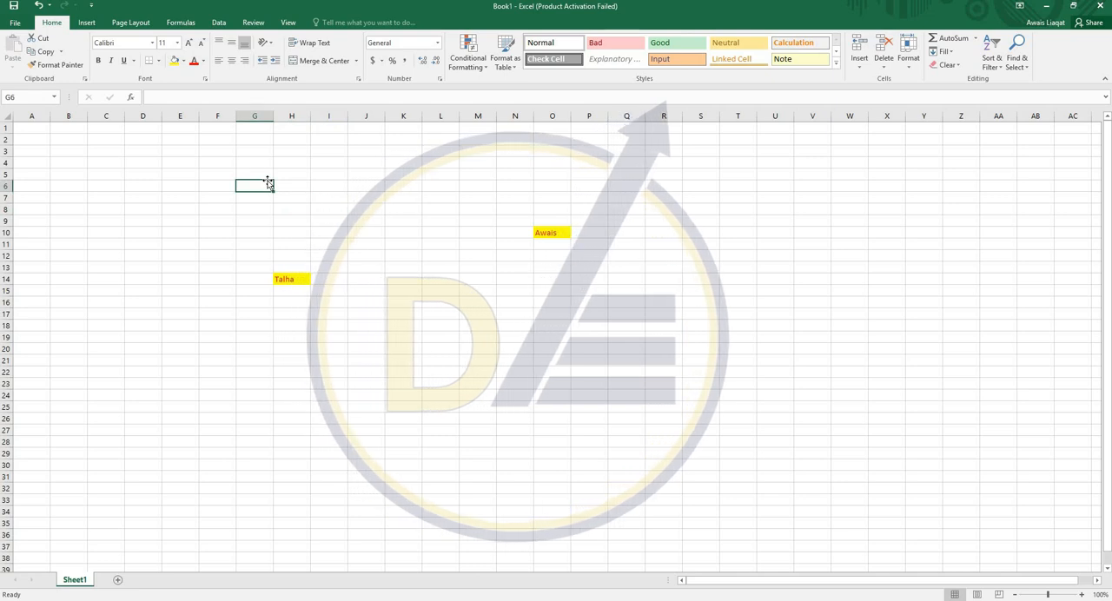
text(CONSTRUCITON)
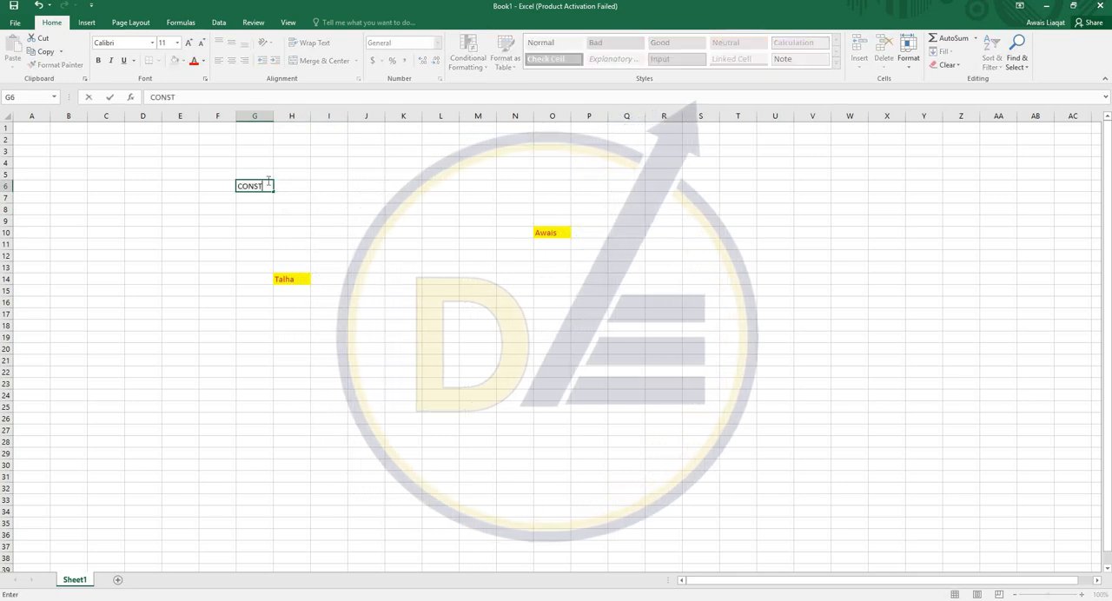
click(267, 183)
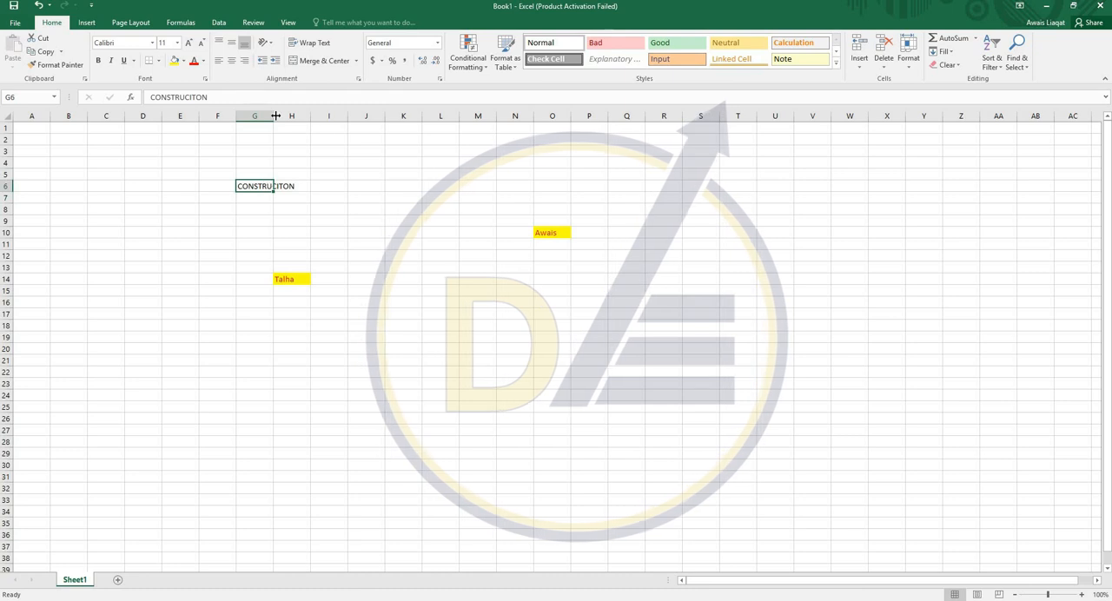
drag(273, 115, 370, 116)
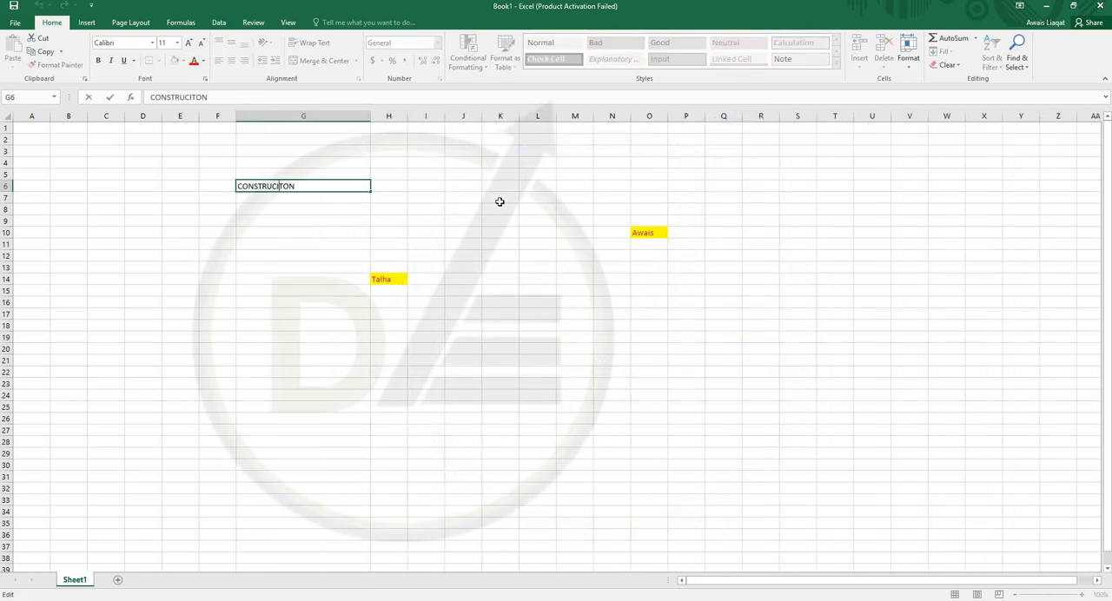
text(I)
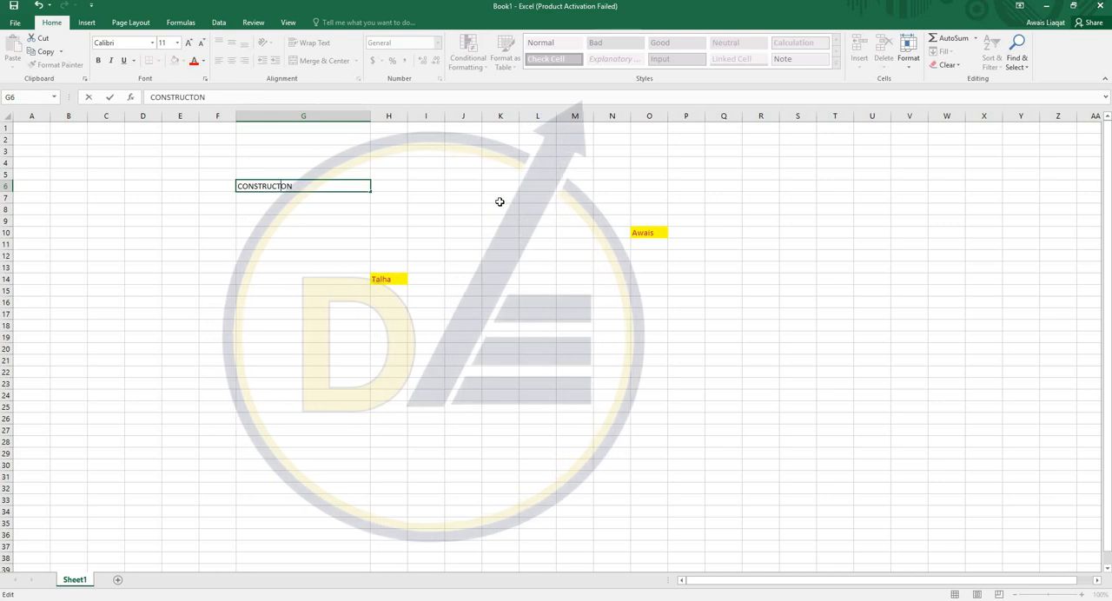
key(Return)
- Try out bold and italic formatting on the text in cell G6
click(308, 184)
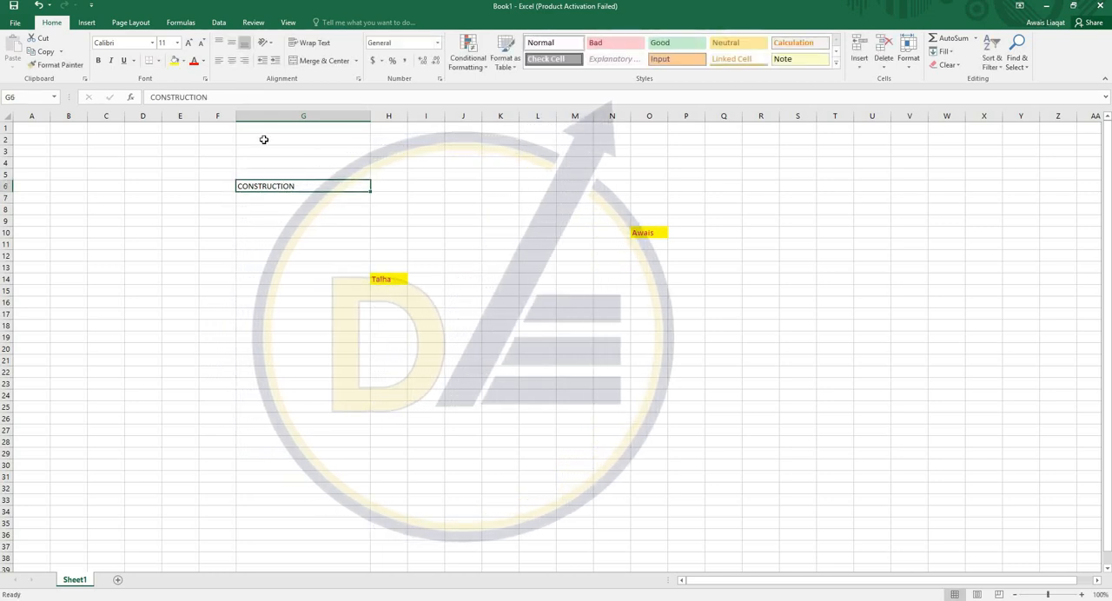
click(98, 61)
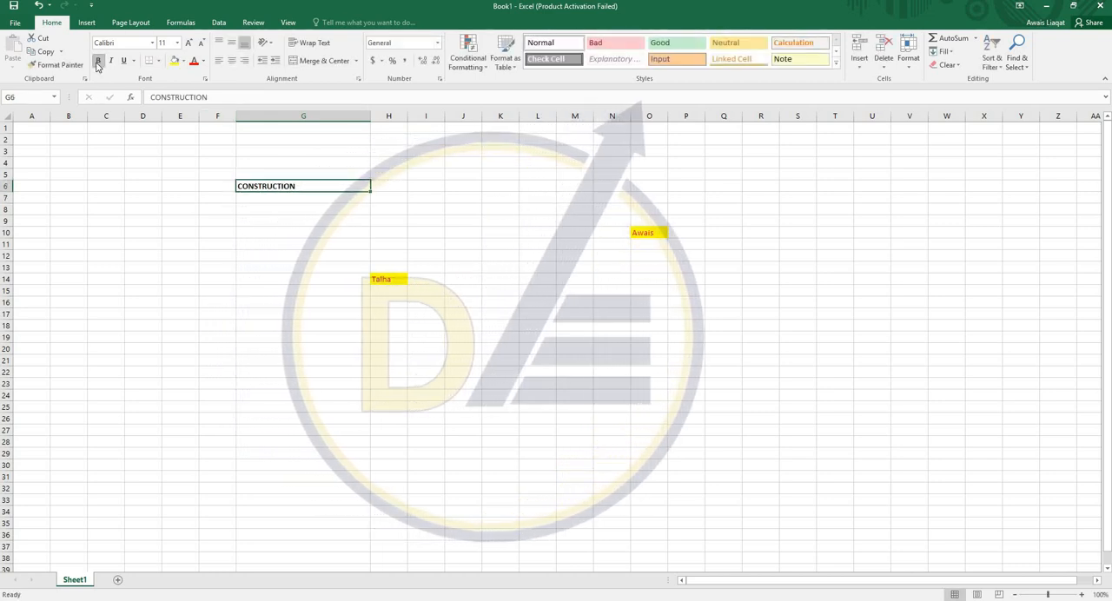
click(97, 61)
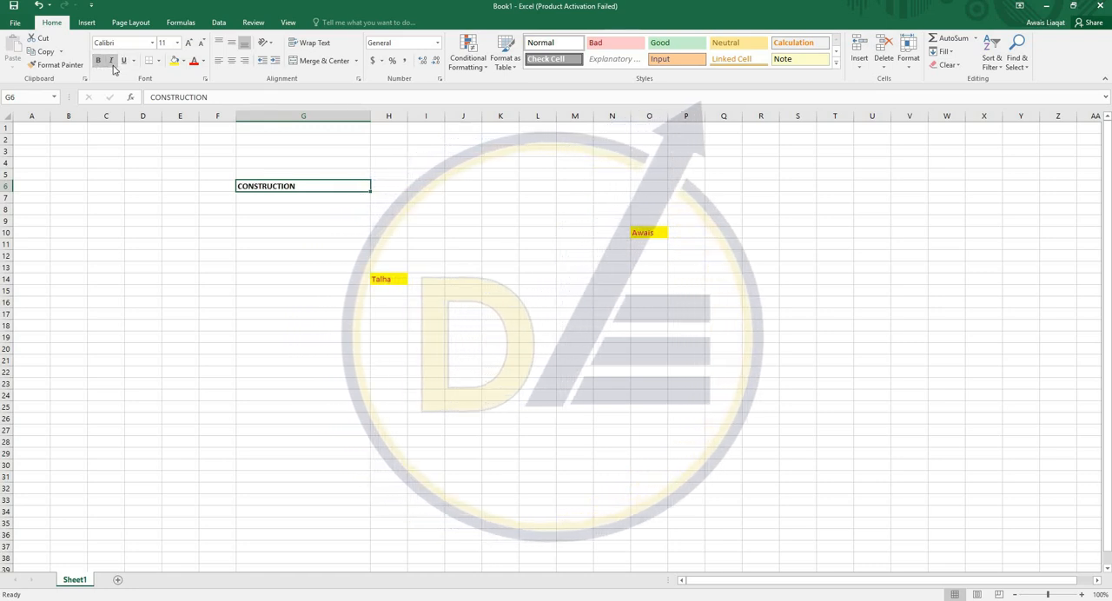
click(112, 65)
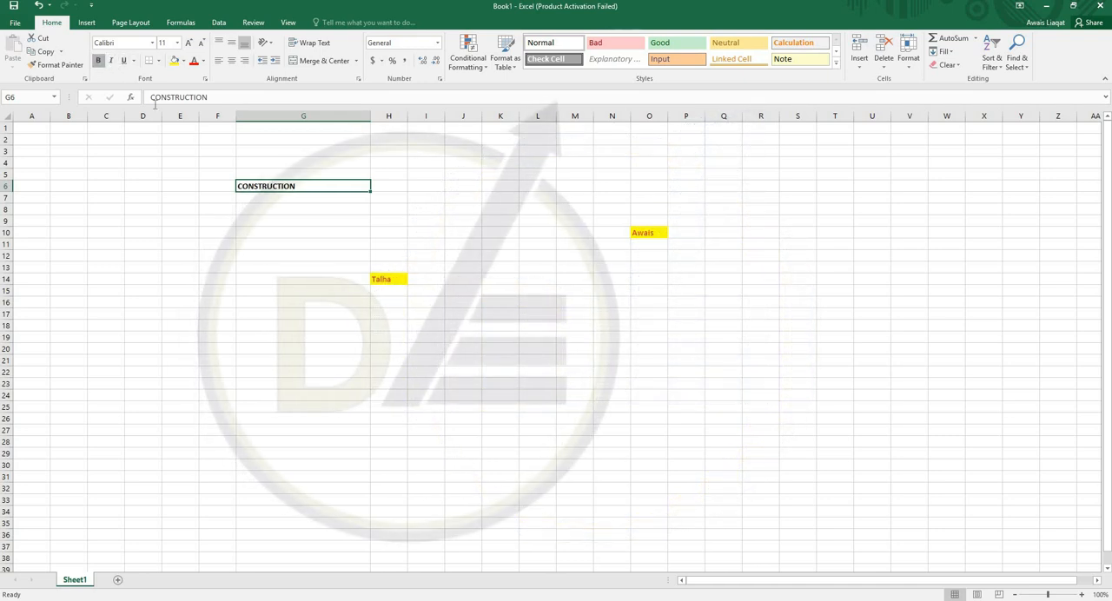
- Apply Thick Outside Borders to cell G6
click(158, 61)
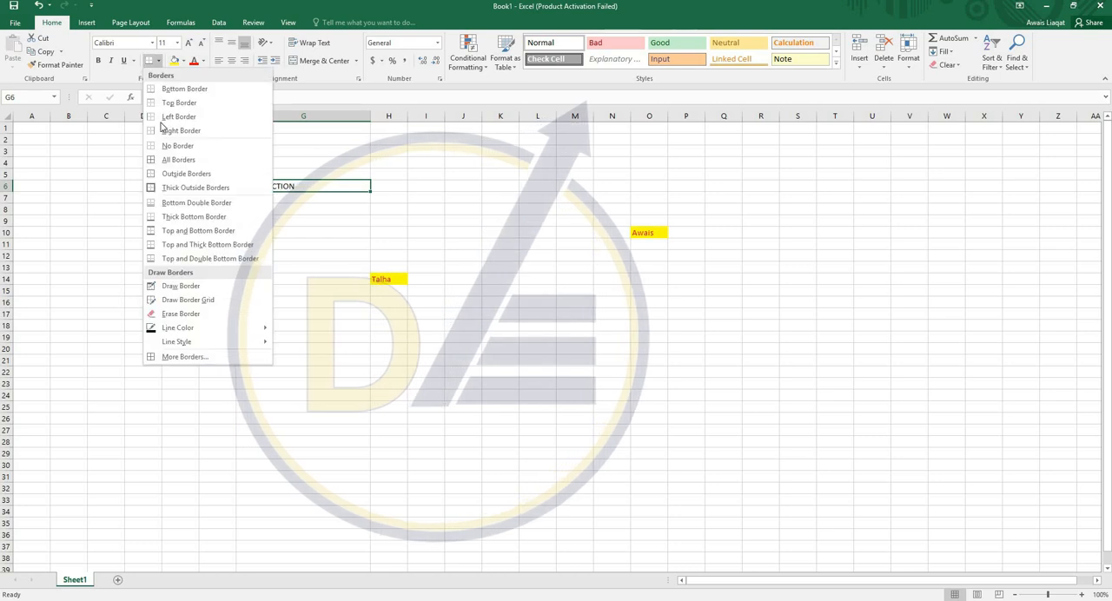
click(209, 188)
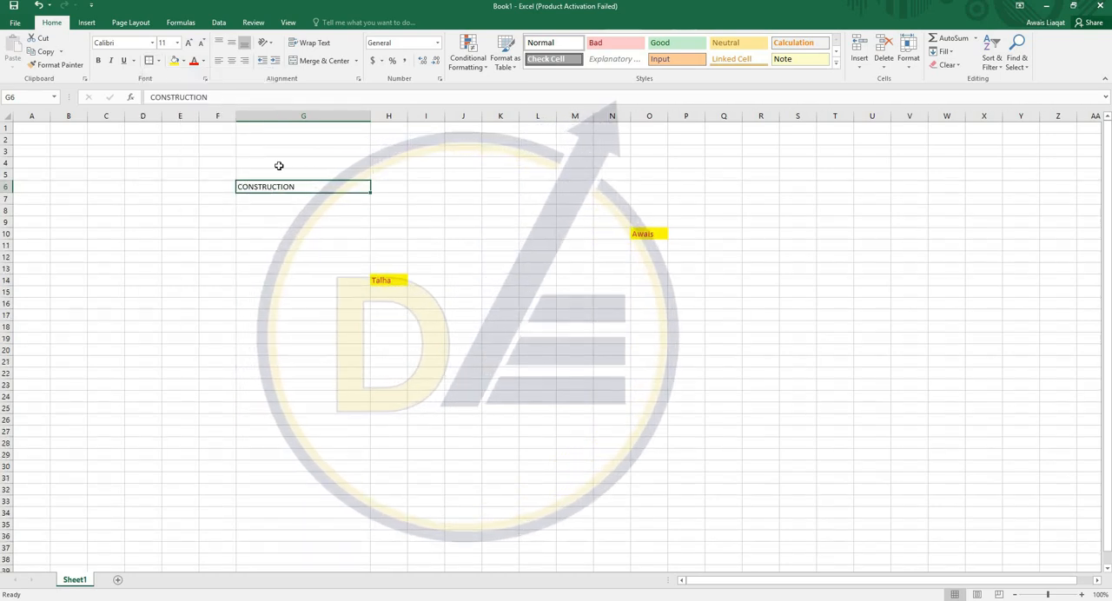
click(279, 165)
- Fill cell G6 with a light orange theme color and set its font color to red
click(281, 185)
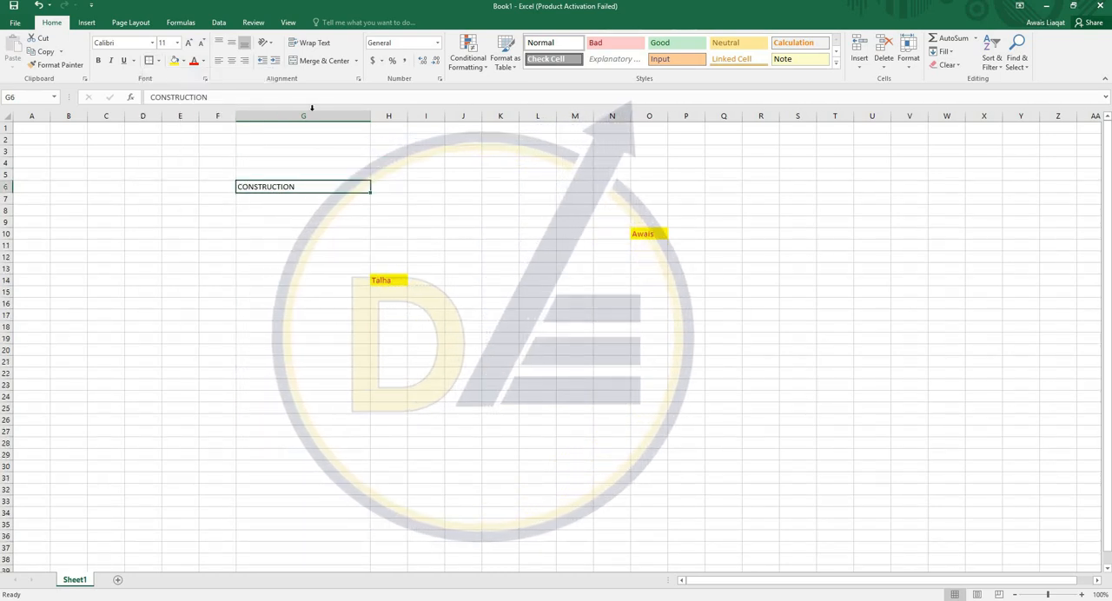
click(184, 61)
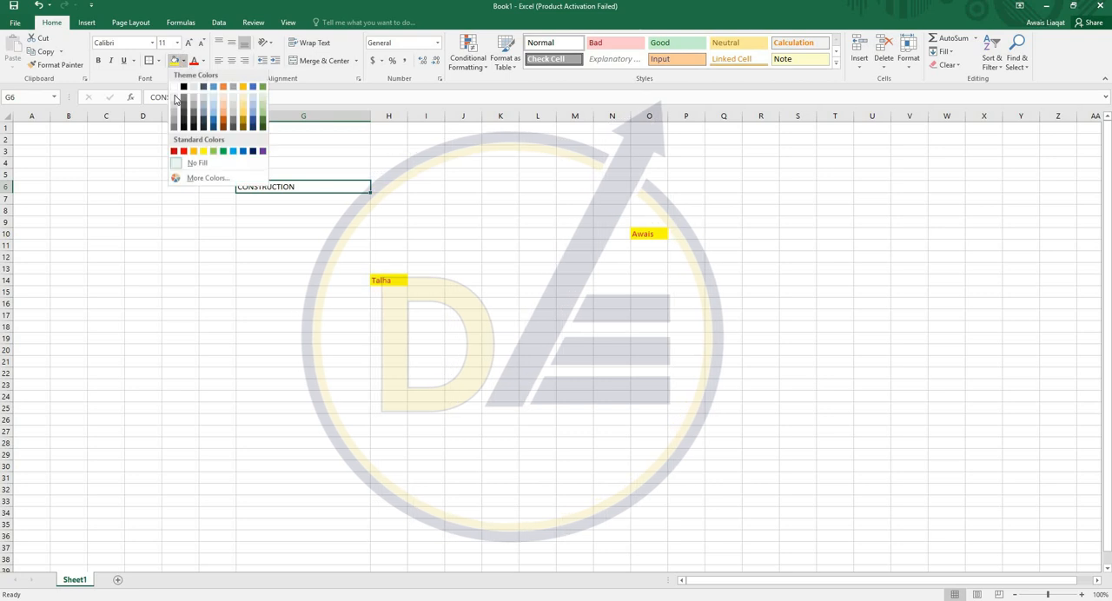
click(223, 103)
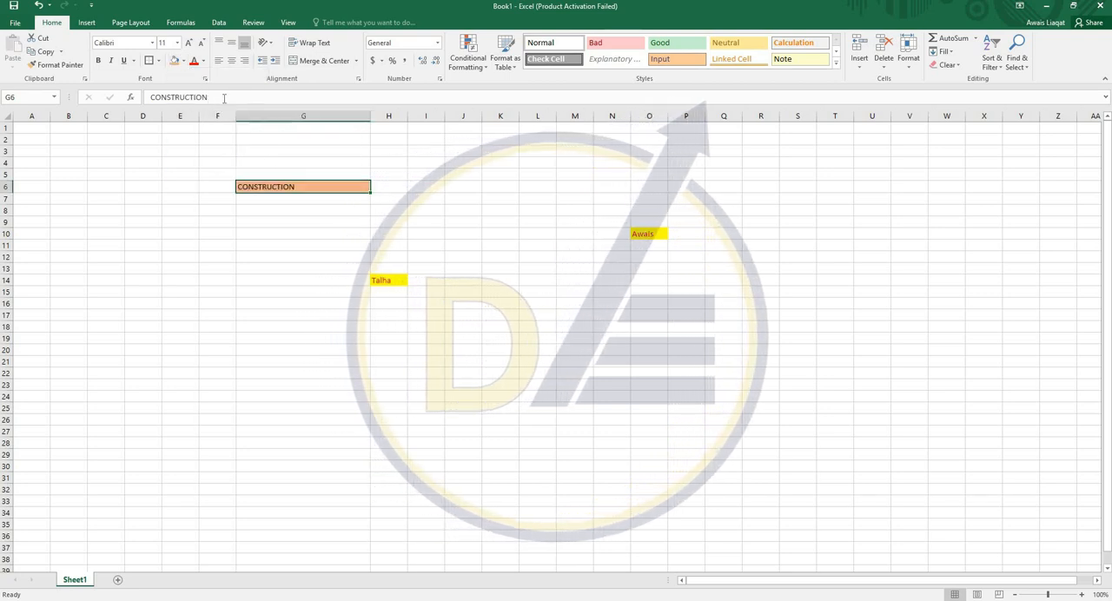
click(203, 61)
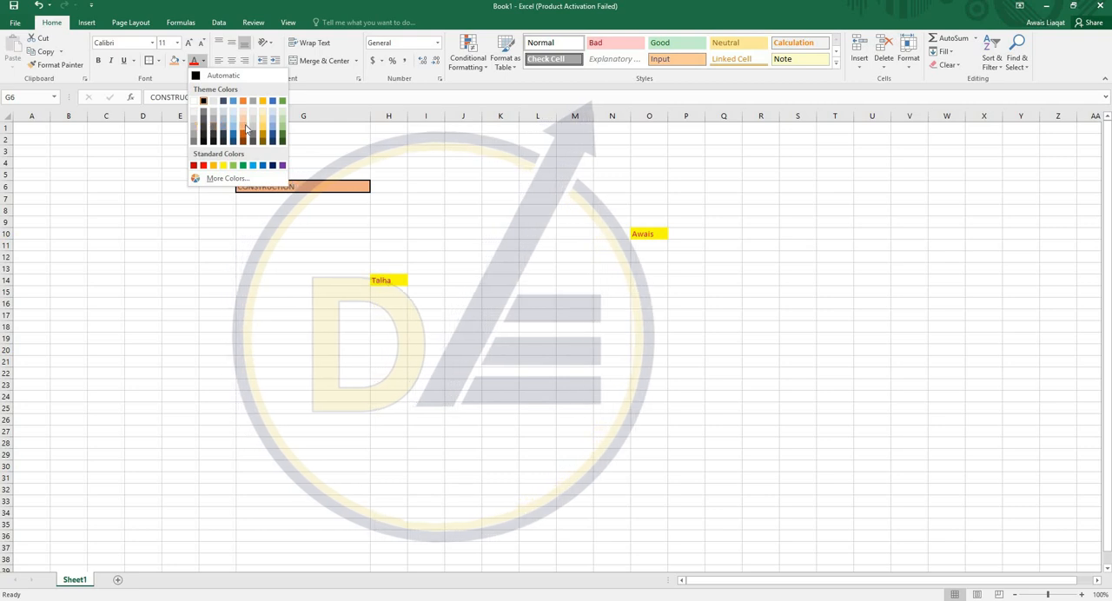
click(292, 236)
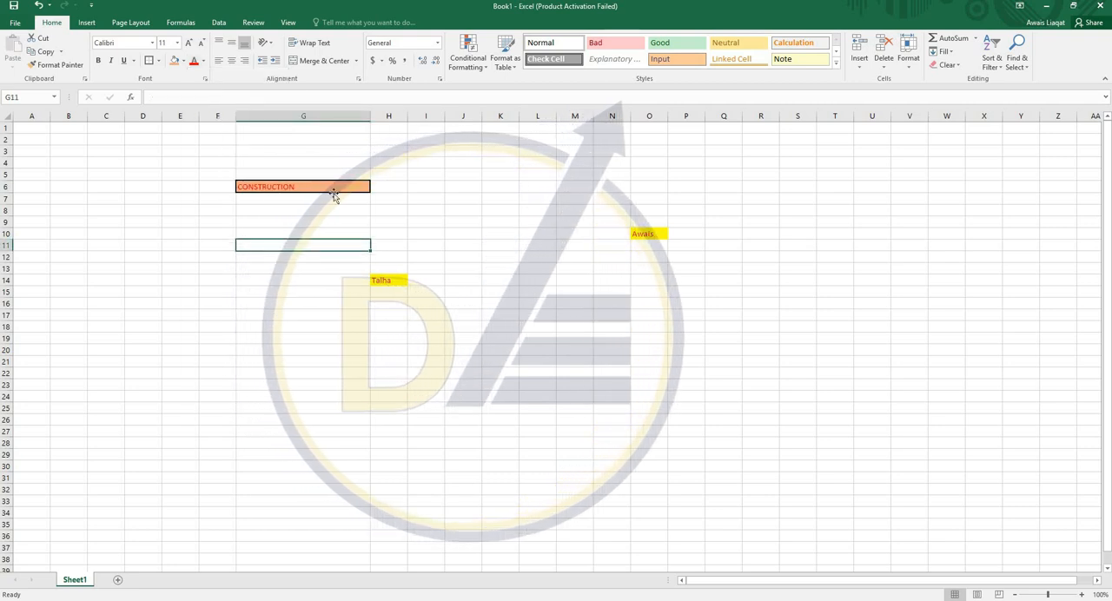
- Try out increasing and decreasing the font size of the text in cell G6 one step at a time
click(189, 43)
click(190, 44)
click(202, 43)
click(202, 44)
click(201, 44)
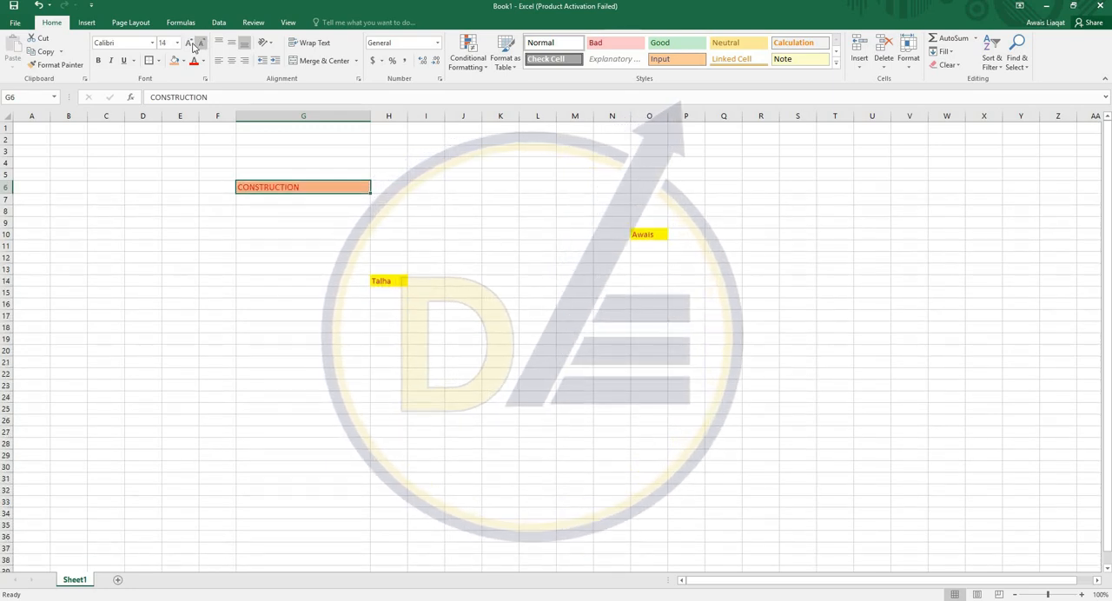
double_click(190, 43)
click(189, 43)
click(201, 43)
click(201, 44)
click(202, 44)
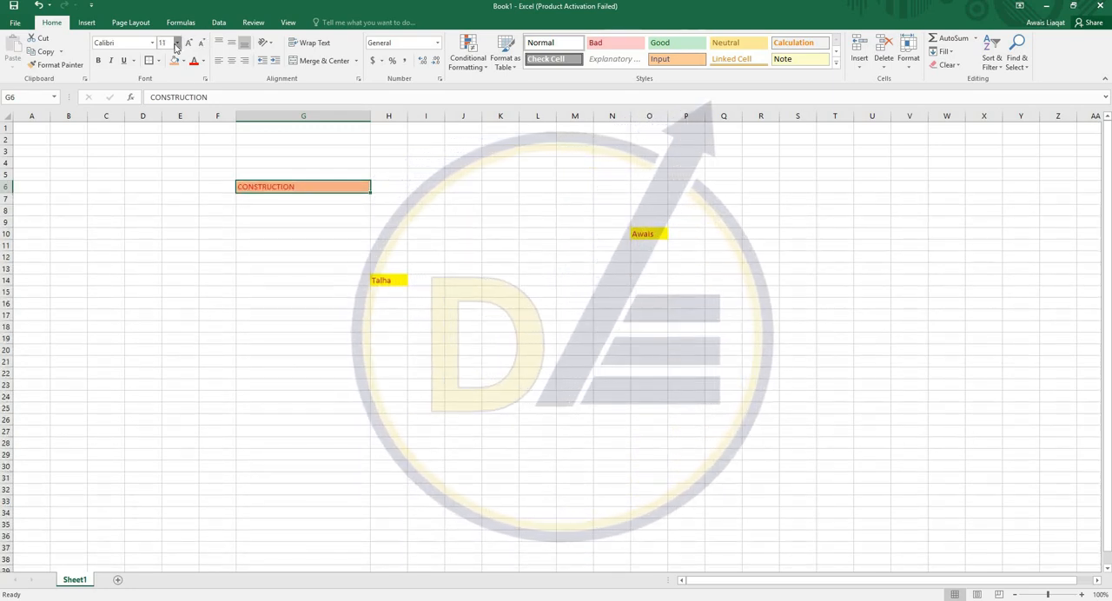
- Set the font size of cell G6 to 20 and preview other fonts without changing the font
click(176, 44)
click(165, 152)
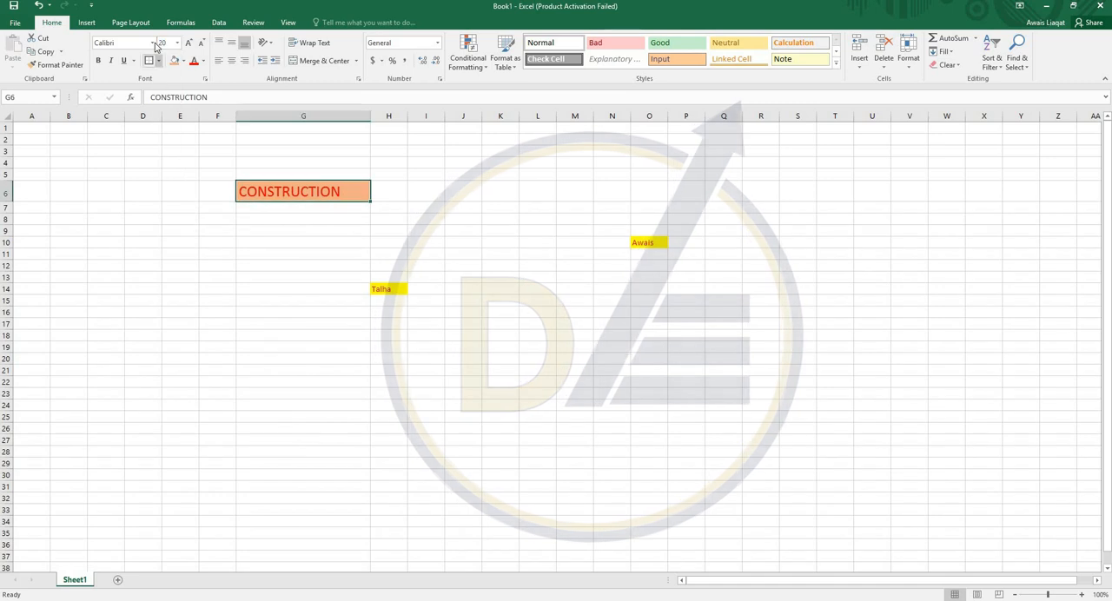
click(151, 44)
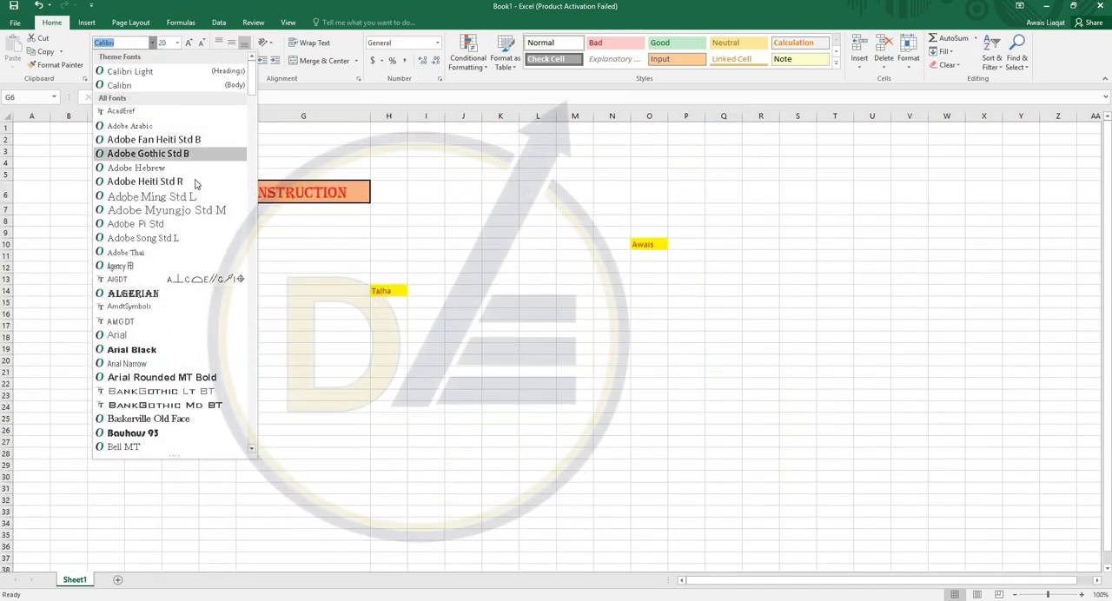
click(290, 224)
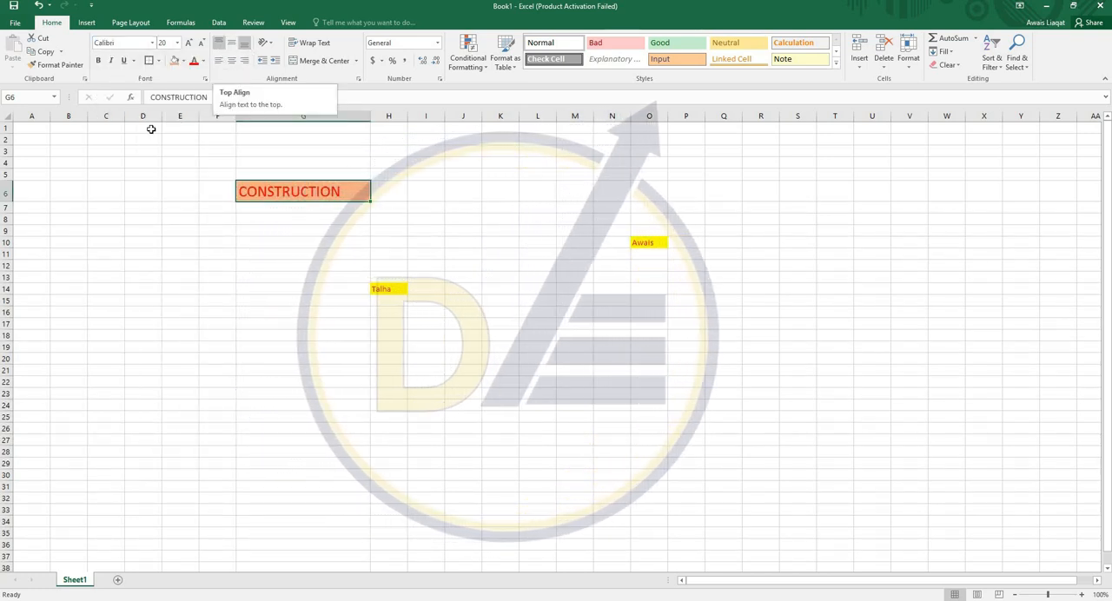
- Make row 6 much taller and column G much wider so cell G6 becomes a large box
drag(4, 202, 260, 310)
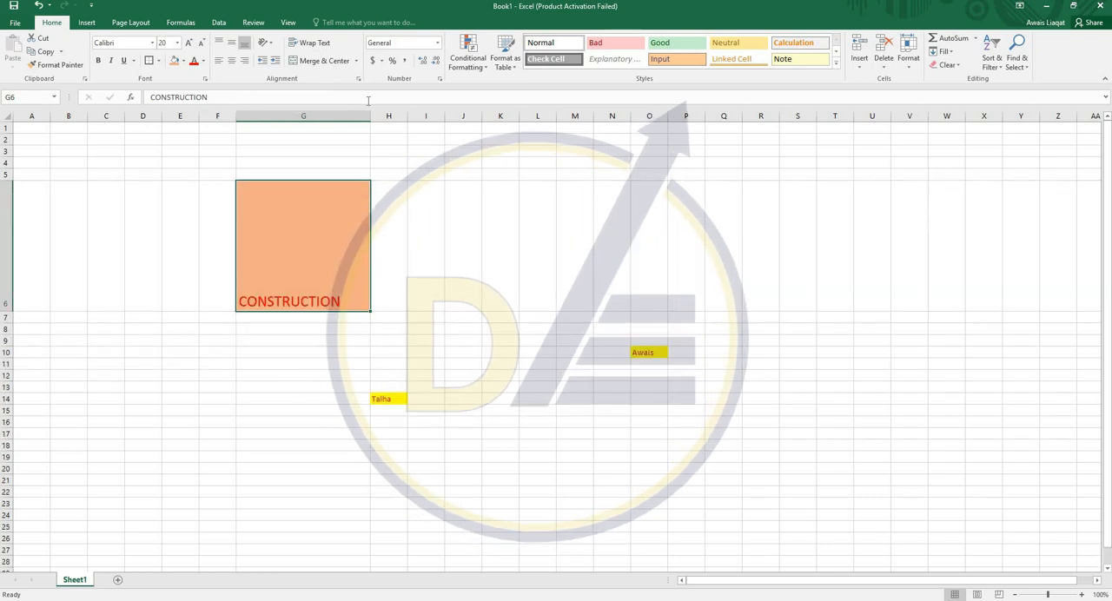
drag(370, 116, 561, 141)
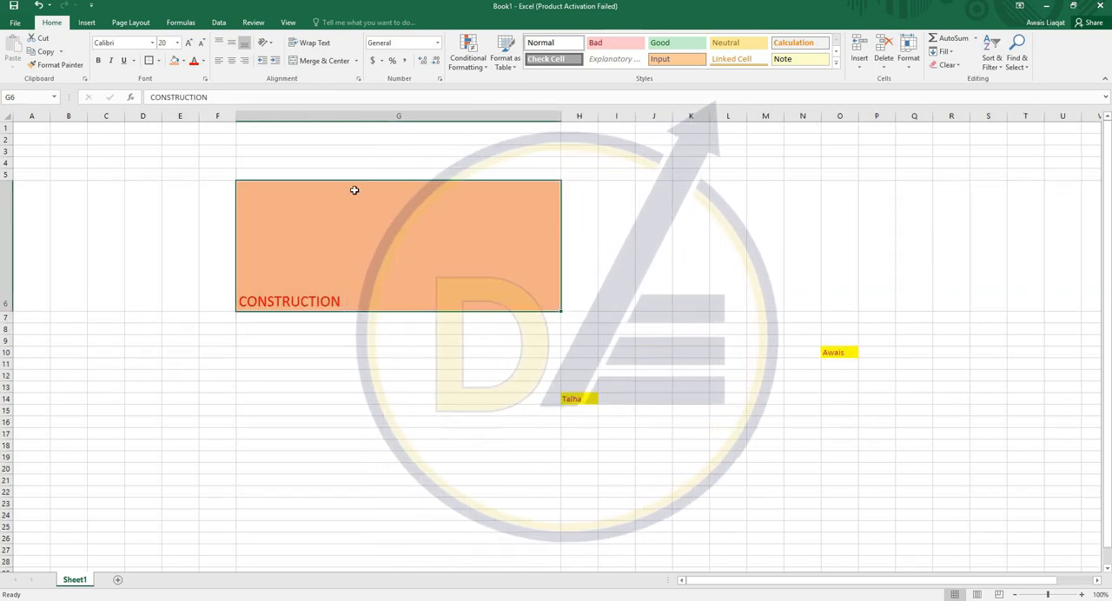
click(335, 140)
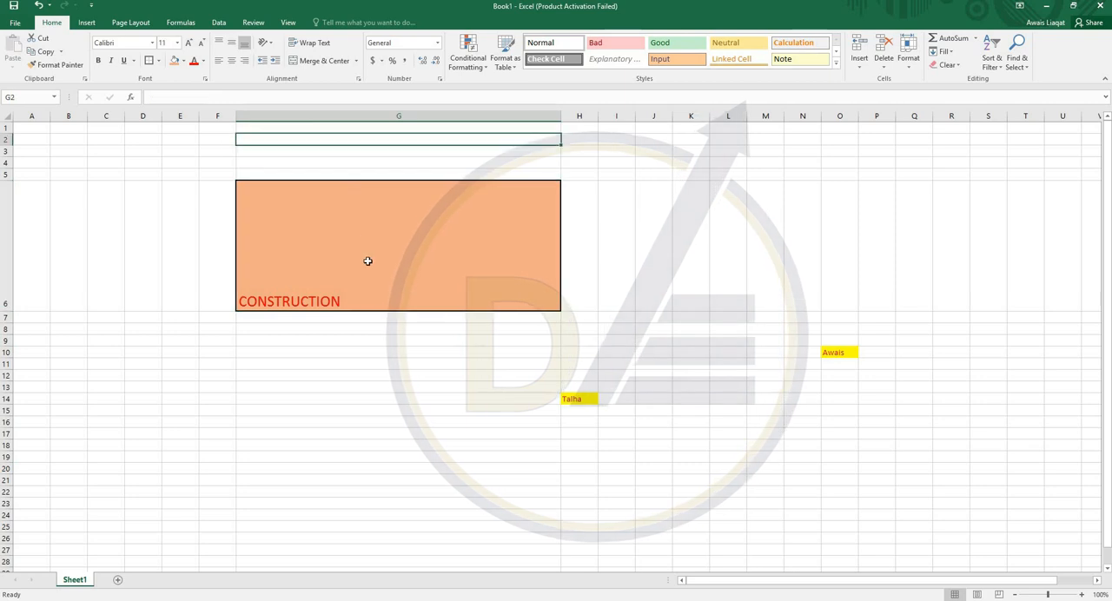
click(363, 250)
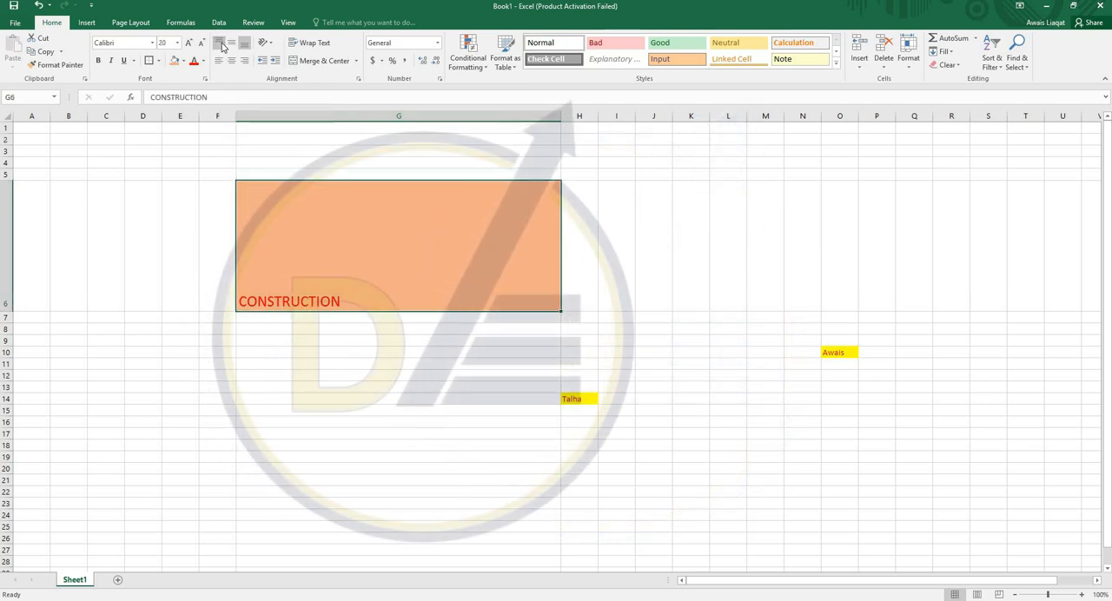
- Try out top, middle and bottom alignment on the text in cell G6 and leave it middle-aligned
click(220, 44)
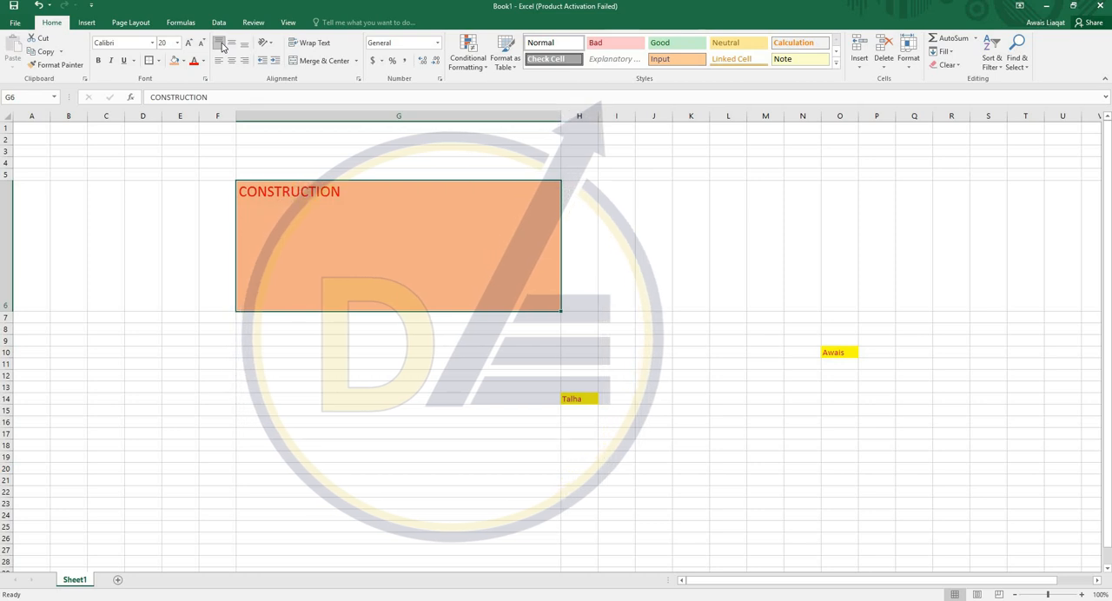
click(231, 44)
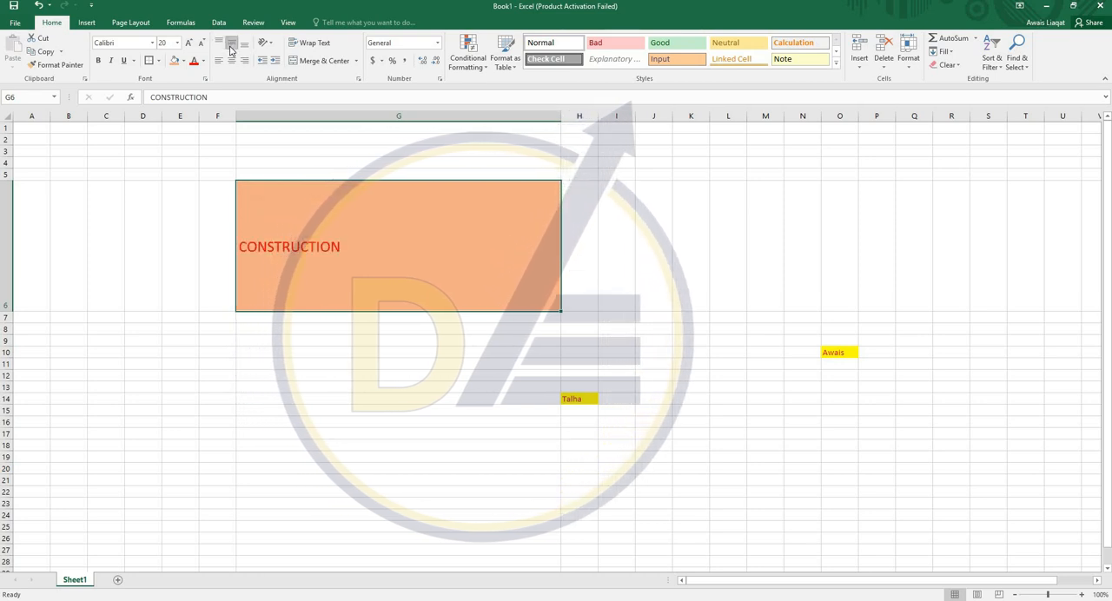
click(245, 44)
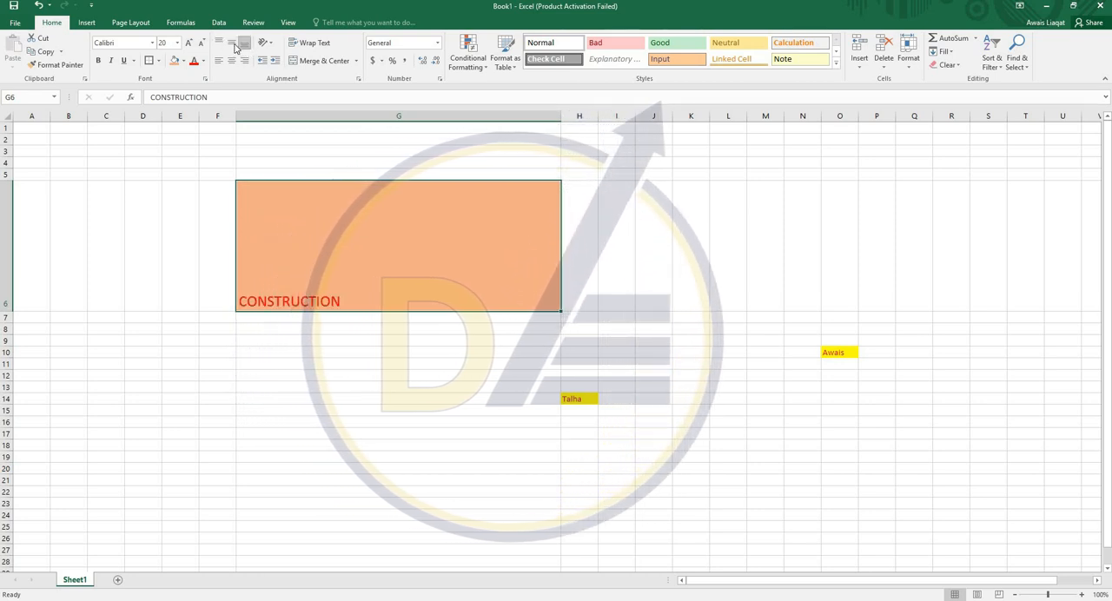
click(231, 44)
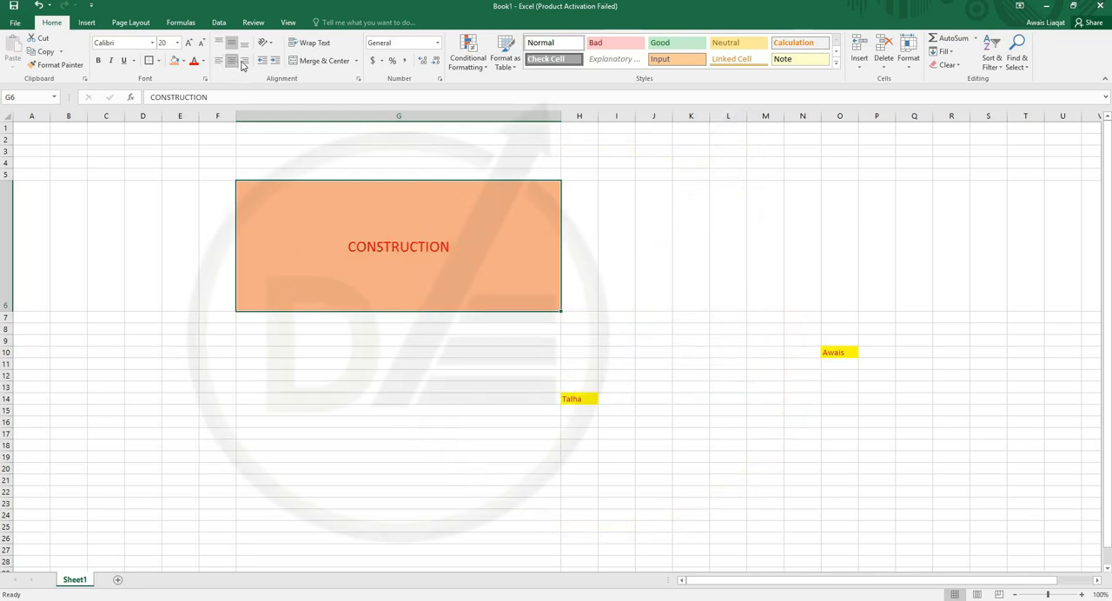
- Try out right, center and left alignment on the text in cell G6, ending with right alignment
click(245, 62)
click(232, 63)
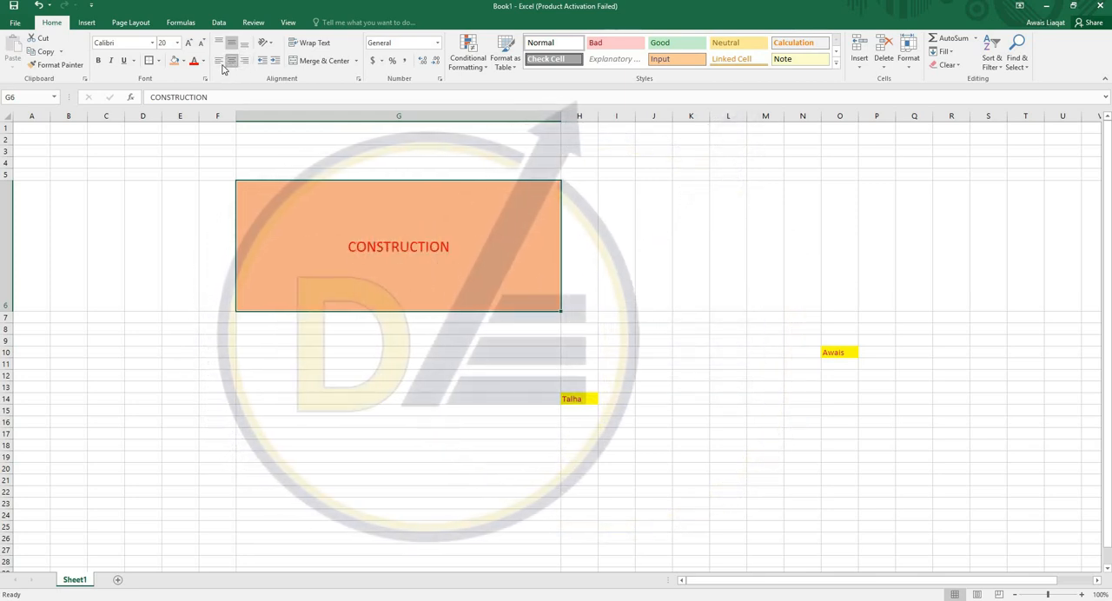
click(220, 62)
click(243, 63)
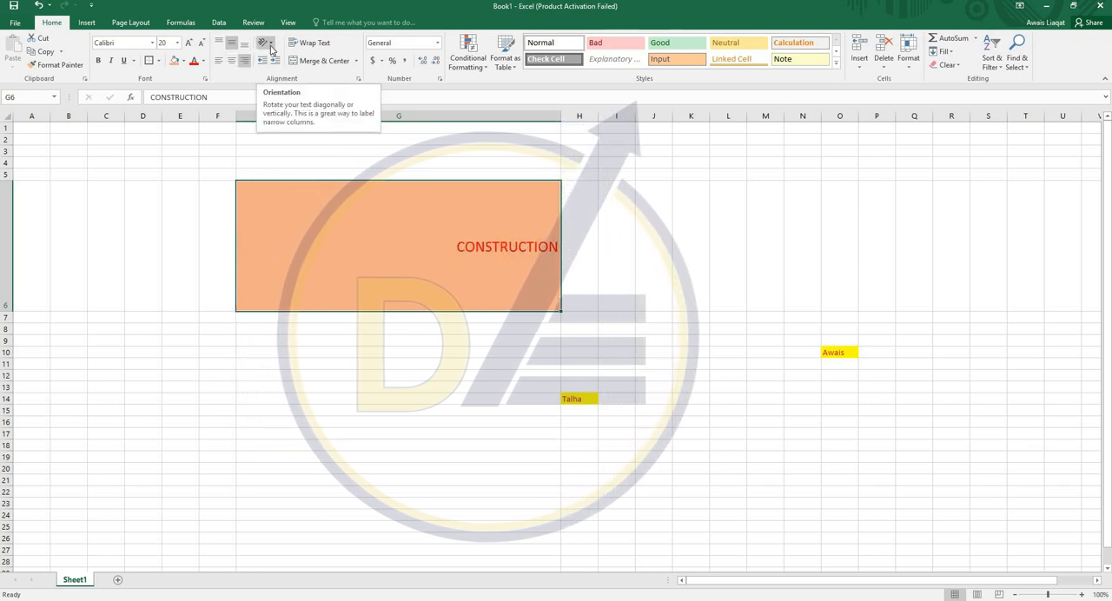
- Try the Vertical Text orientation on cell G6 and undo it
click(271, 43)
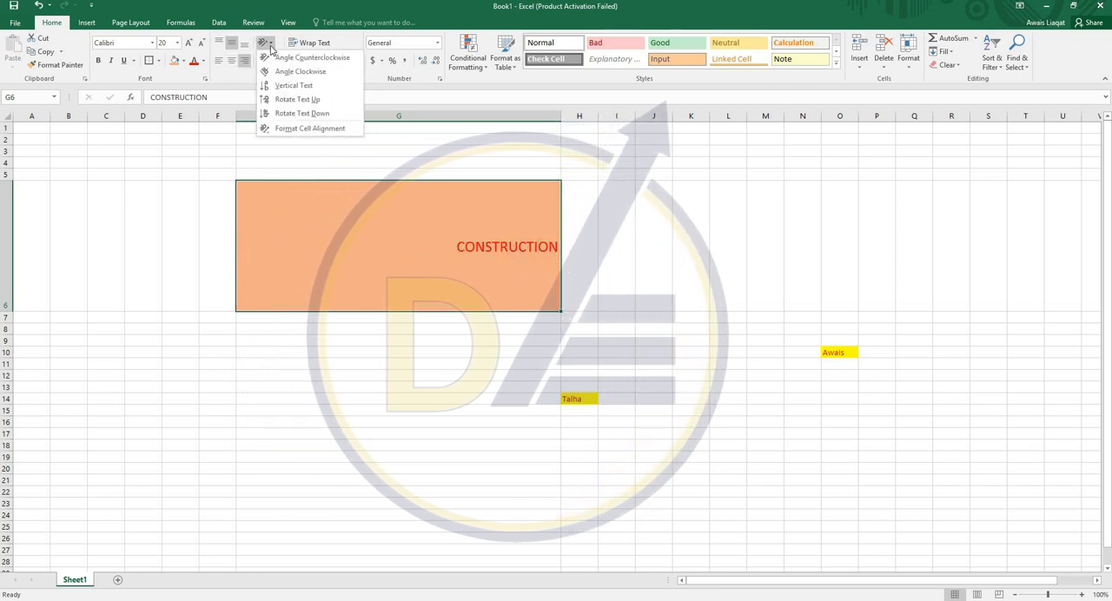
click(287, 86)
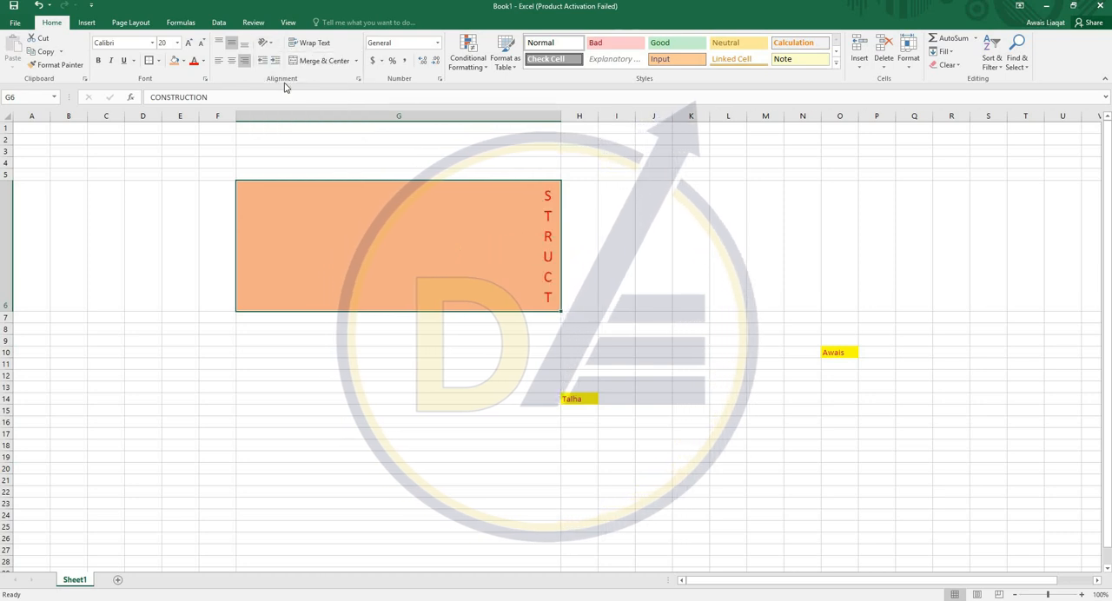
click(265, 43)
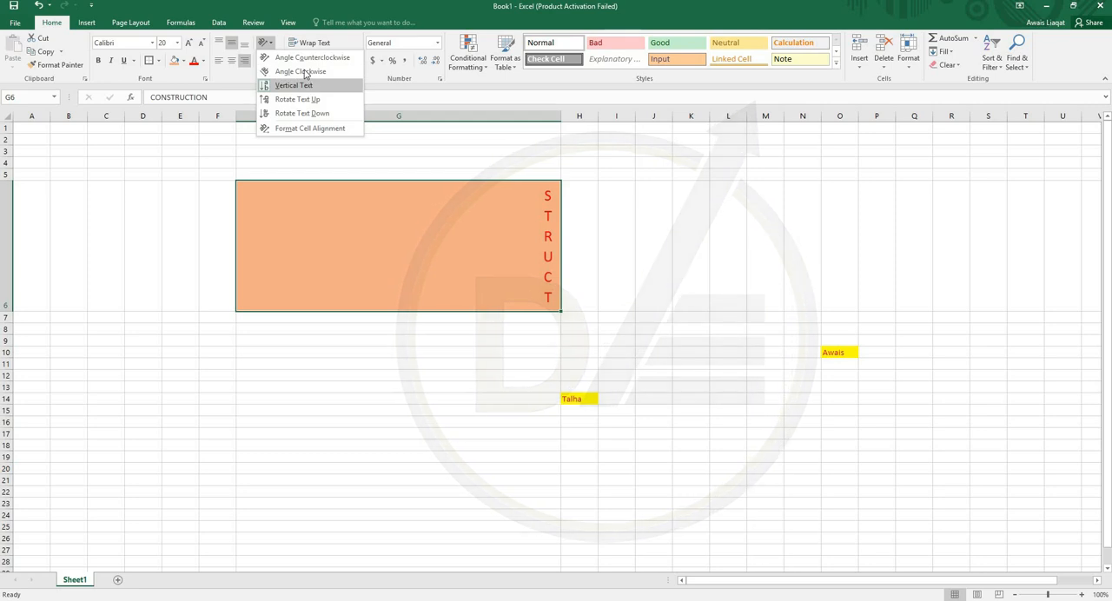
click(470, 220)
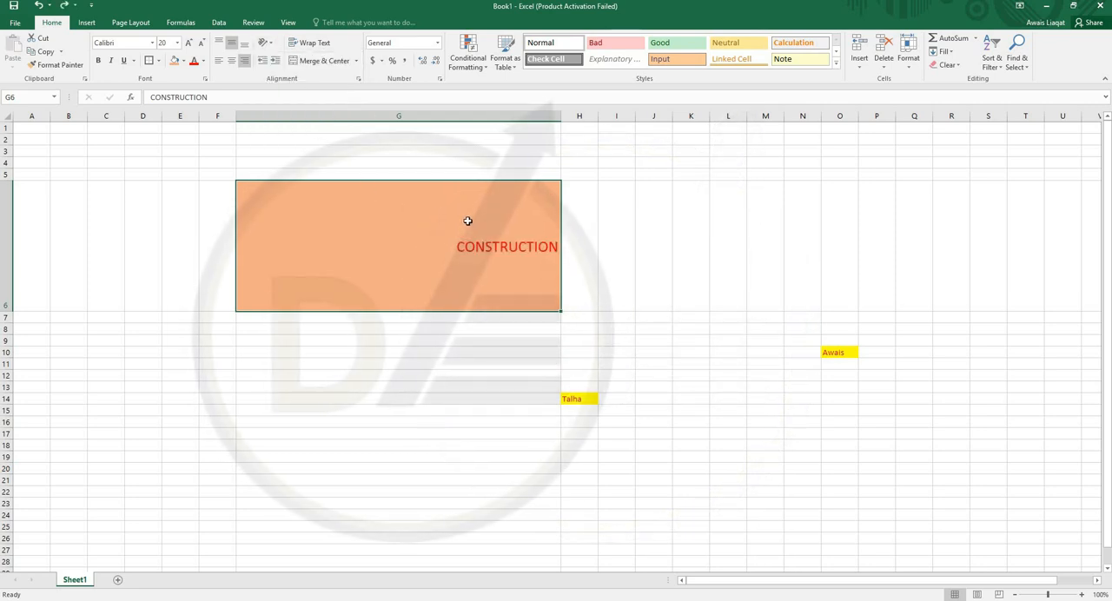
- Center the text in cell G6 horizontally and increase its indent several times
click(231, 61)
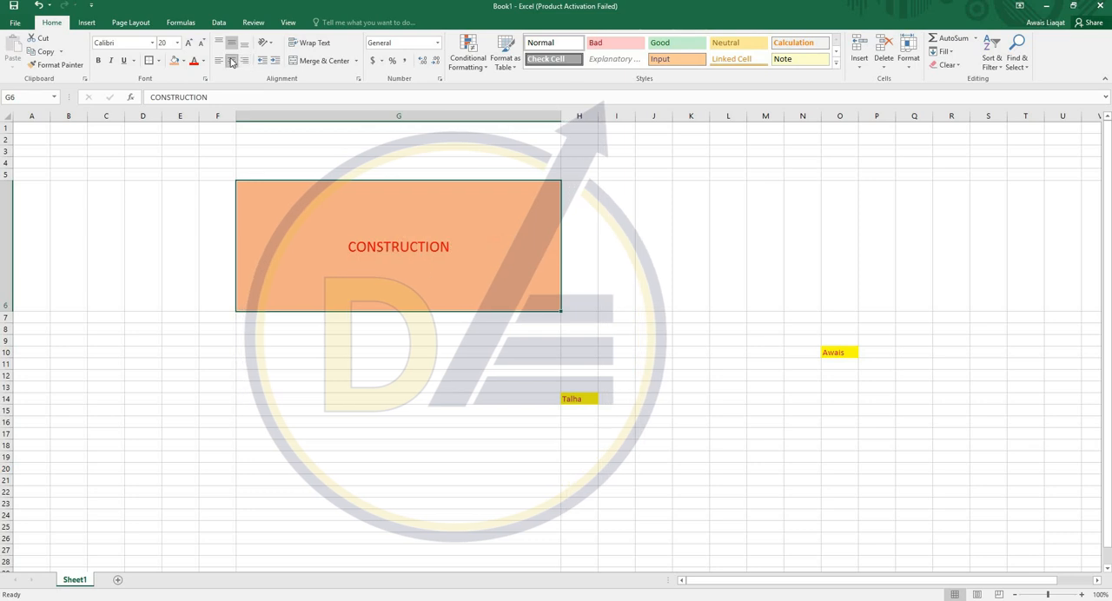
click(275, 60)
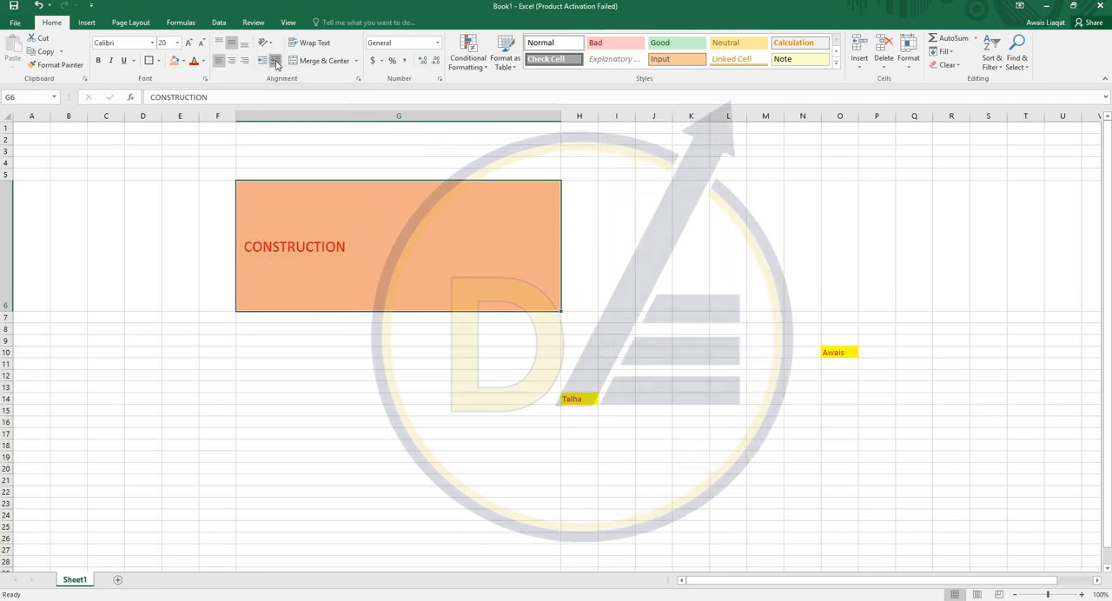
click(274, 61)
click(275, 61)
click(274, 61)
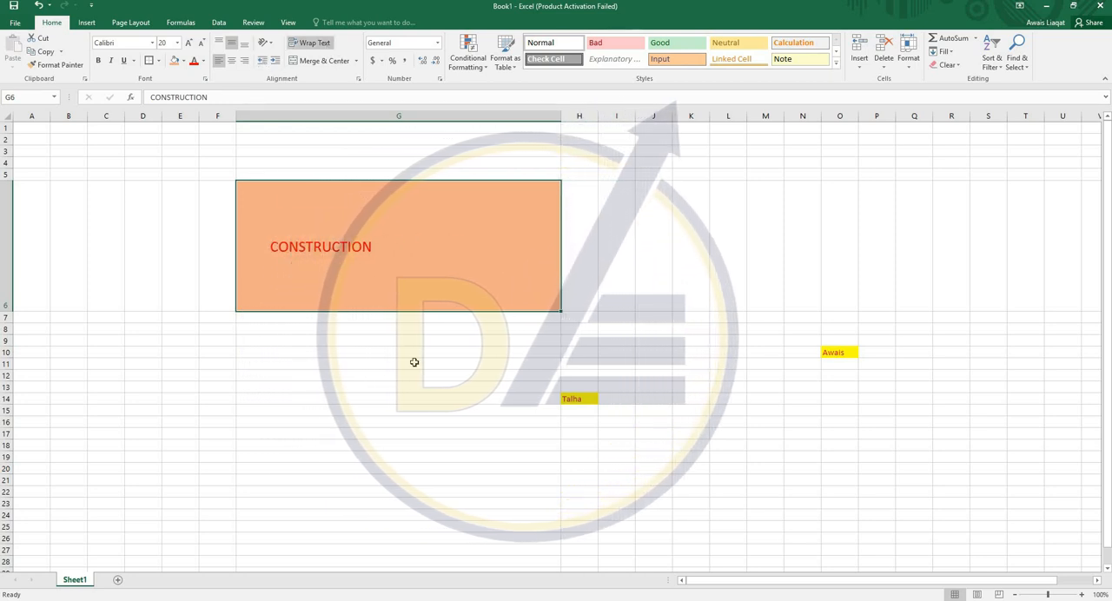
- Enter the sentence "There is no concrete slab" in cell G12
click(356, 380)
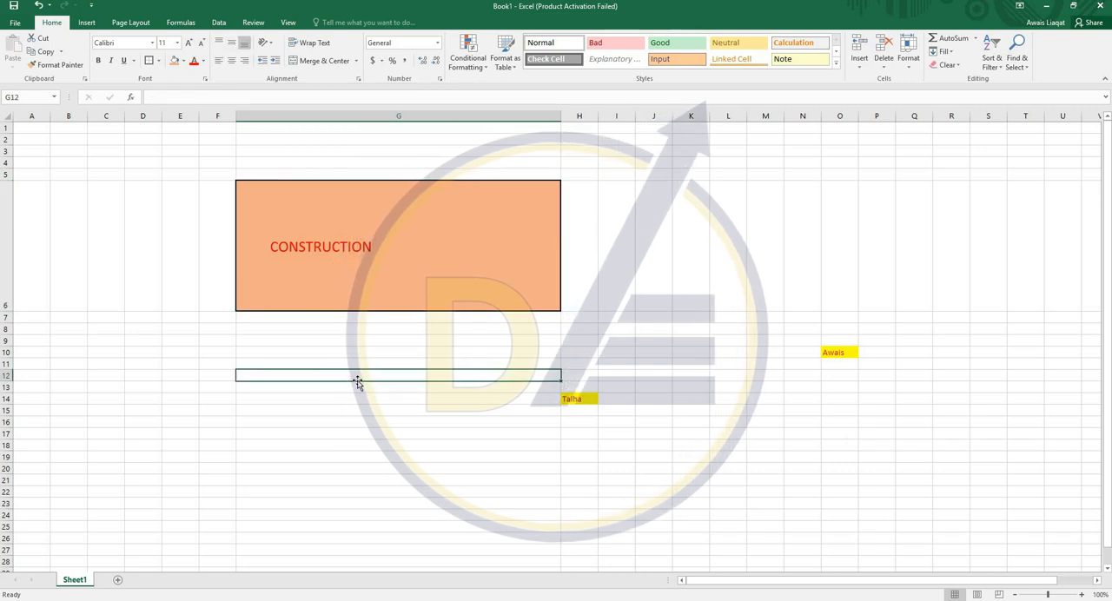
text(tHERE)
key(BackSpace)
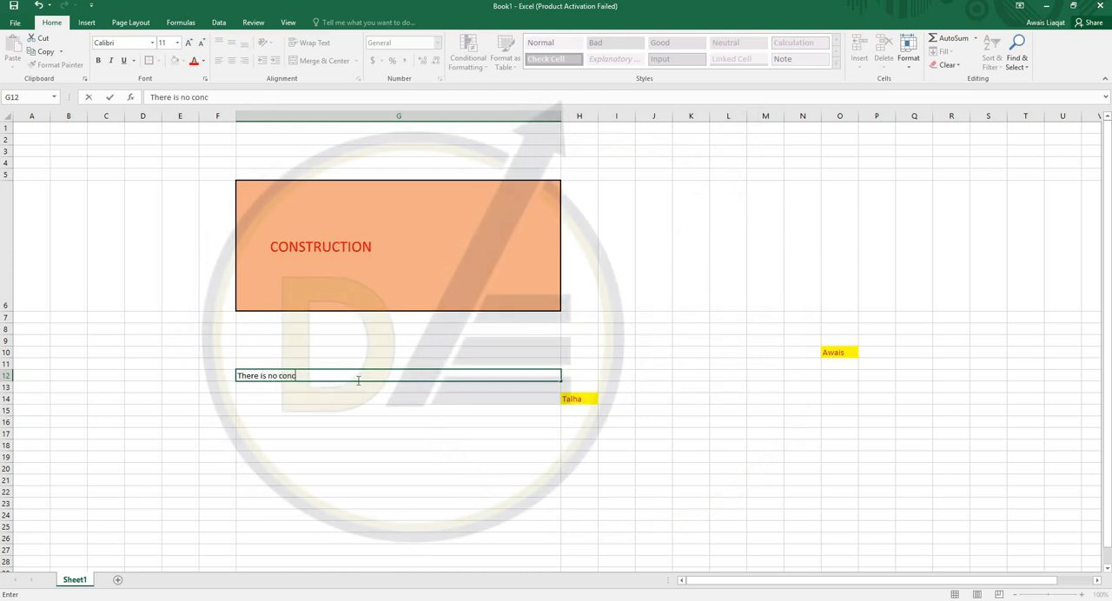
text(slab)
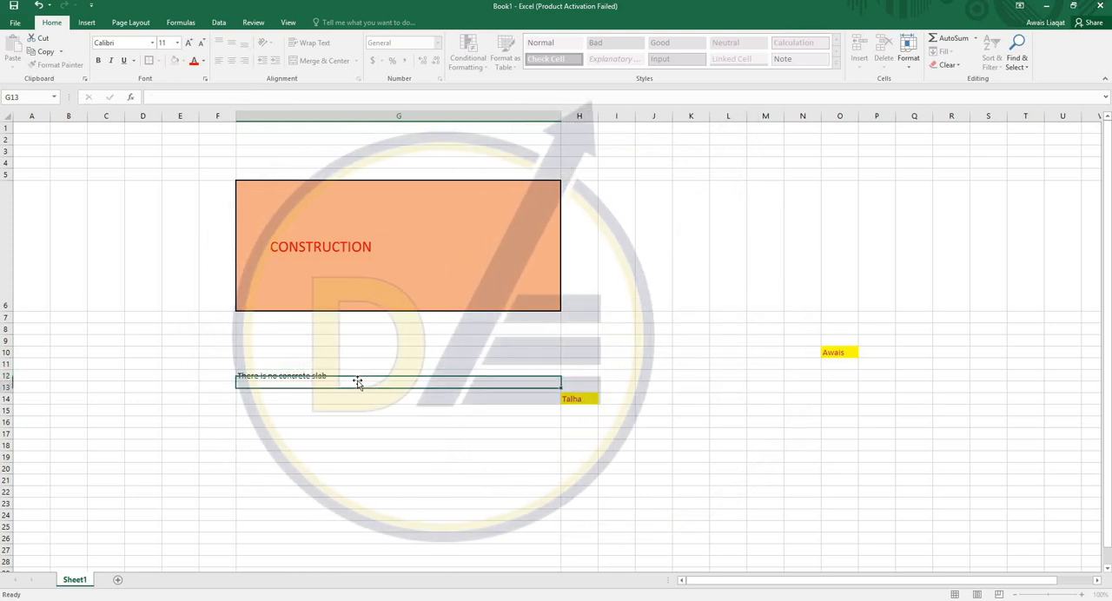
- Copy the sentence from cell G12 into cell B17, and wrap and horizontally center the text there
click(357, 380)
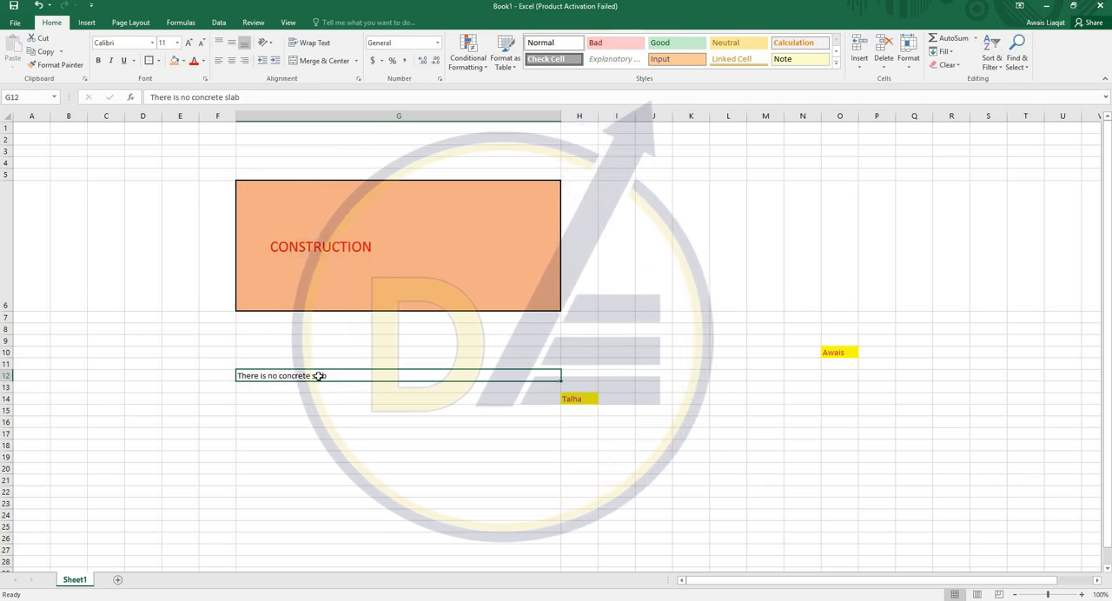
key(ctrl+c)
click(69, 433)
key(ctrl+v)
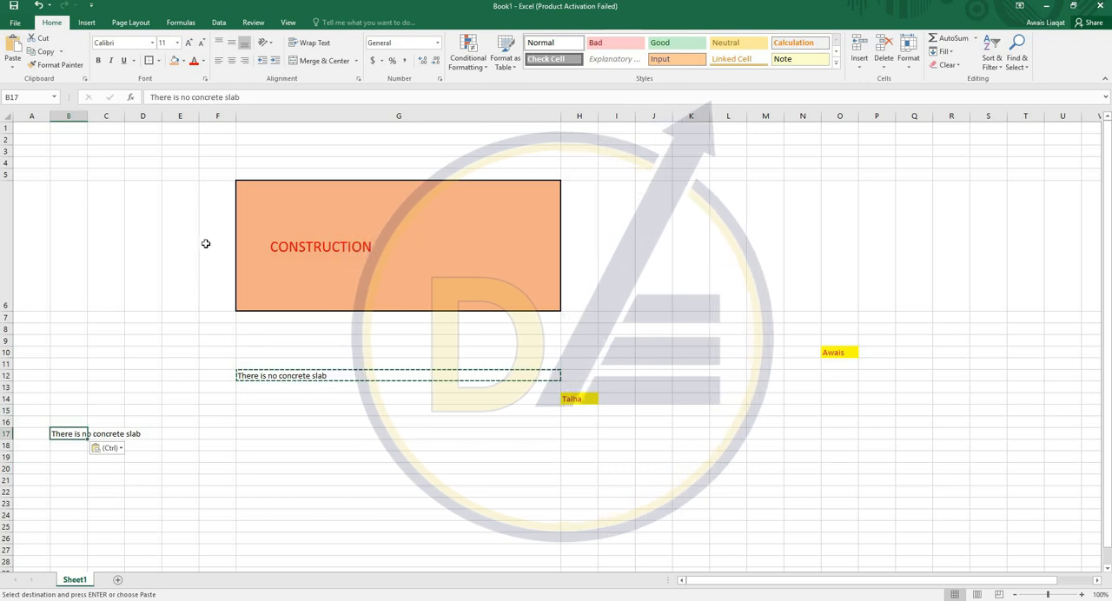
click(308, 45)
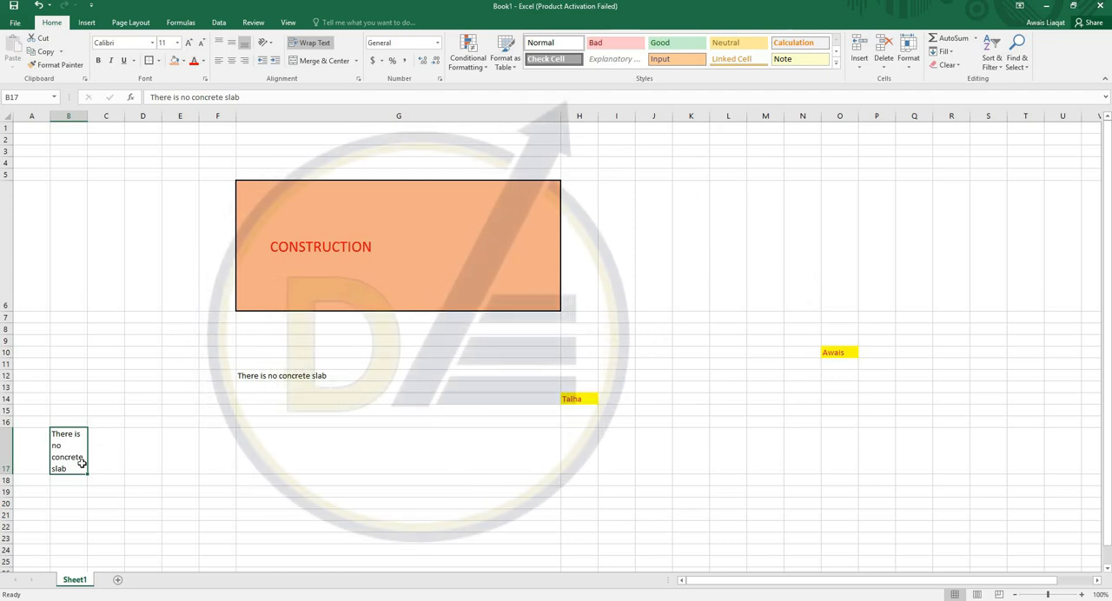
click(230, 61)
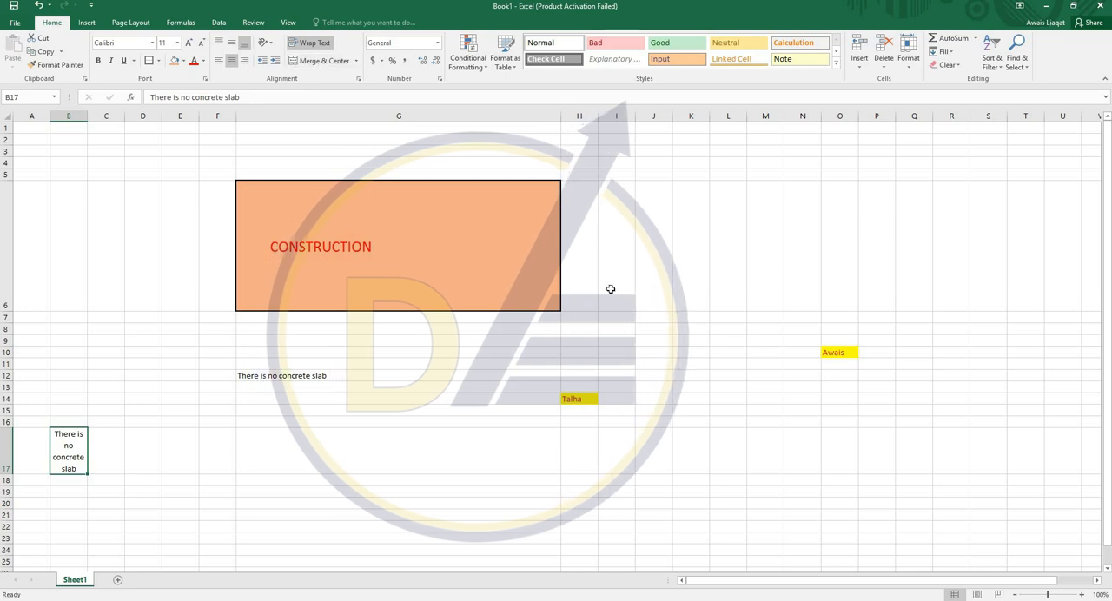
- Merge and center the empty cell range G20:N34
scroll(684, 272, down, 3)
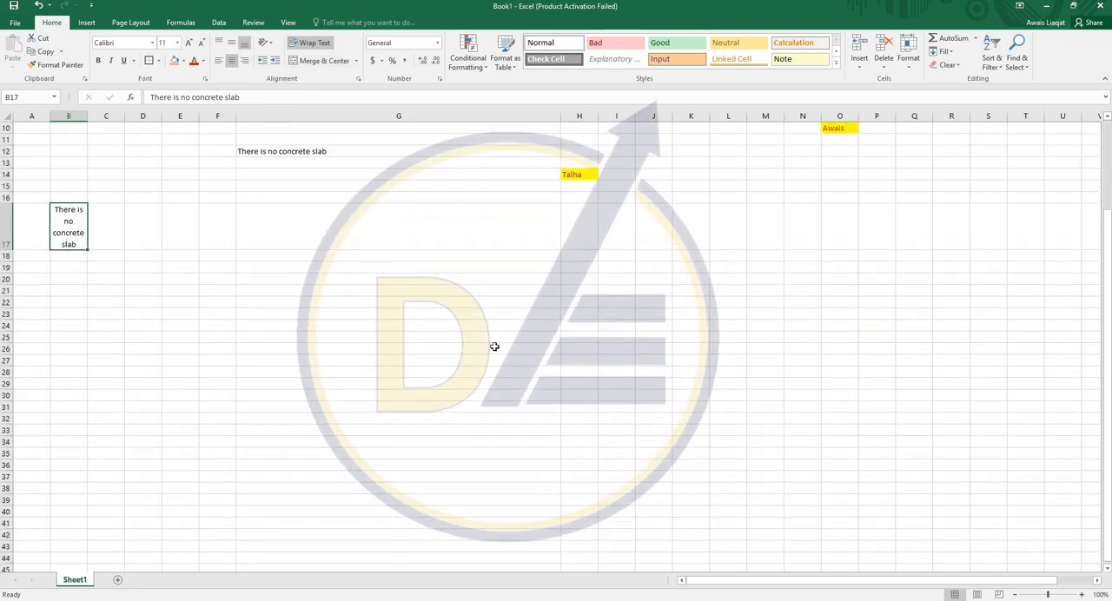
drag(794, 286, 417, 445)
click(324, 63)
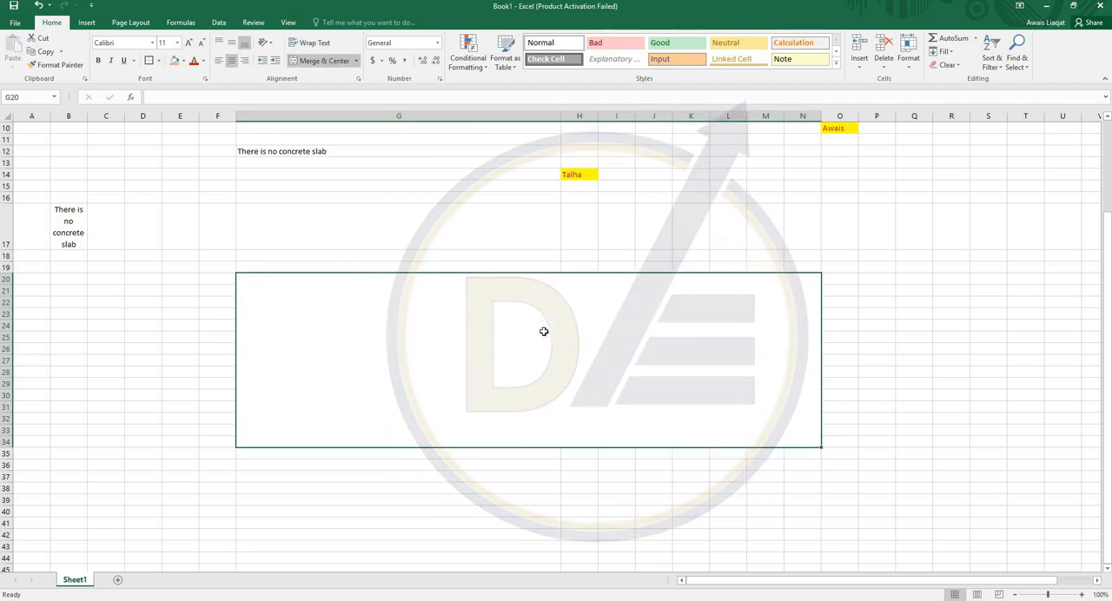
- Enter CONSTRUCTION MATERIALS in the merged cell G20 and align it vertically to the middle
text(co)
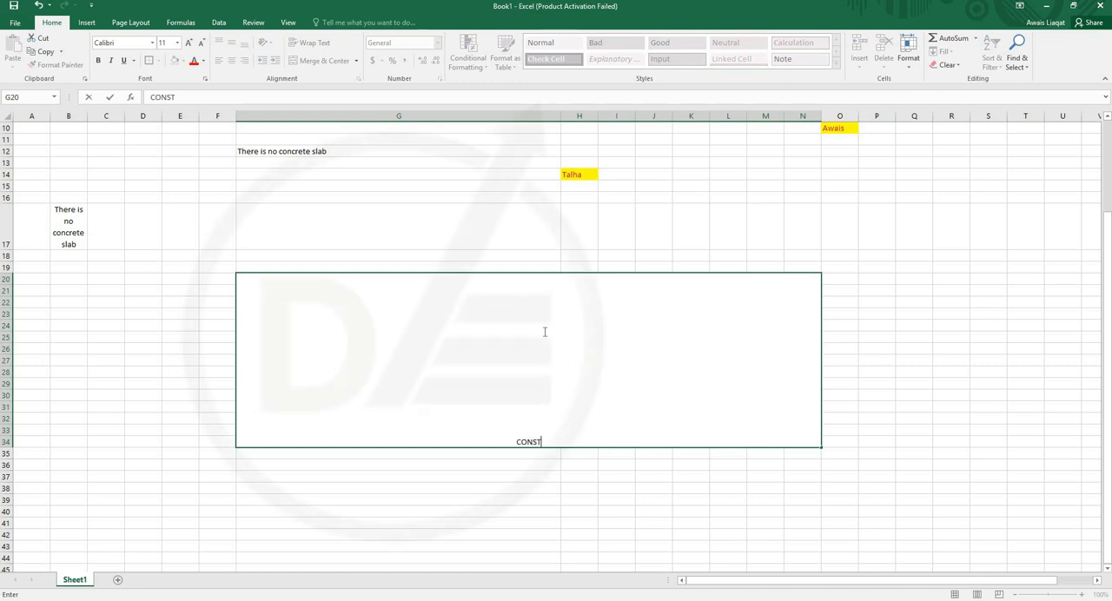
text(NSTRUCTION MATERIALS)
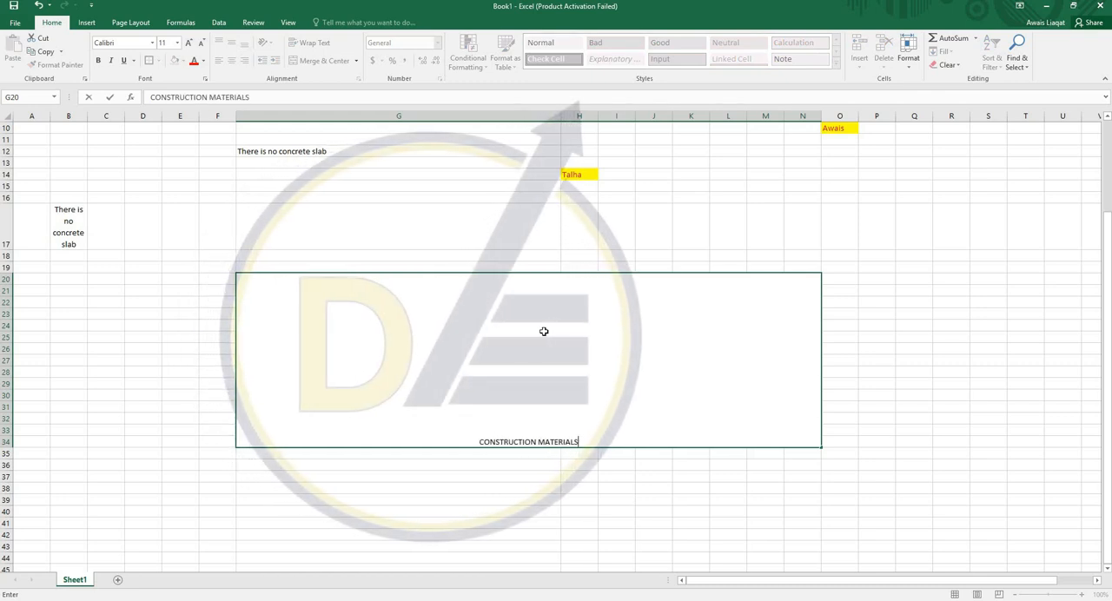
key(Return)
key(Up)
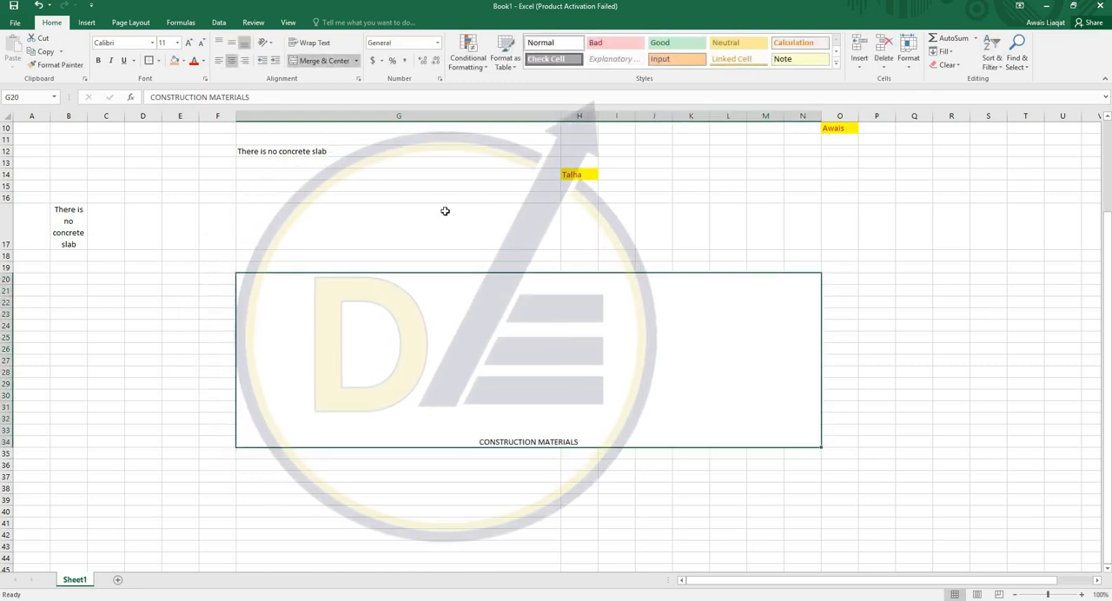
click(231, 43)
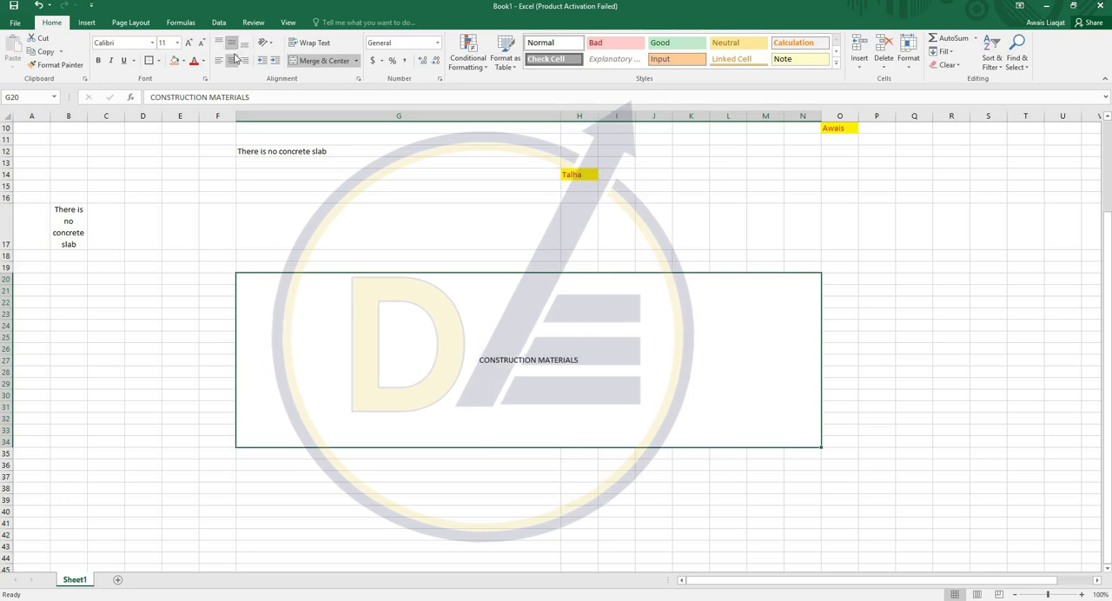
- Format the CONSTRUCTION MATERIALS title as bold, italic, underlined text at size 18 and give its merged cell an orange fill
click(98, 61)
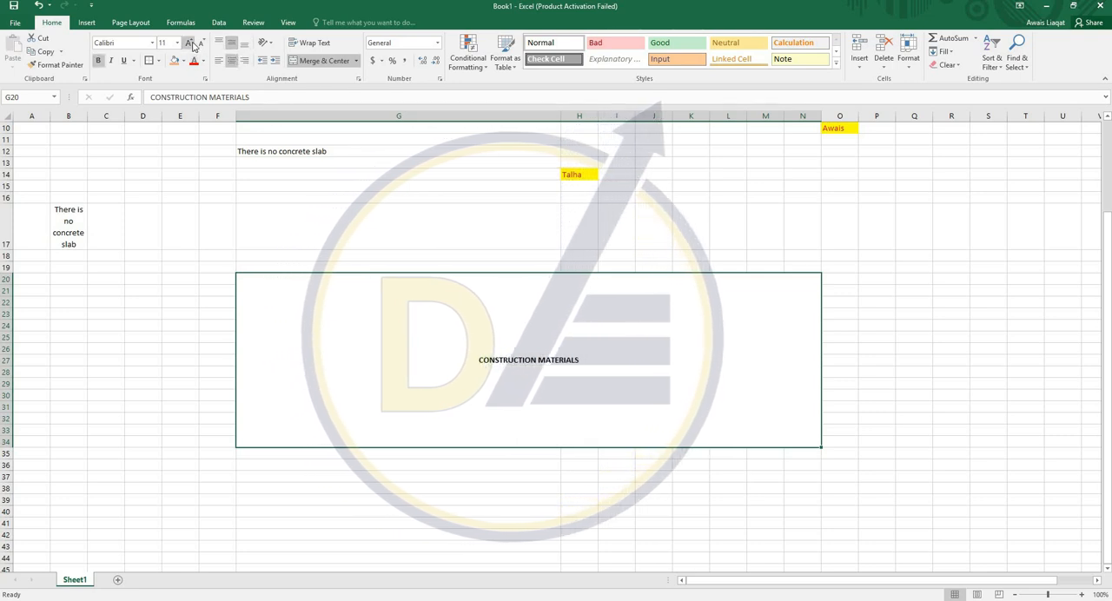
click(190, 44)
click(190, 44)
click(190, 44)
click(190, 43)
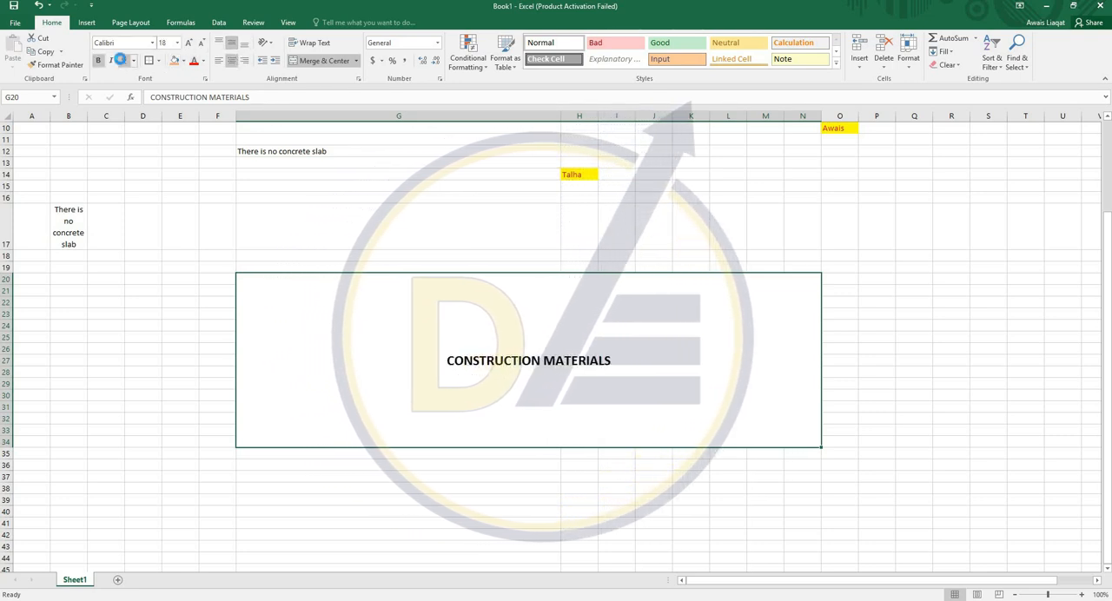
click(121, 60)
key(ctrl+i)
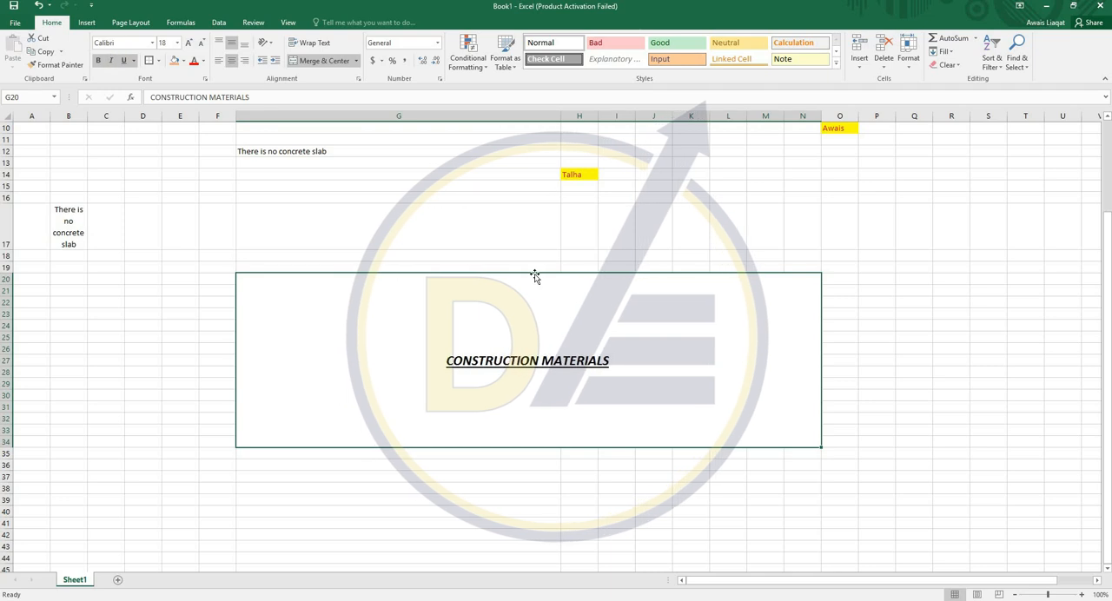
click(178, 61)
click(449, 208)
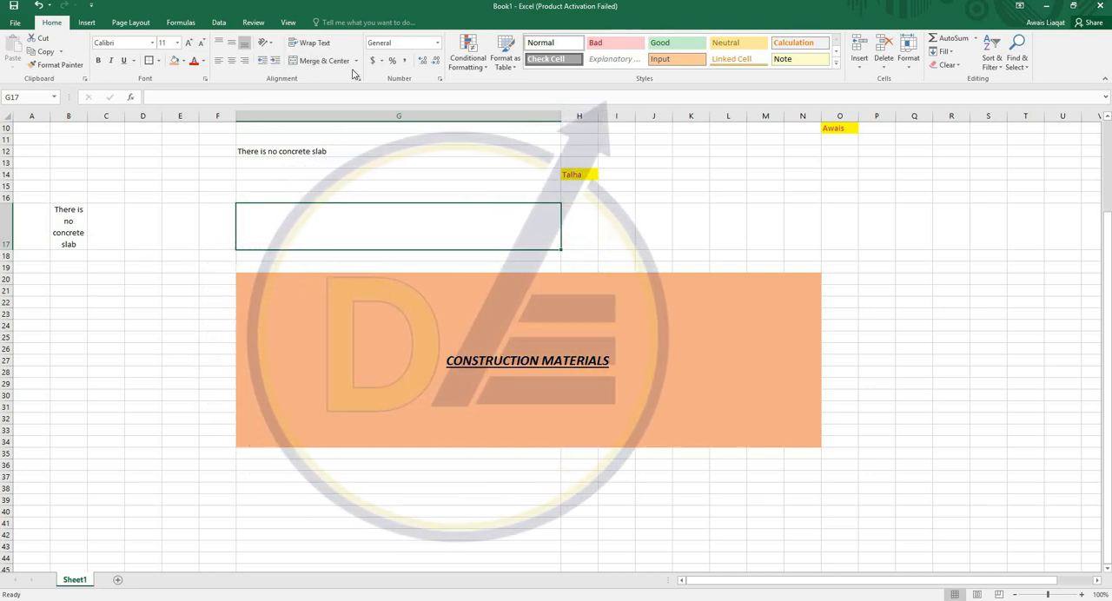
- Enter 500 in cell N16 and apply the dollar Accounting number format to it
click(794, 197)
text(100)
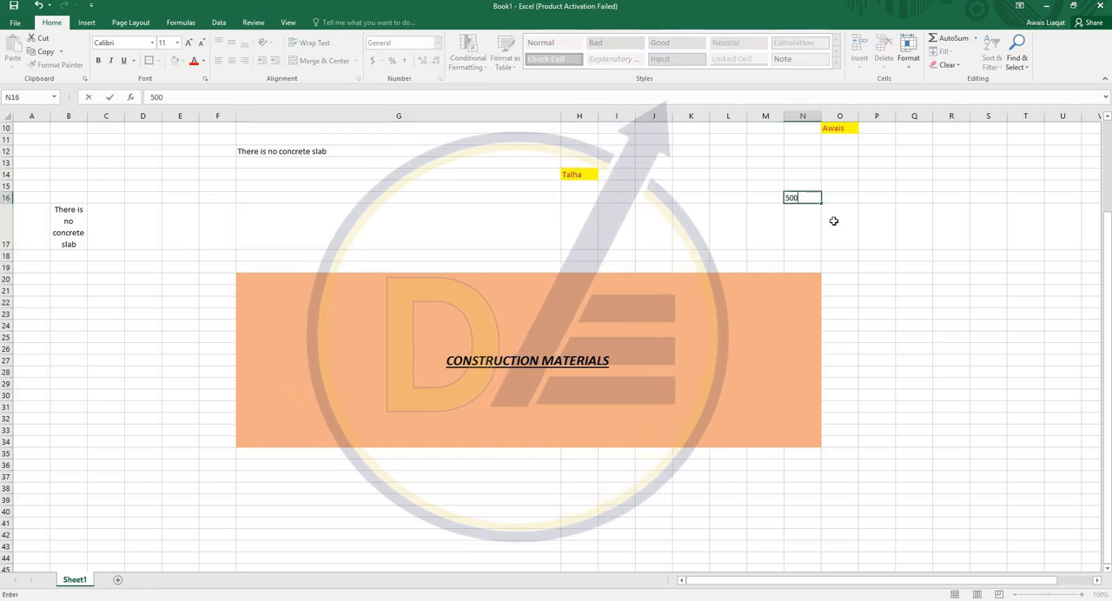
key(Return)
key(Page_Down)
scroll(829, 209, up, 15)
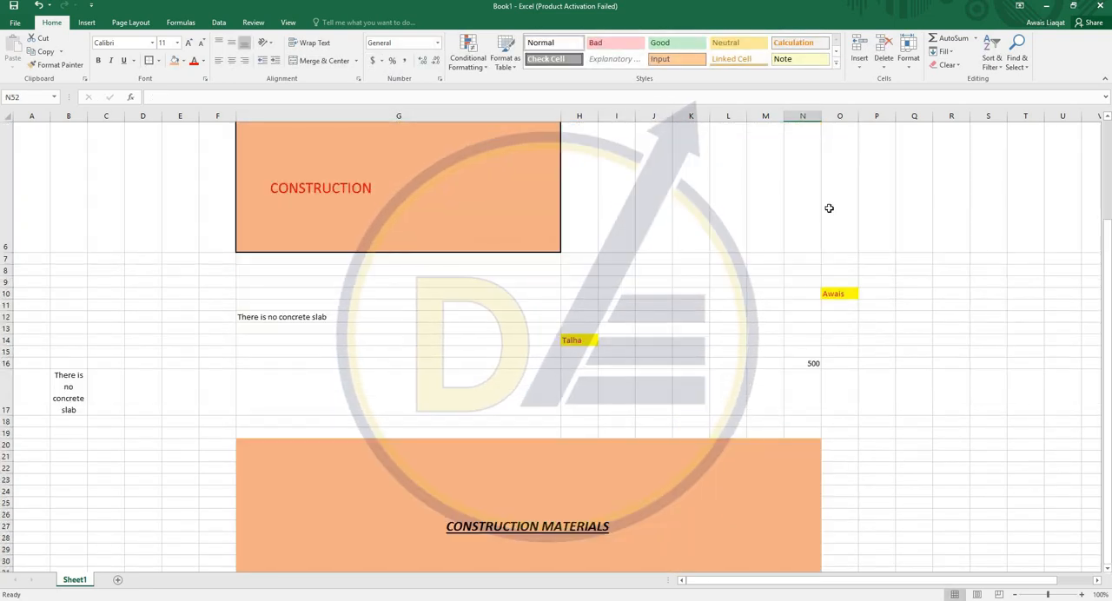
click(800, 362)
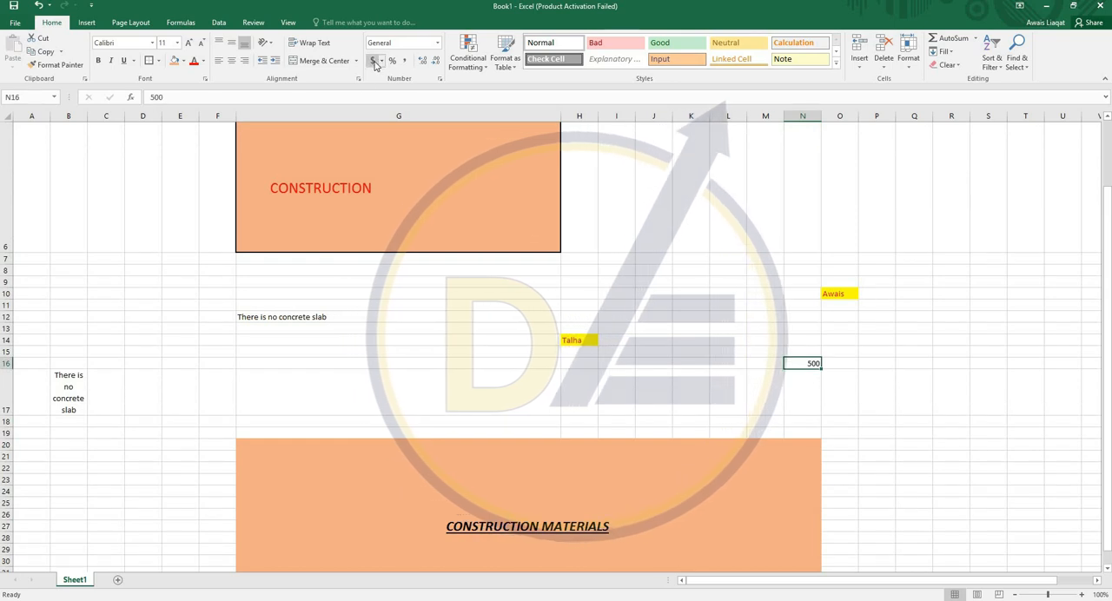
click(372, 61)
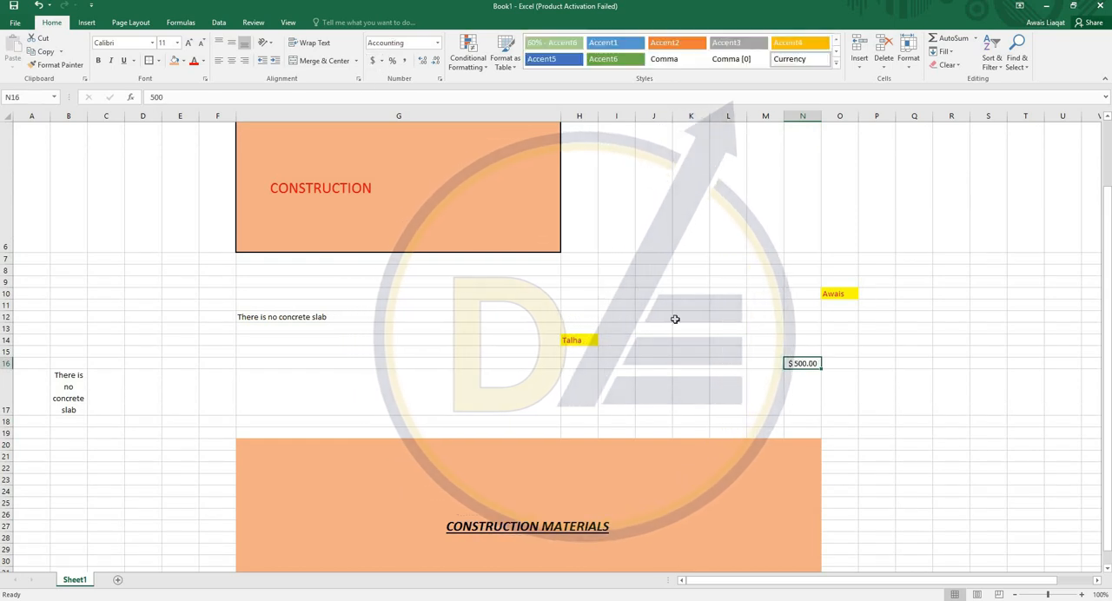
- Apply Percent Style to cell N16 and set its value to 5%
click(392, 63)
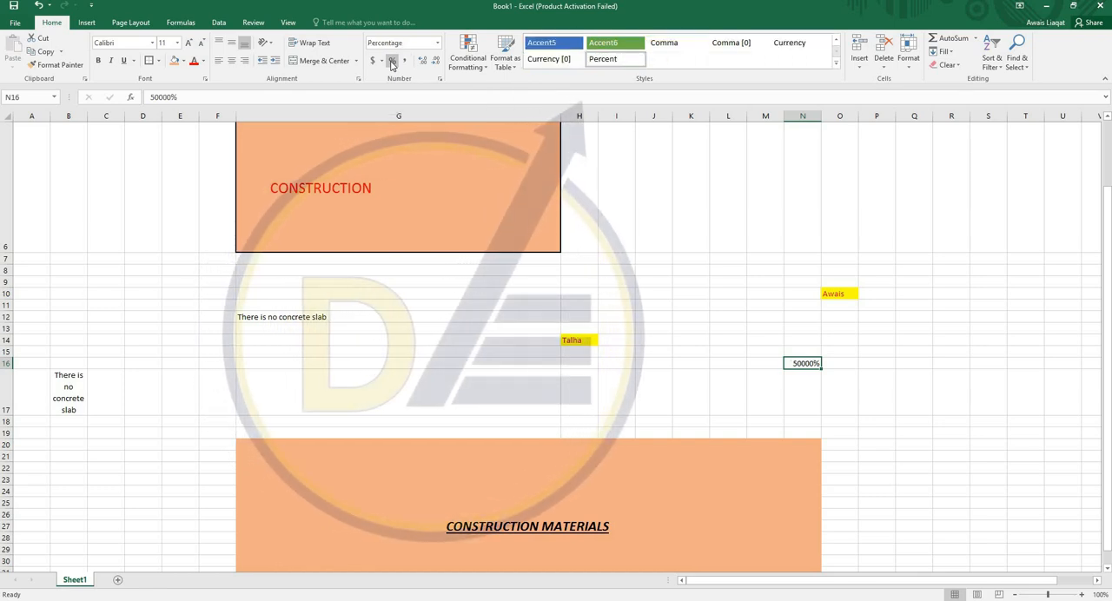
text(5)
key(Up)
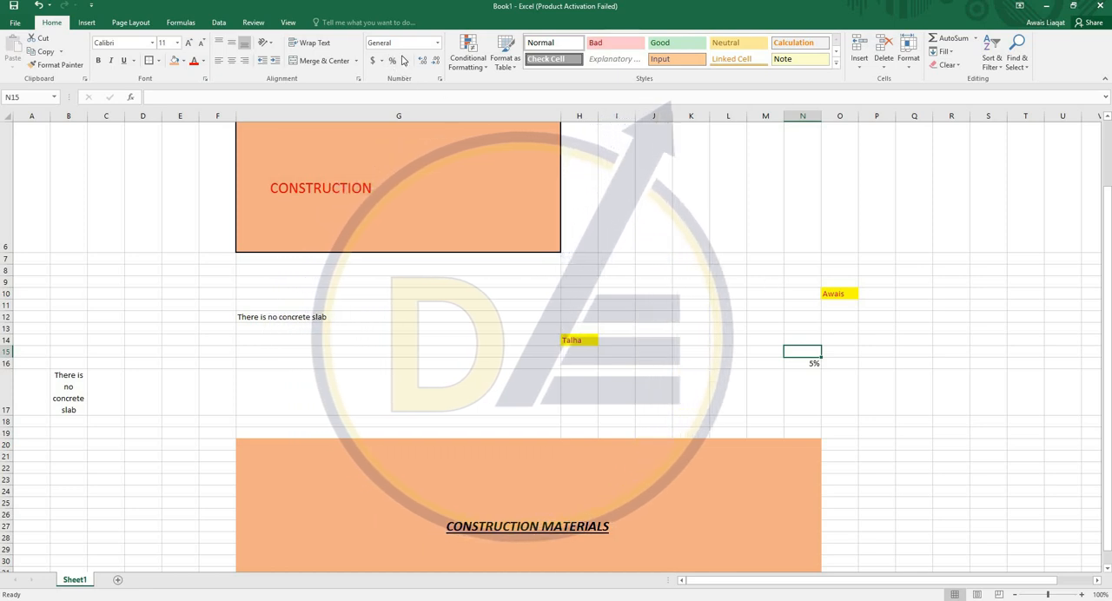
- Enter 4036534 in cell L12 and apply Comma Style to it
click(789, 316)
click(735, 318)
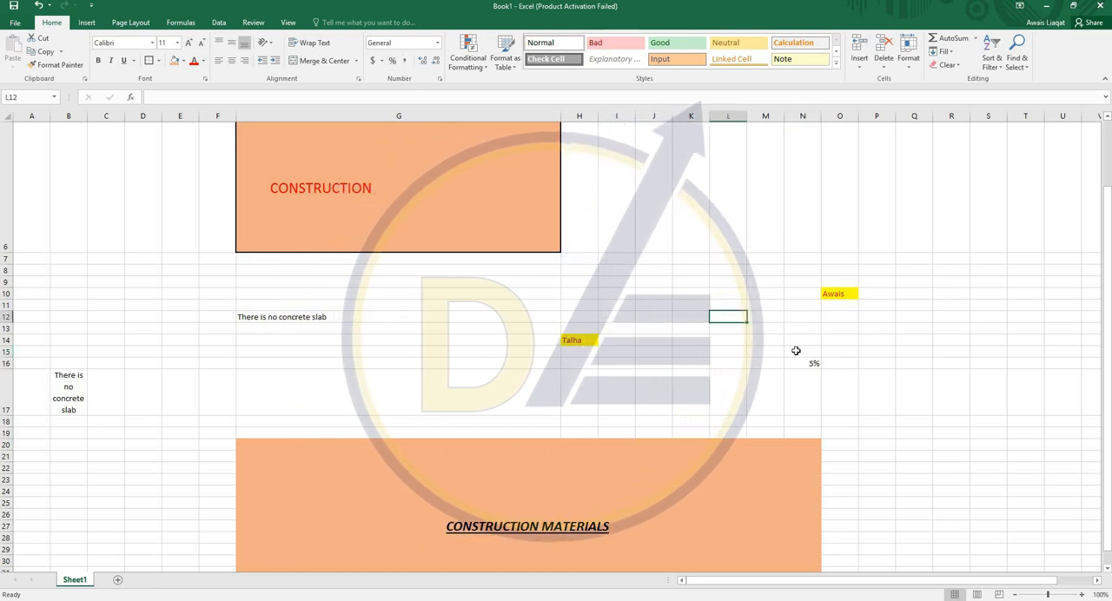
text(4036534)
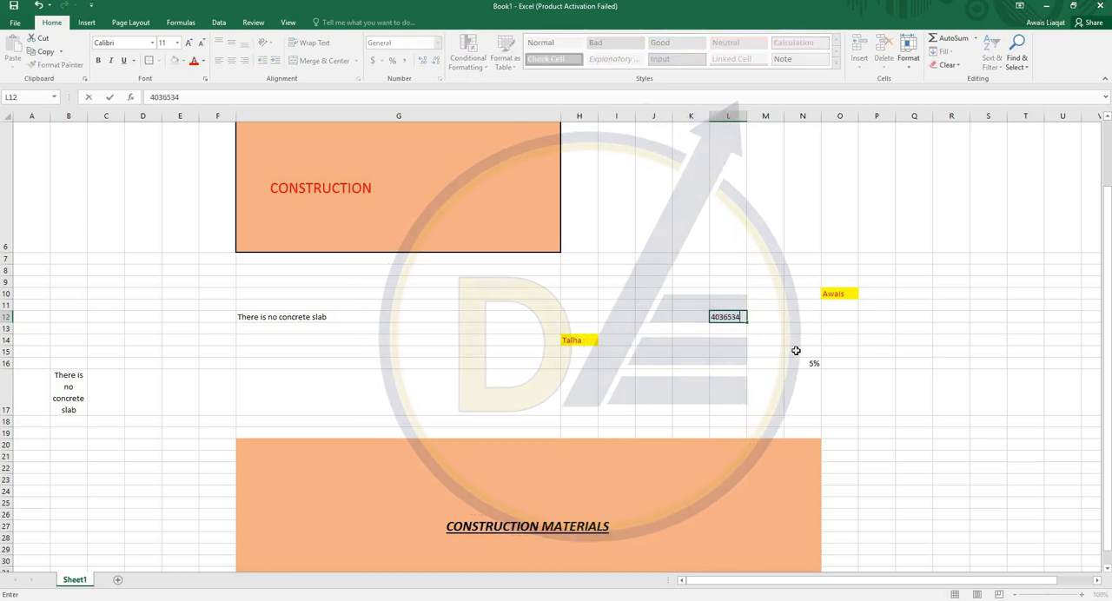
key(ctrl+Return)
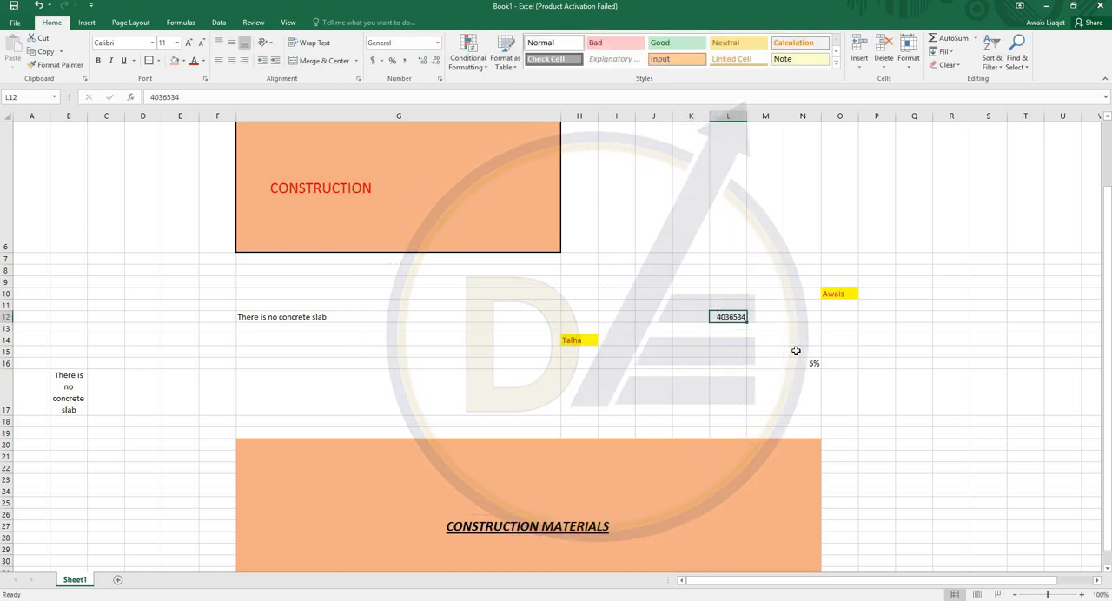
click(404, 62)
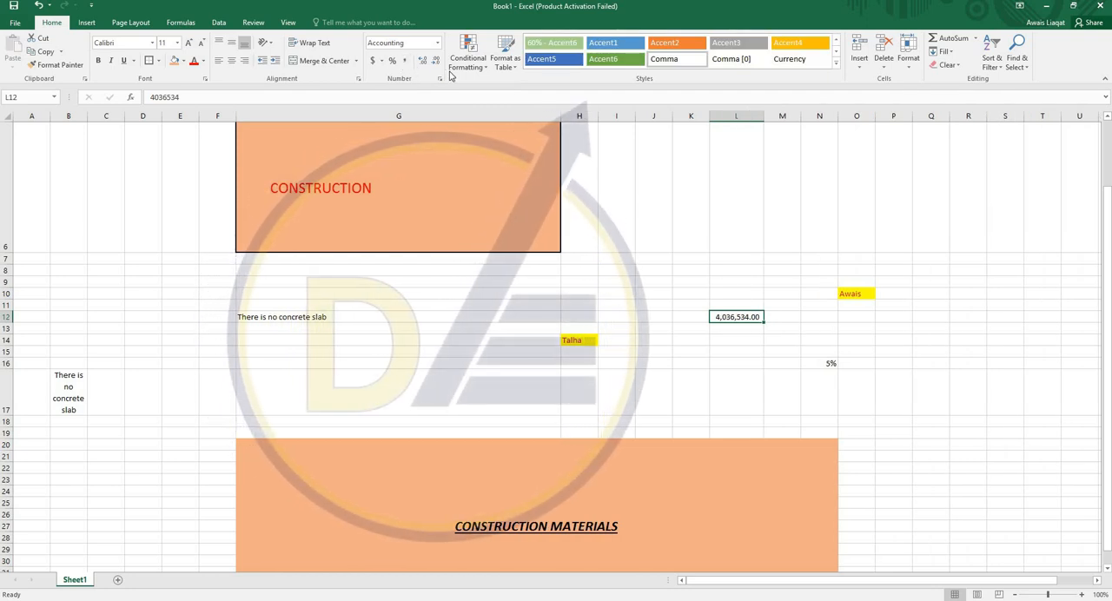
- Remove the decimal places from cell L12, add one back, and reduce it to no decimals again
click(437, 65)
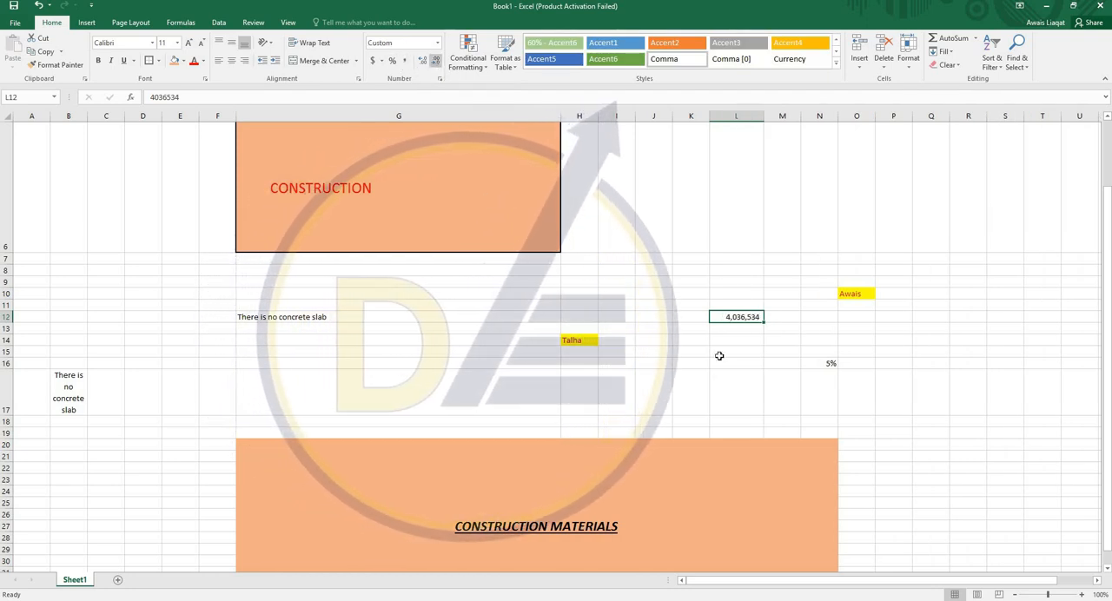
click(424, 65)
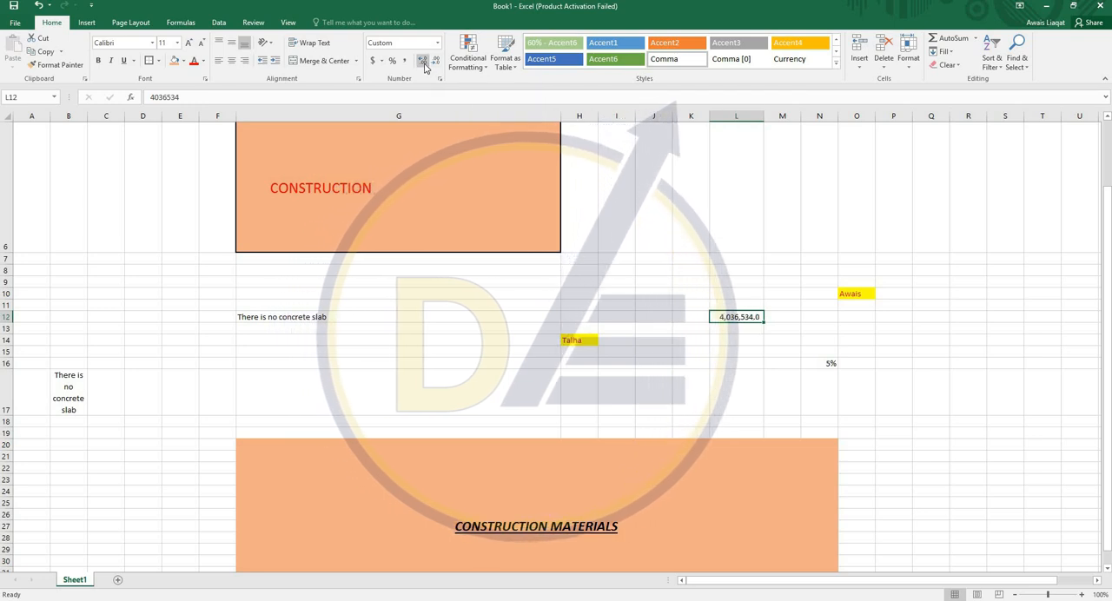
click(431, 63)
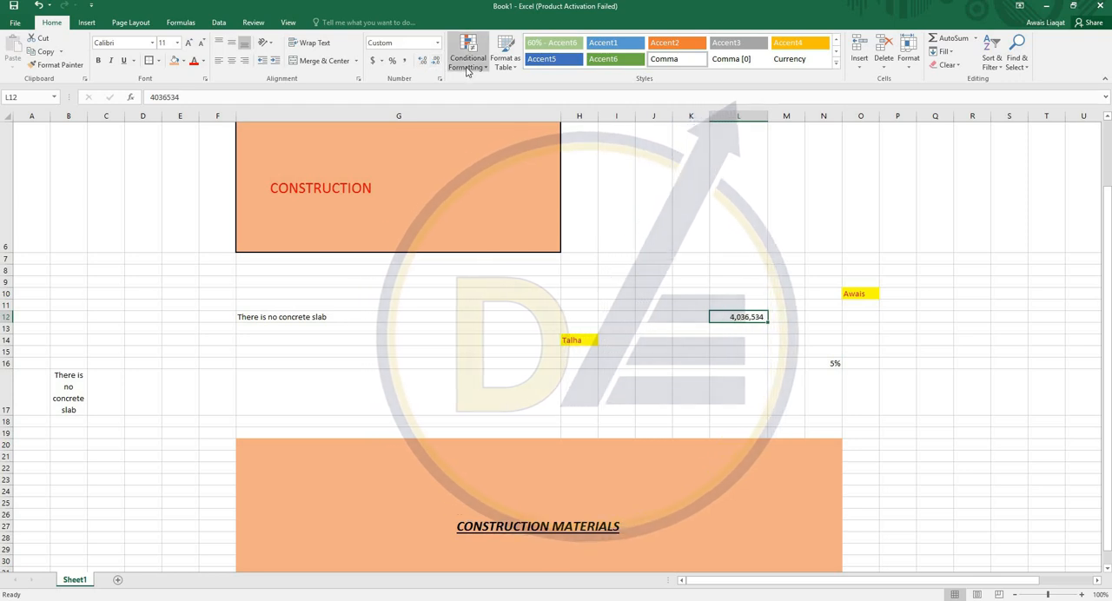
click(467, 63)
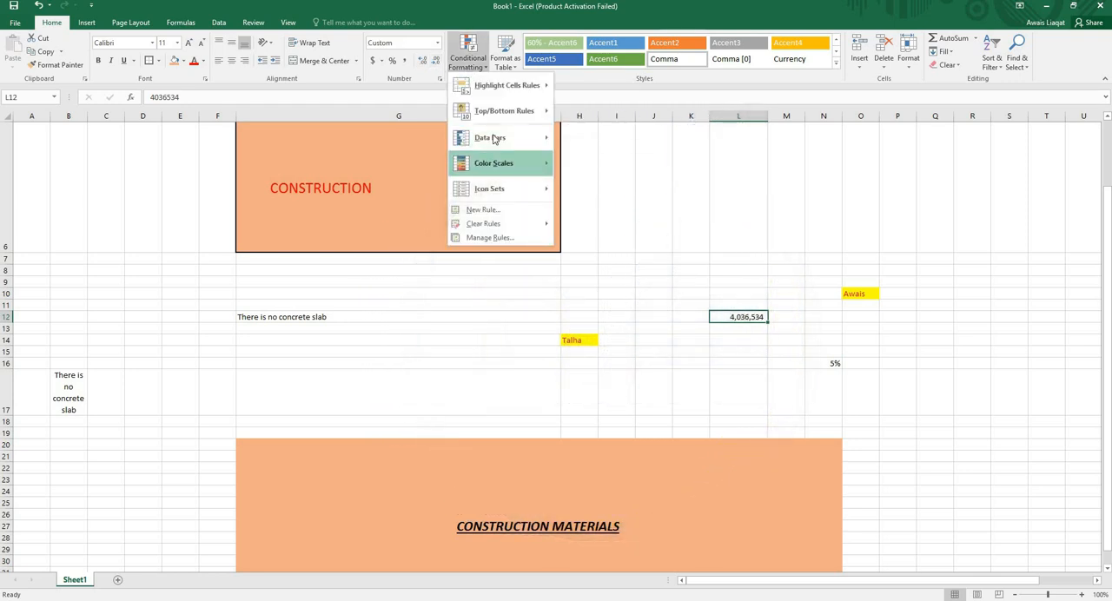
click(781, 185)
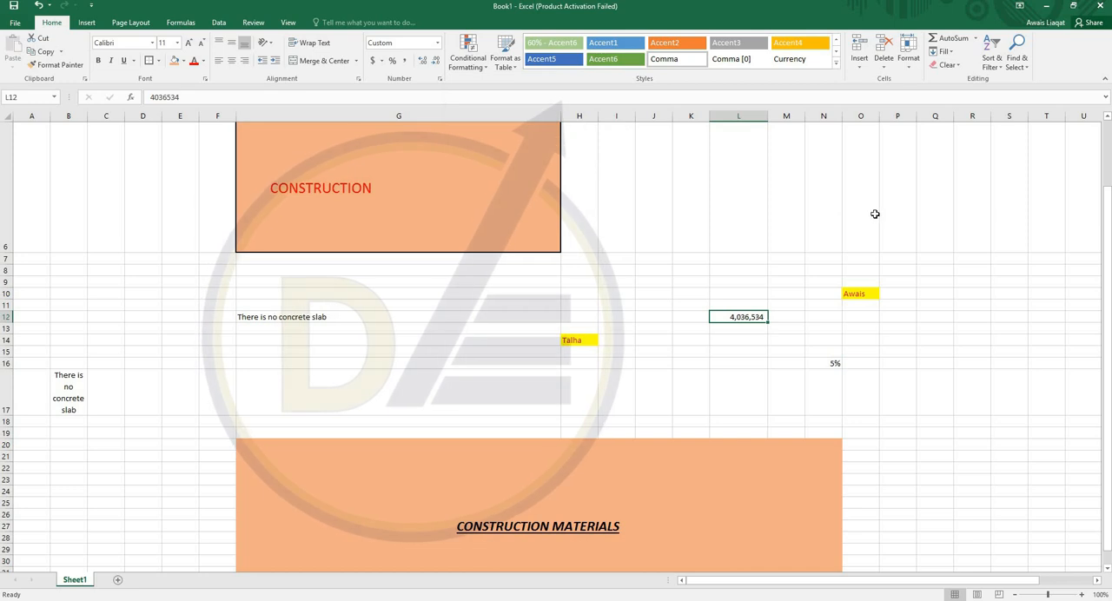
- Enter 345, 43, 56, 56, 34, 563 and 45 down cells Q21:Q27, with 3465 in Q29 and 34 in Q30
scroll(886, 208, up, 2)
scroll(952, 278, down, 4)
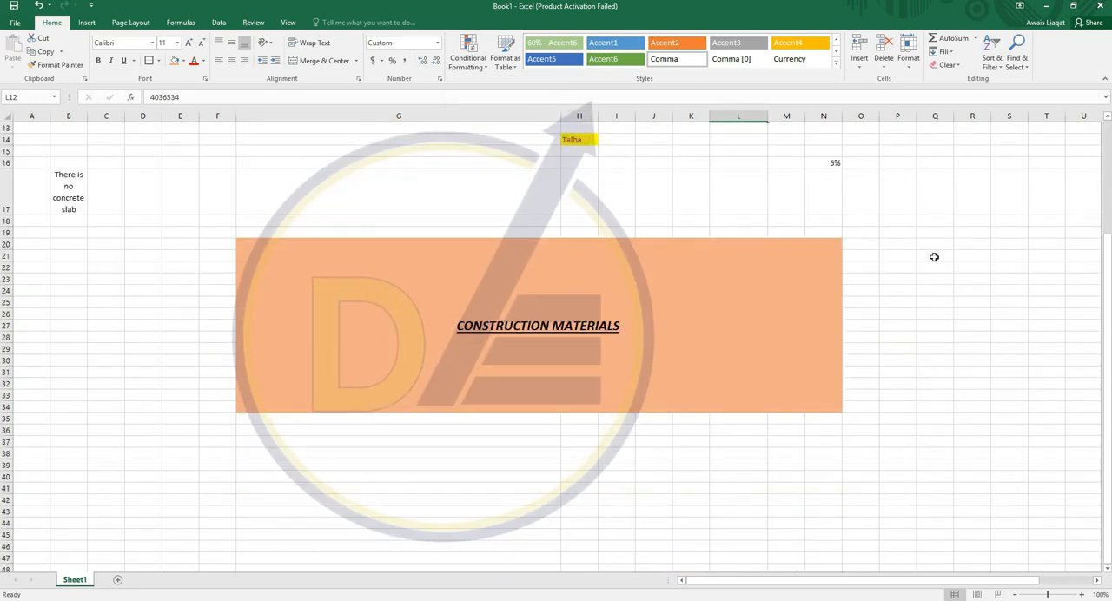
click(934, 257)
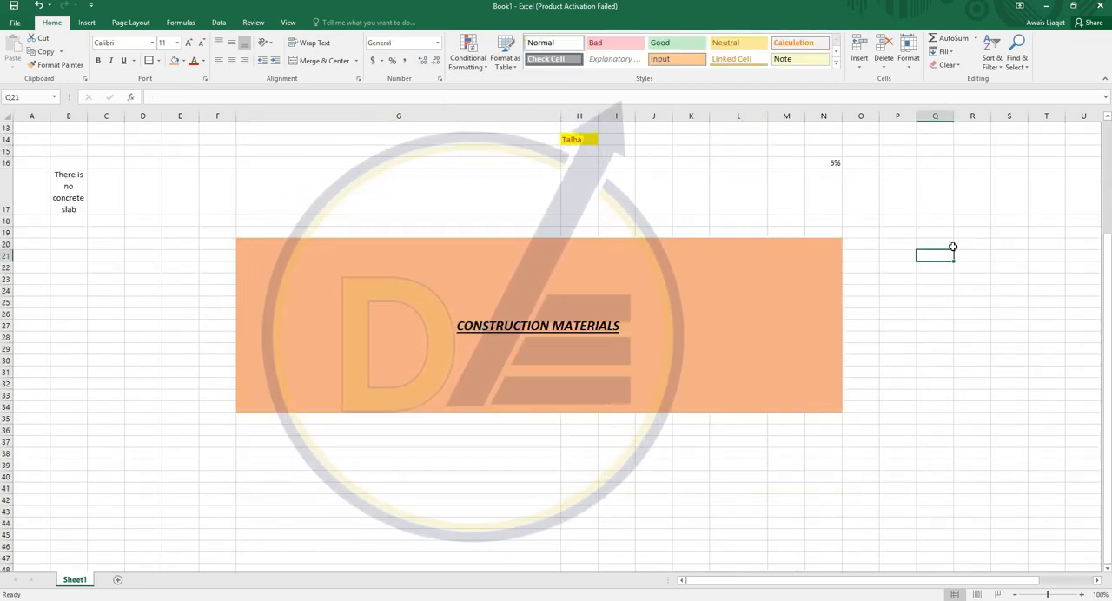
text(345)
key(Return)
text(43 56 56 34)
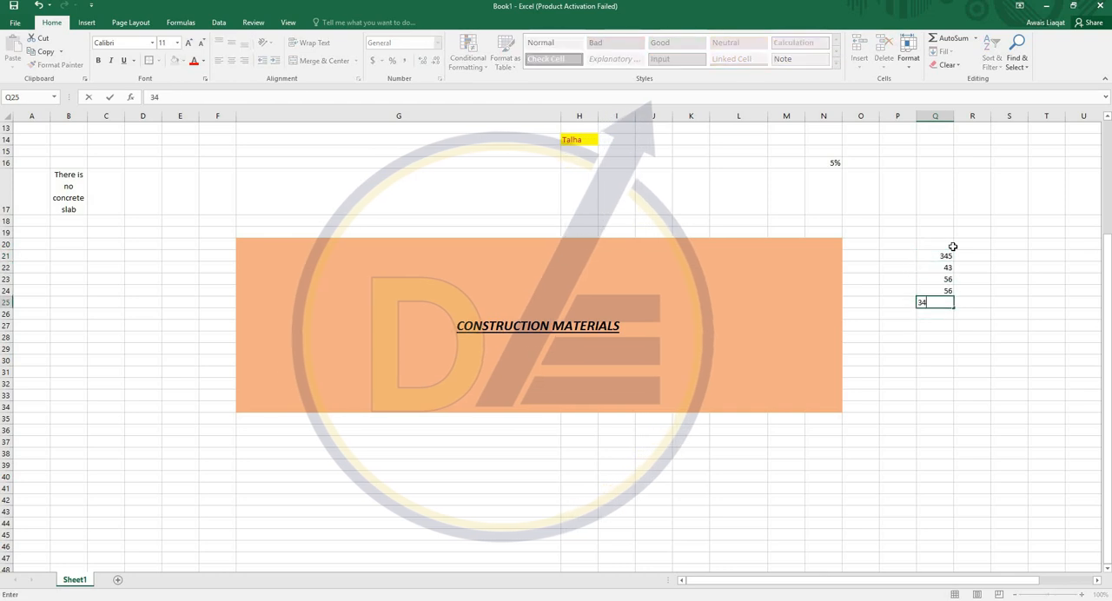
key(Return)
text(563)
key(Return)
text(45)
key(Return)
key(Return)
text(3465)
- Set cell Q27 to 76 and fill the empty cell Q28 with 67
key(Return)
text(34)
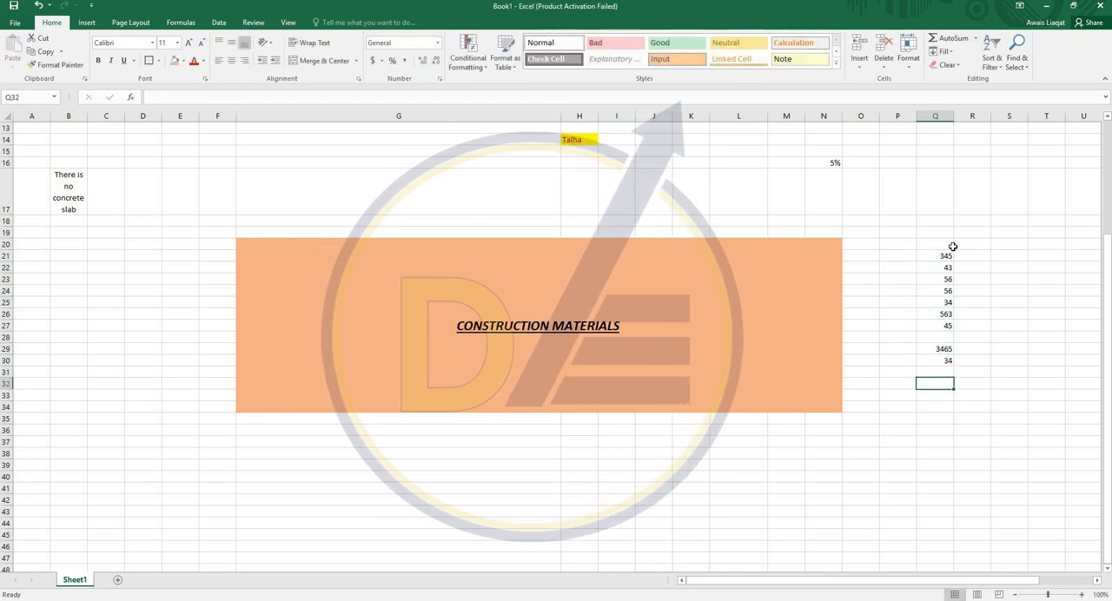
key(Up)
key(Up)
key(Up)
key(Up)
key(Up)
text(76)
key(Return)
text(67)
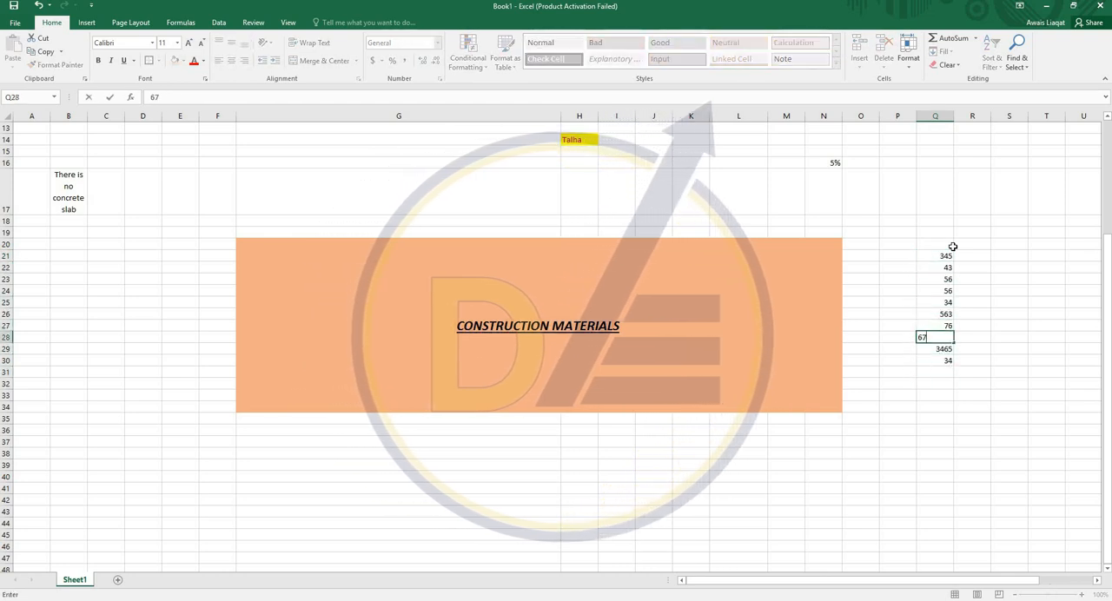
key(Return)
- Apply green gradient data bars as conditional formatting to the numbers in Q21:Q30, and select the 3465 cell
drag(942, 259, 944, 357)
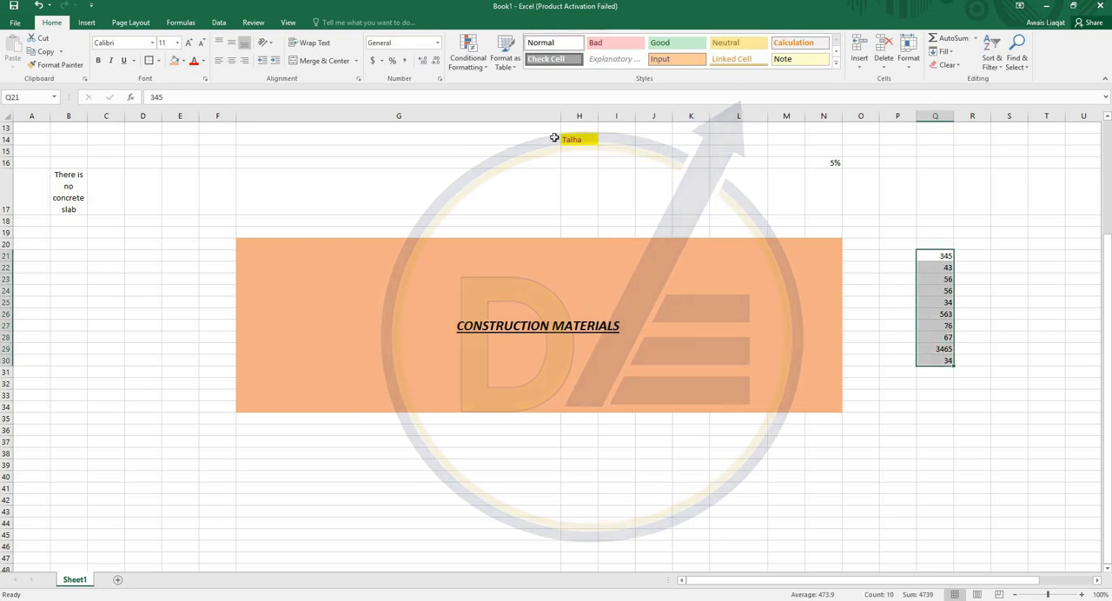
click(475, 65)
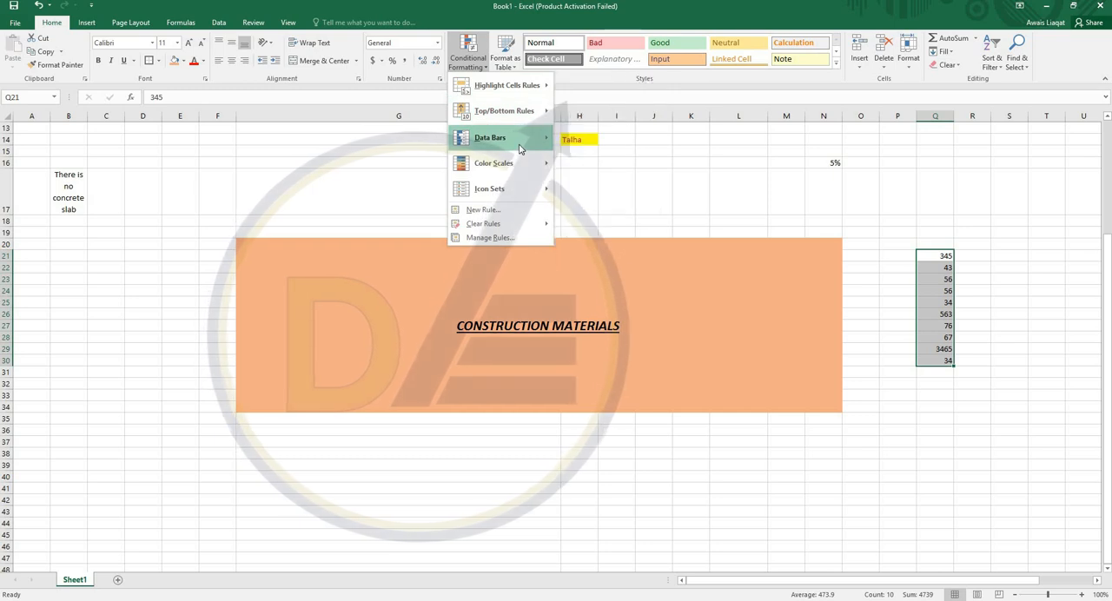
mouse_move(521, 137)
click(589, 151)
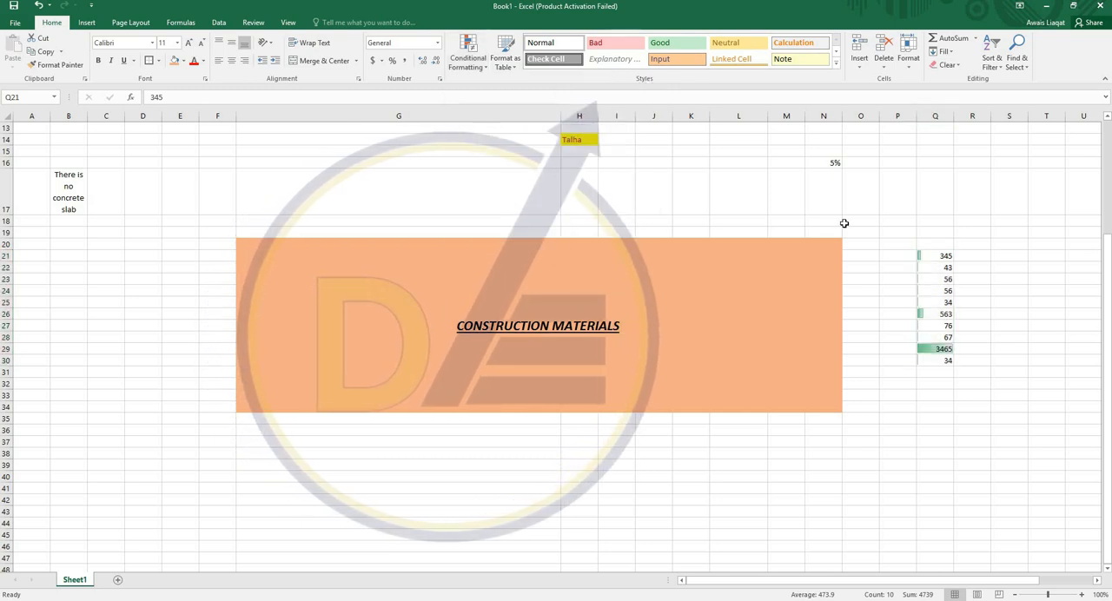
click(897, 162)
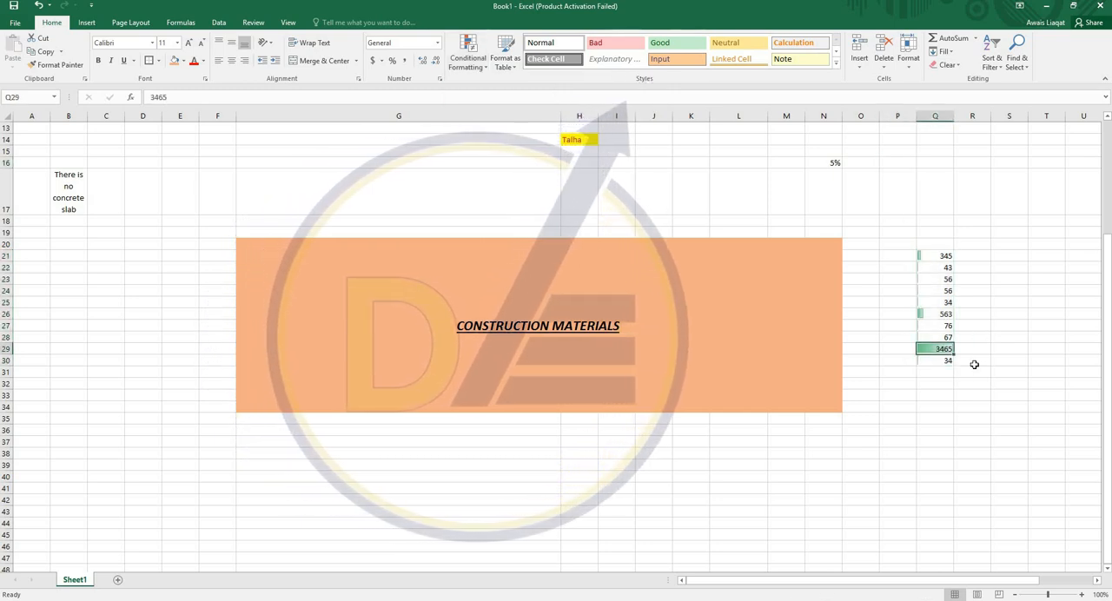
click(939, 348)
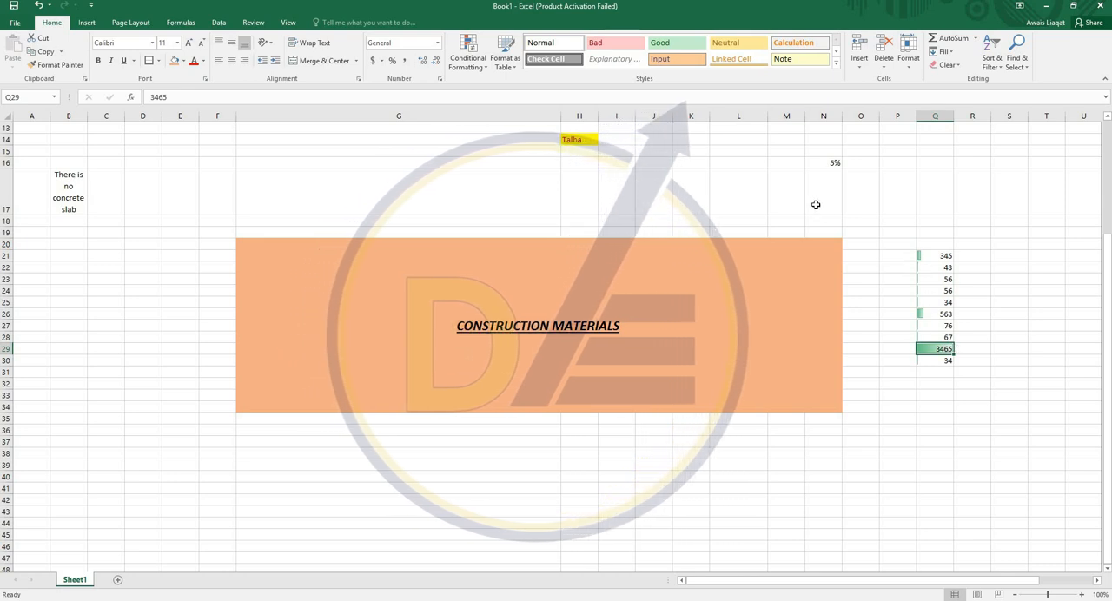
click(729, 184)
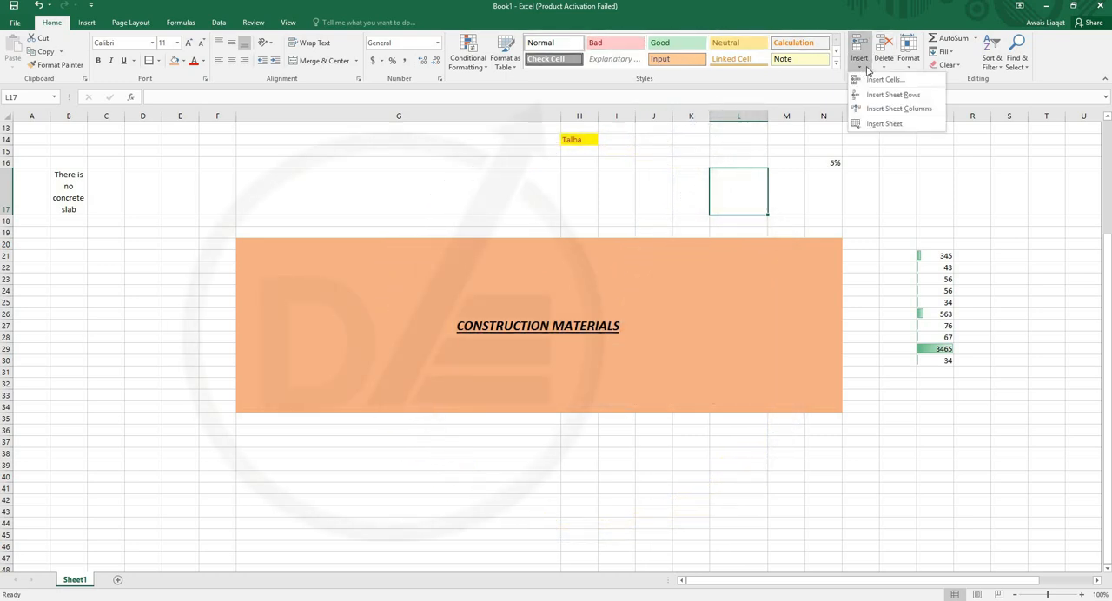
click(941, 186)
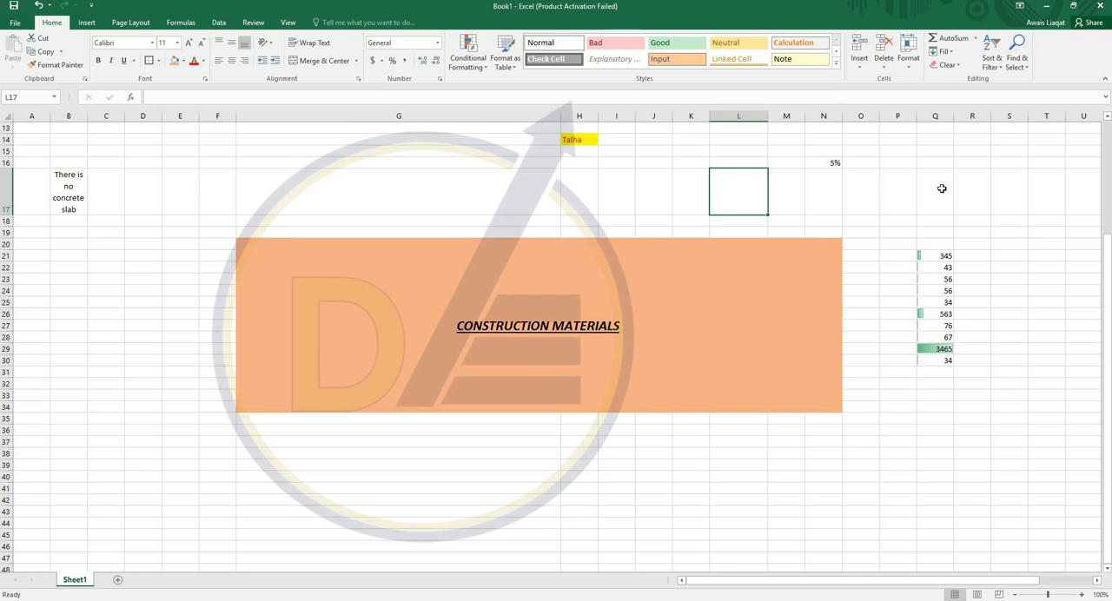
click(897, 221)
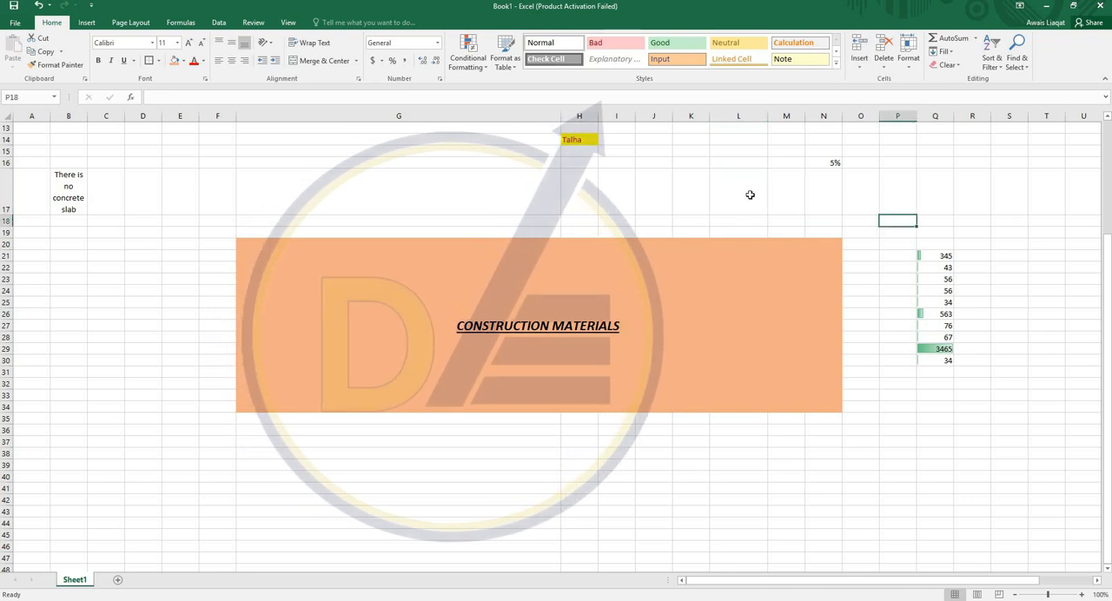
- Insert a blank cell at Q24 that shifts the numbers below down, and delete that cell again
click(935, 290)
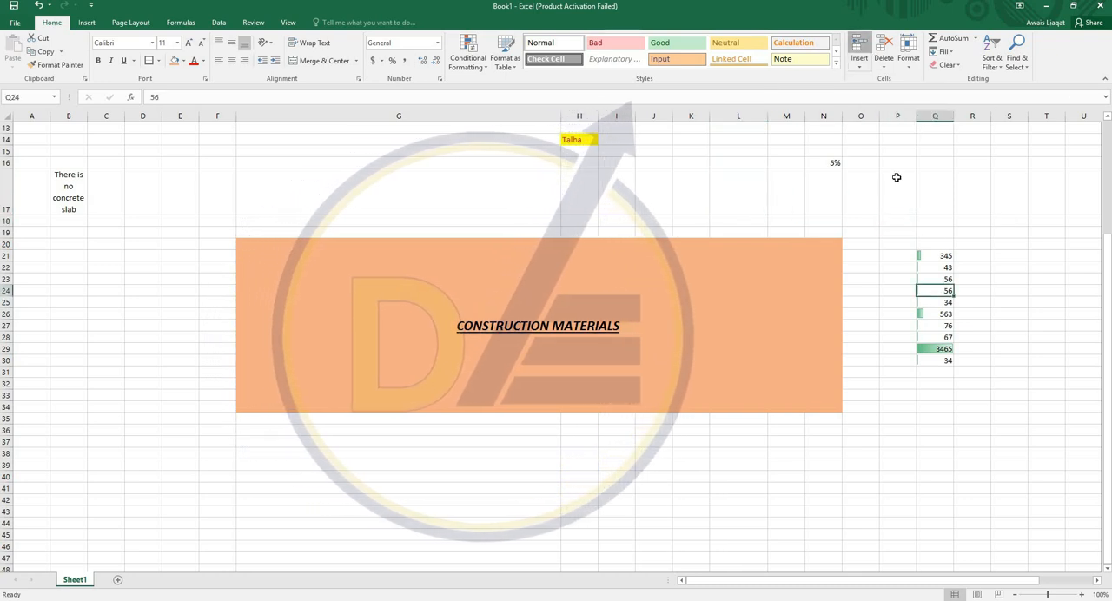
click(860, 46)
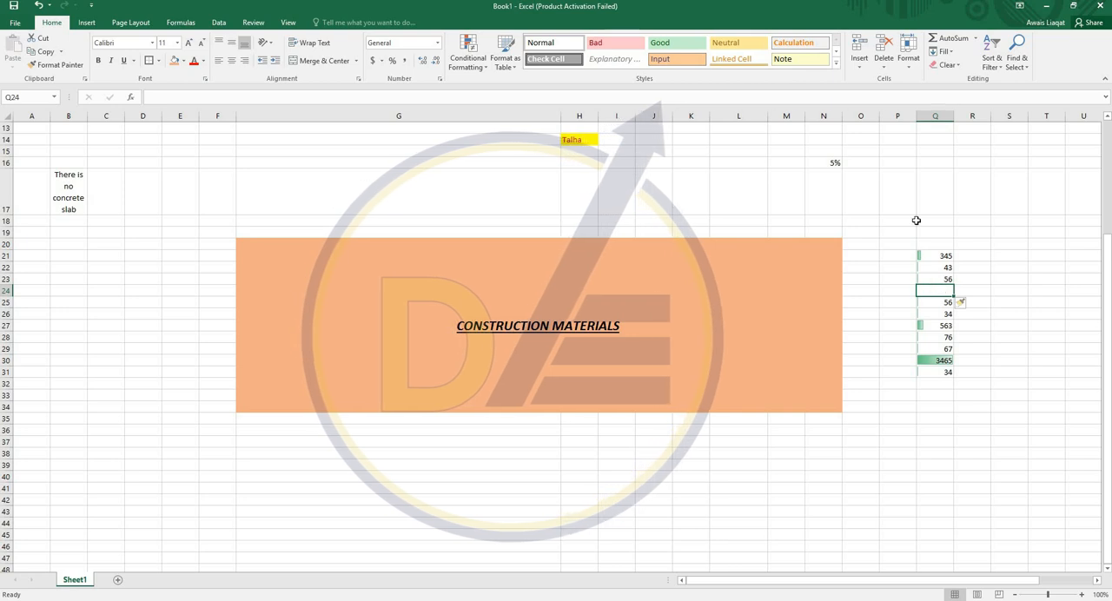
click(884, 48)
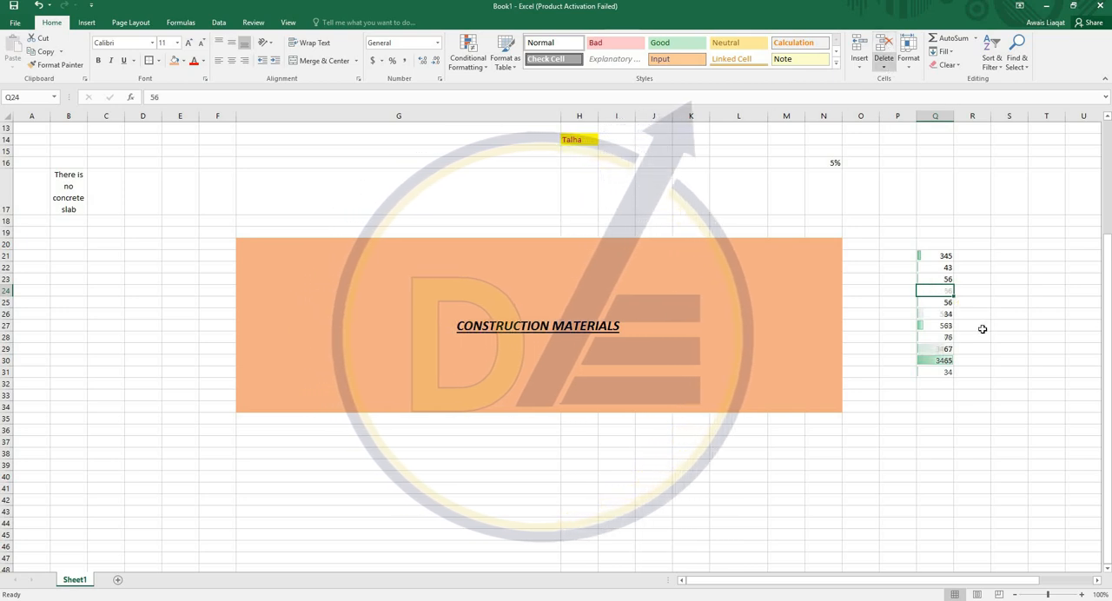
click(911, 64)
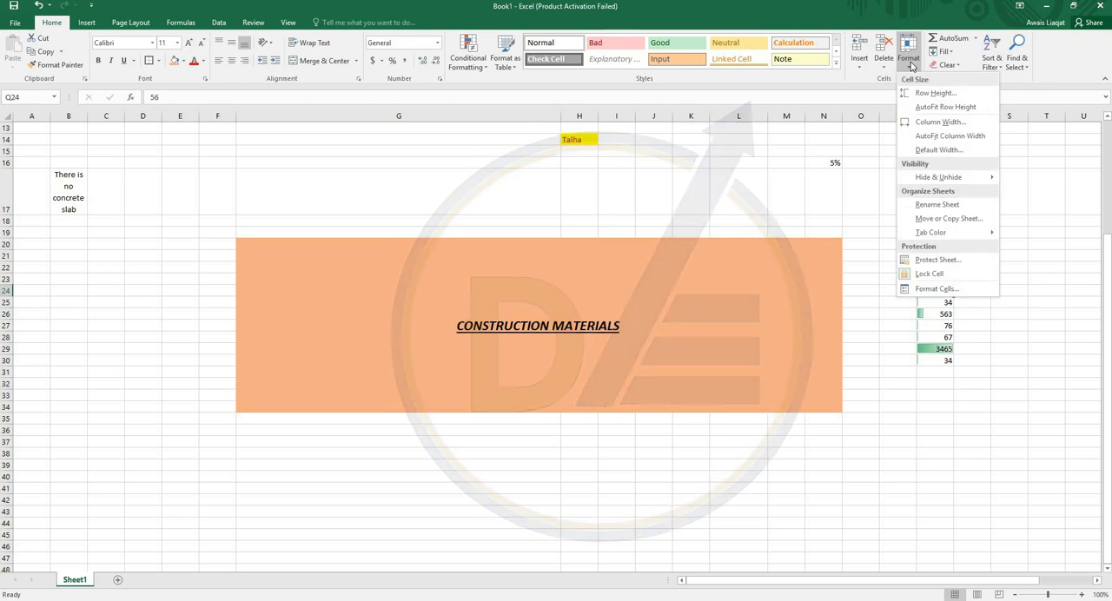
click(829, 218)
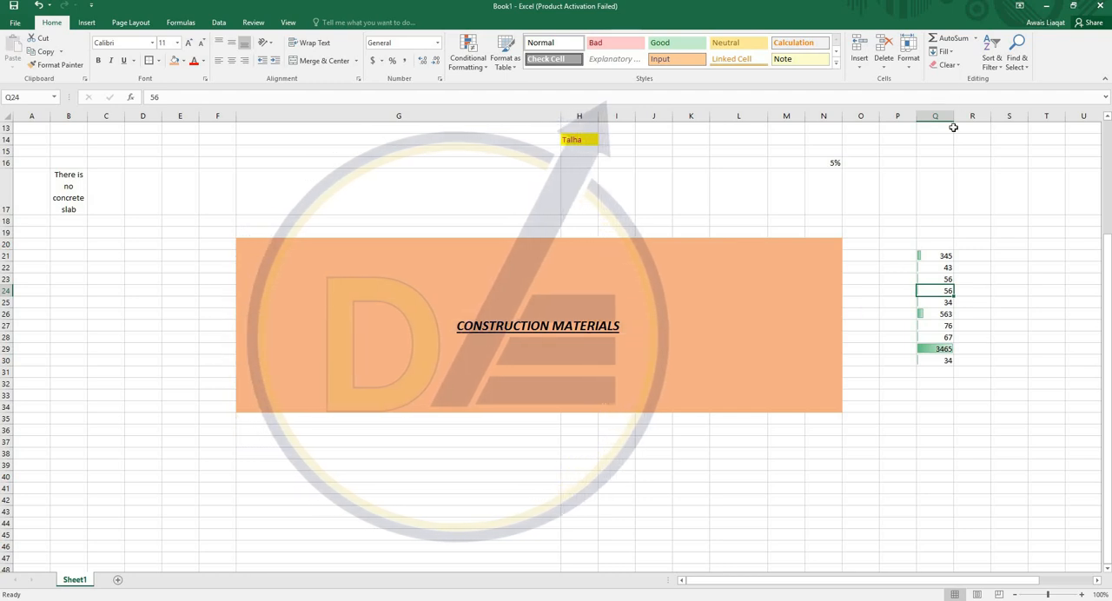
scroll(931, 315, up, 4)
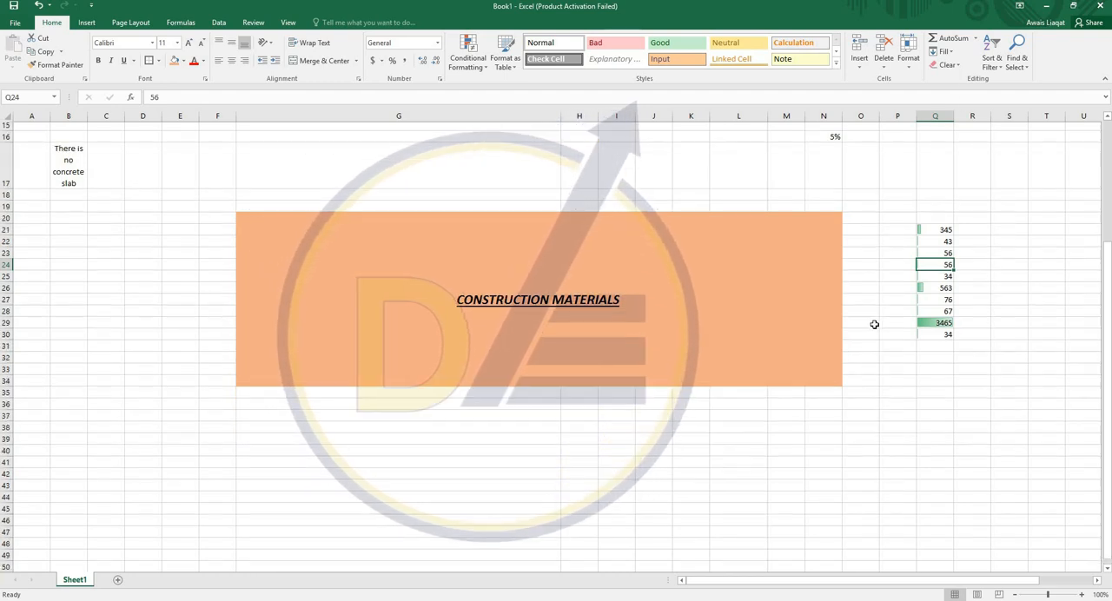
scroll(628, 208, down, 4)
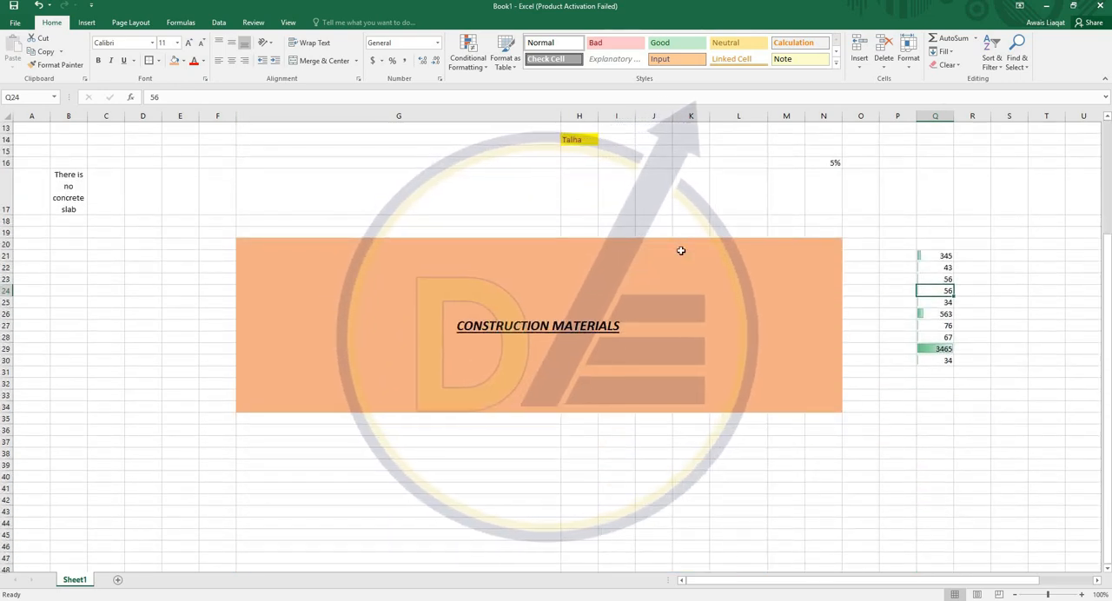
- Insert the Capture picture from the Pictures folder at cell H39, below the orange banner
scroll(682, 250, down, 3)
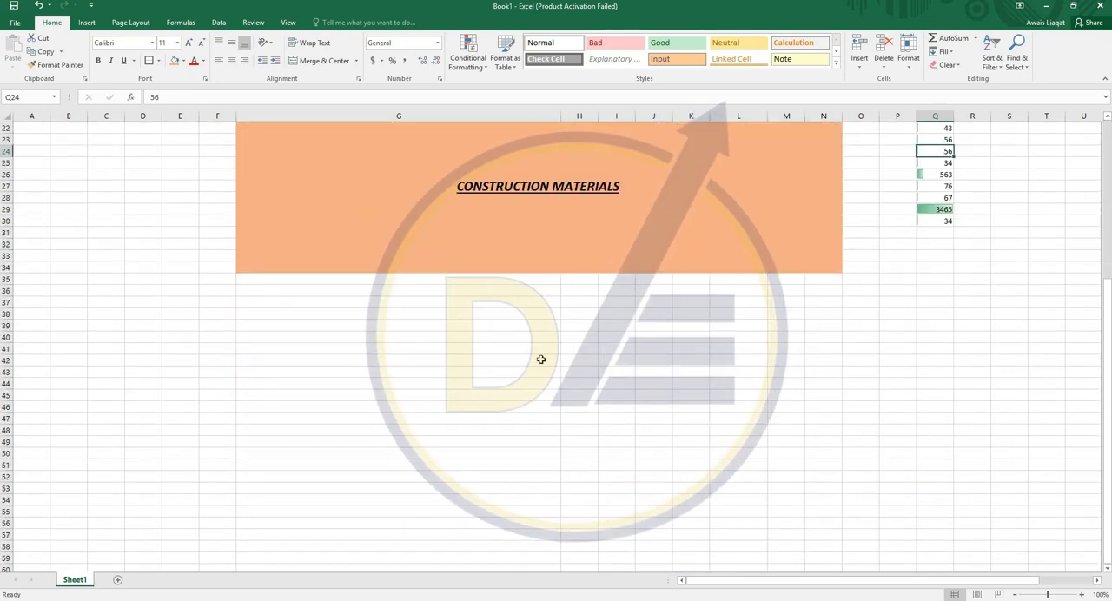
drag(541, 360, 741, 360)
click(577, 327)
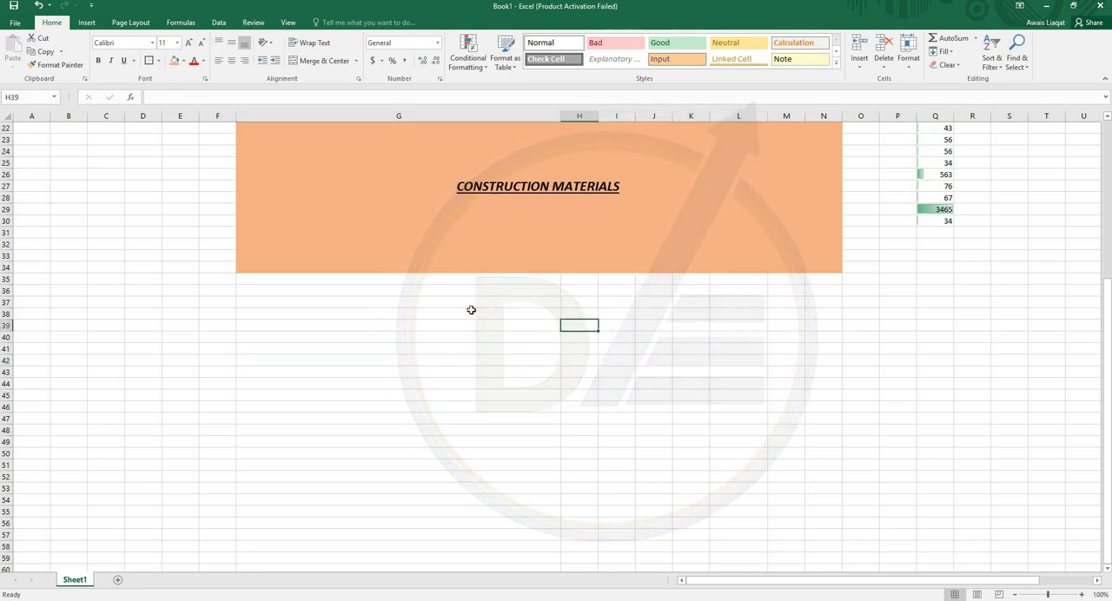
click(87, 23)
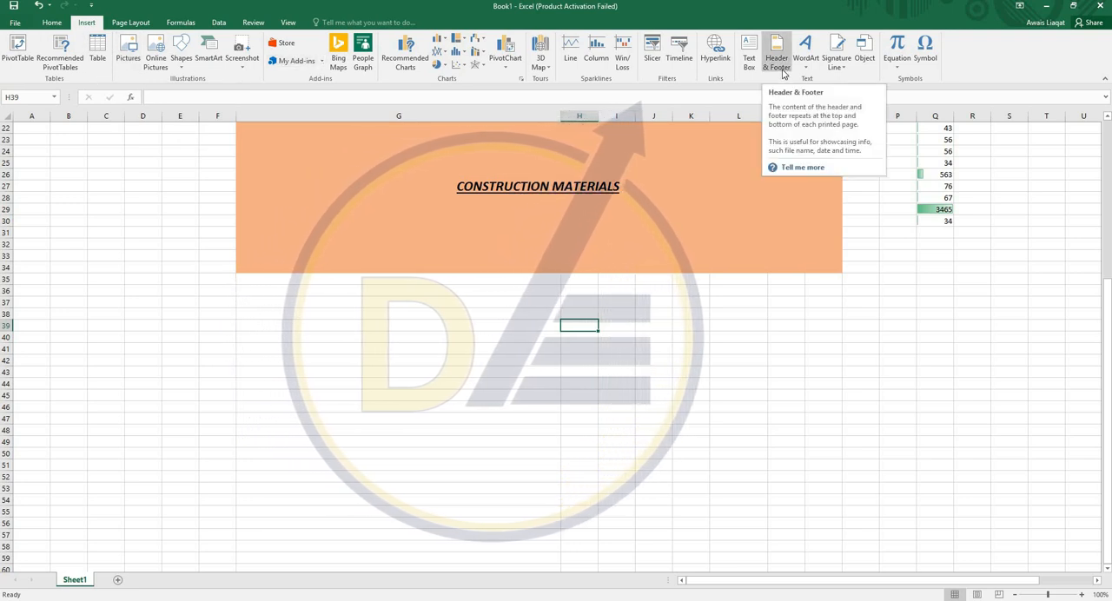
click(129, 62)
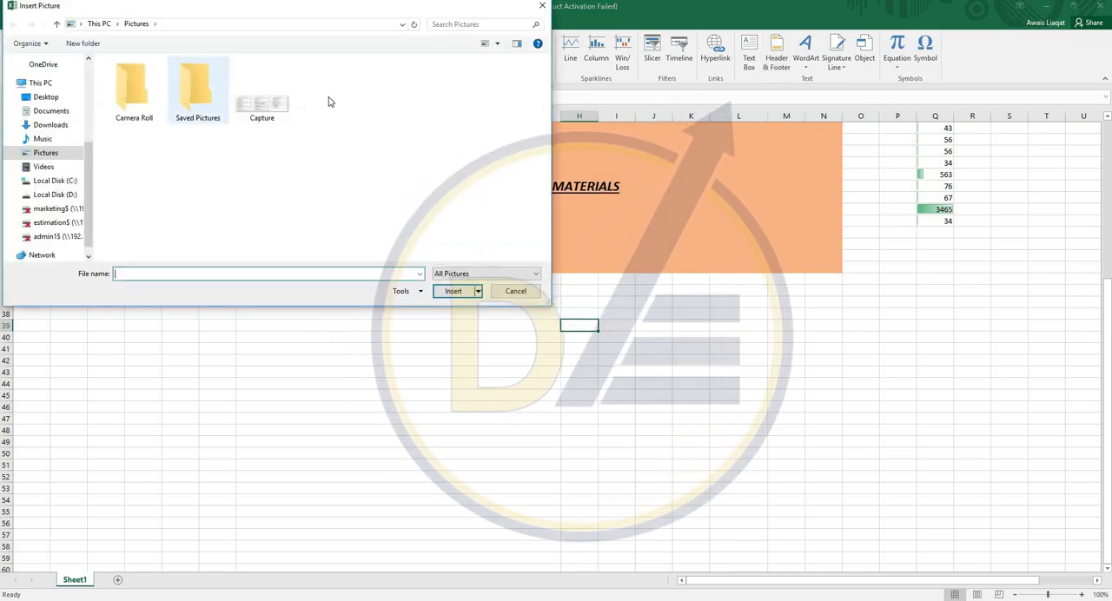
double_click(262, 103)
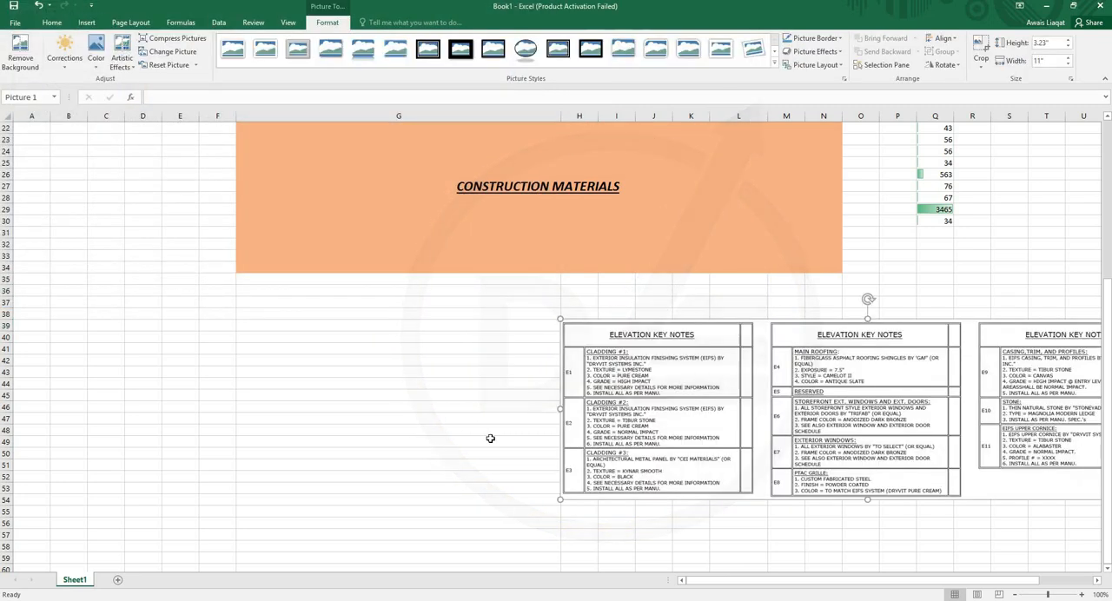
- Move the elevation key notes picture to start near column C below the banner, and shrink it to end around column H
drag(779, 401, 307, 398)
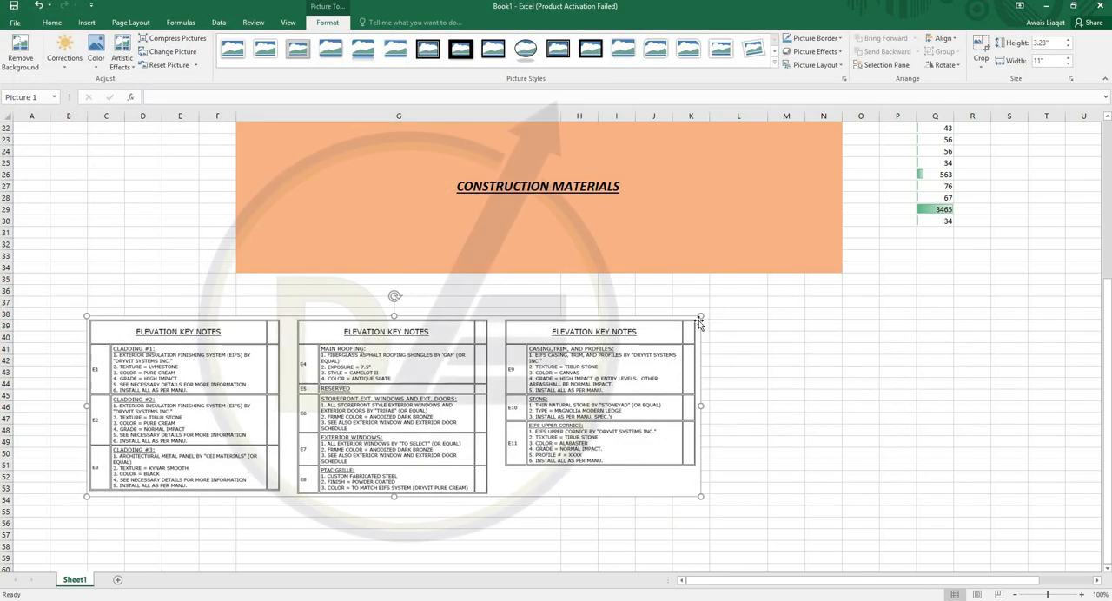
drag(700, 316, 604, 346)
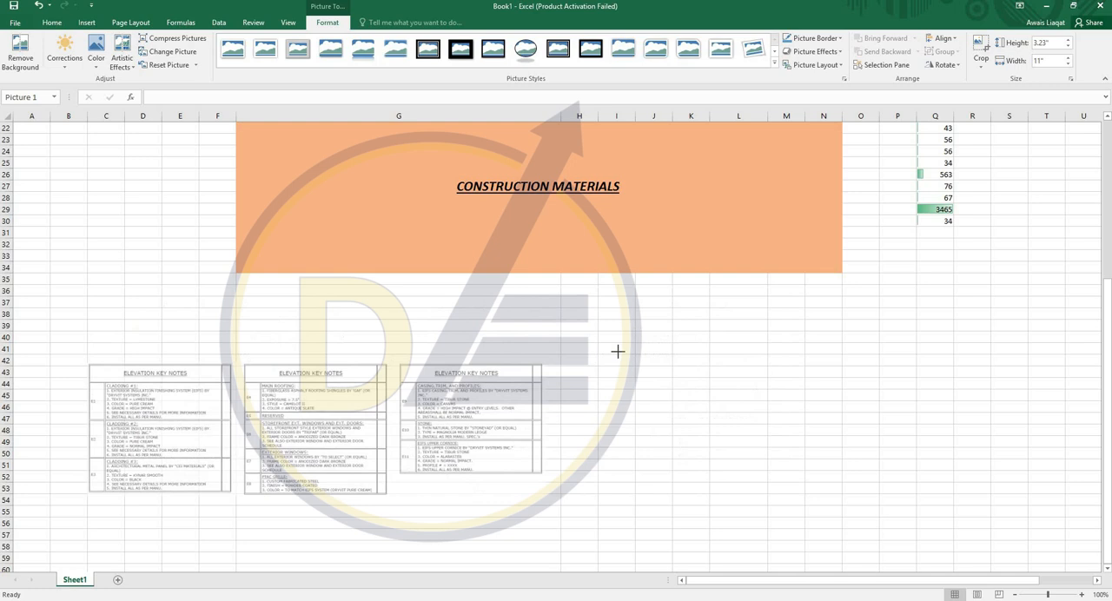
click(935, 359)
- Draw an arrow line across the orange banner from about cell C31 to cell P27
click(87, 22)
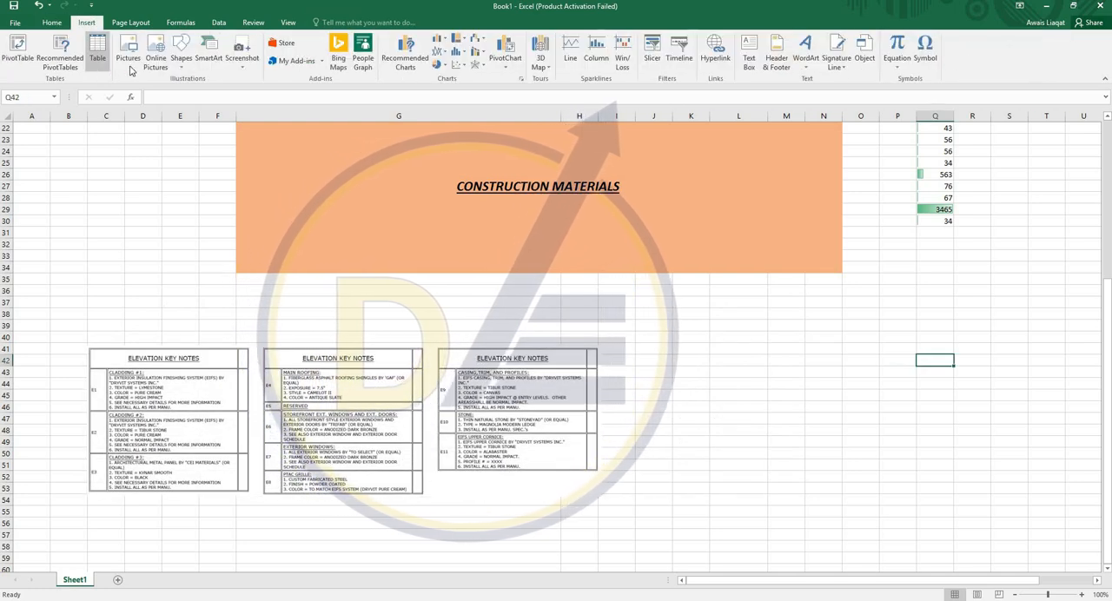
click(181, 54)
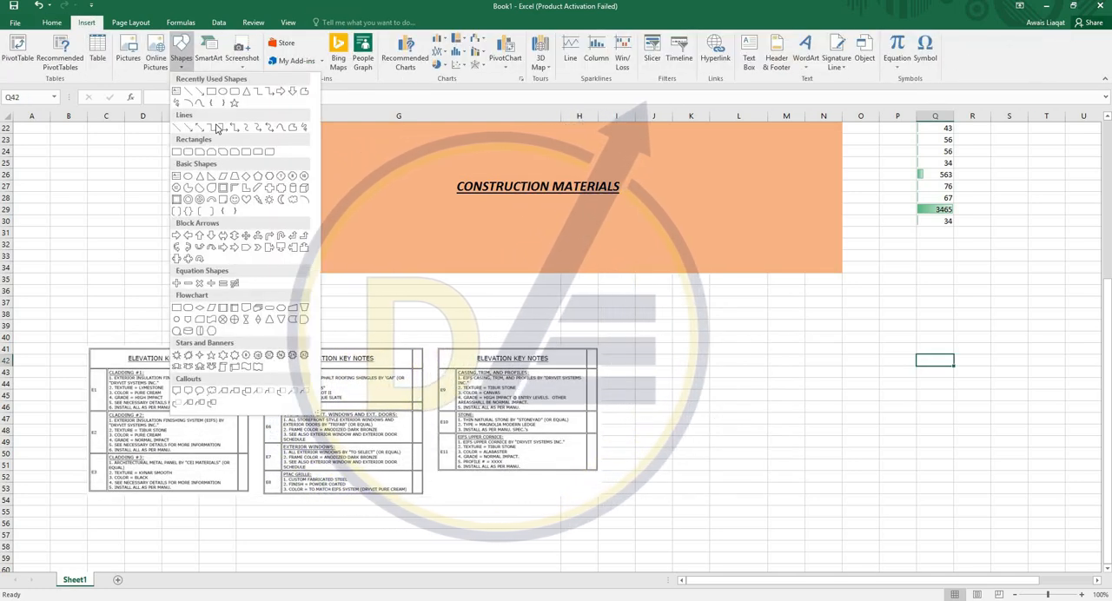
click(267, 151)
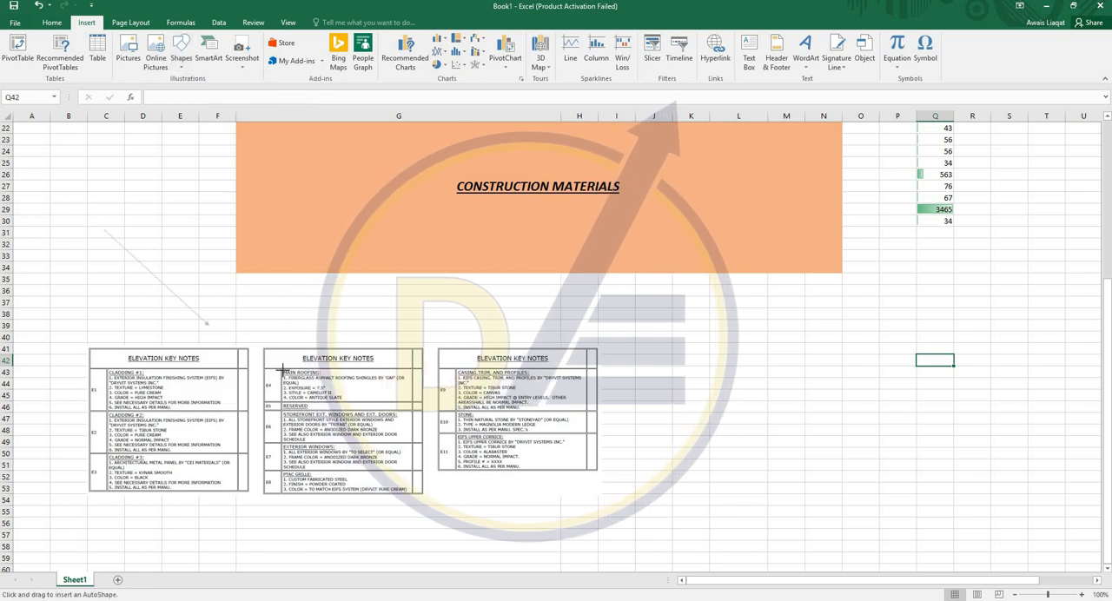
drag(867, 191, 905, 187)
click(897, 302)
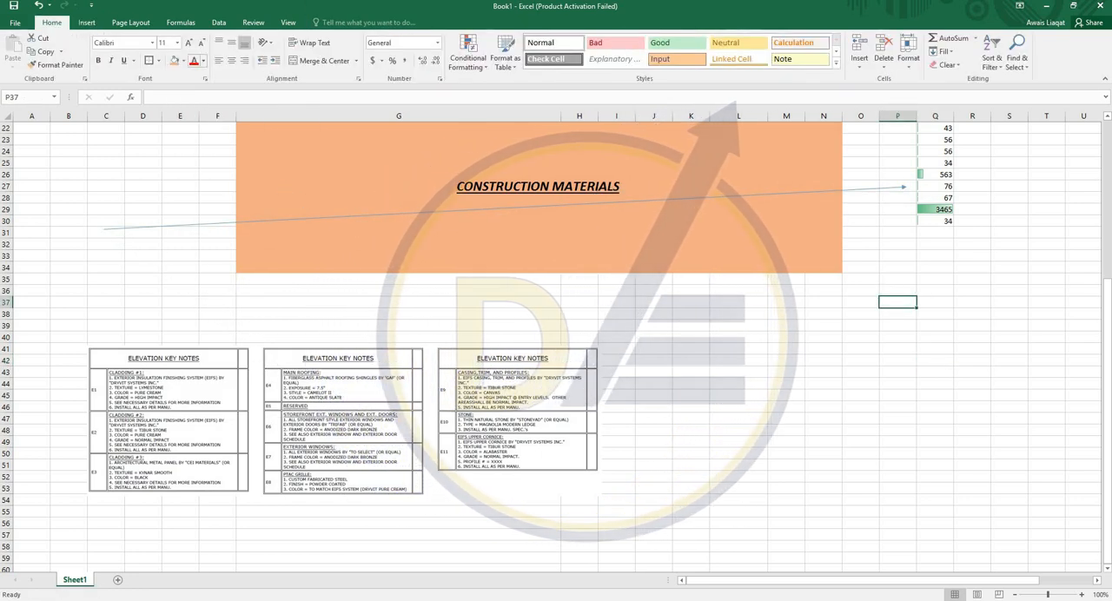
- Draw a text box spanning about K39 to R54 beside the picture and enter "oshfdglas;df" in it
click(87, 23)
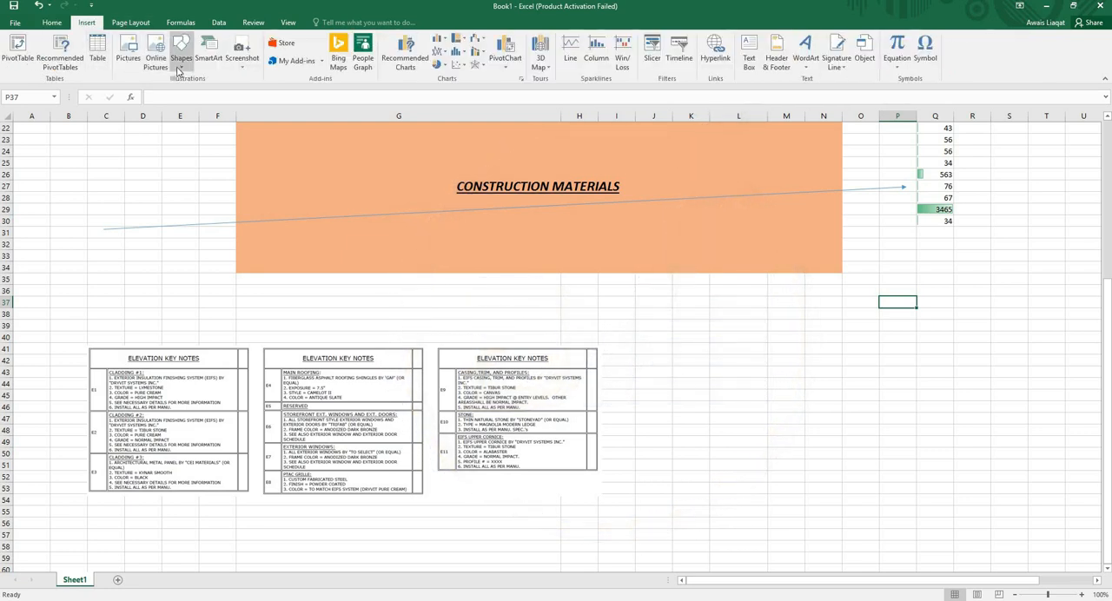
click(179, 62)
click(181, 68)
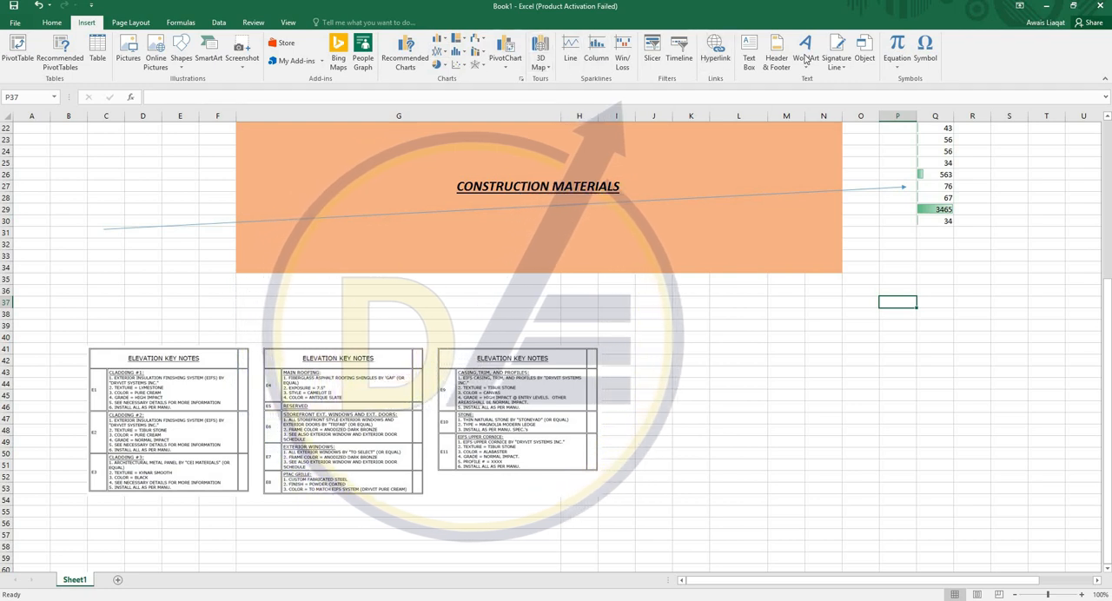
click(749, 57)
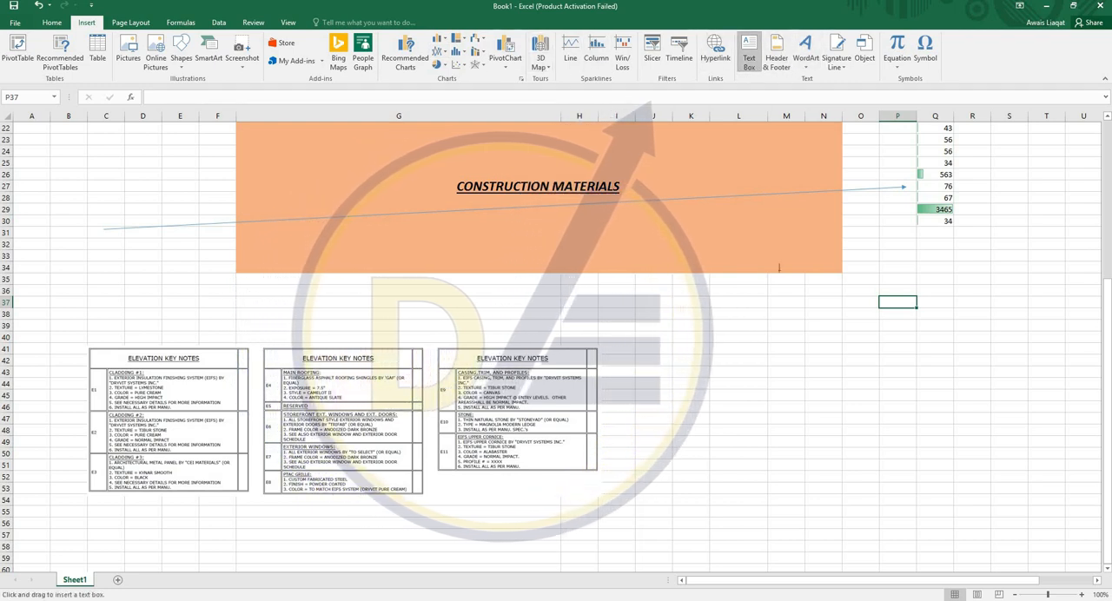
drag(692, 319, 1002, 501)
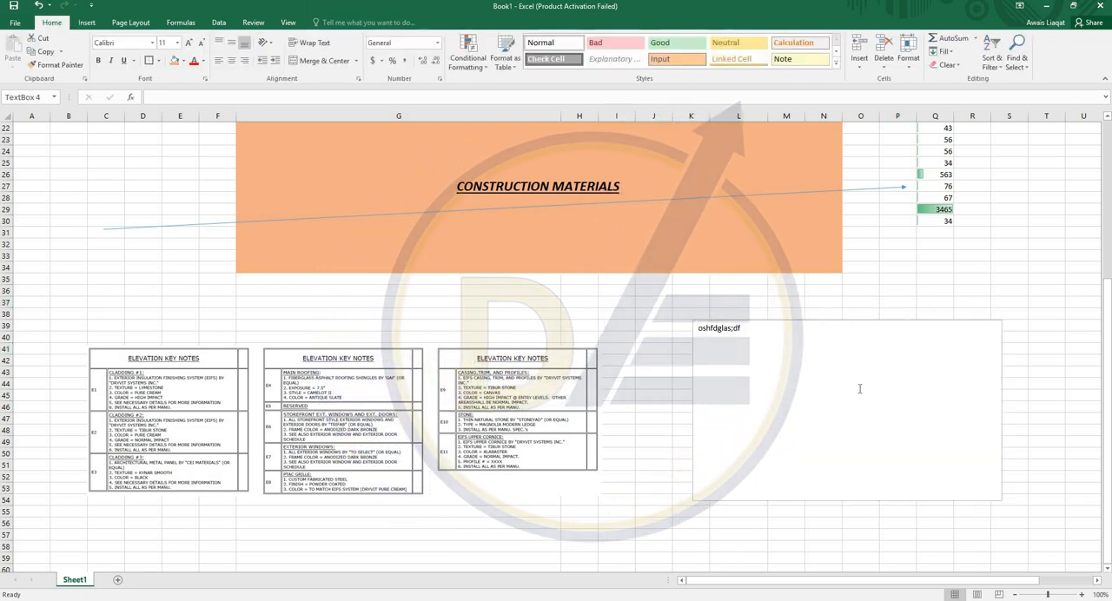
click(556, 303)
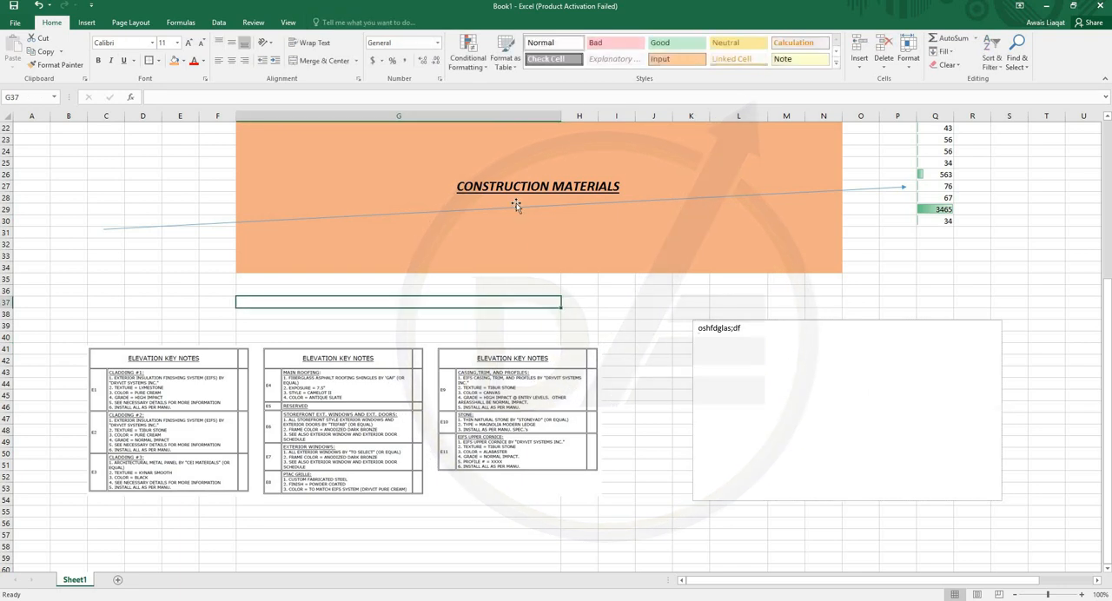
- Insert WordArt in the blue gradient style with reflection and enter the text HEADING
click(86, 23)
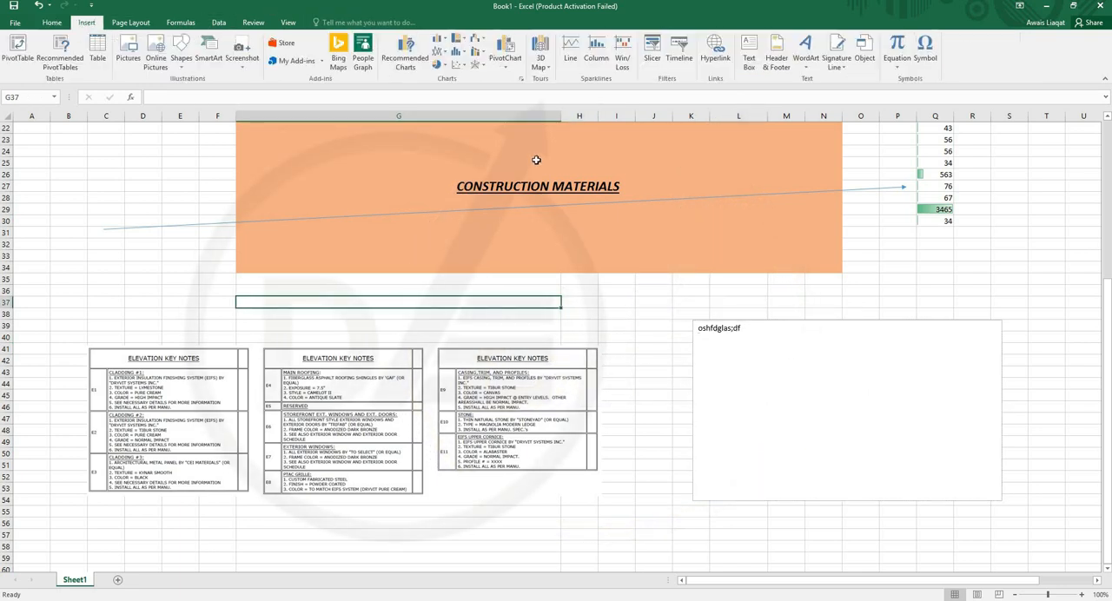
click(805, 53)
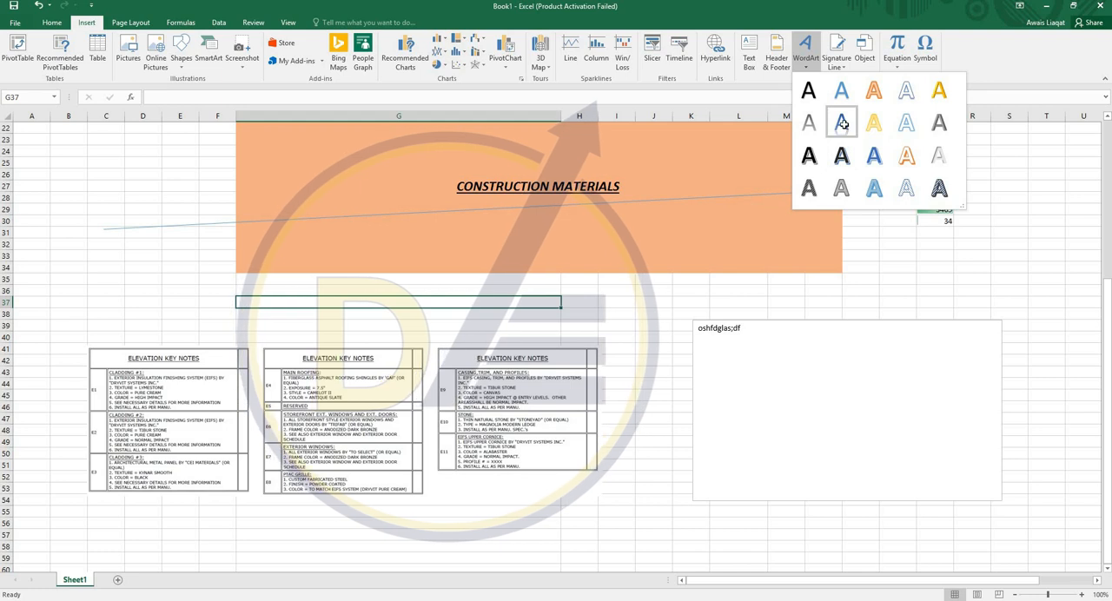
click(842, 124)
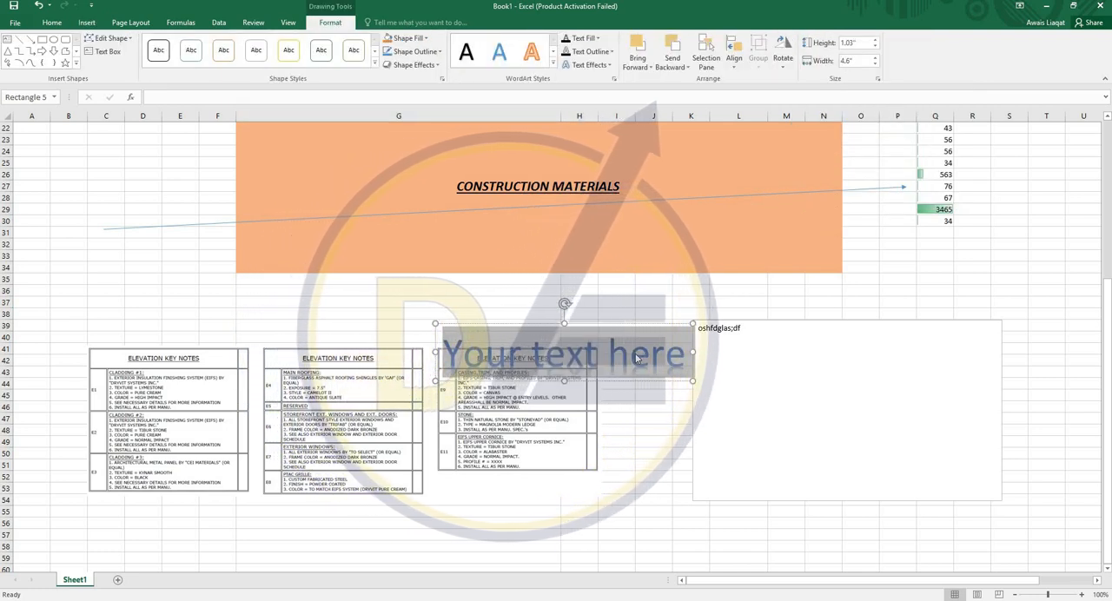
text(HEAD)
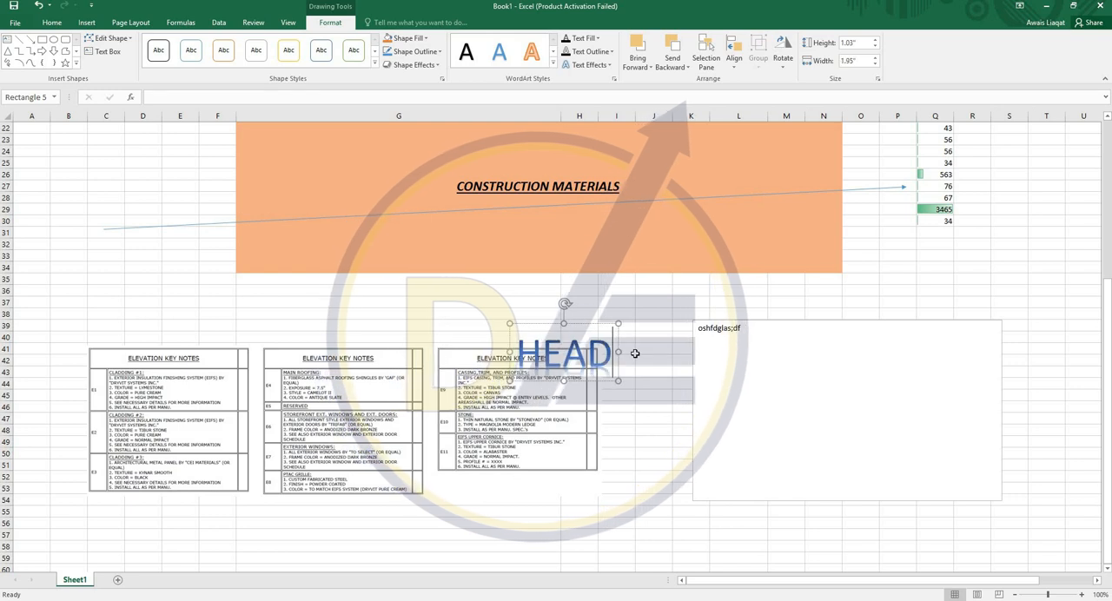
text(ING)
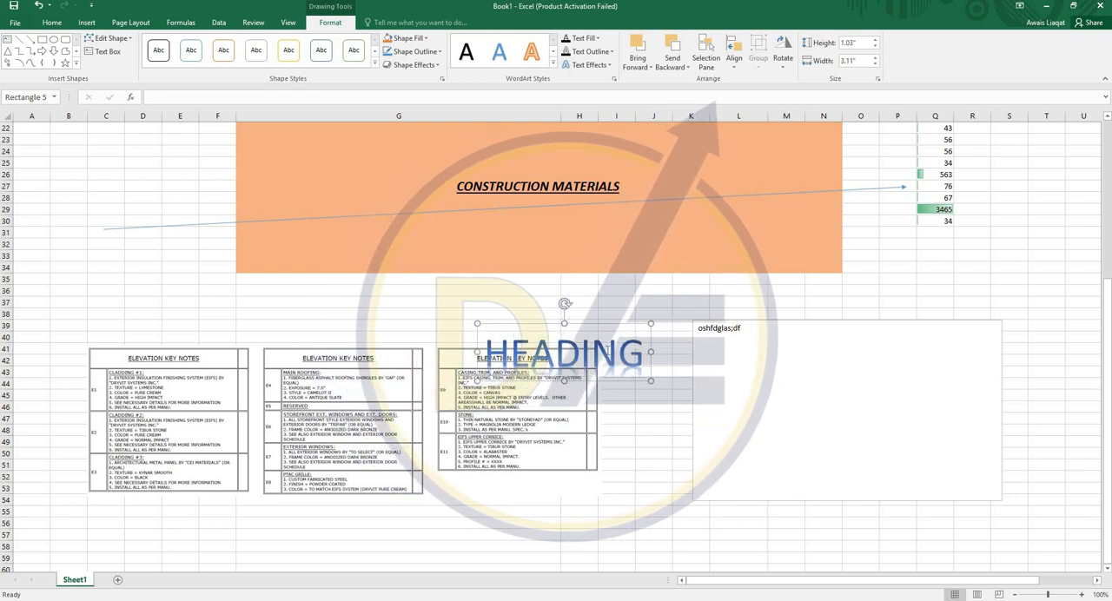
- Move the HEADING WordArt to the free space between the column Q numbers and the text box
click(574, 291)
click(608, 324)
drag(608, 323, 991, 249)
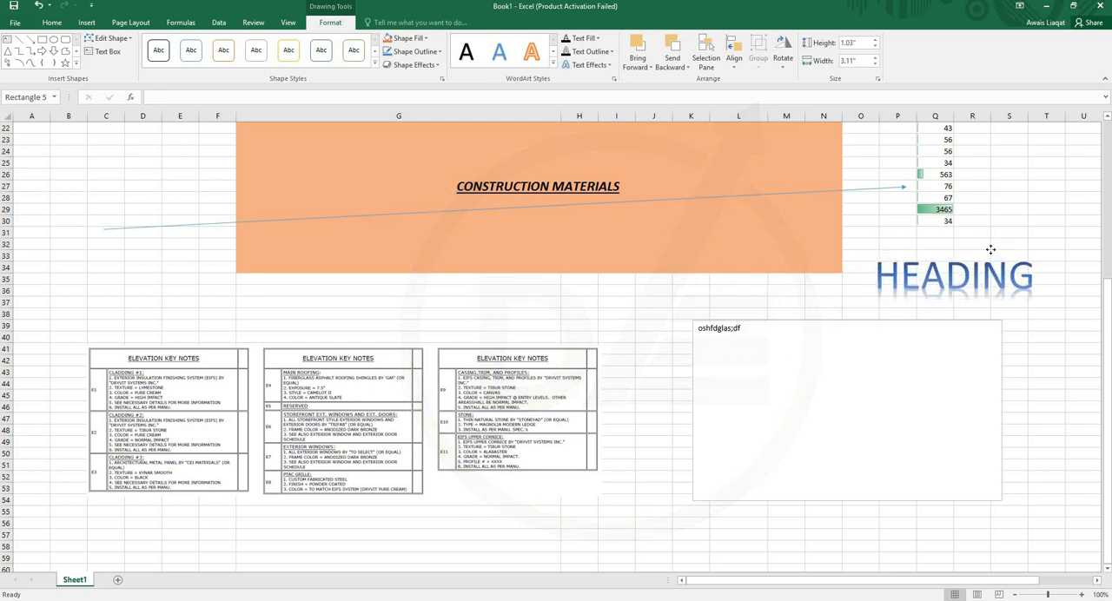
click(560, 325)
- Look through the built-in equations and the currency symbols, and close both without inserting anything
click(91, 24)
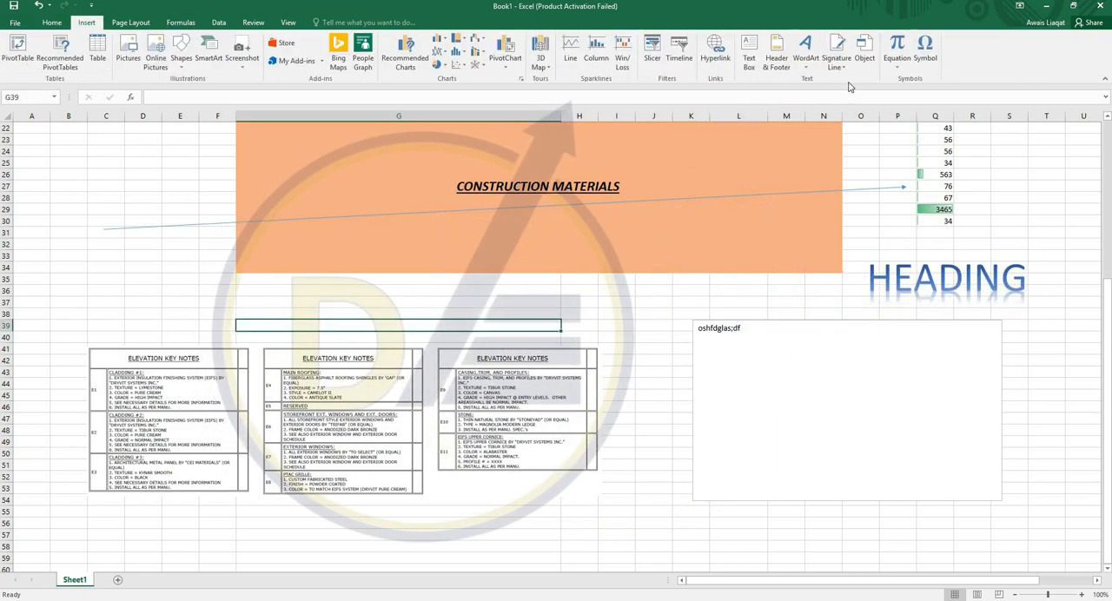
click(897, 66)
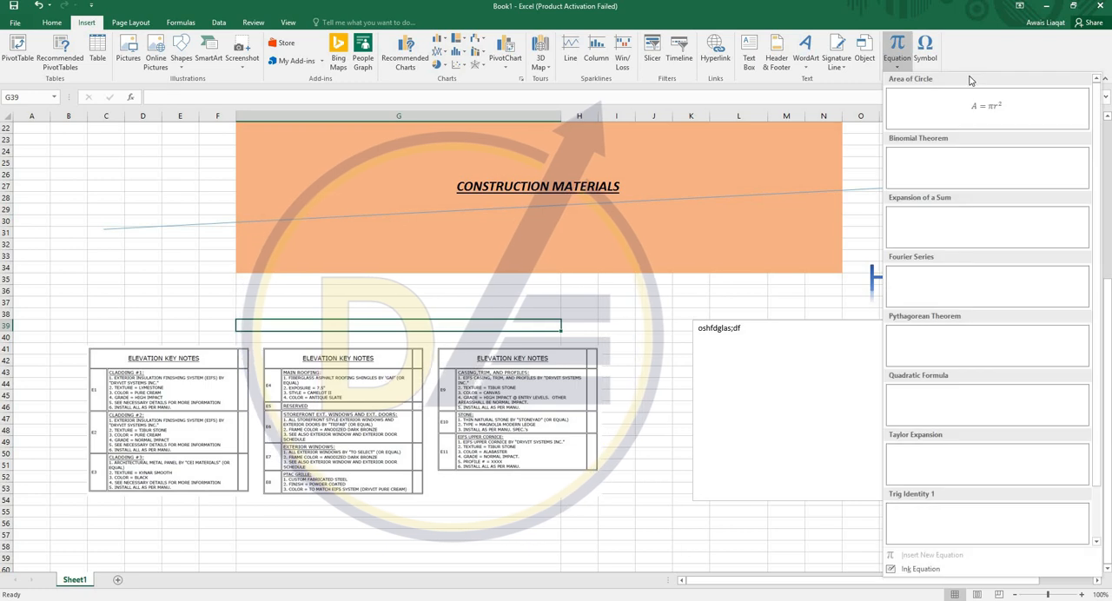
click(568, 295)
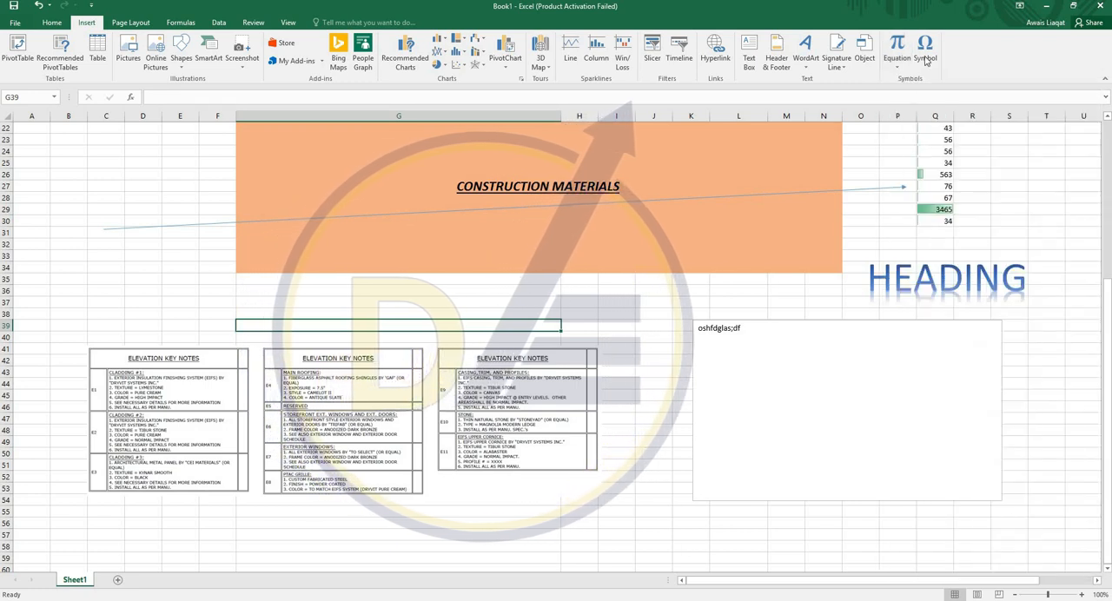
click(934, 56)
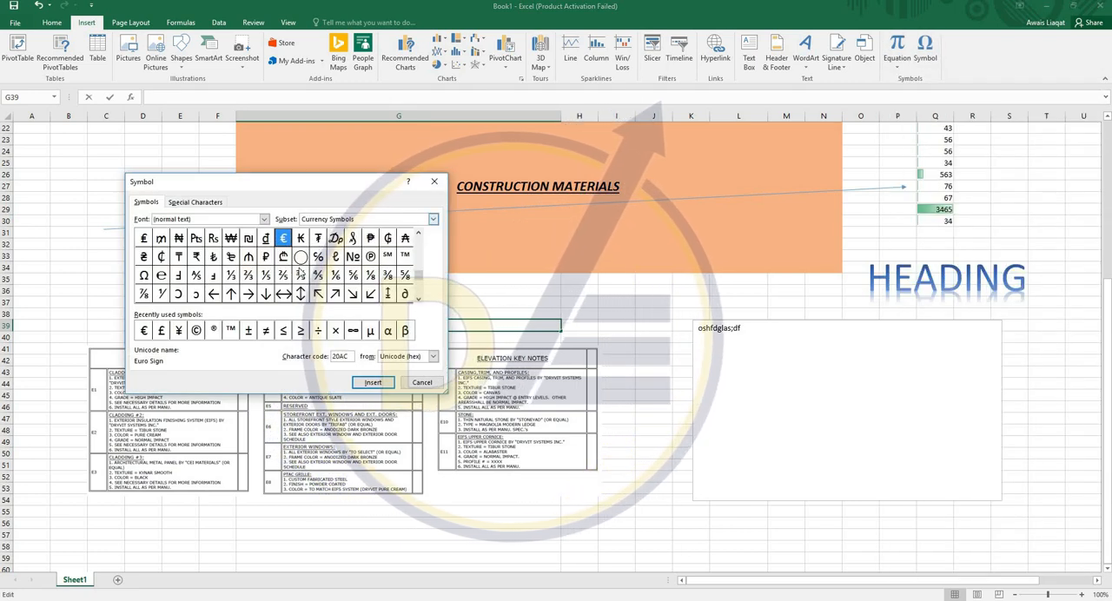
click(422, 383)
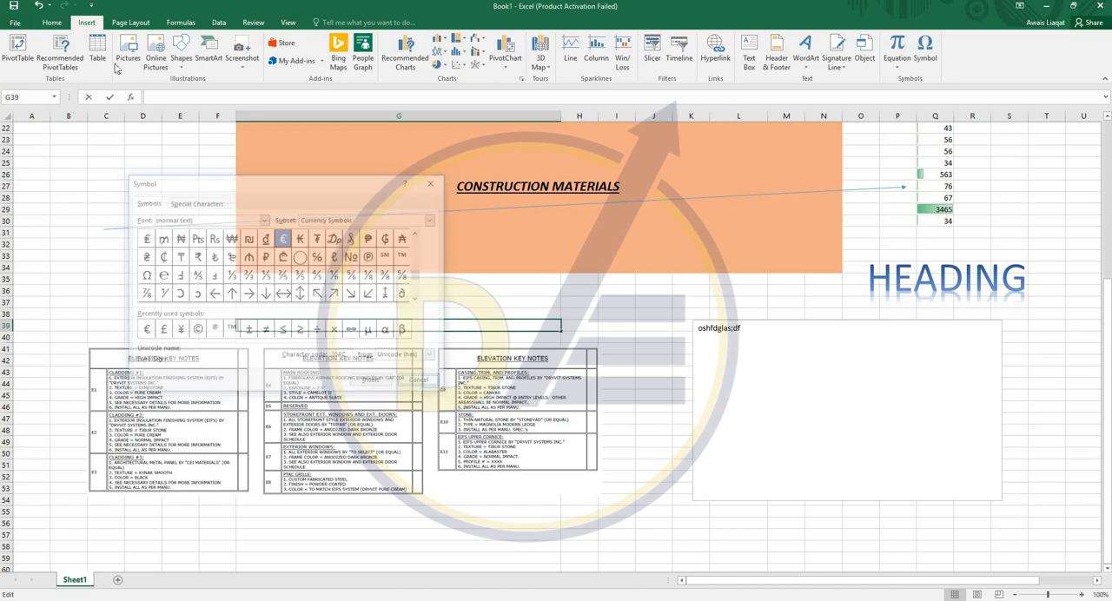
- Look at the page orientation options without changing them and set the paper size to ISO_A4_(210.00_x_297.00_MM)
click(130, 23)
click(180, 186)
scroll(139, 183, up, 3)
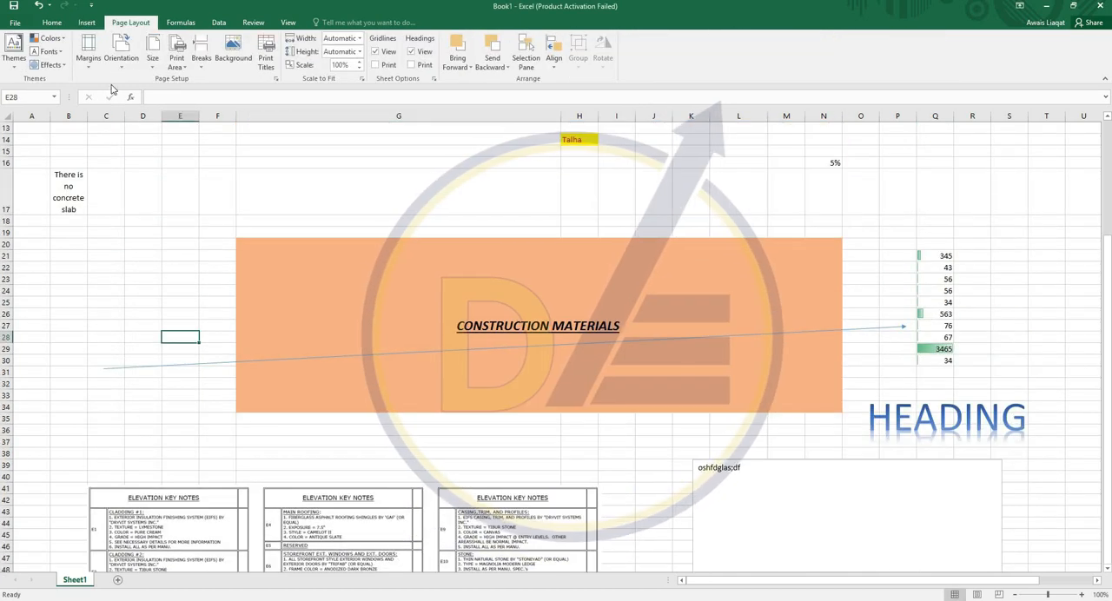
click(87, 23)
click(131, 23)
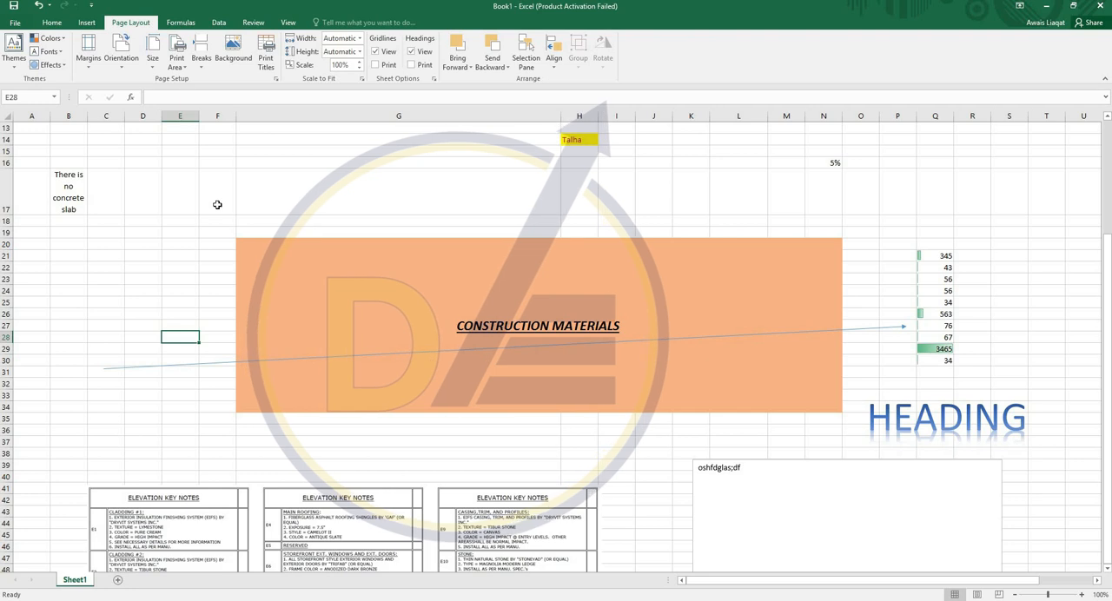
click(126, 63)
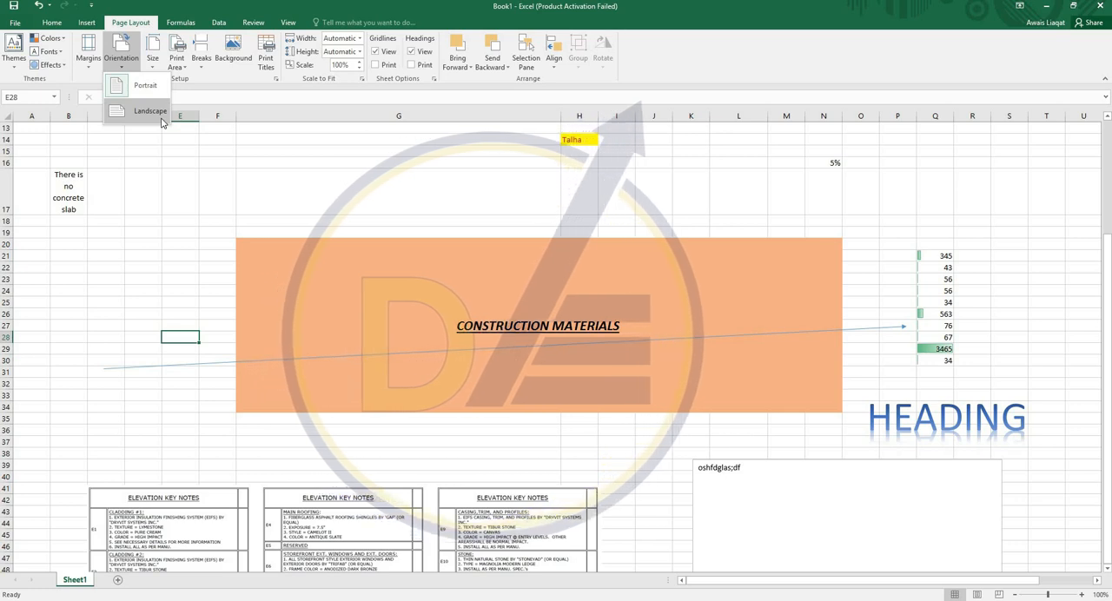
click(160, 67)
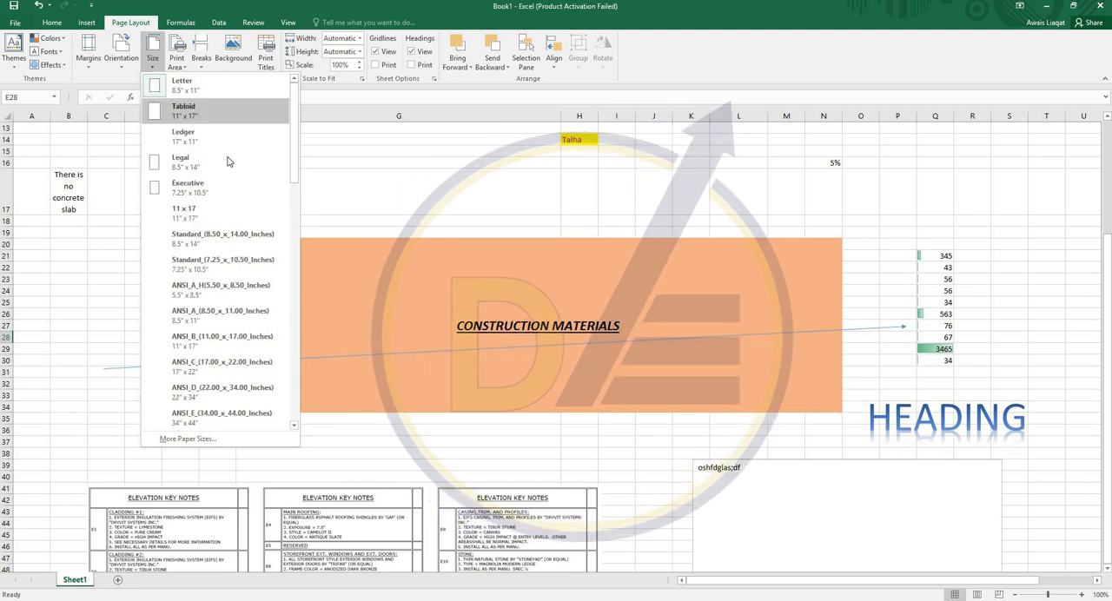
scroll(217, 174, down, 6)
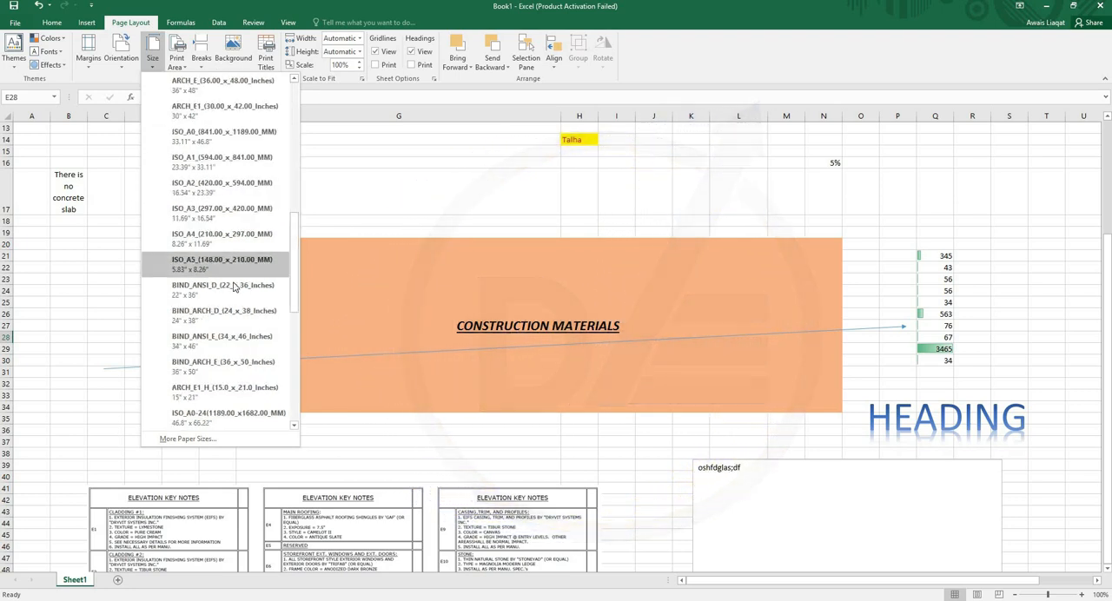
click(208, 243)
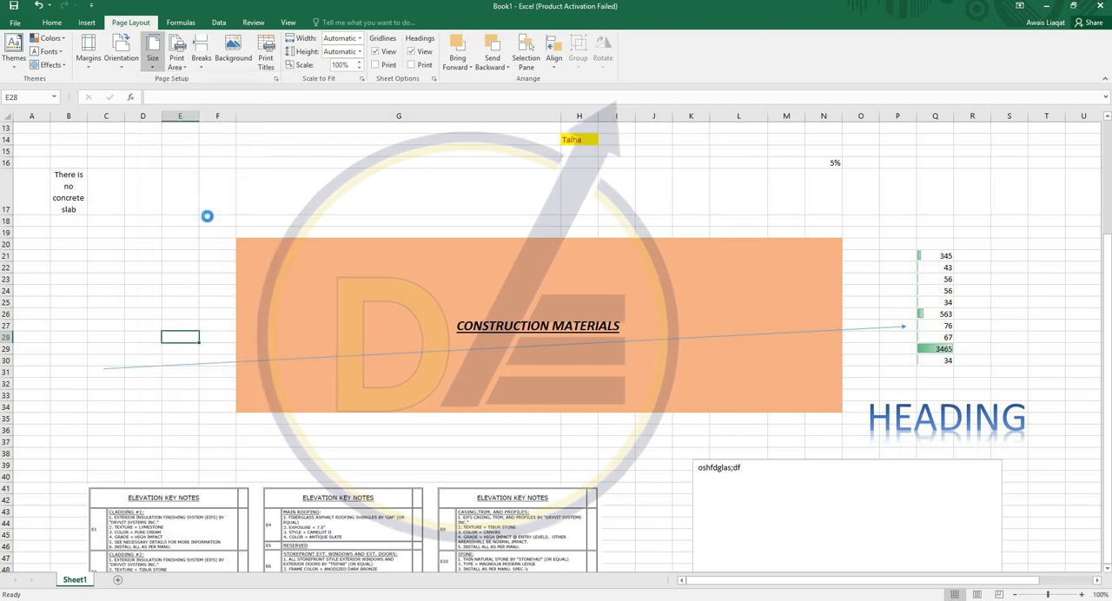
- Set the single selected cell E28 as the print area
click(178, 70)
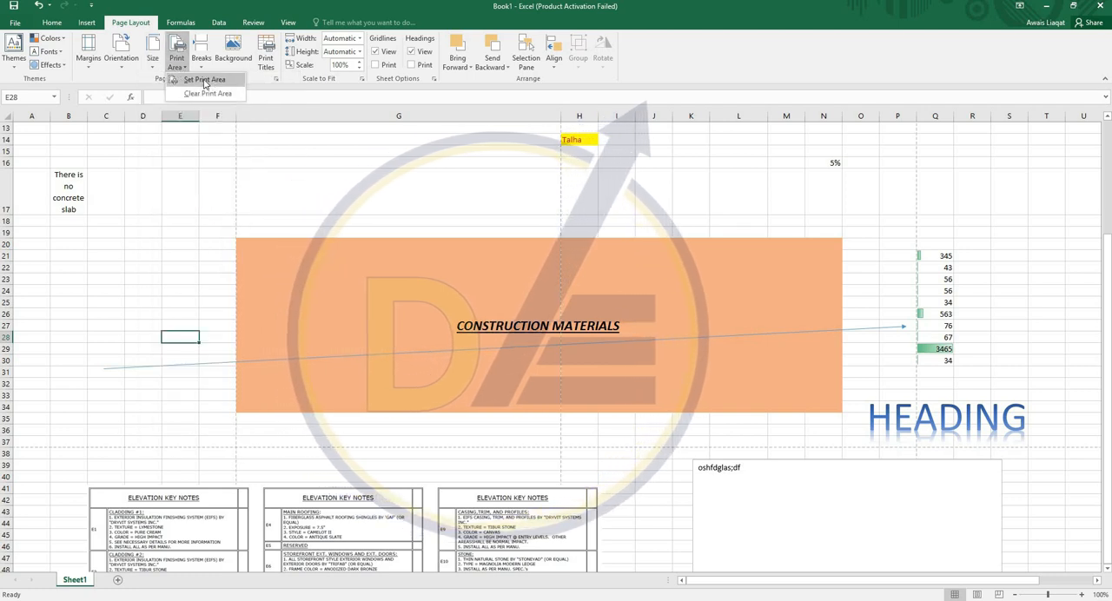
click(193, 78)
click(535, 343)
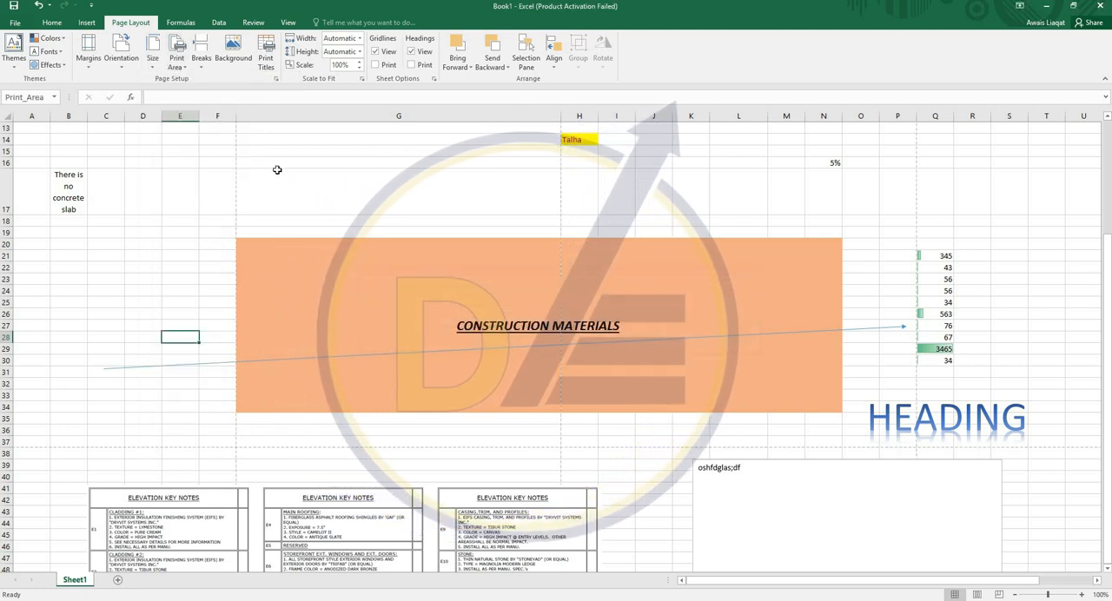
- Set the range G15:S37, around the CONSTRUCTION MATERIALS block and the HEADING WordArt, as the print area
drag(270, 150, 1013, 445)
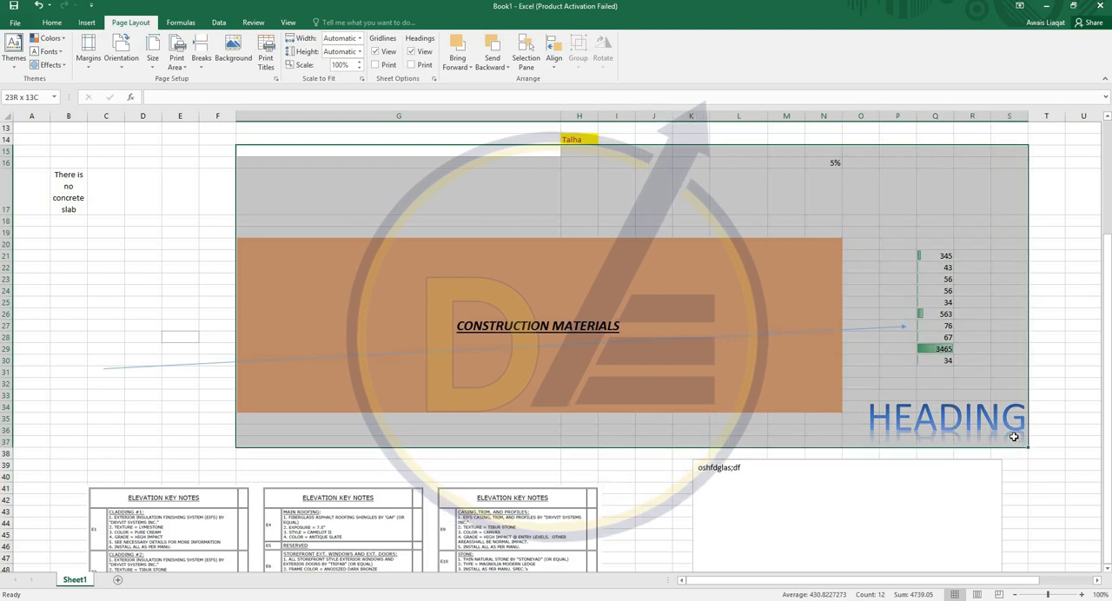
click(178, 70)
click(193, 78)
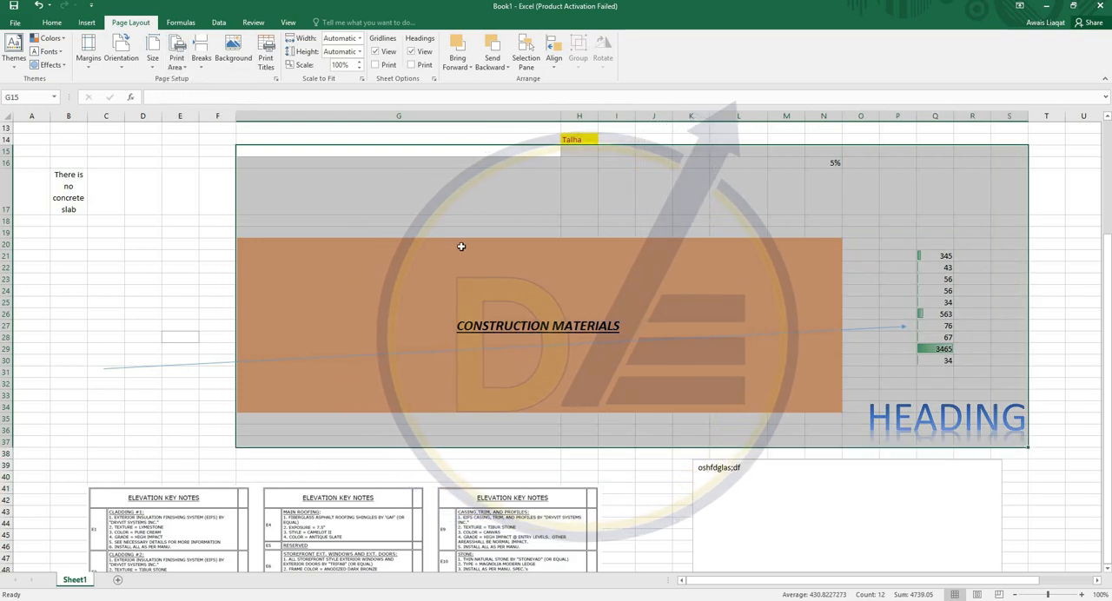
click(286, 185)
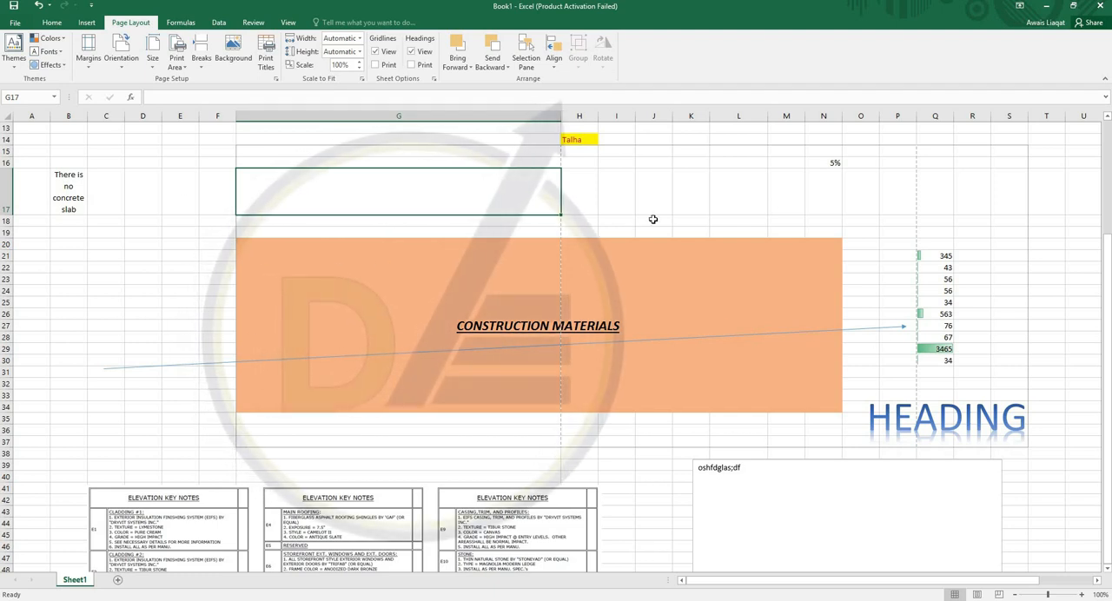
- Look at the page break options and examine how the sheet divides into pages in Page Layout view
click(201, 70)
click(202, 259)
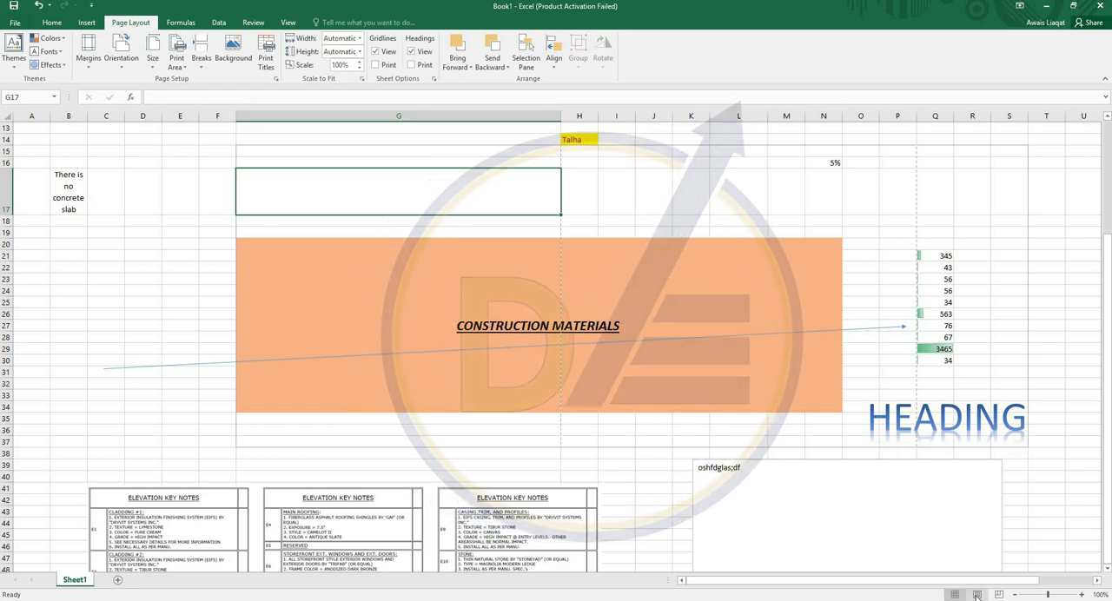
click(978, 595)
scroll(399, 280, up, 5)
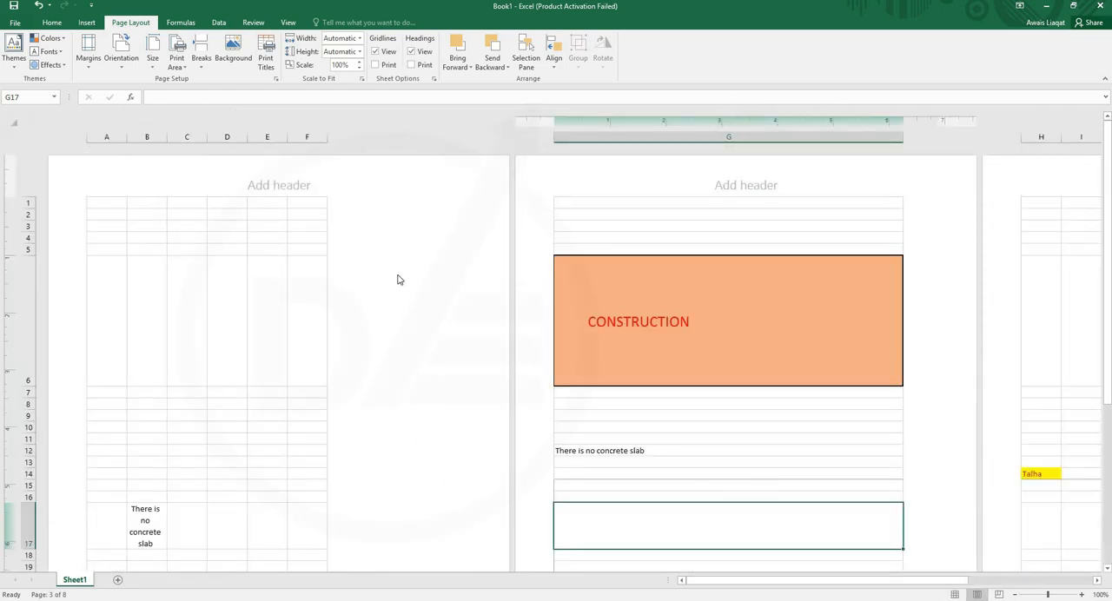
scroll(599, 265, down, 5)
scroll(782, 429, up, 5)
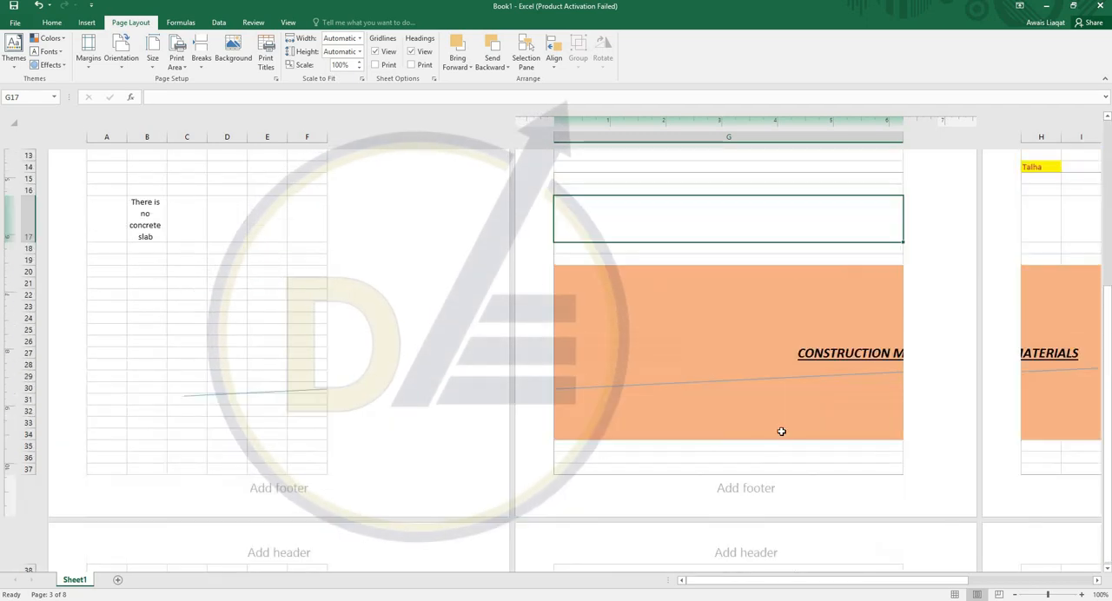
- Show the sheet in Page Break Preview and extend the print area's upper-left corner to cell A1
click(1000, 595)
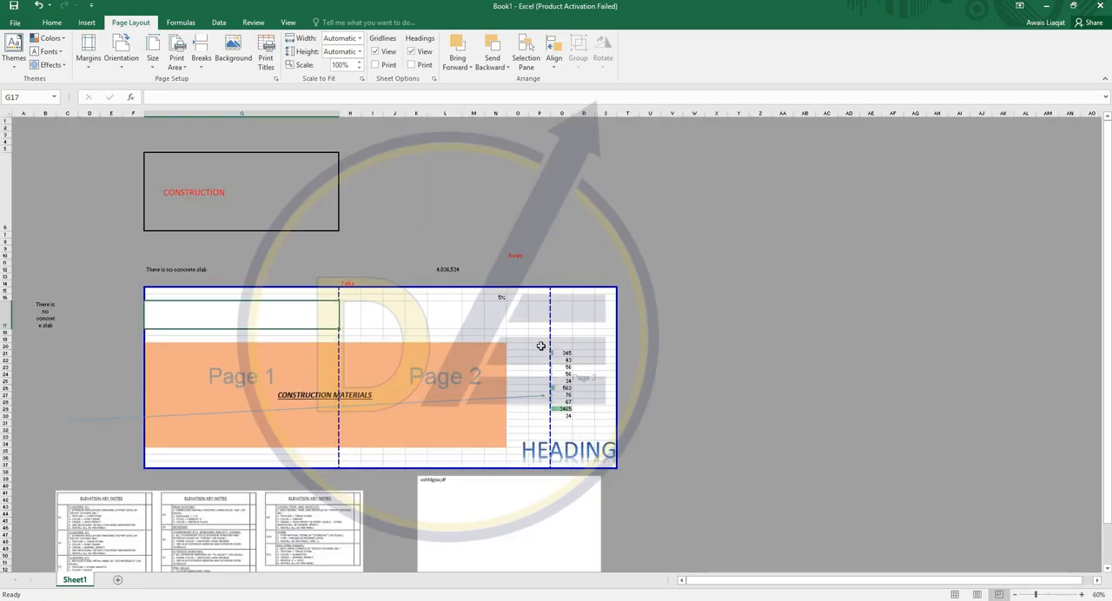
scroll(330, 240, down, 3)
scroll(261, 221, up, 3)
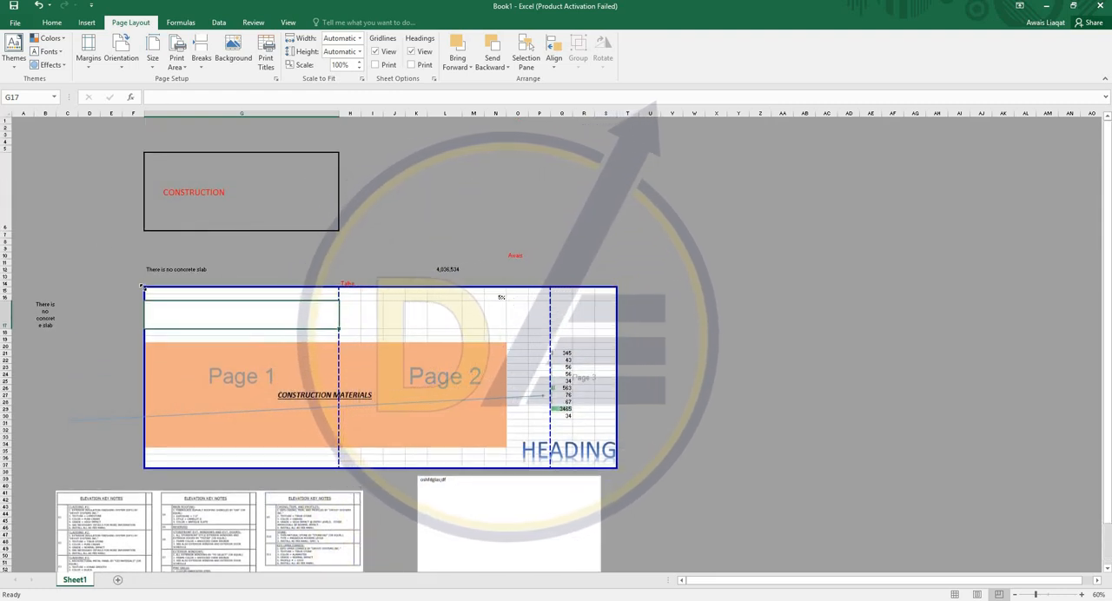
drag(146, 288, 15, 120)
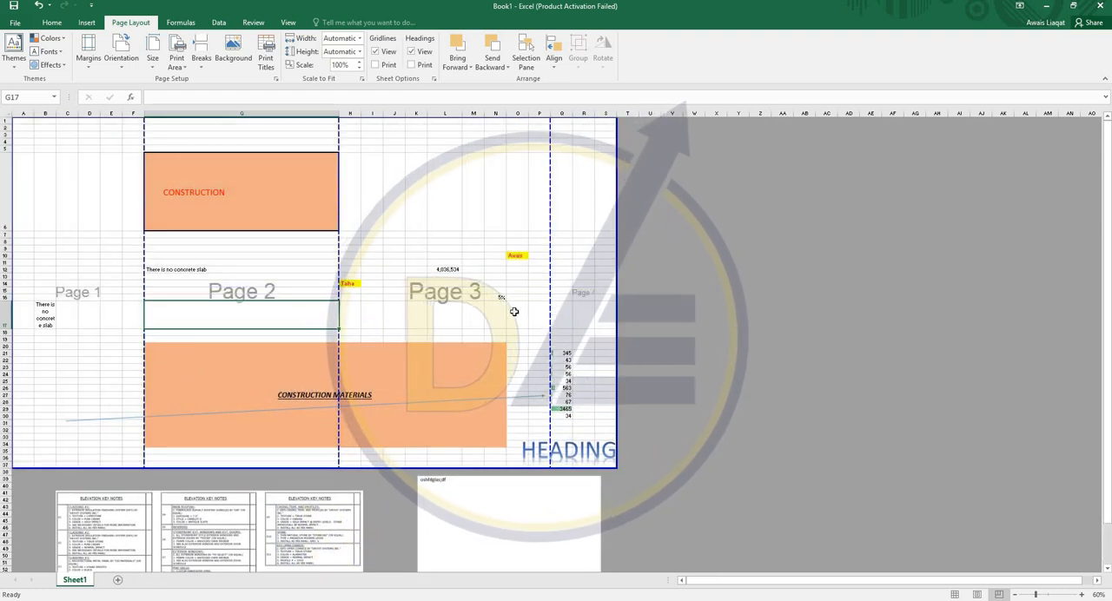
click(517, 313)
- Adjust the page boundaries so that page 1 covers columns A to G and page 2 covers columns H to V
drag(243, 254, 628, 246)
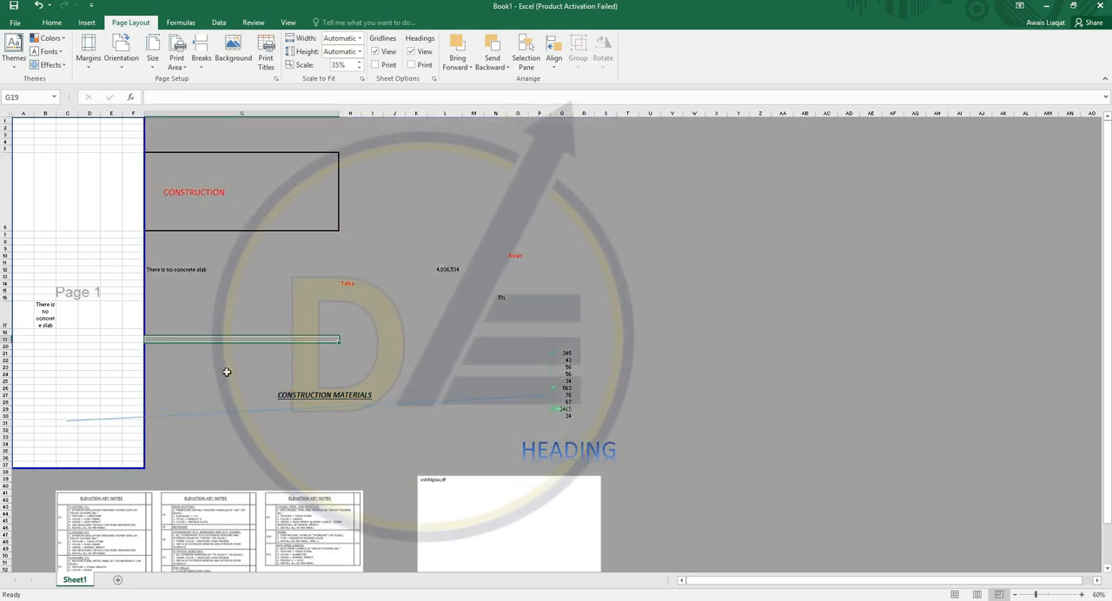
click(226, 372)
drag(562, 461, 684, 455)
drag(613, 283, 340, 291)
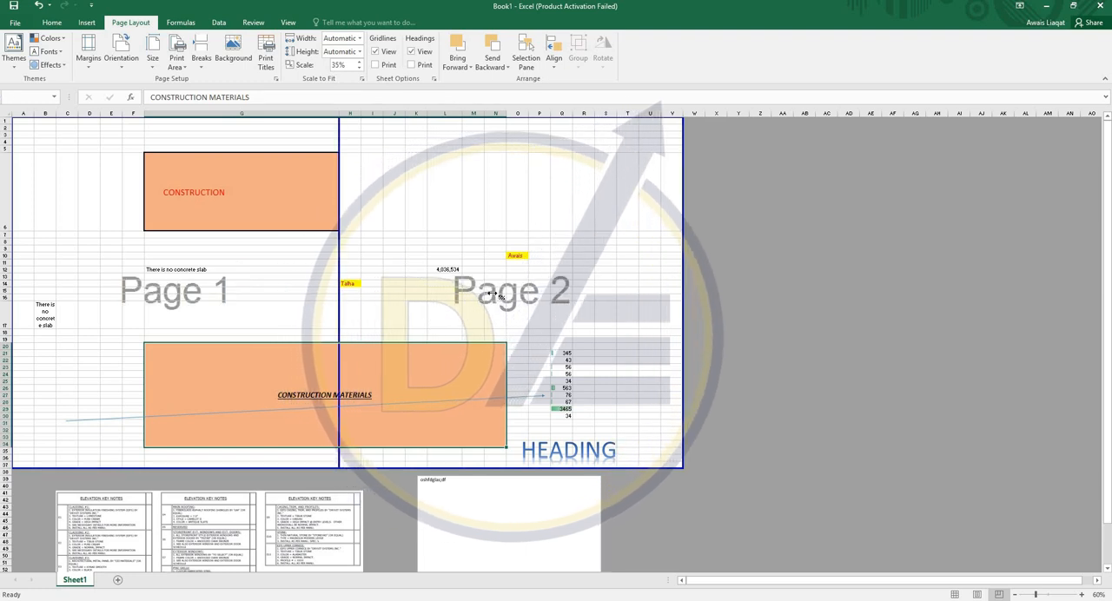
- Resize the print area to end at column AL and row 33, with a page break between columns P and Q
drag(683, 284, 750, 282)
click(674, 270)
drag(756, 468, 1037, 439)
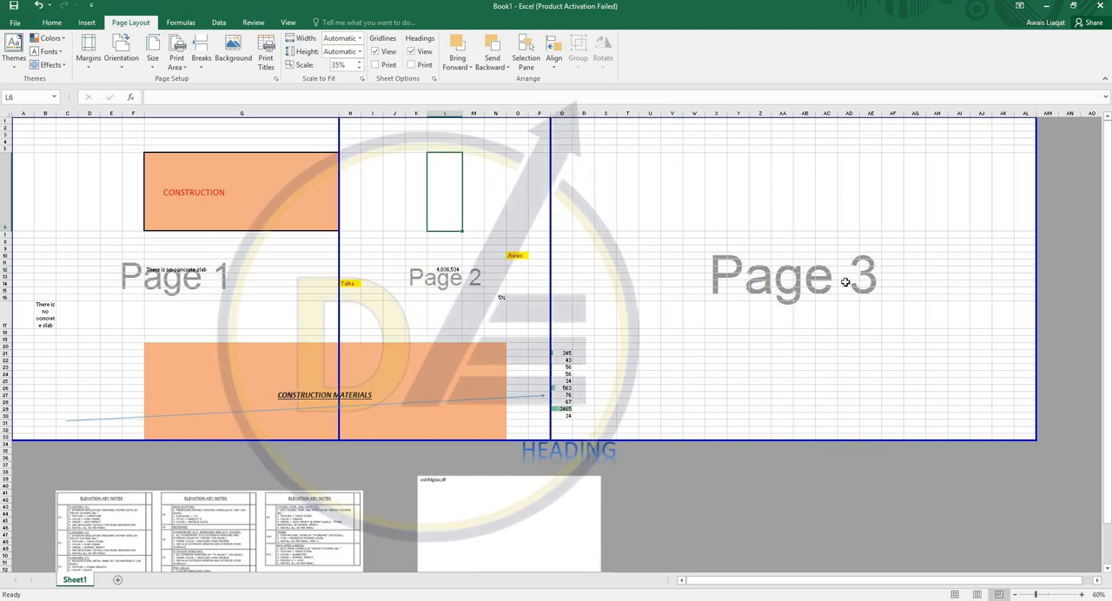
- Look through the pages in the print preview and return to the sheet without printing
key(ctrl+p)
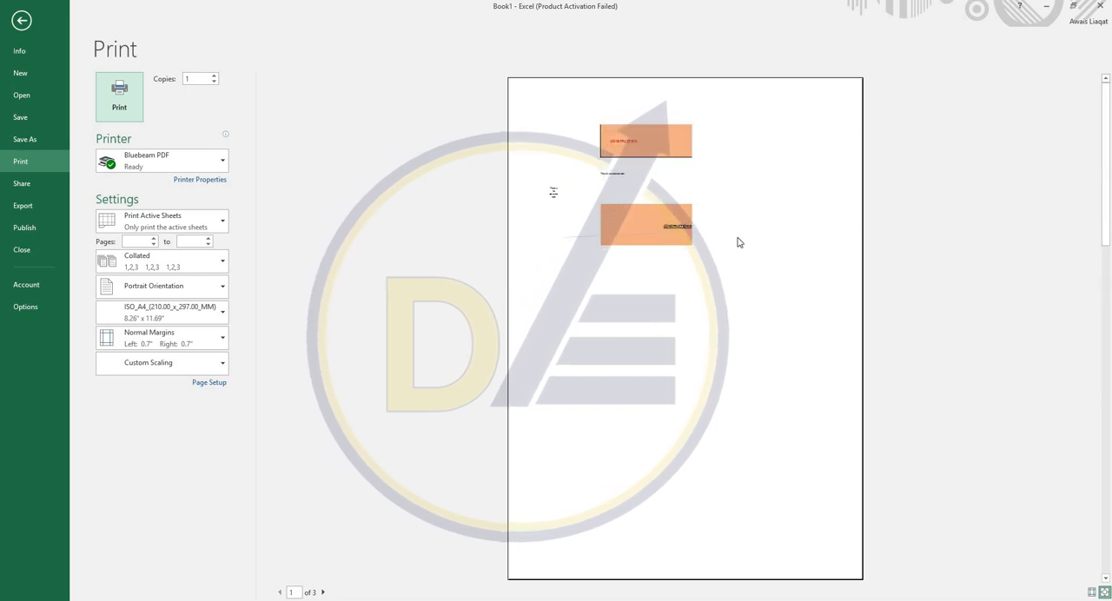
scroll(714, 193, down, 1)
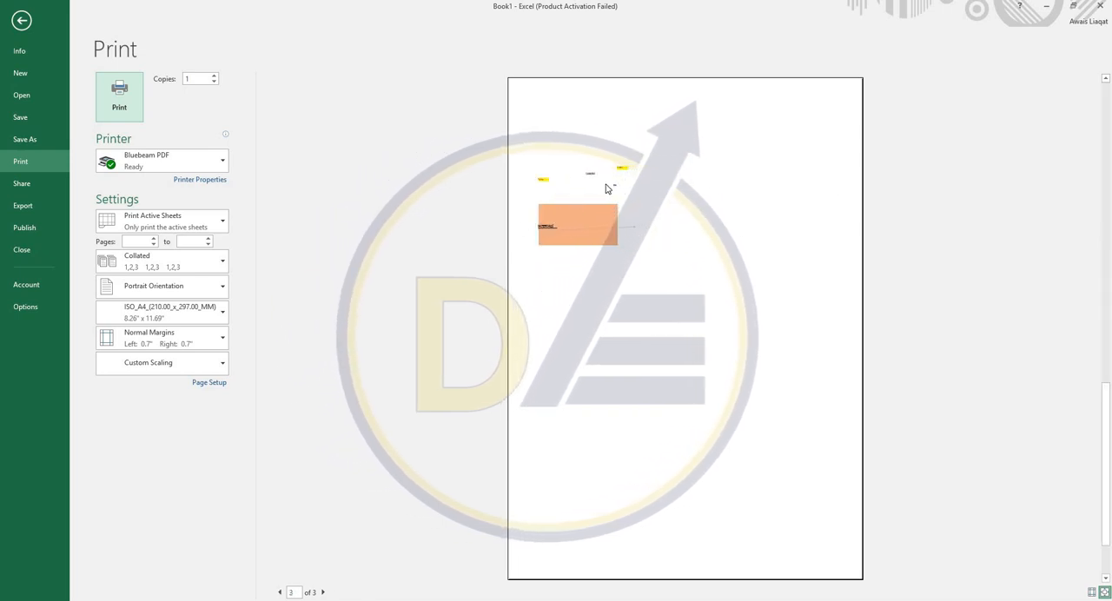
scroll(496, 231, down, 1)
key(Escape)
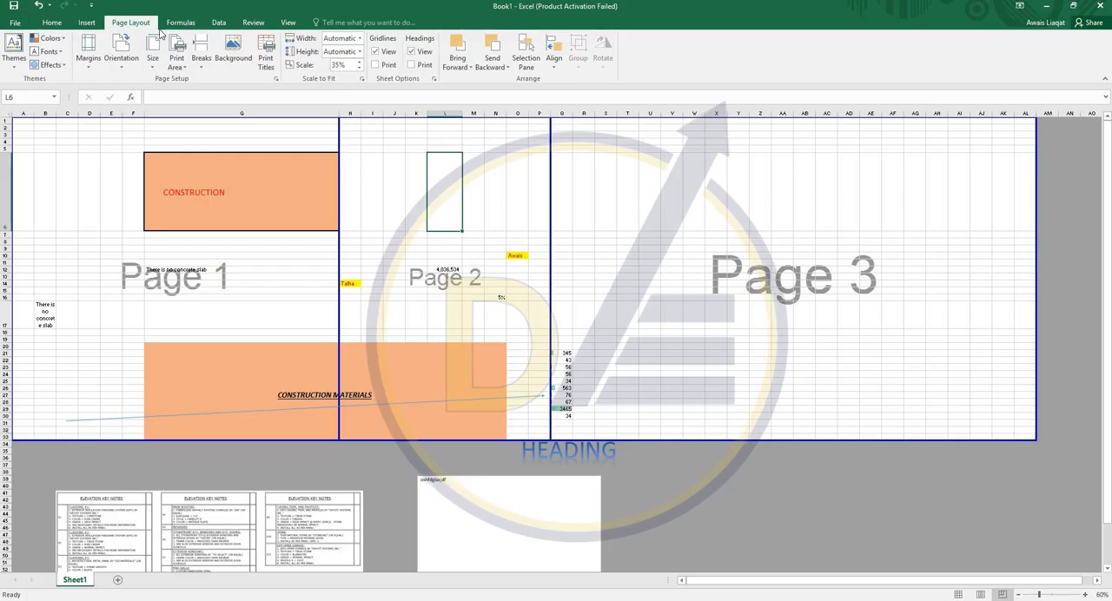
- Look over the function library and the sort and filter tools
click(180, 24)
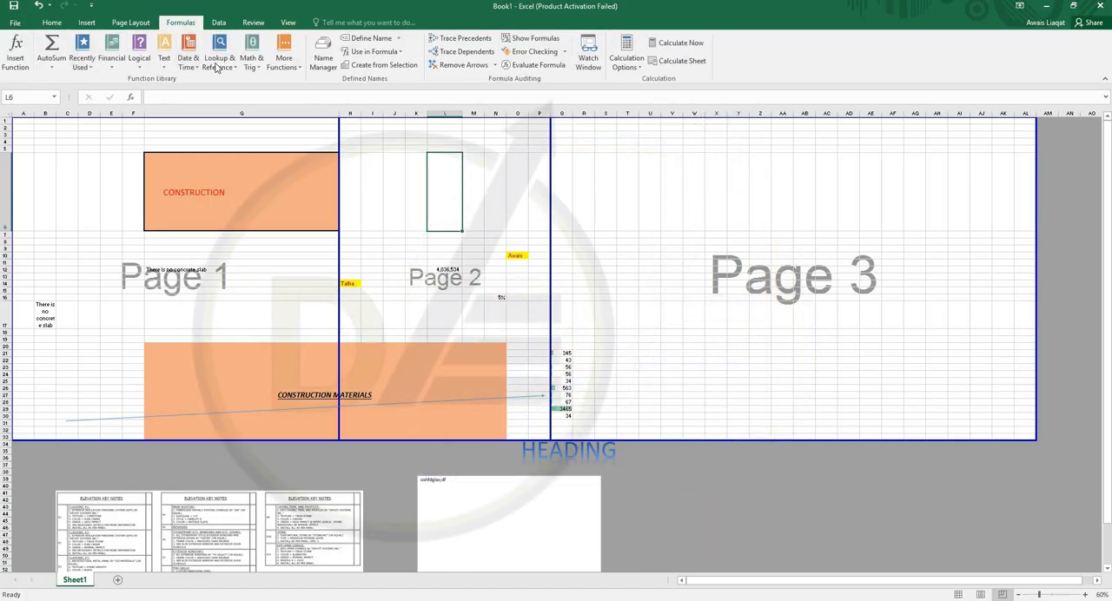
click(218, 23)
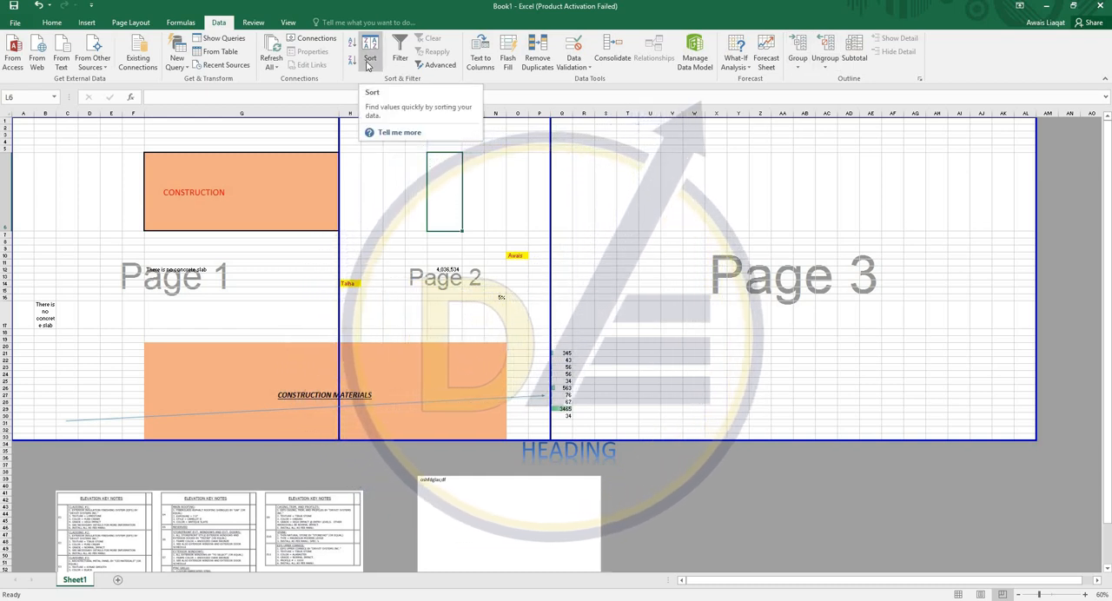
click(650, 208)
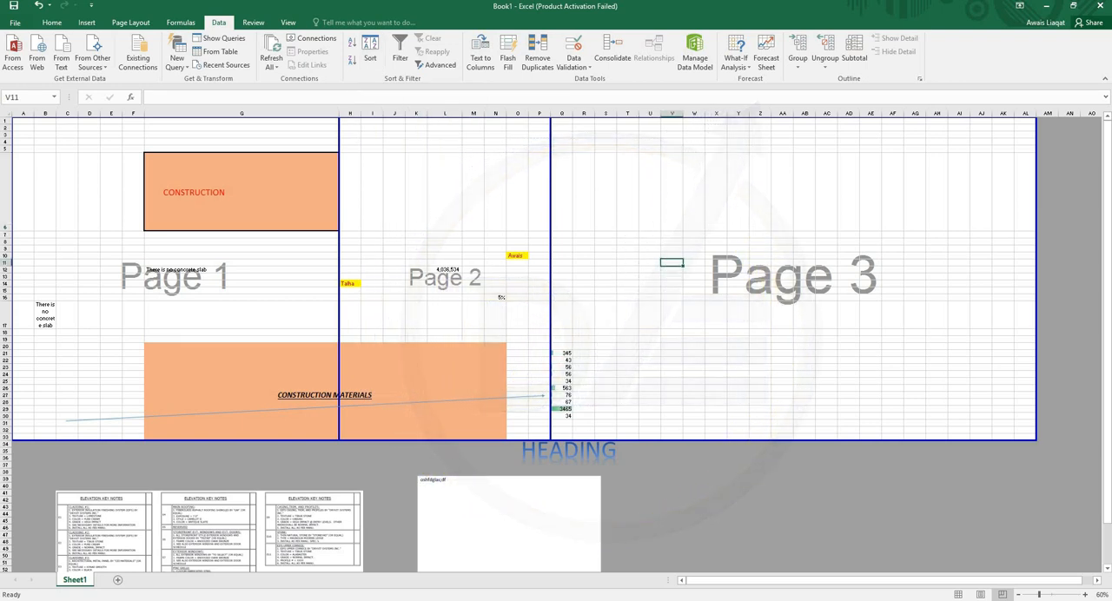
- In Normal view, enter 12, 3, 124, 123, 34 and 1234 down cells AS29:AS34 and sort them from smallest to largest
scroll(353, 248, up, 3)
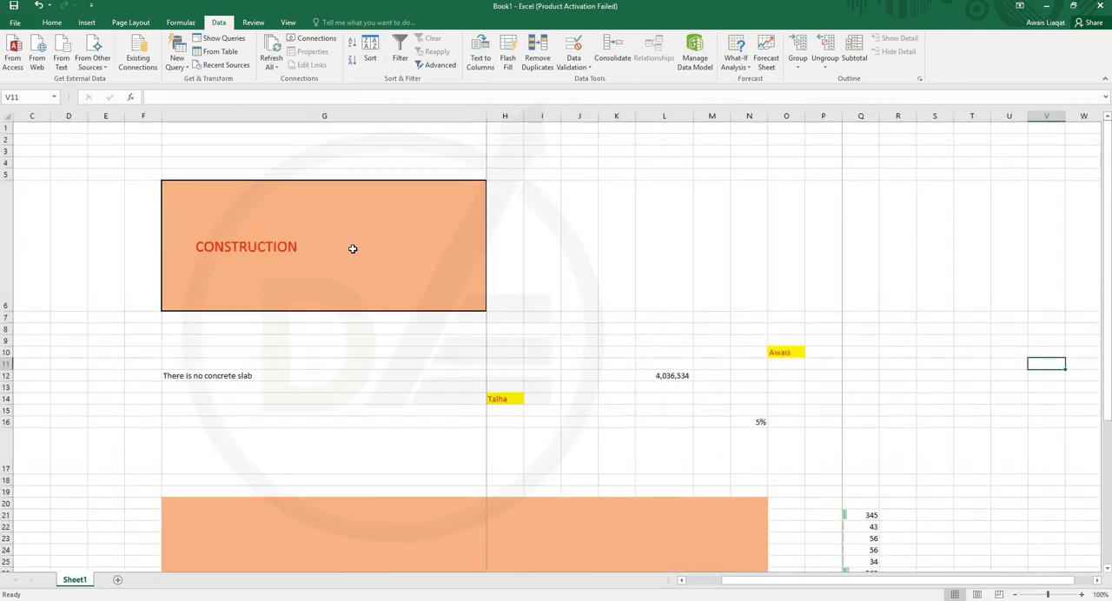
middle_click(405, 280)
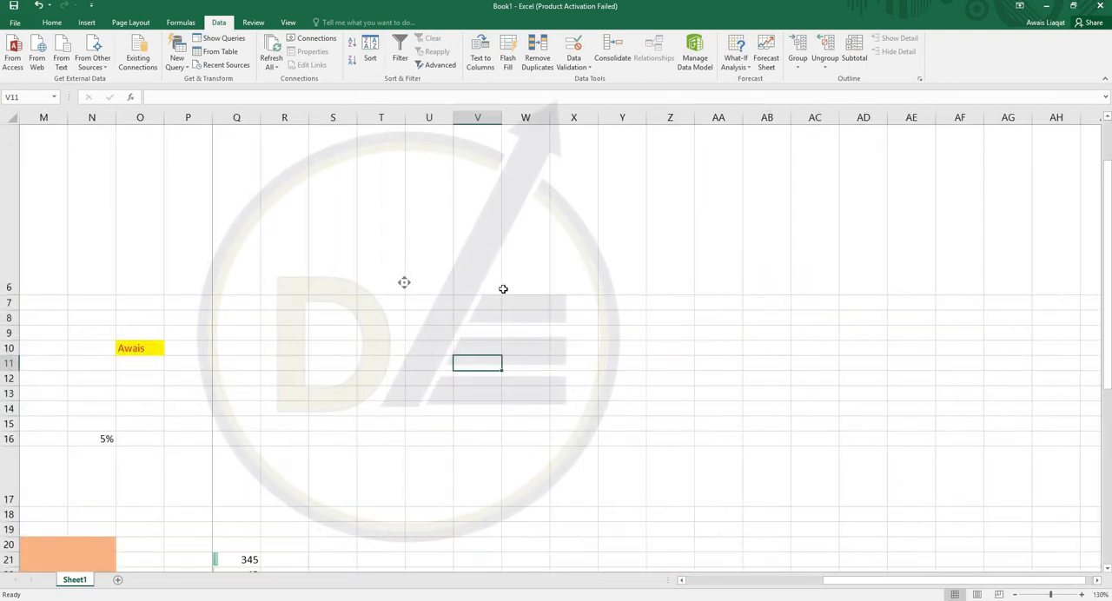
scroll(465, 359, down, 5)
click(438, 300)
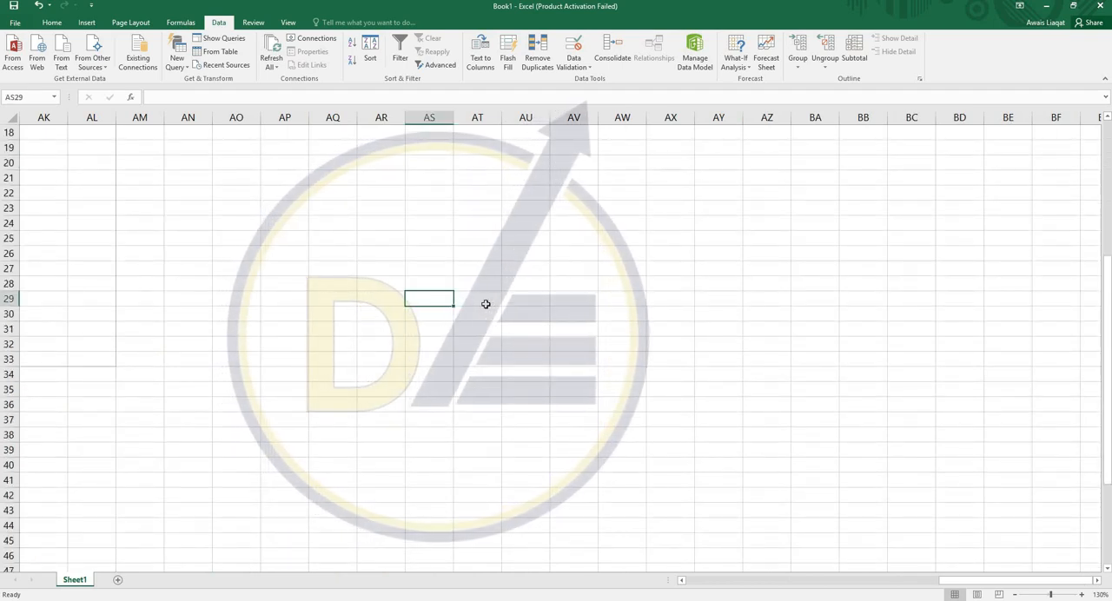
text(12 3 124 123 34 1234)
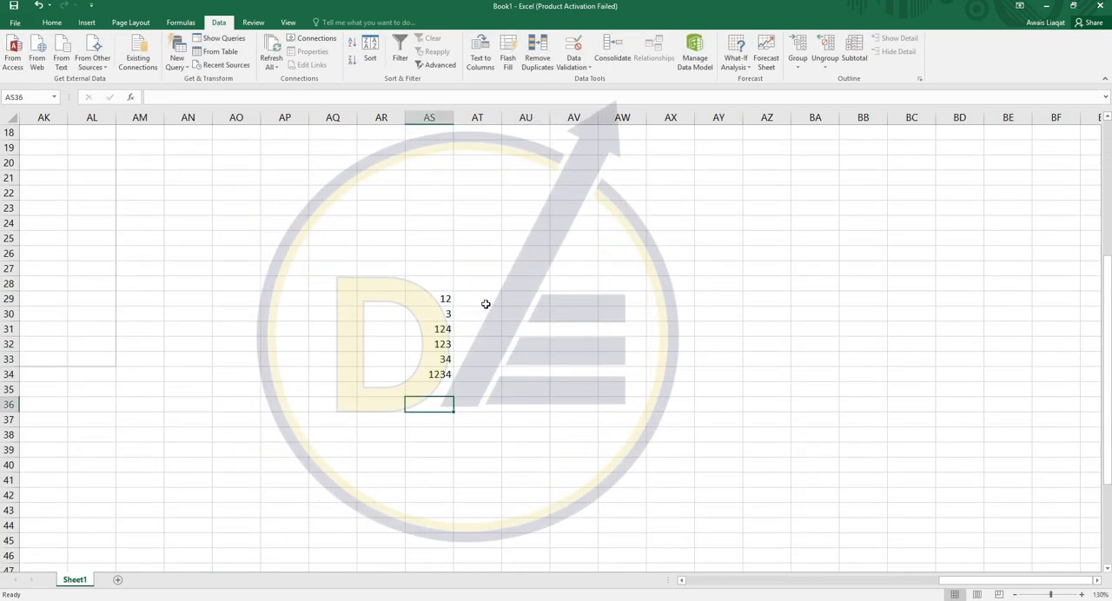
drag(439, 299, 439, 374)
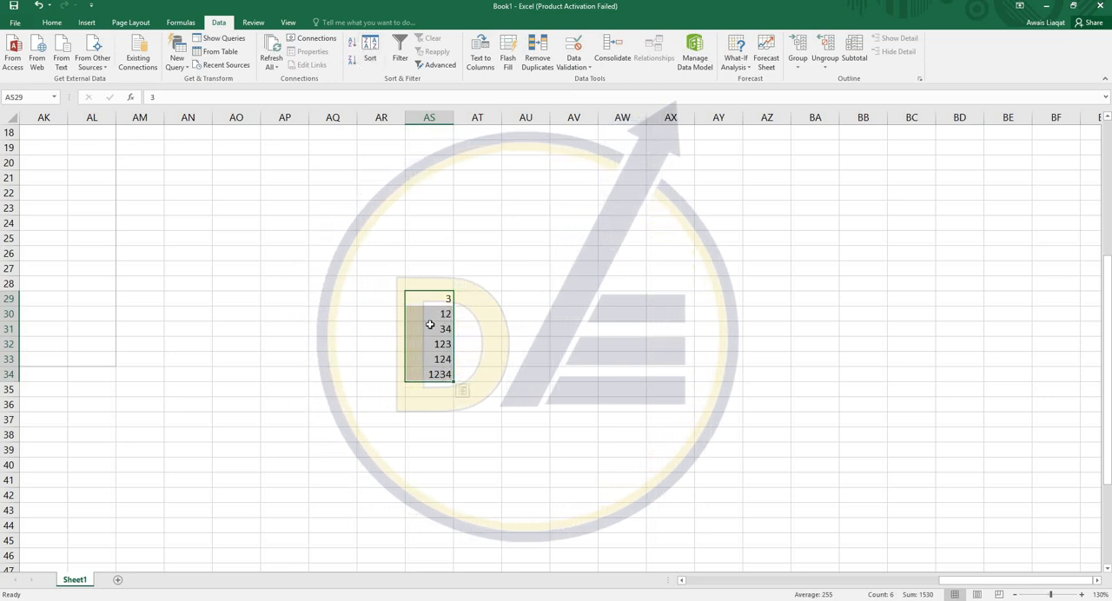
drag(426, 300, 425, 374)
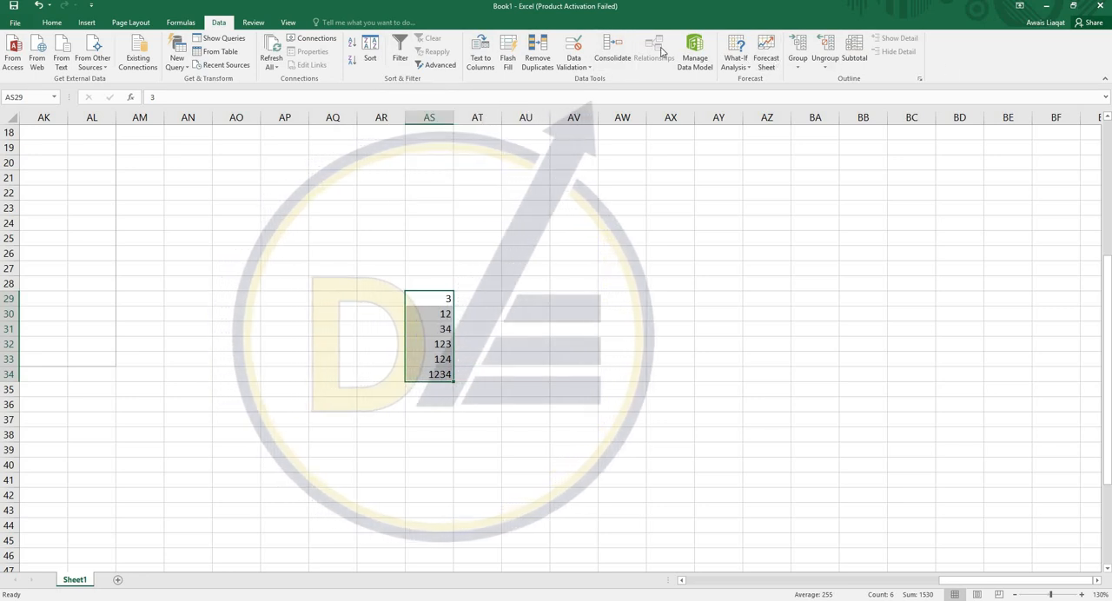
- Look over the review tools and compare the sheet in Page Break Preview and Page Layout view, ending in Normal view
click(254, 23)
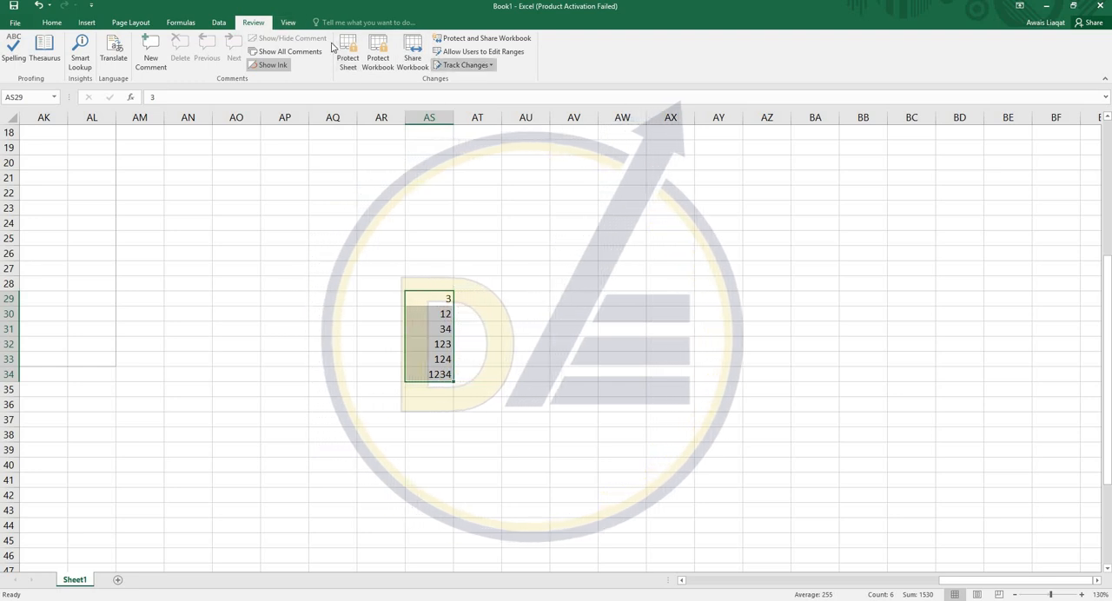
click(287, 22)
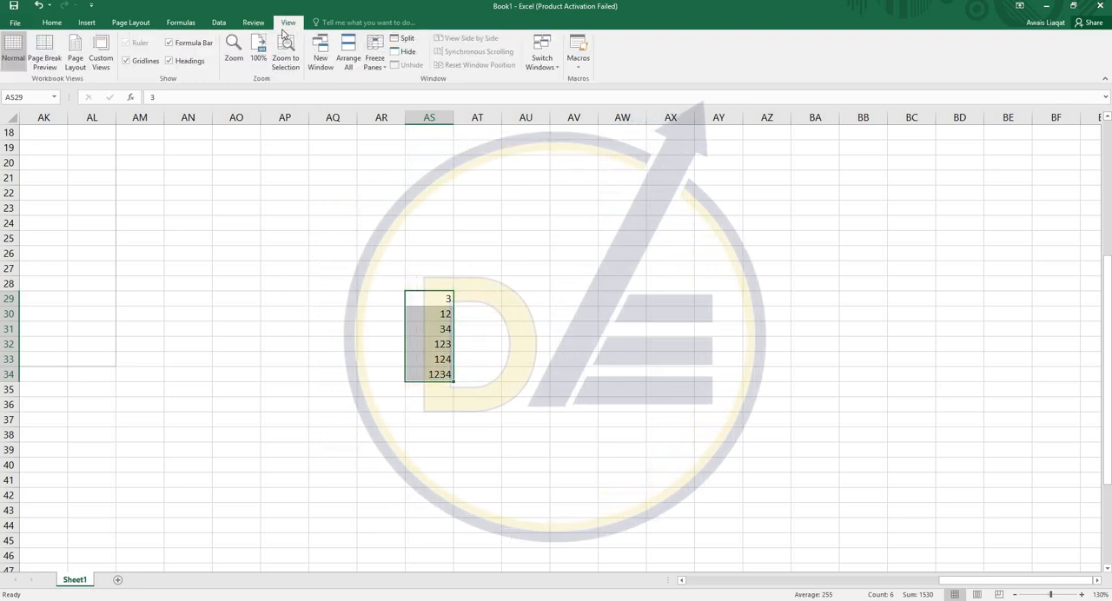
click(40, 62)
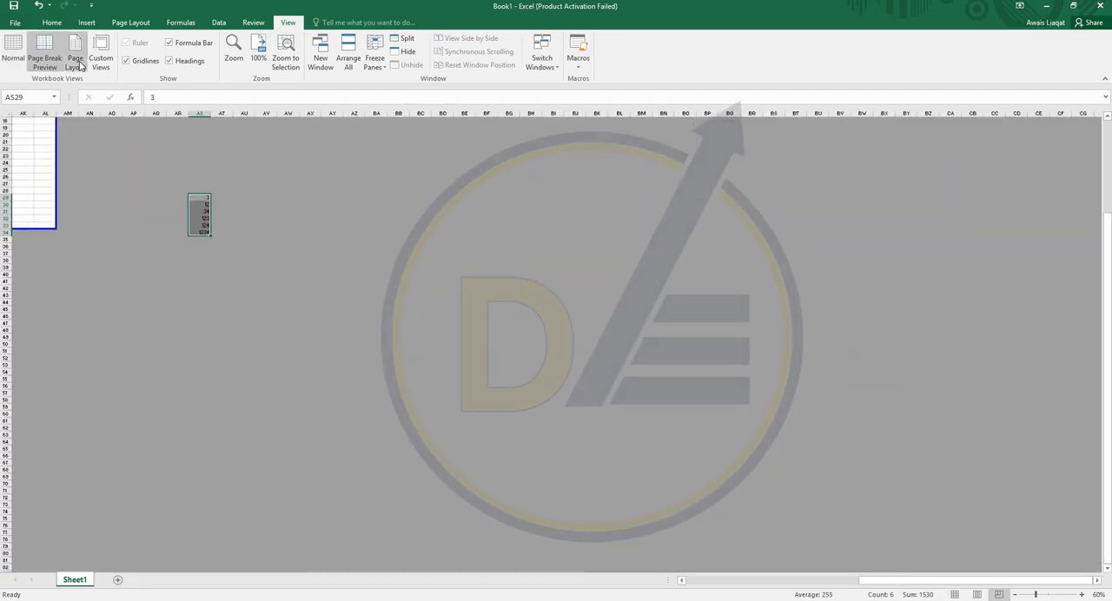
click(76, 62)
click(40, 59)
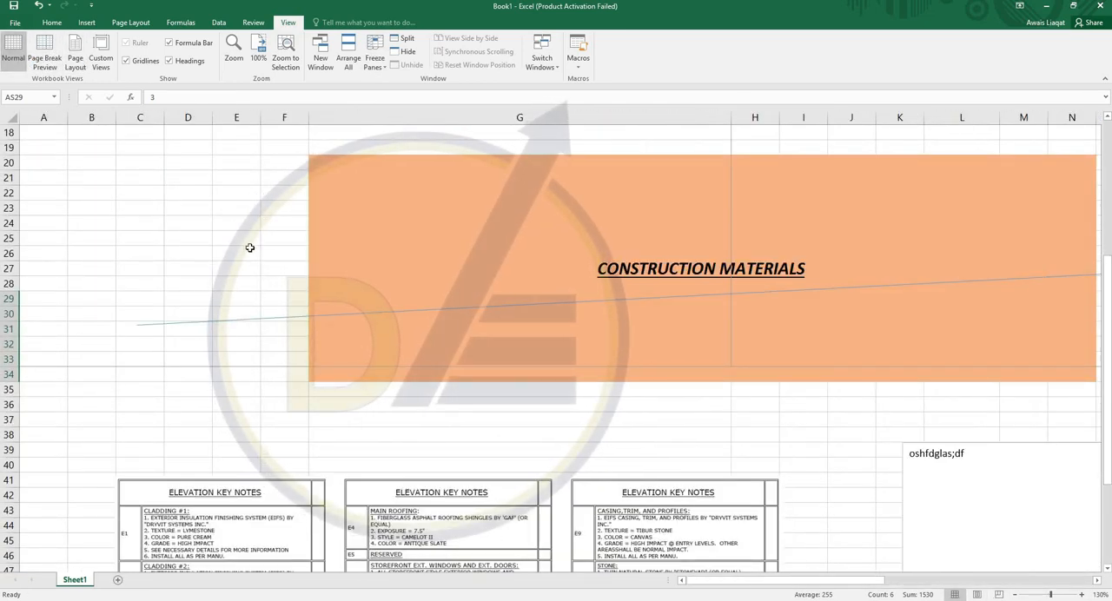
click(250, 248)
click(52, 23)
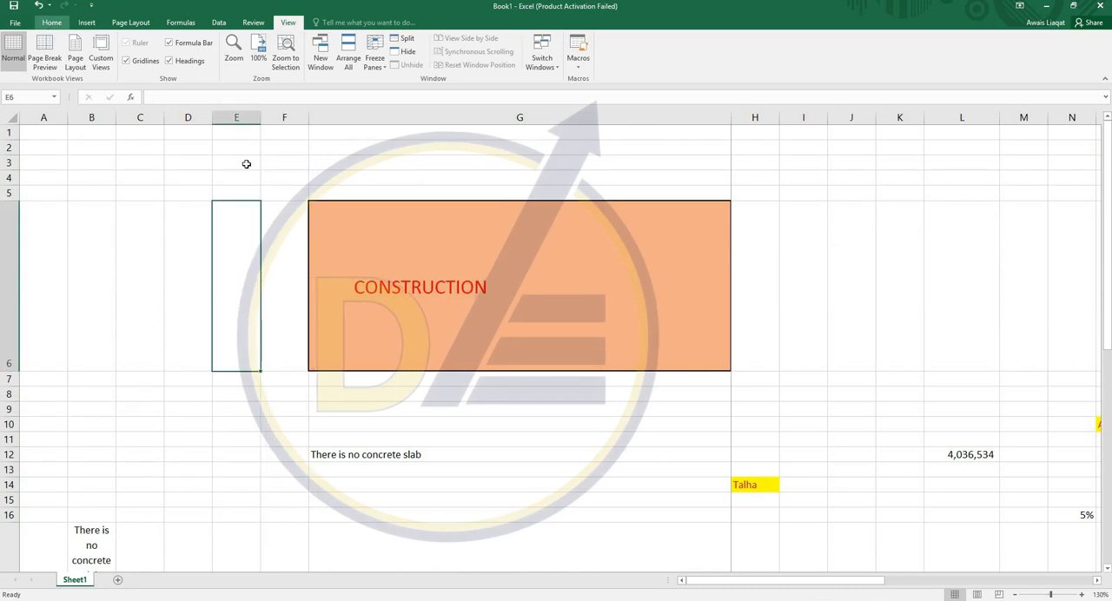
click(219, 177)
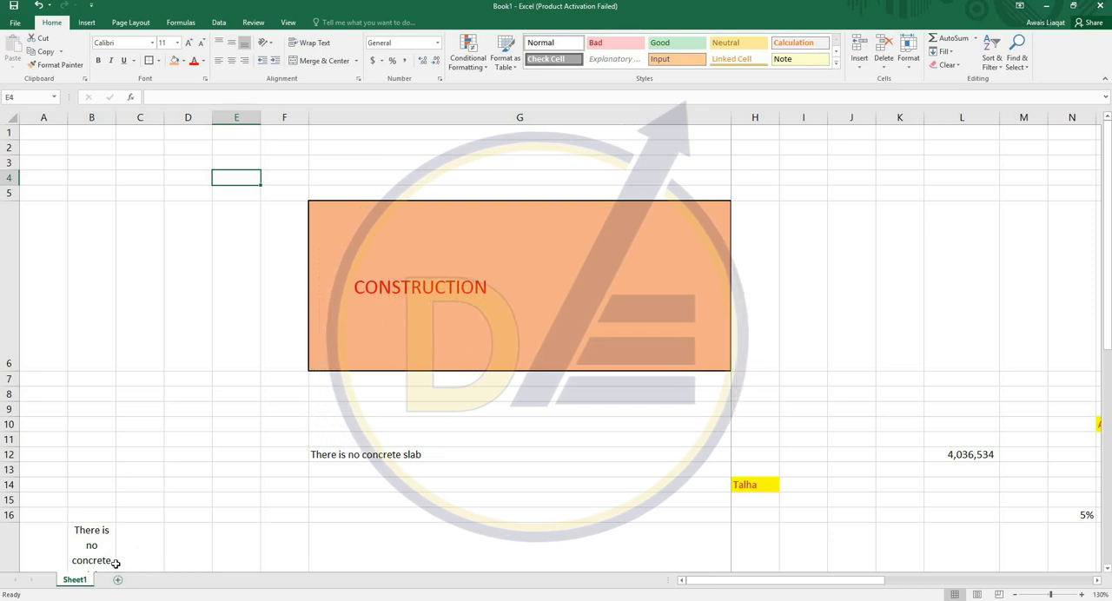
drag(103, 144, 238, 300)
click(243, 410)
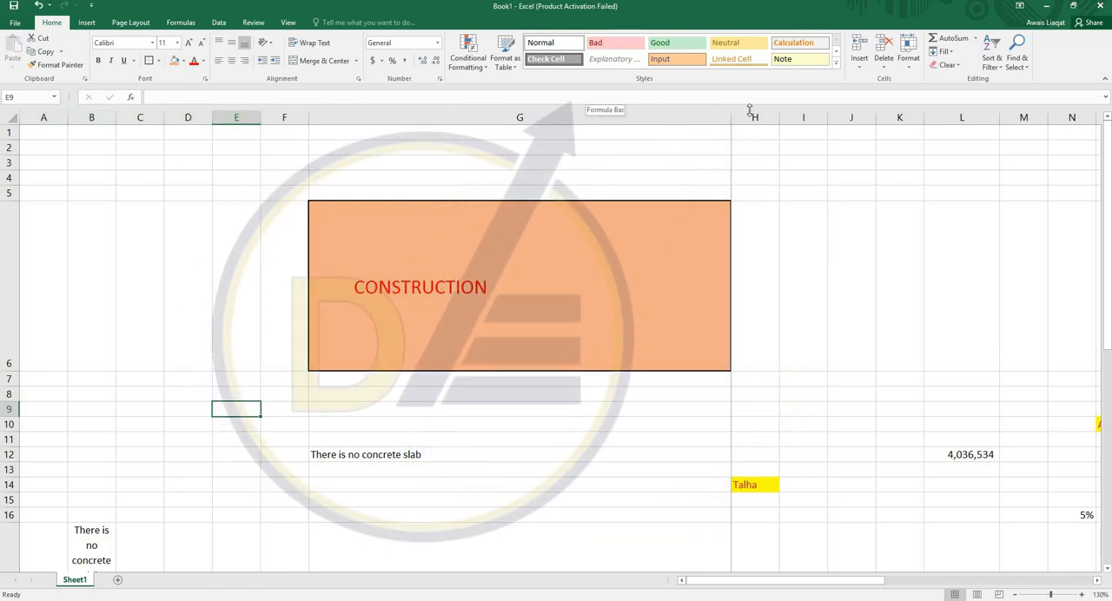
click(982, 163)
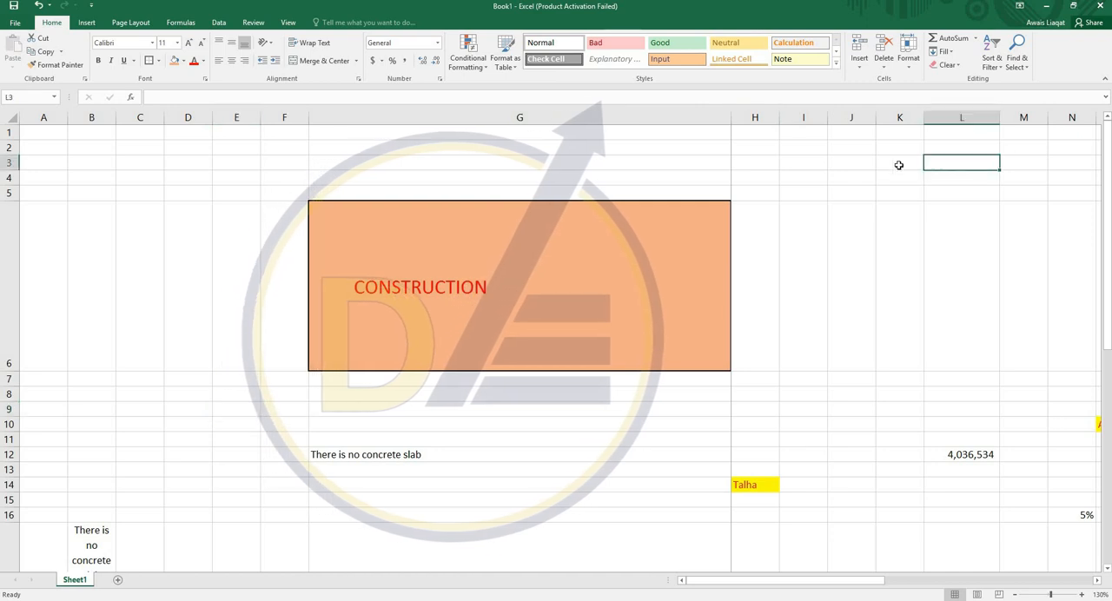
- Select columns H, I and J one at a time, followed by rows 16 and 17, to point out columns and rows
click(768, 117)
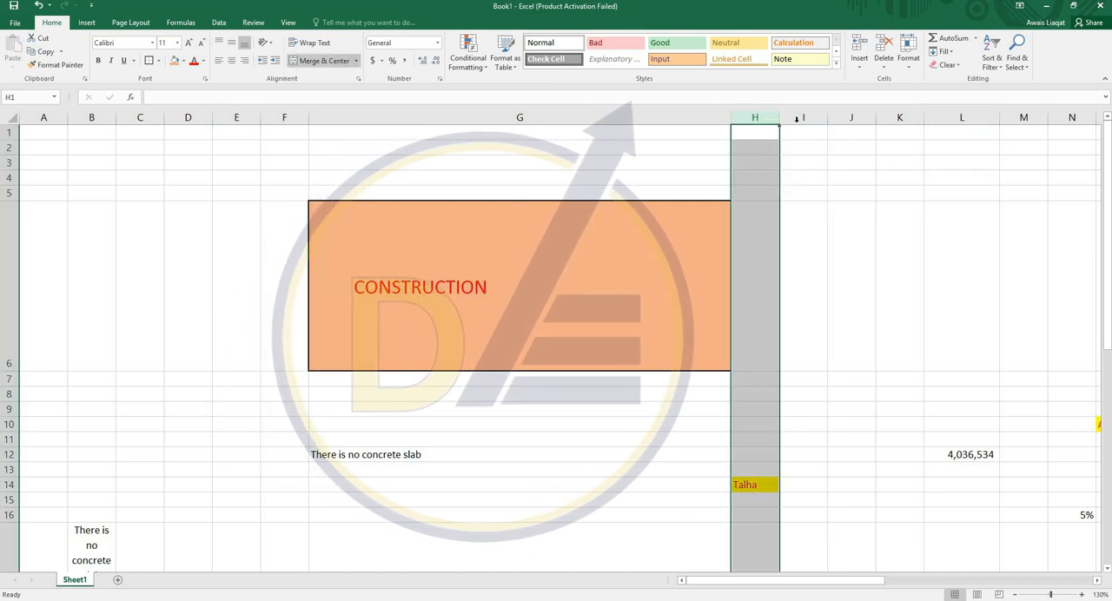
click(801, 117)
click(854, 116)
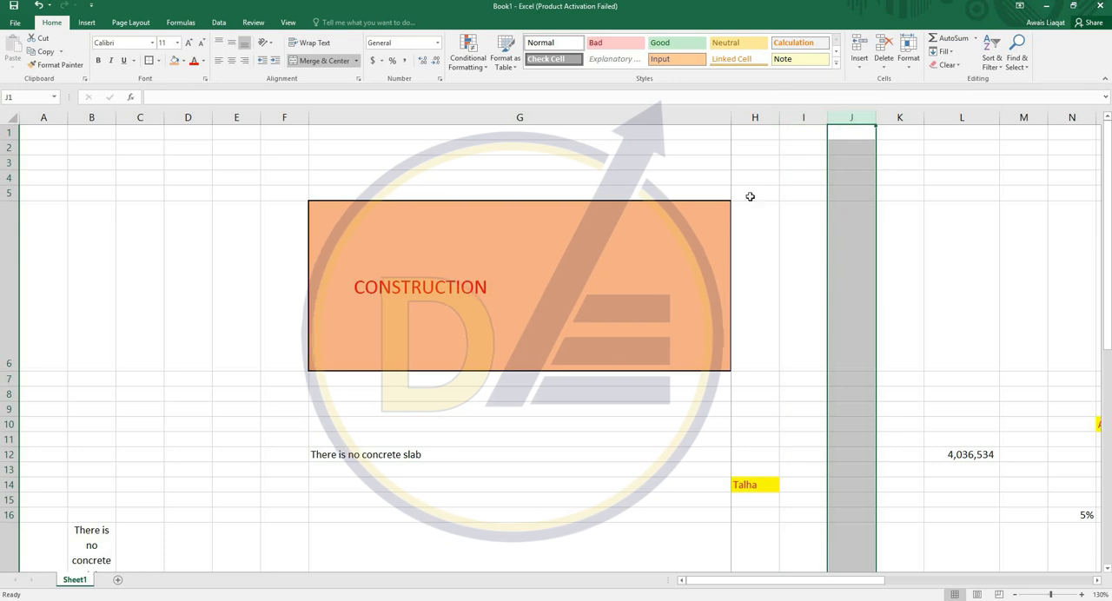
click(118, 270)
scroll(118, 270, down, 2)
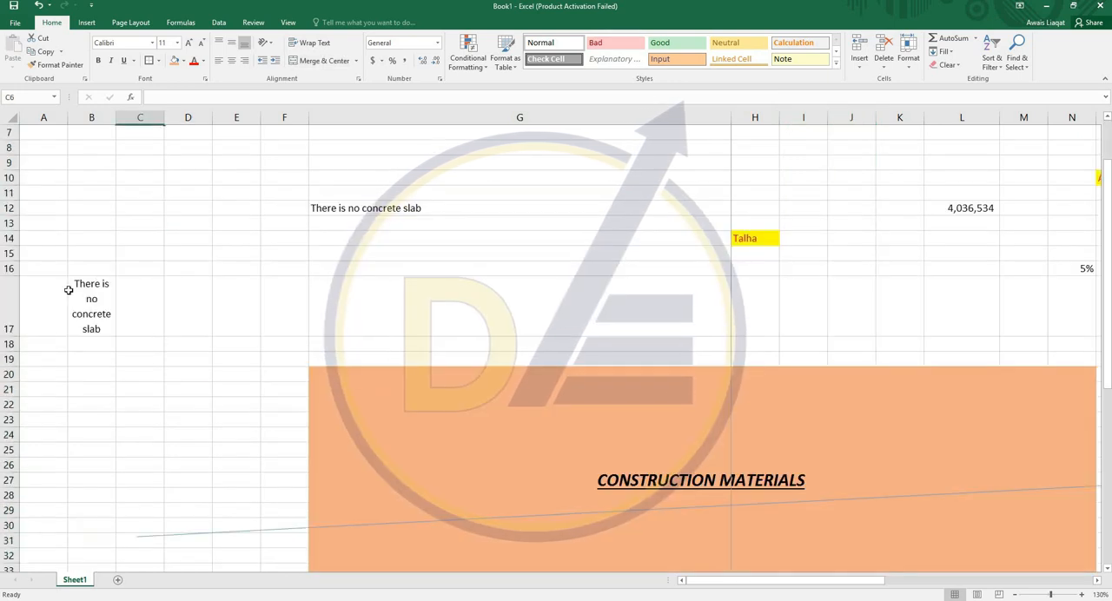
click(9, 268)
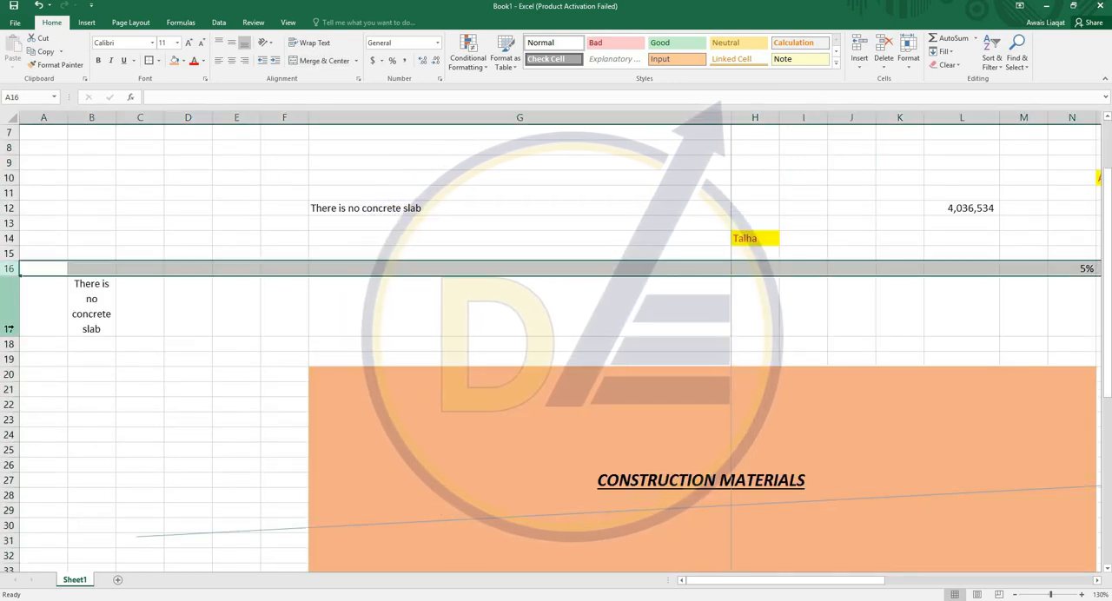
click(11, 324)
click(206, 345)
scroll(197, 311, up, 2)
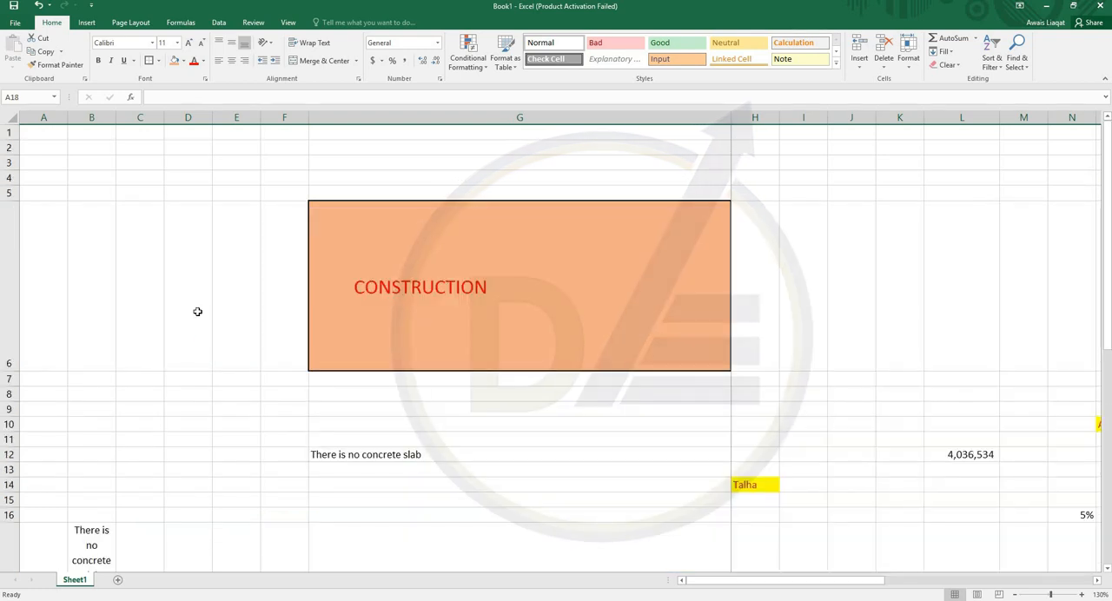
- Select cell H65 and jump from there to cell G39 by entering its cell reference
click(173, 266)
scroll(272, 255, down, 18)
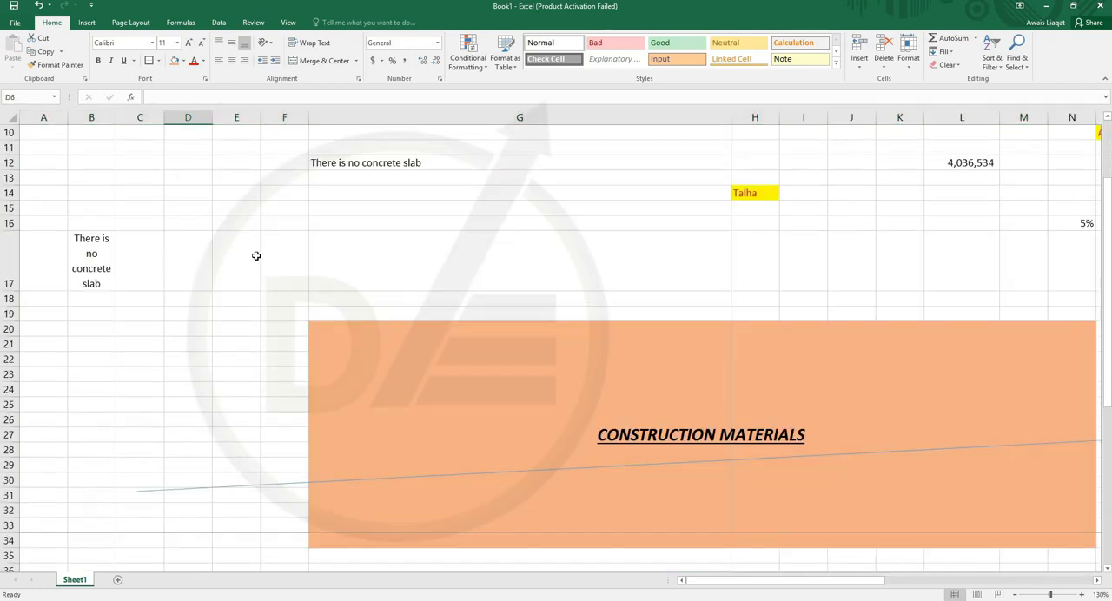
scroll(434, 193, down, 1)
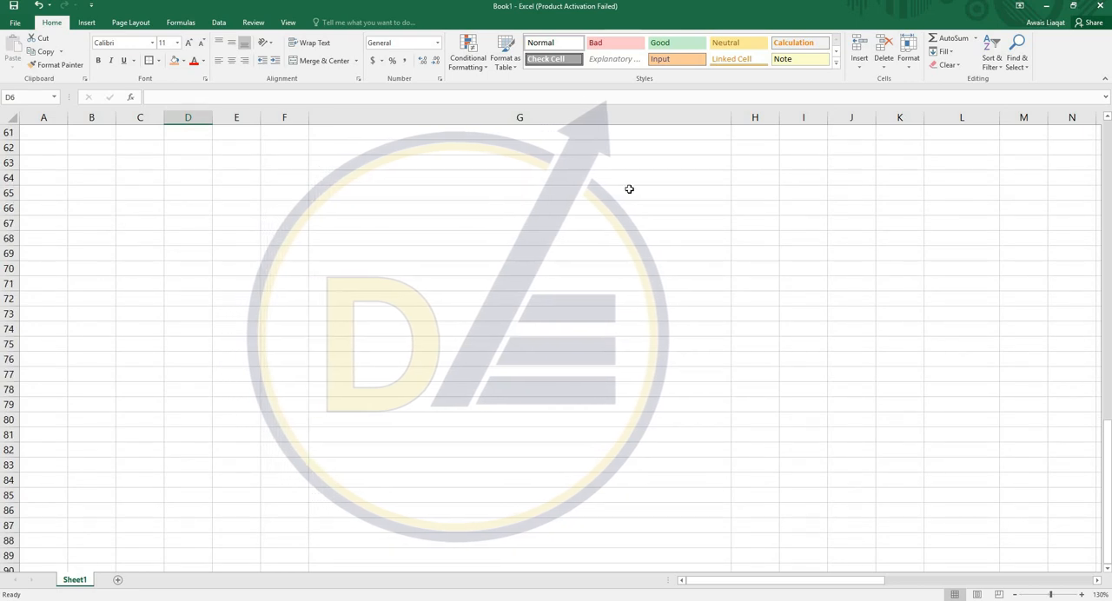
click(756, 194)
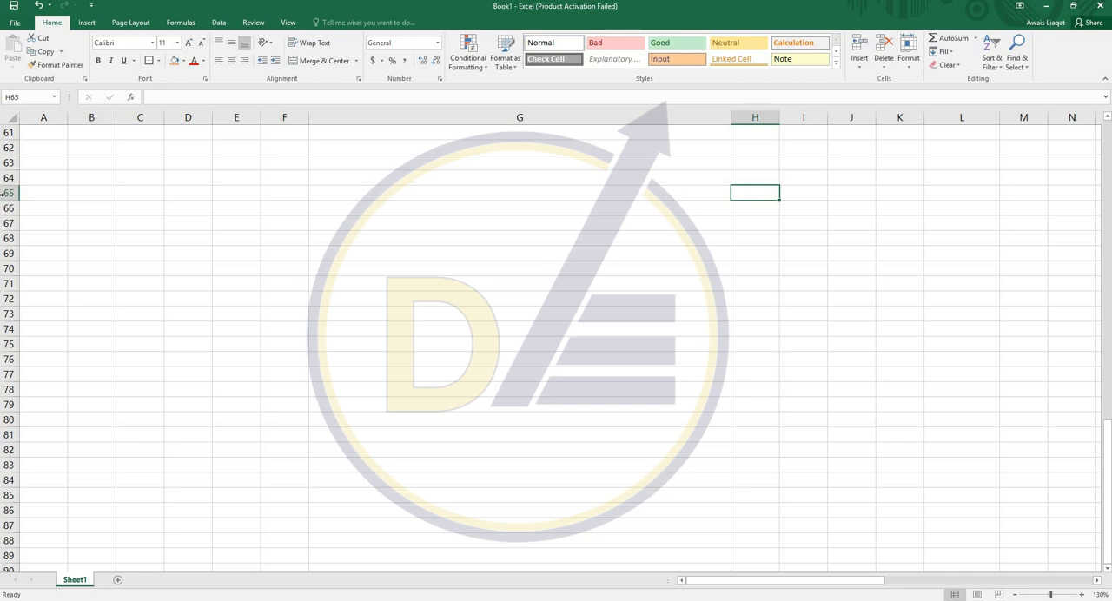
click(40, 97)
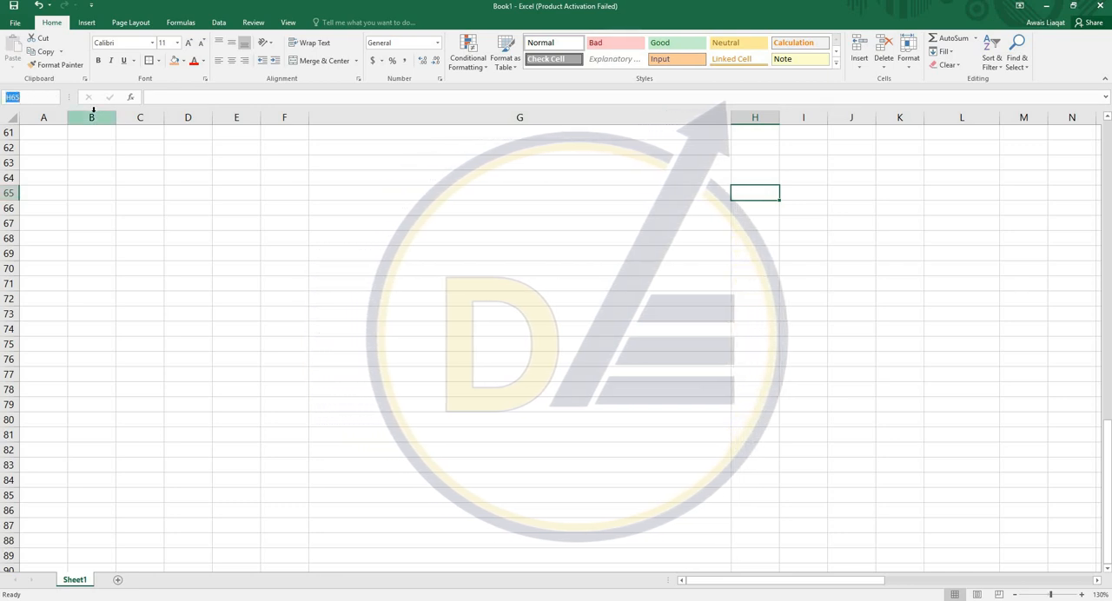
text(B)
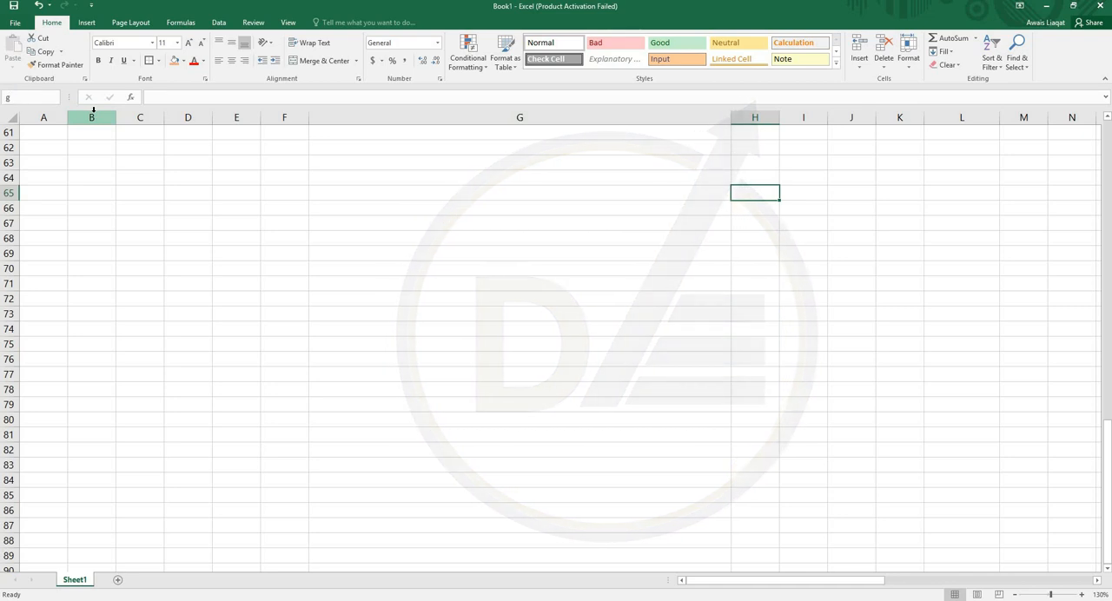
key(Return)
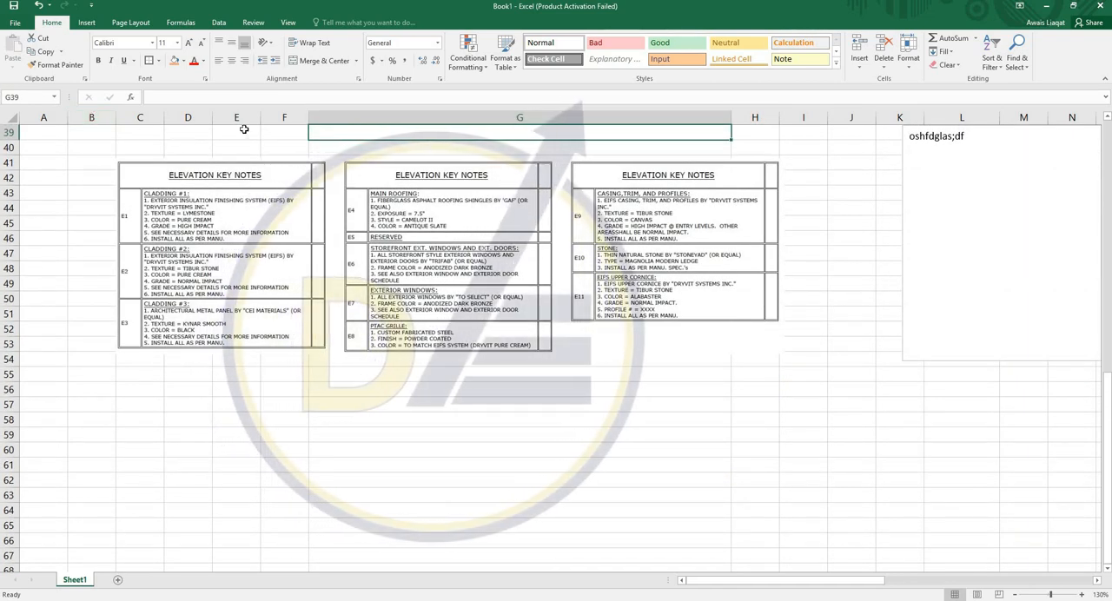
- Select all of row 39 and column G in turn to show how a cell's address is formed
key(shift+space)
scroll(519, 118, up, 1)
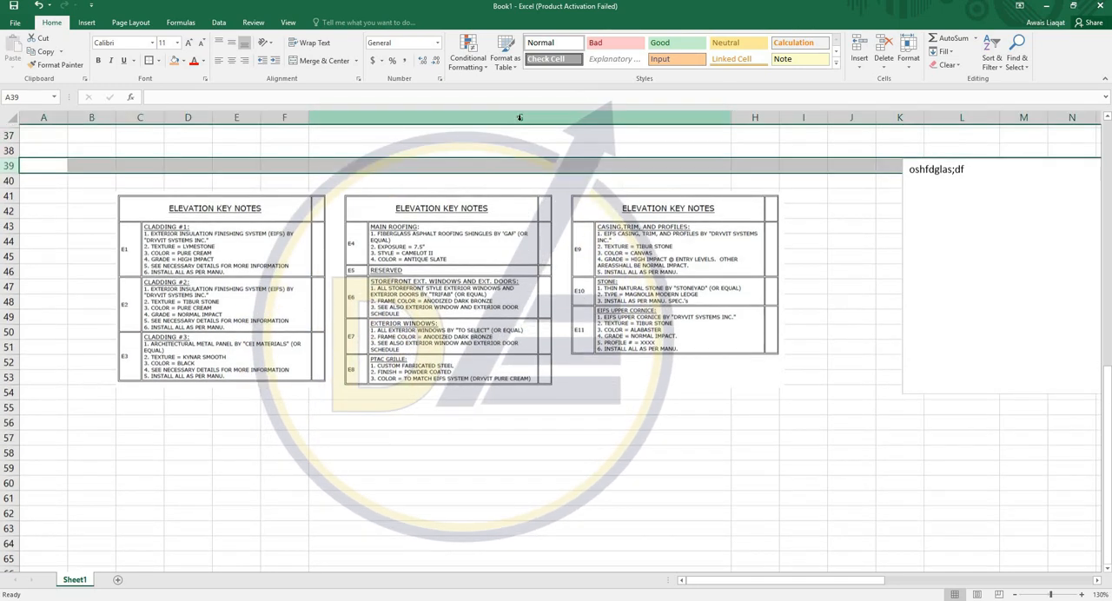
click(521, 117)
click(532, 165)
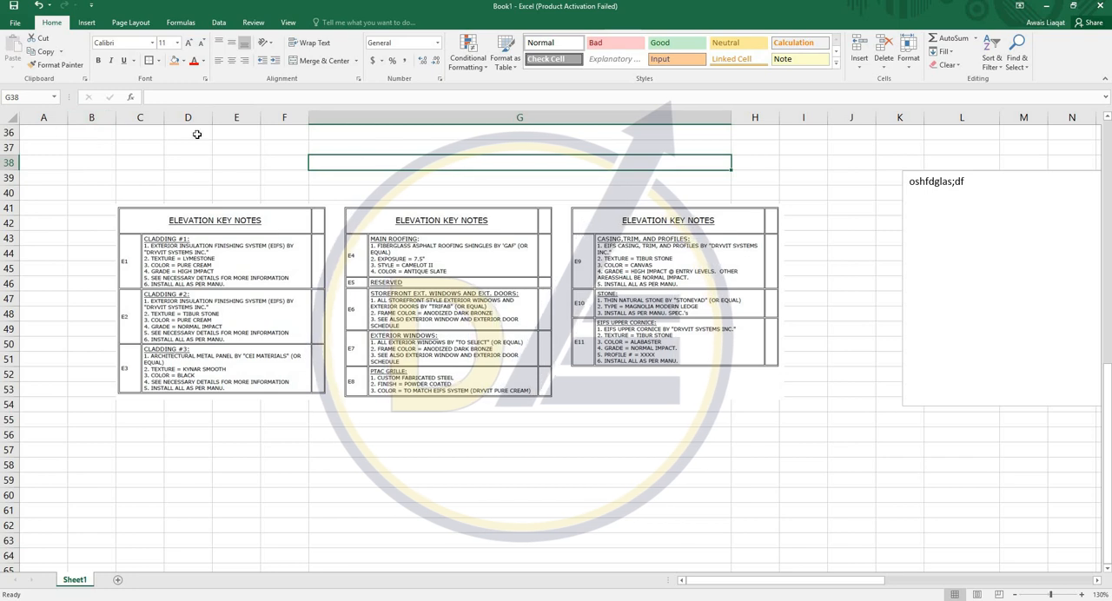
- Apply All Borders to the empty range E66:G79 below the elevation key notes
scroll(200, 176, down, 3)
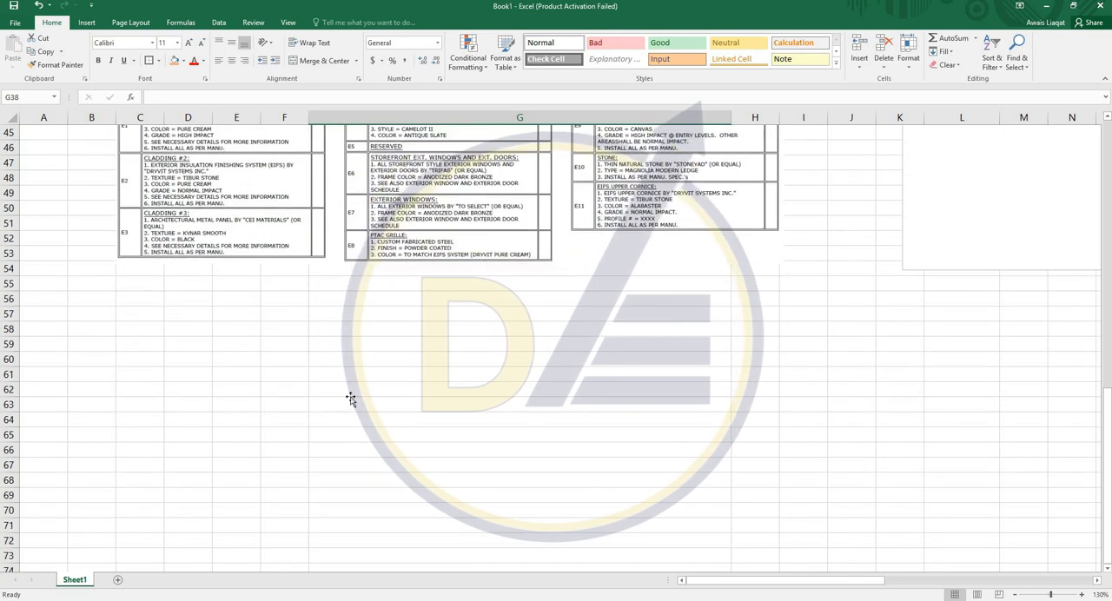
click(348, 397)
scroll(248, 218, down, 5)
drag(229, 216, 660, 421)
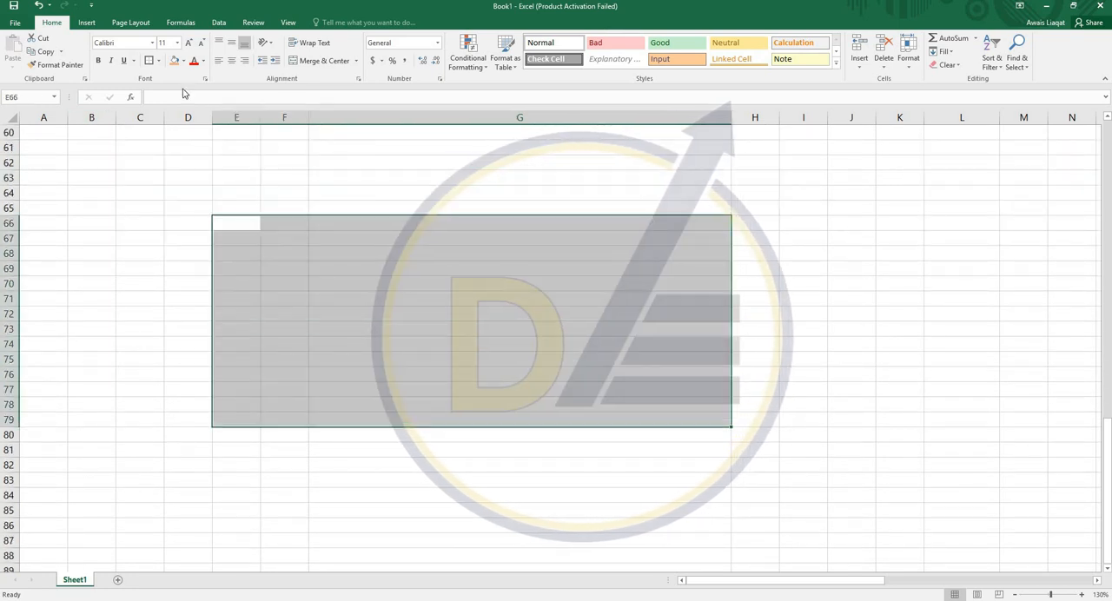
click(158, 60)
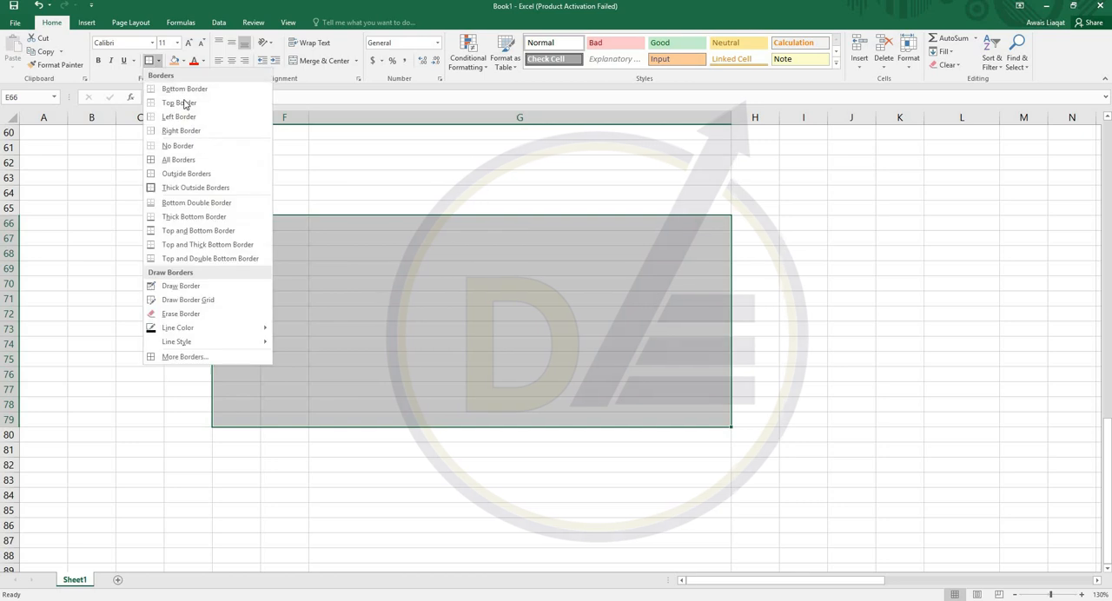
click(209, 161)
click(447, 311)
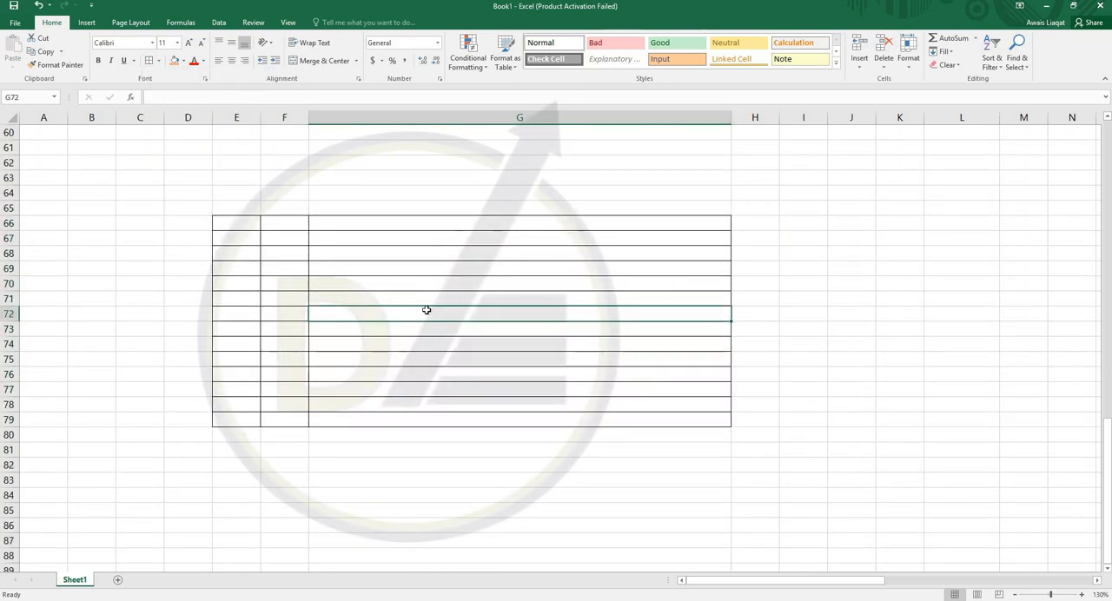
- Add two new worksheets to the workbook
scroll(366, 255, up, 3)
scroll(366, 256, down, 3)
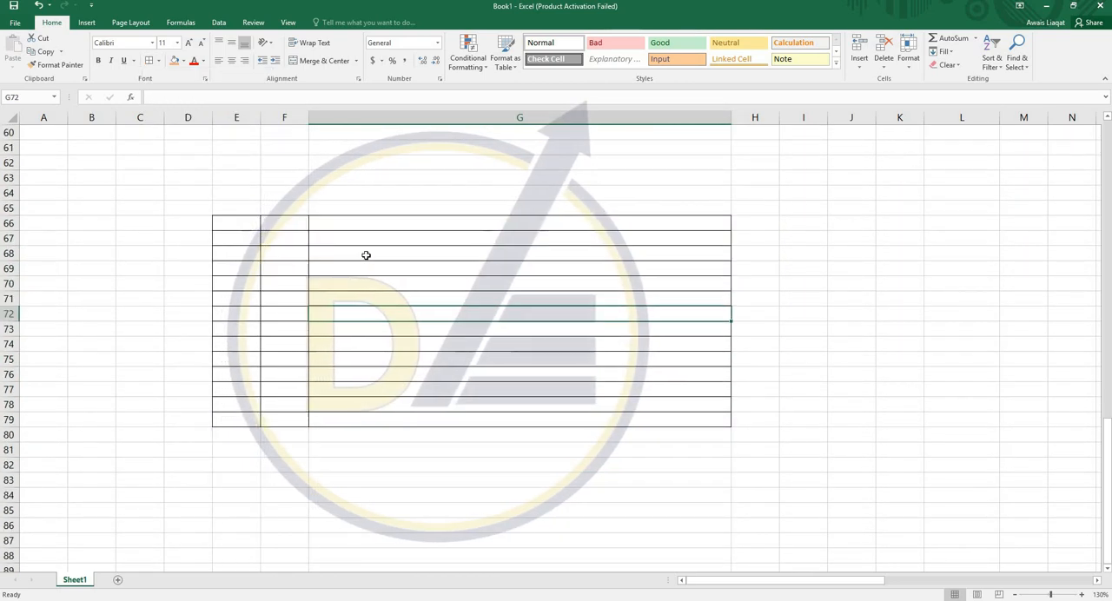
scroll(366, 256, down, 2)
scroll(294, 231, down, 4)
scroll(294, 232, up, 7)
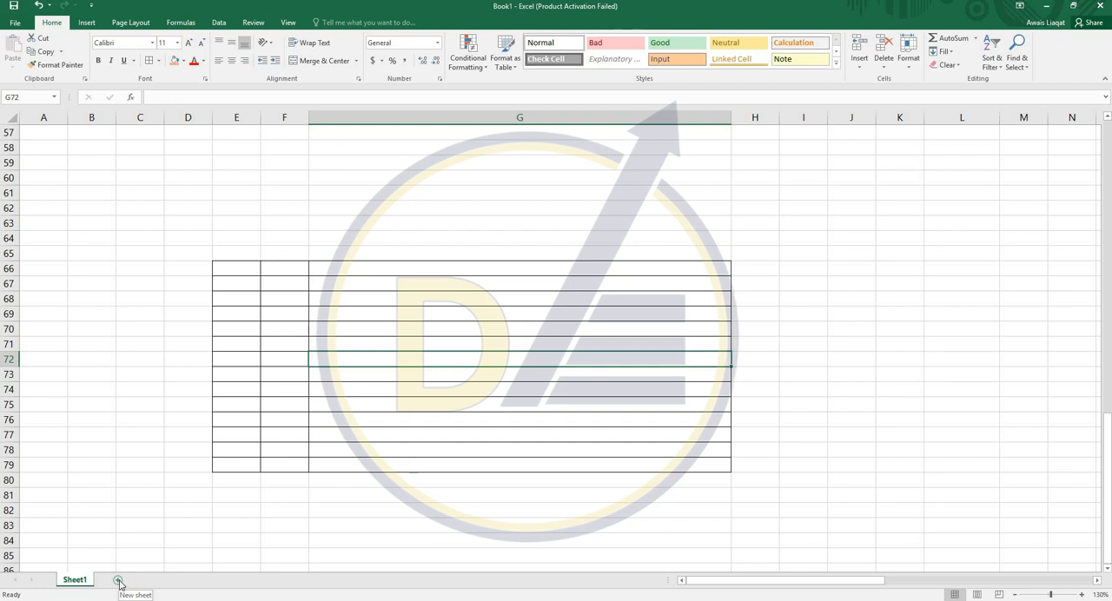
click(119, 580)
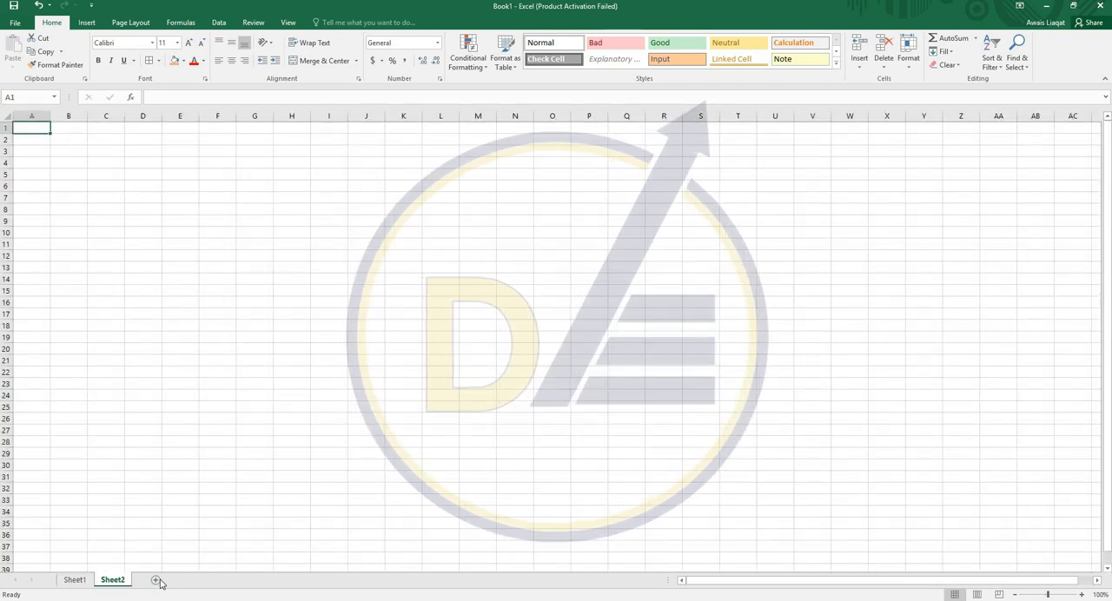
click(153, 579)
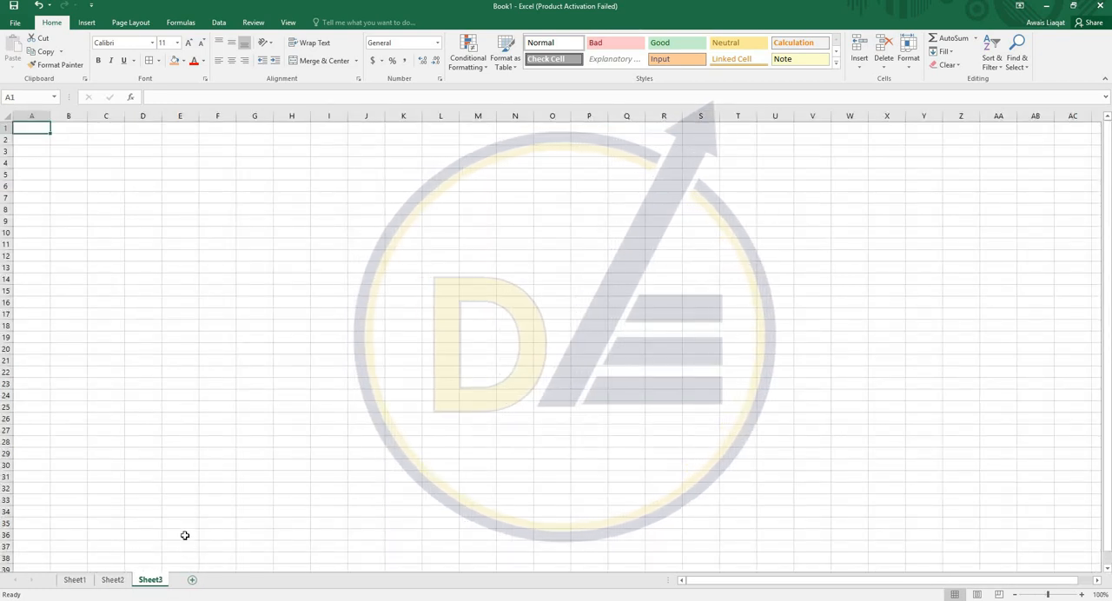
- Rename the first sheet CONCRETE and the second sheet FRAMING
click(75, 579)
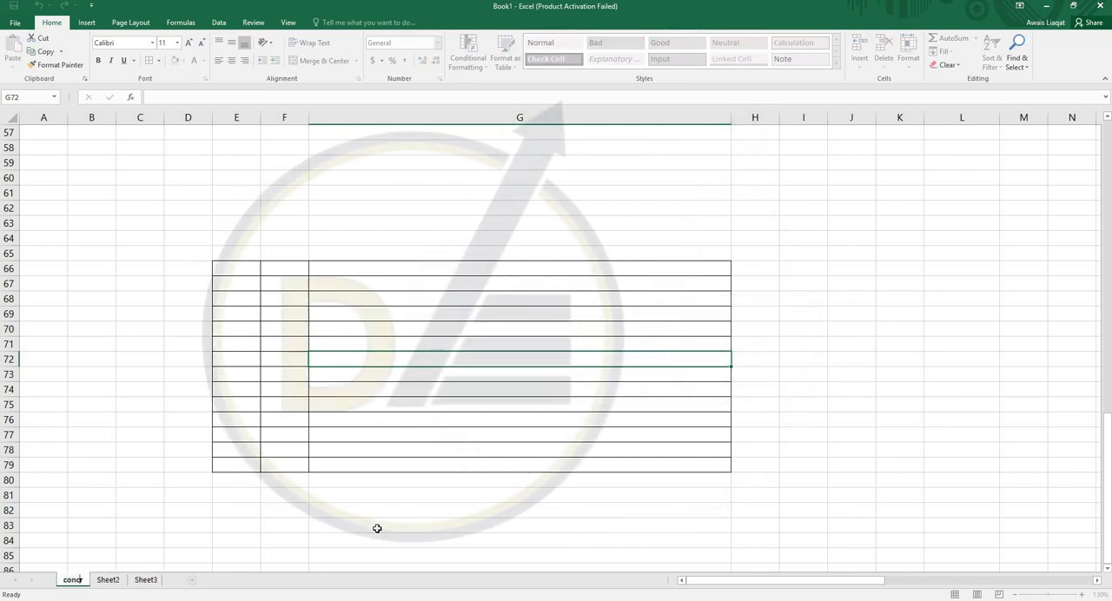
text(CONCRETE)
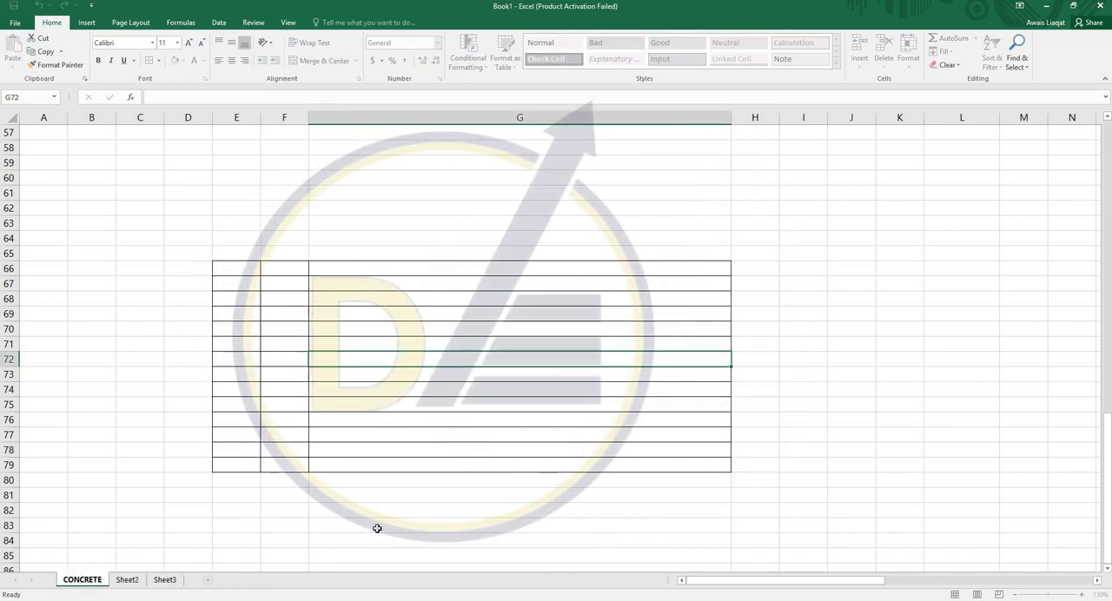
key(Return)
click(129, 580)
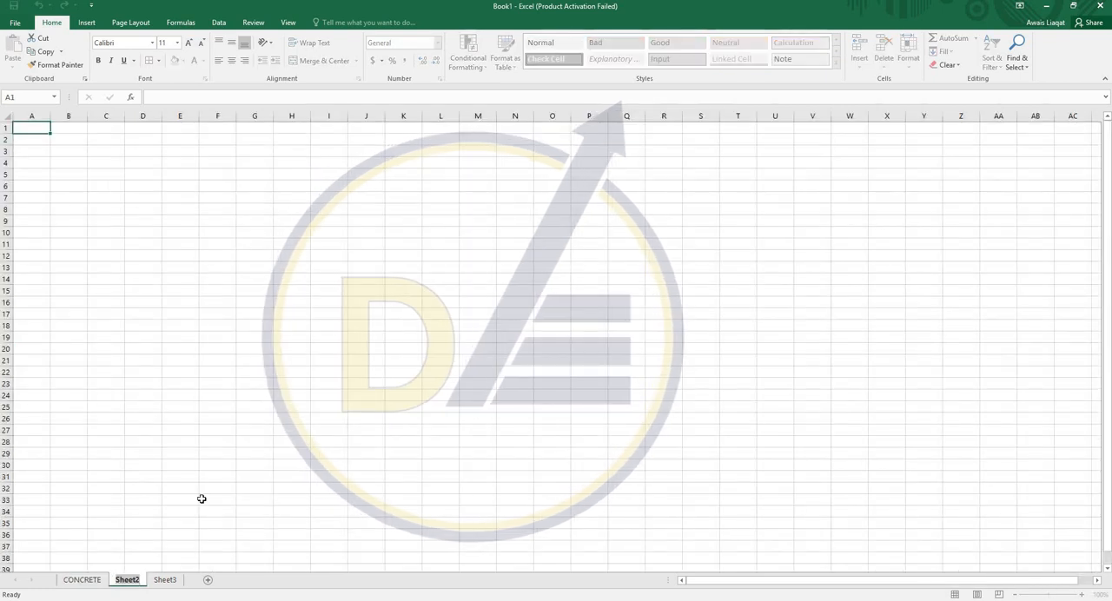
text(FRAMING)
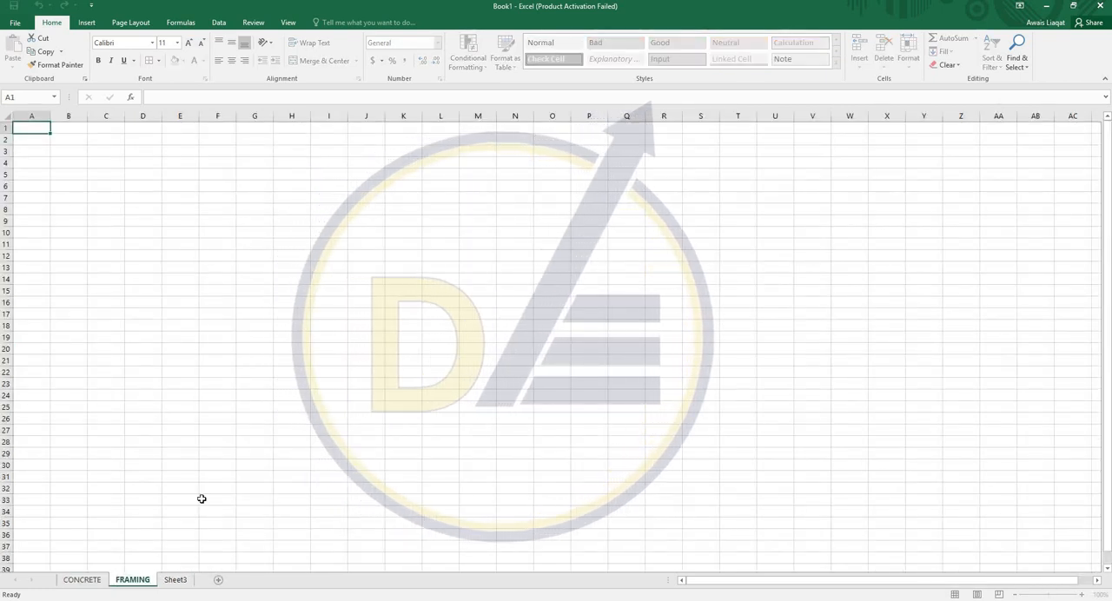
key(Return)
- Rename the third sheet STRUCTURAL COMP
click(170, 579)
key(alt+h)
text(or)
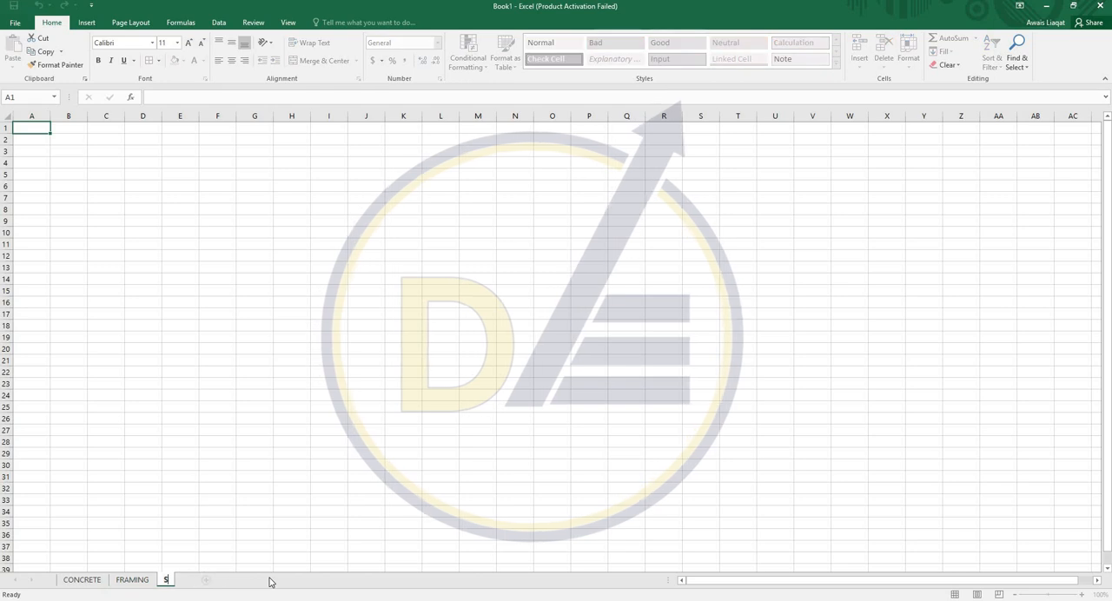
text(STRUCTURAL COMPE)
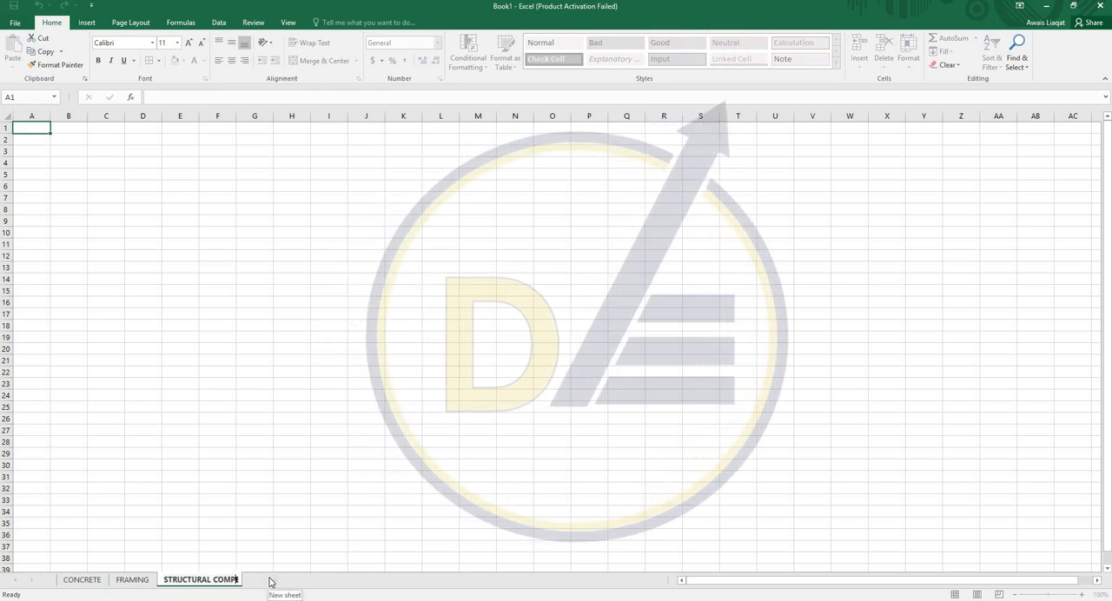
key(Return)
text(.)
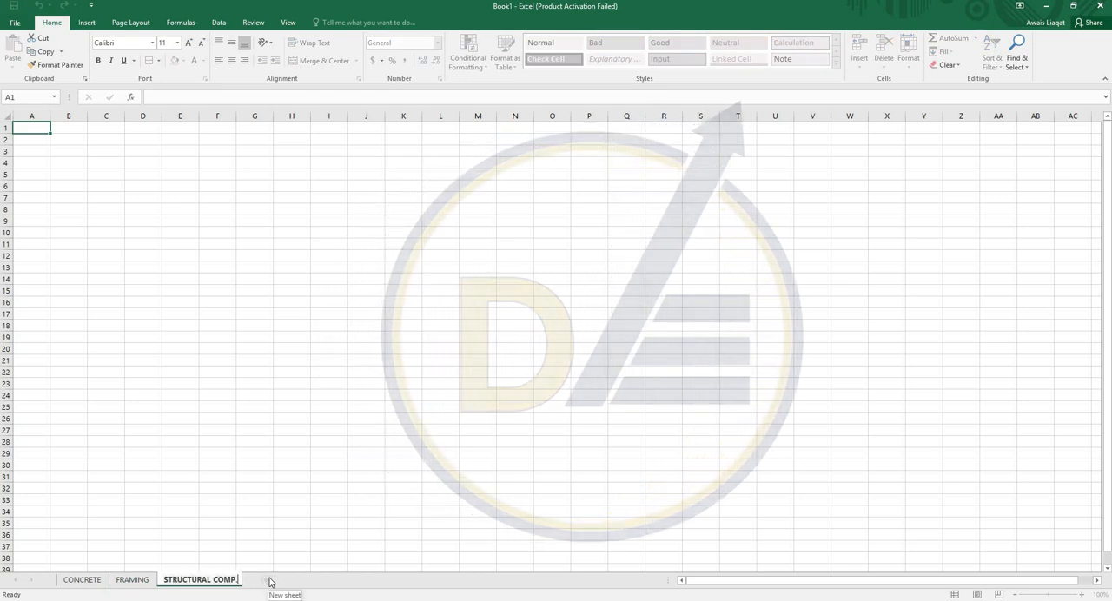
key(Return)
- Switch among the CONCRETE, FRAMING and STRUCTURAL COMP. sheets to compare them, ending on STRUCTURAL COMP. with cell K10 selected
drag(151, 267, 434, 349)
click(166, 479)
click(131, 584)
click(179, 584)
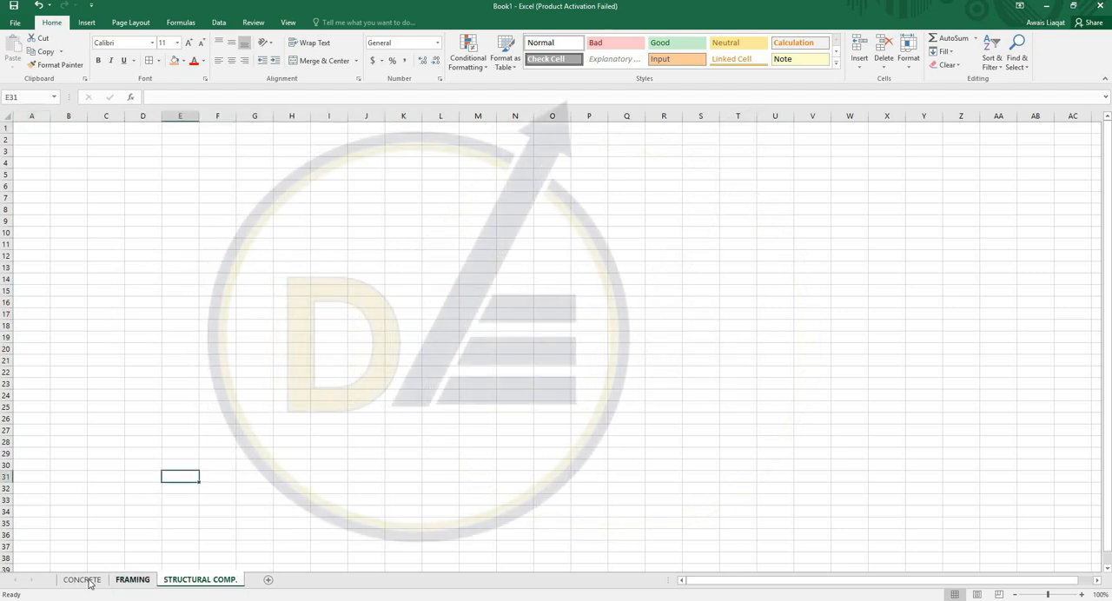
click(82, 581)
click(200, 583)
click(131, 581)
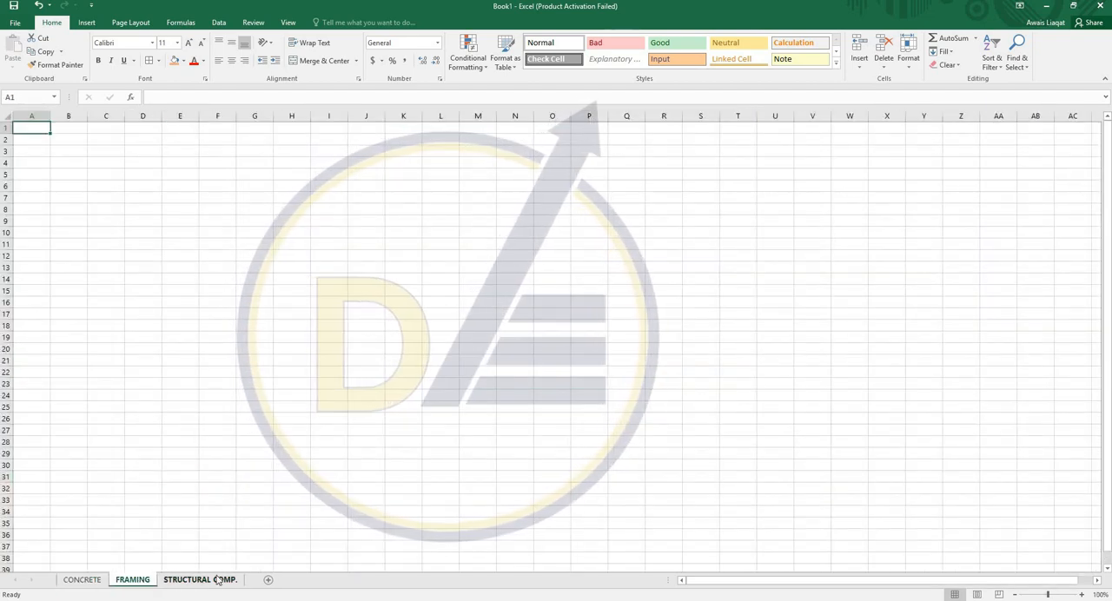
click(200, 581)
click(393, 232)
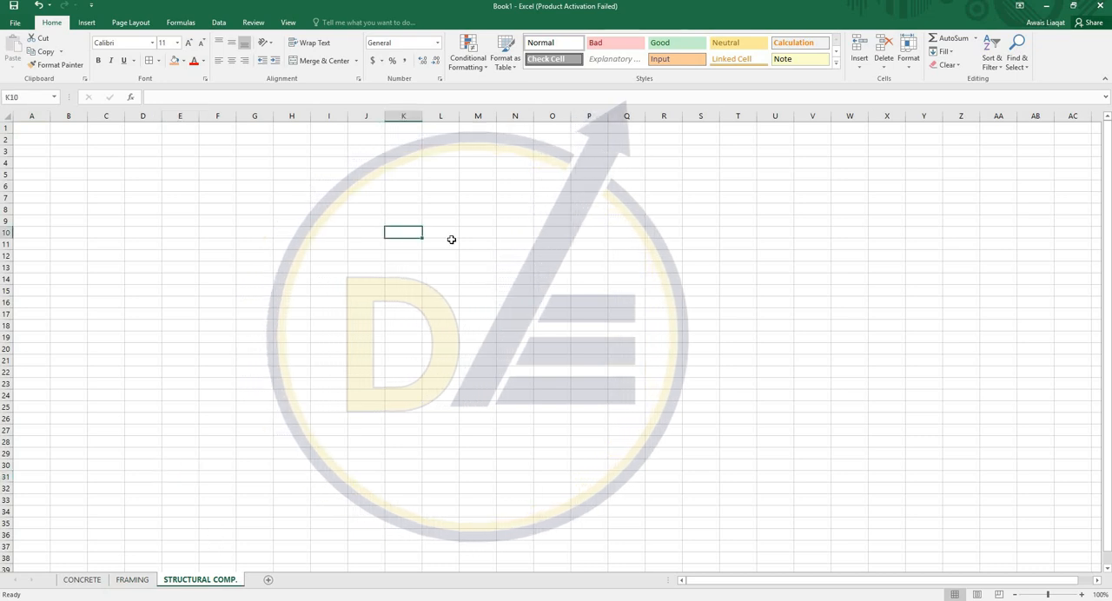
- Apply all borders to the range G6:S25 on the STRUCTURAL COMP. sheet
click(252, 185)
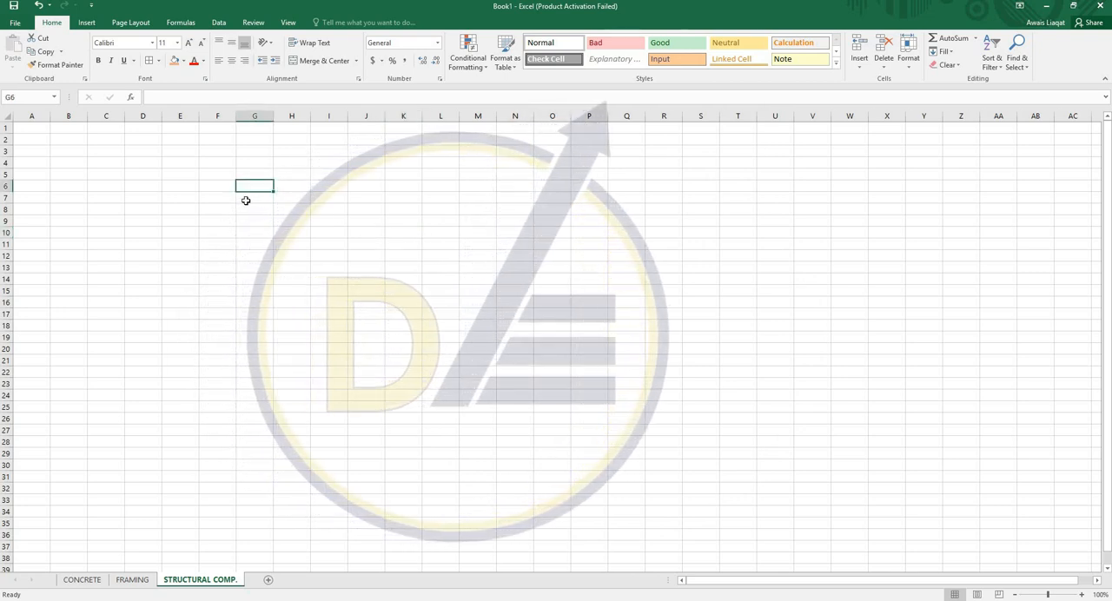
drag(254, 185, 718, 410)
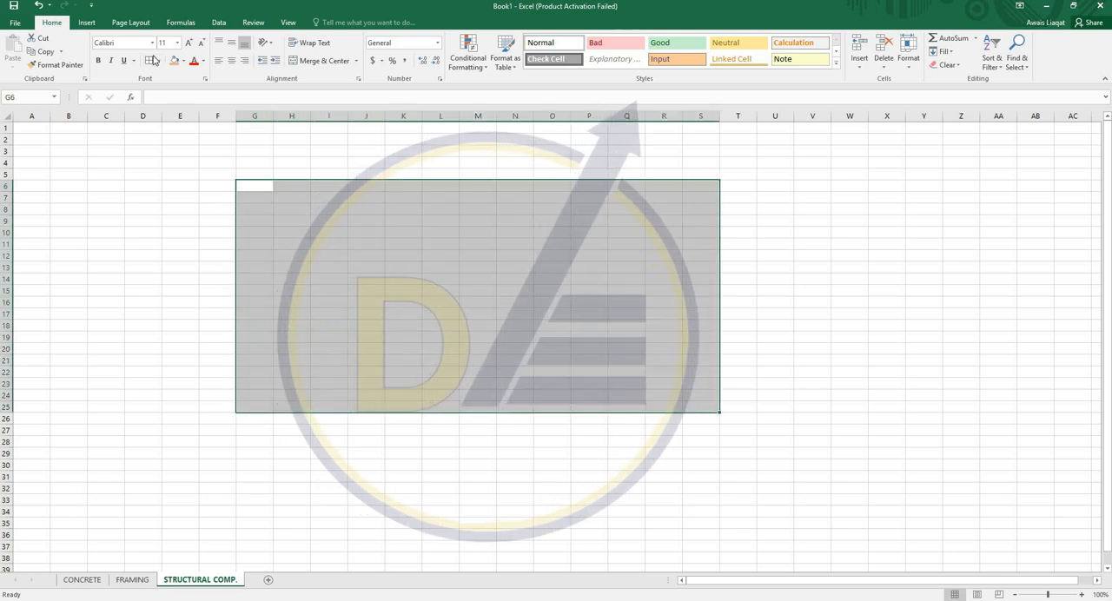
click(149, 60)
click(397, 275)
- Enter the heading "Serial no." in G6 and fit column G's width to the text
drag(271, 122, 343, 147)
click(273, 188)
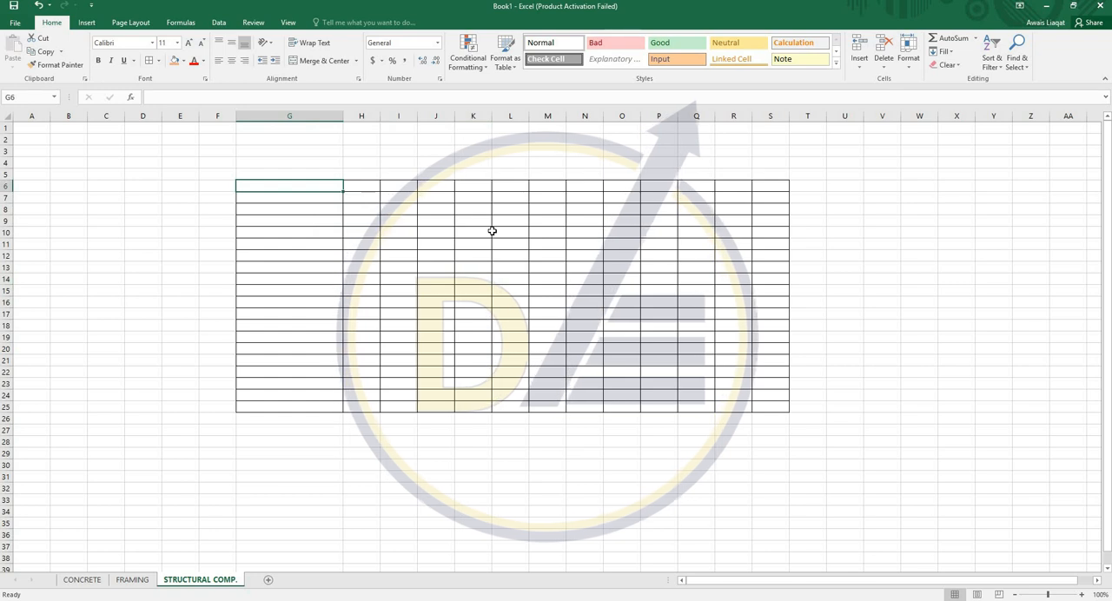
text(Serial )
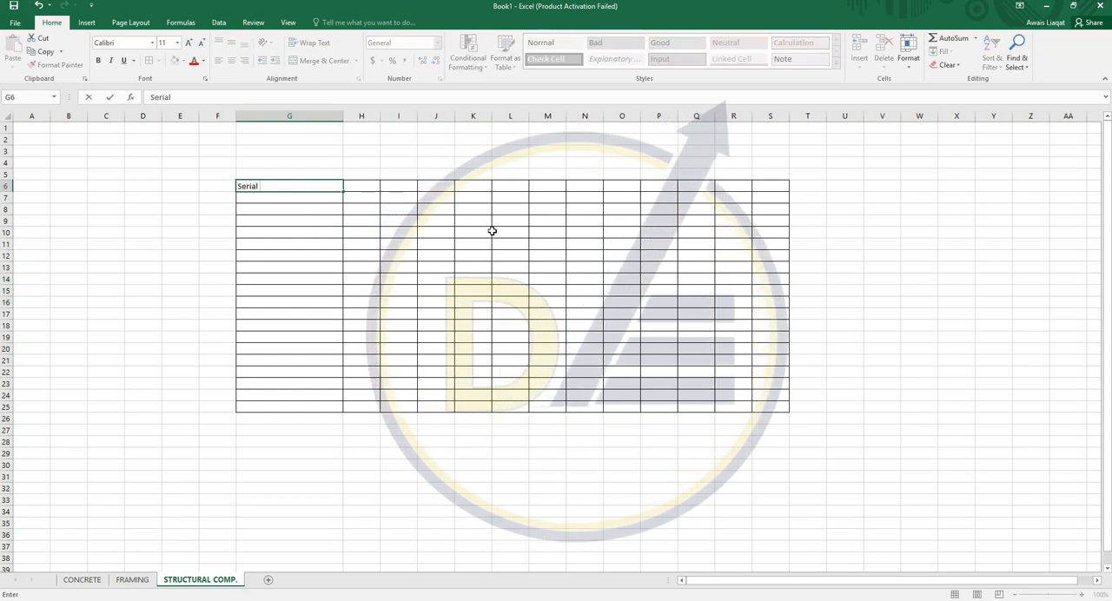
text(no.)
key(Return)
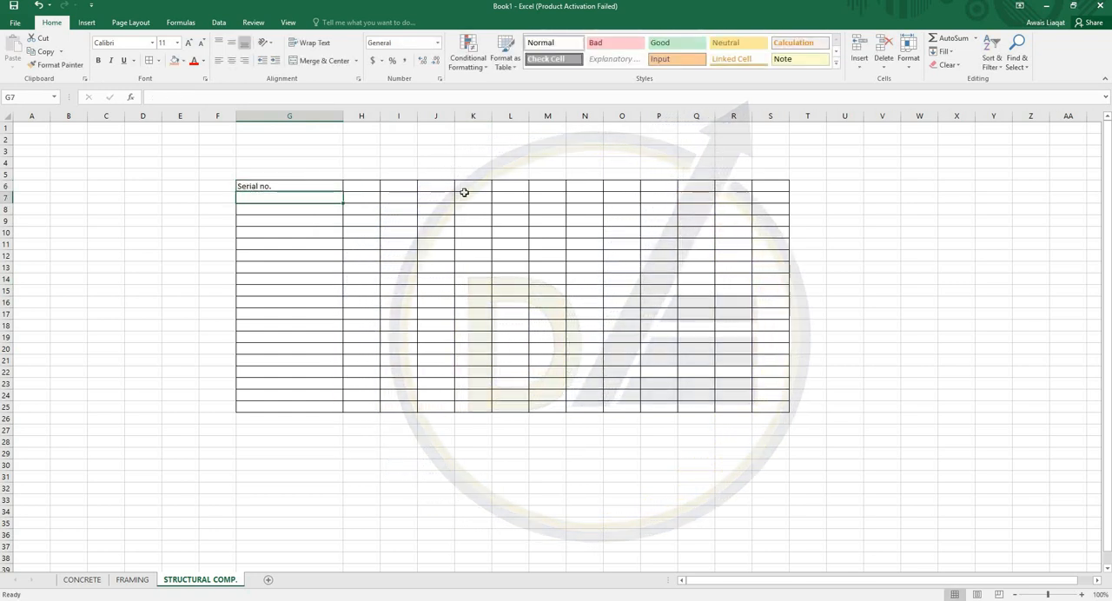
double_click(344, 117)
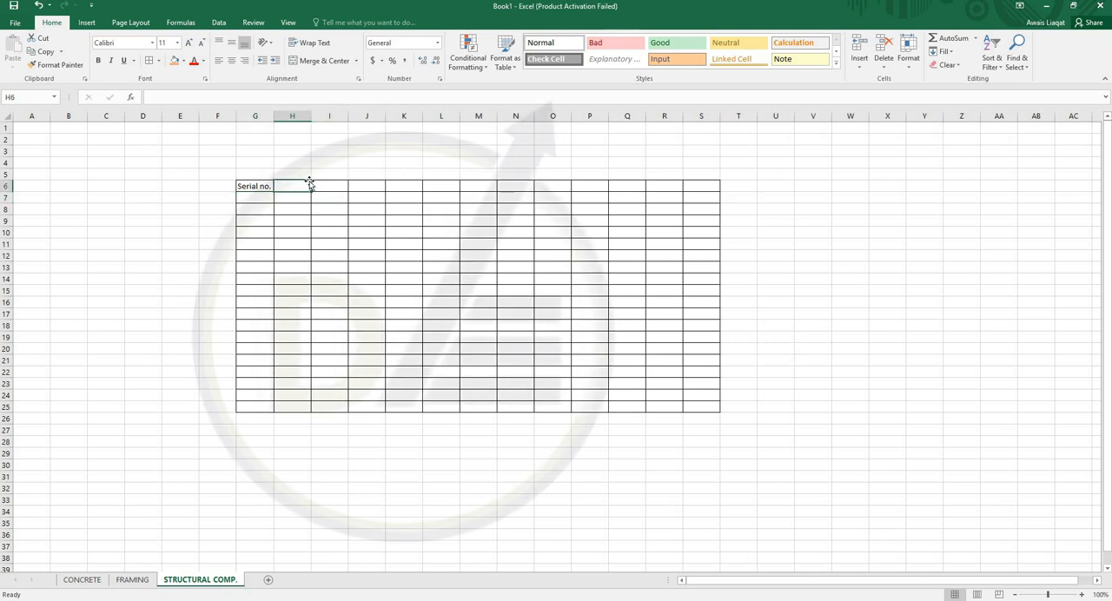
- Enter the heading "Item" in H6, centred, and widen column H to several times its width
text(Item)
key(Return)
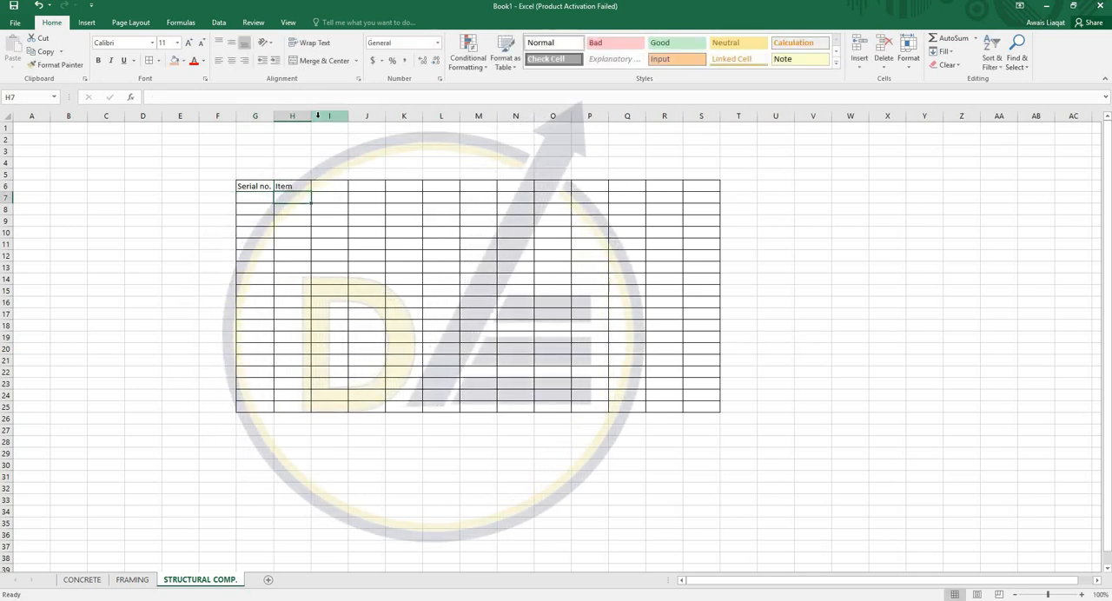
drag(312, 115, 480, 165)
click(380, 184)
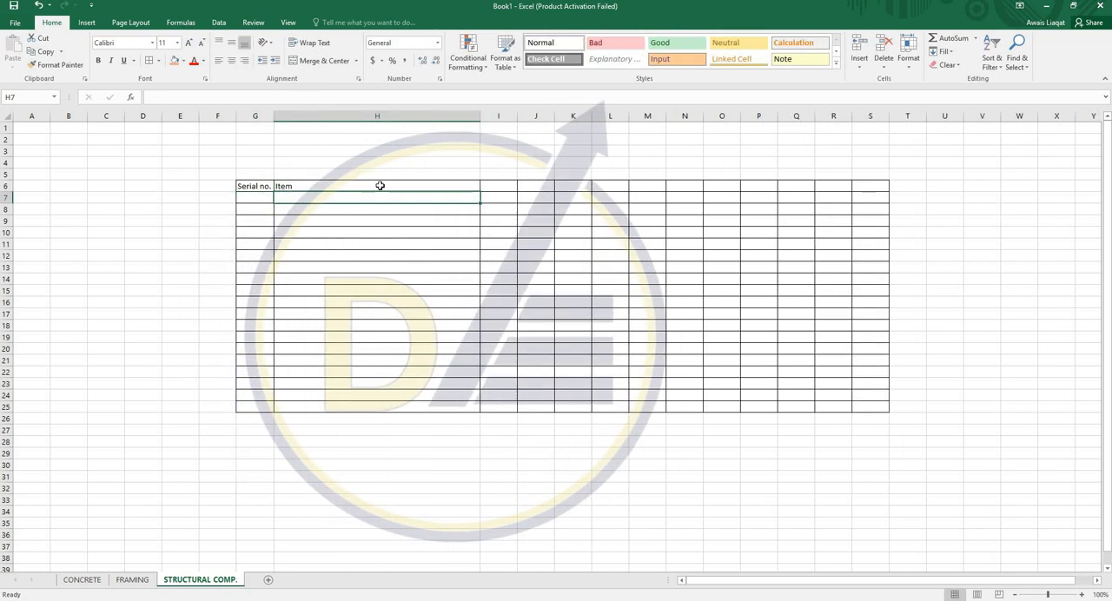
click(232, 62)
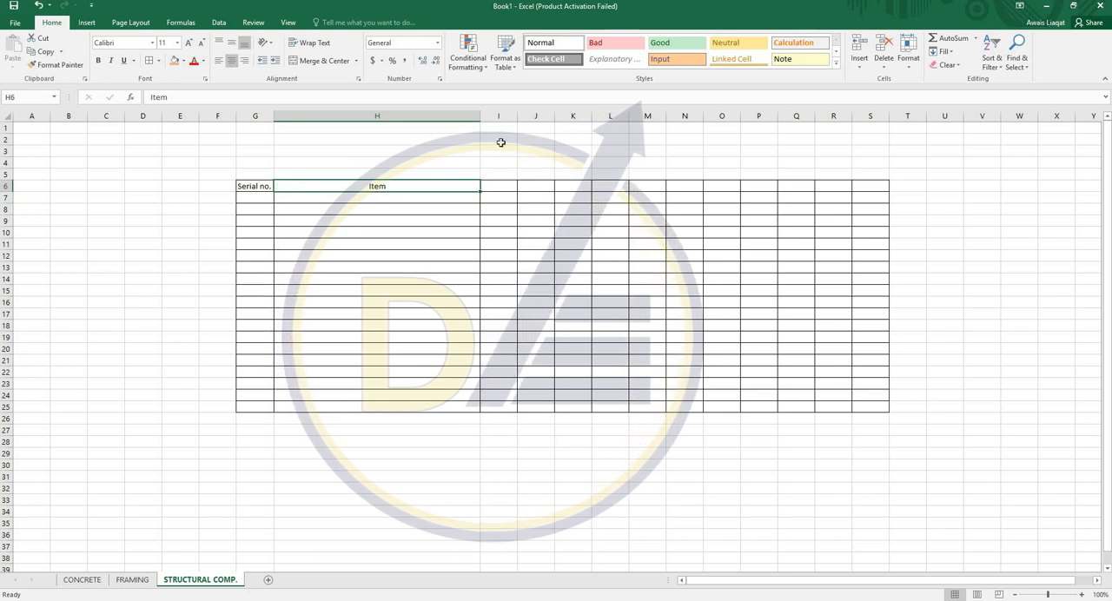
- Enter the headings "Quanity" in I6 and "Unit price" in J6
click(494, 186)
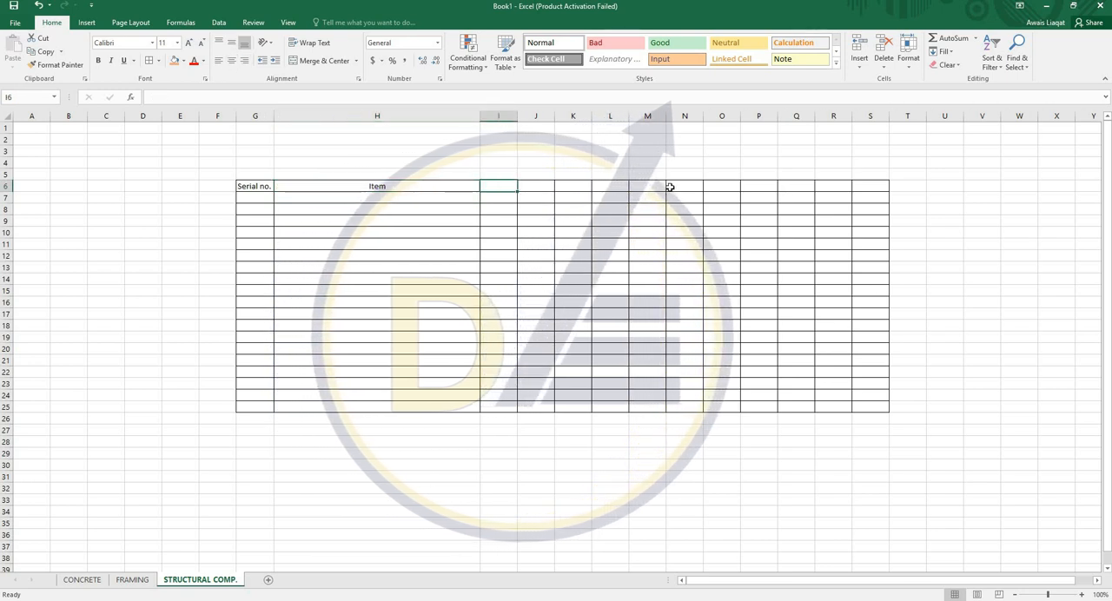
text(Quanity)
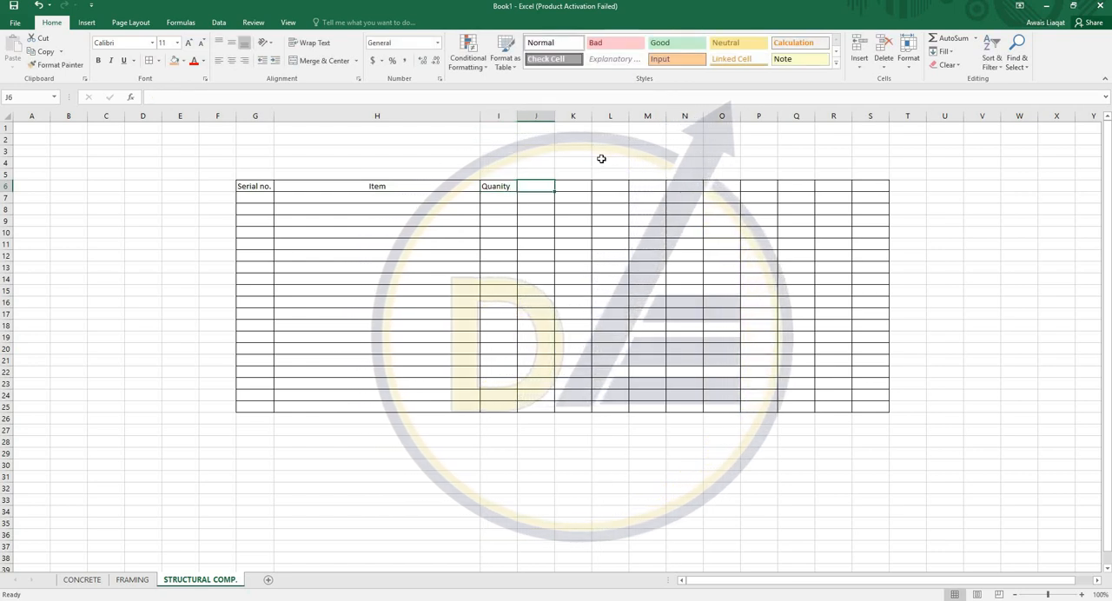
key(Tab)
text(Unit price)
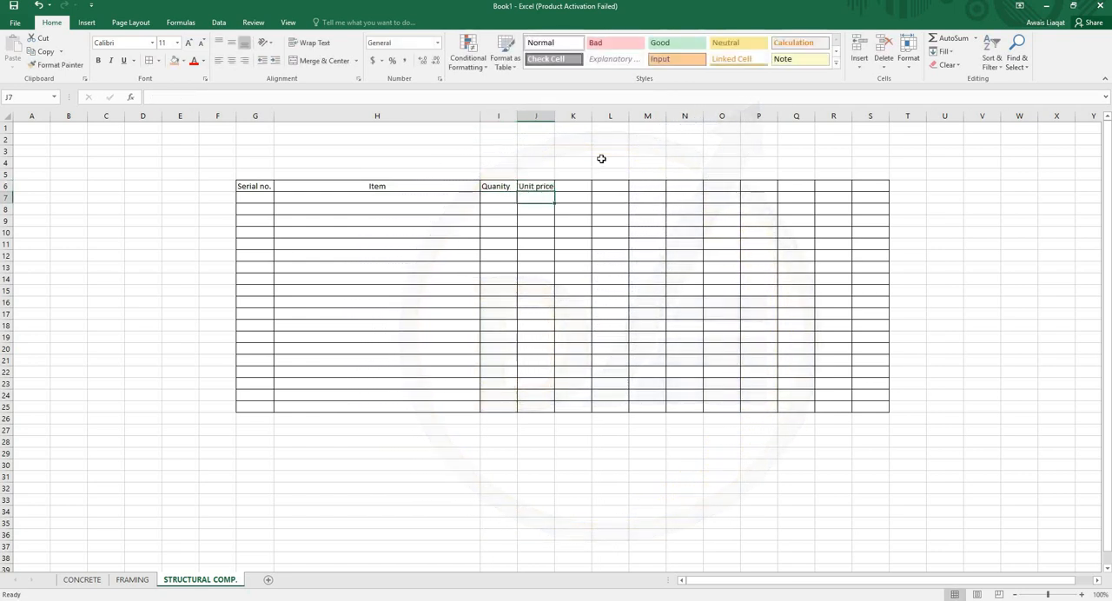
key(Page_Down)
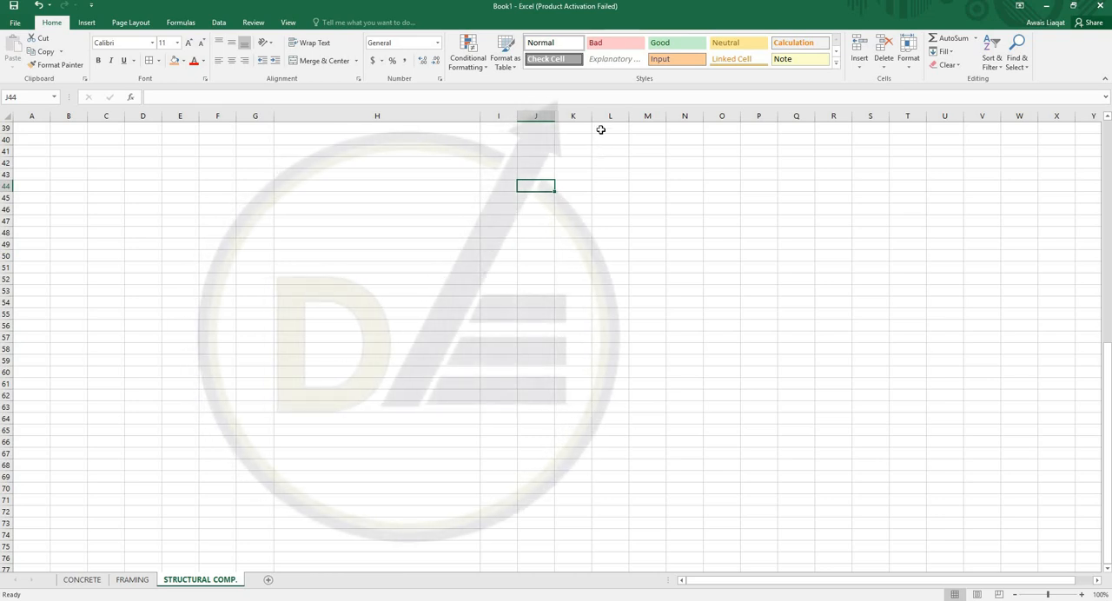
key(Page_Up)
- Enter the heading "Total Price" in K6
click(588, 186)
text(T)
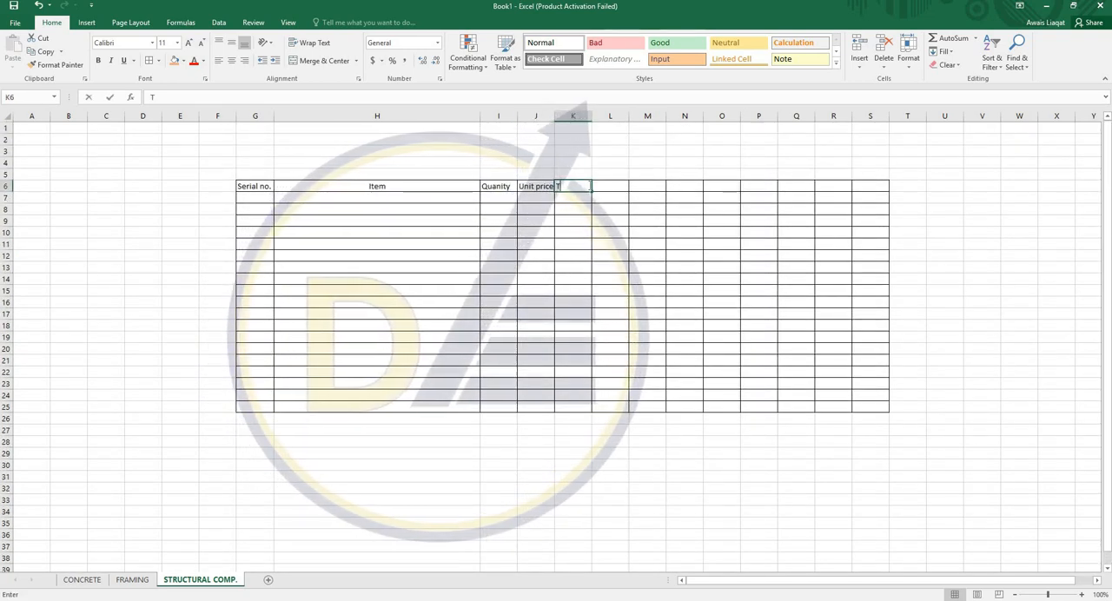
text(otal Price)
key(Right)
key(Left)
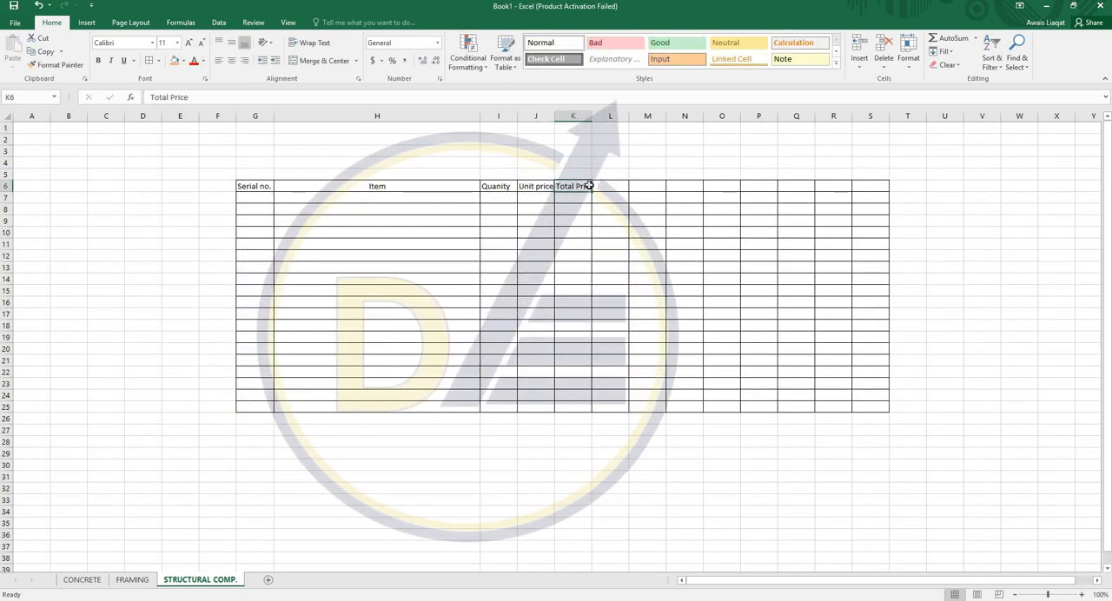
- Change the heading in J6 to "Unit Price" and fit the widths of columns J and K to their text
key(Left)
text(Unit Price)
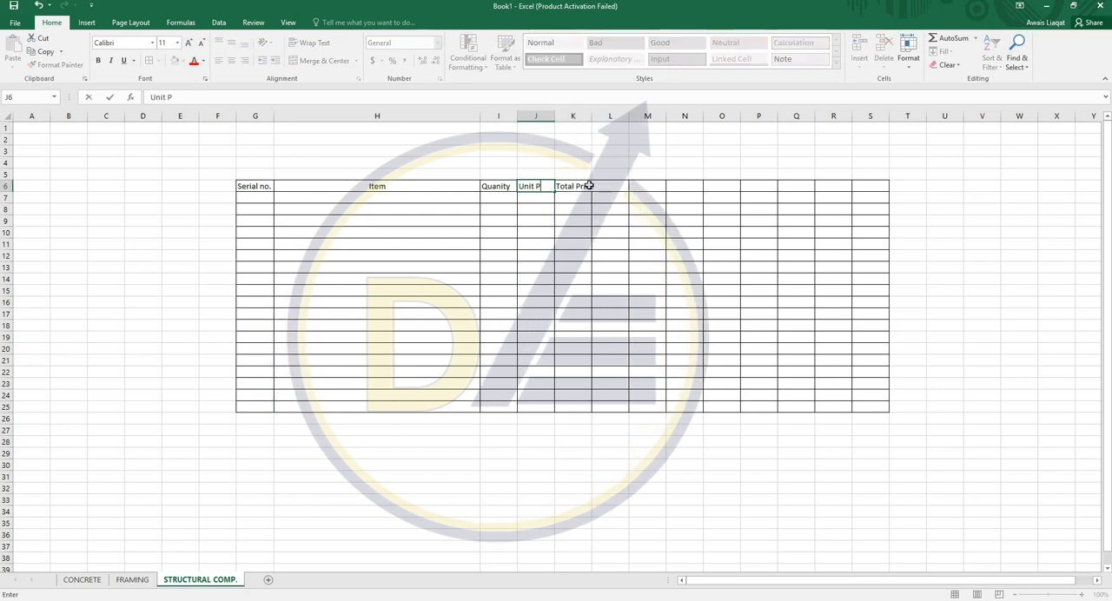
key(Return)
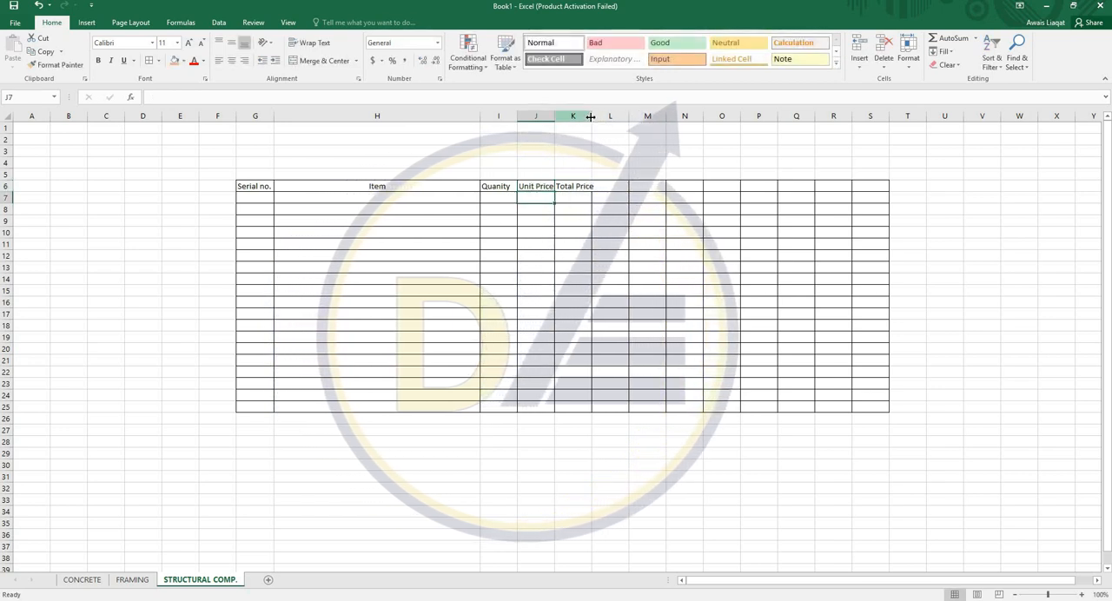
double_click(591, 117)
double_click(555, 117)
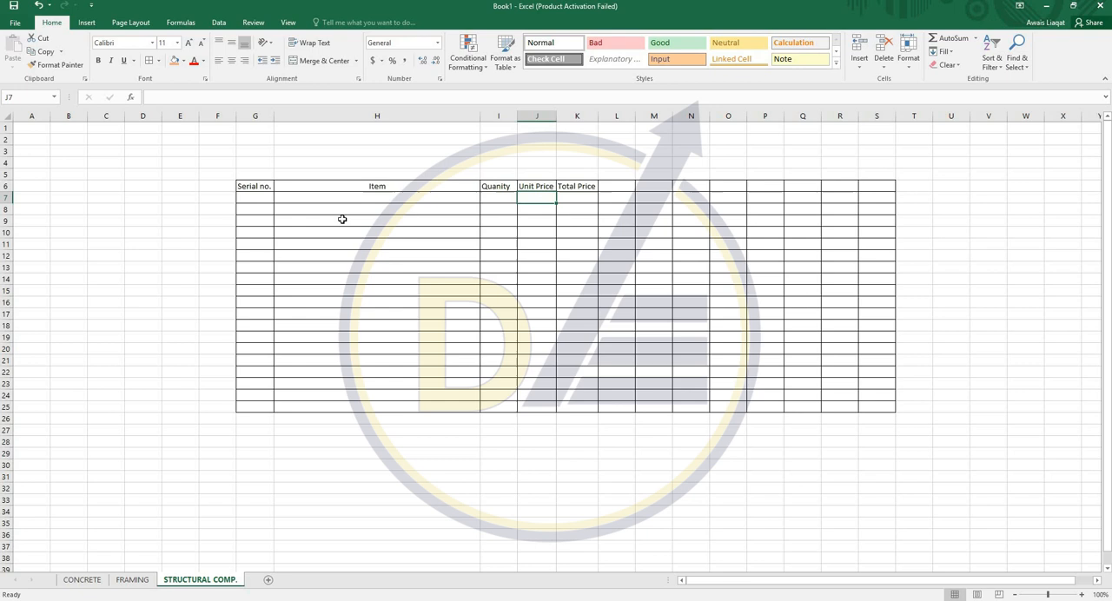
- Number the rows by entering 1 in G7 and a formula adding 1 to G7 in G8, filled down to G22
click(261, 197)
text(1)
key(Return)
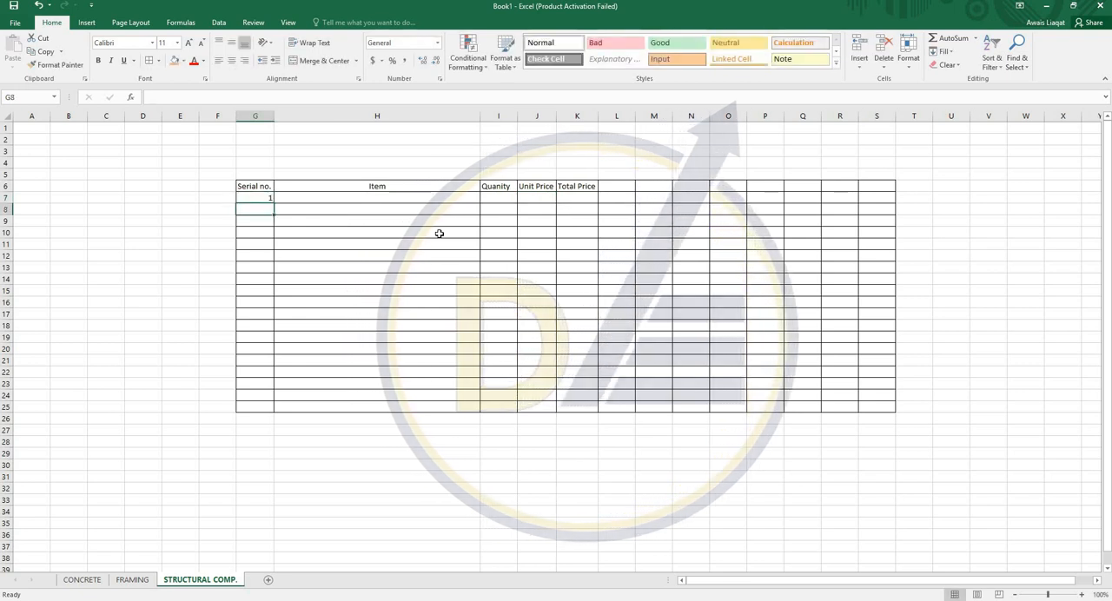
text(=)
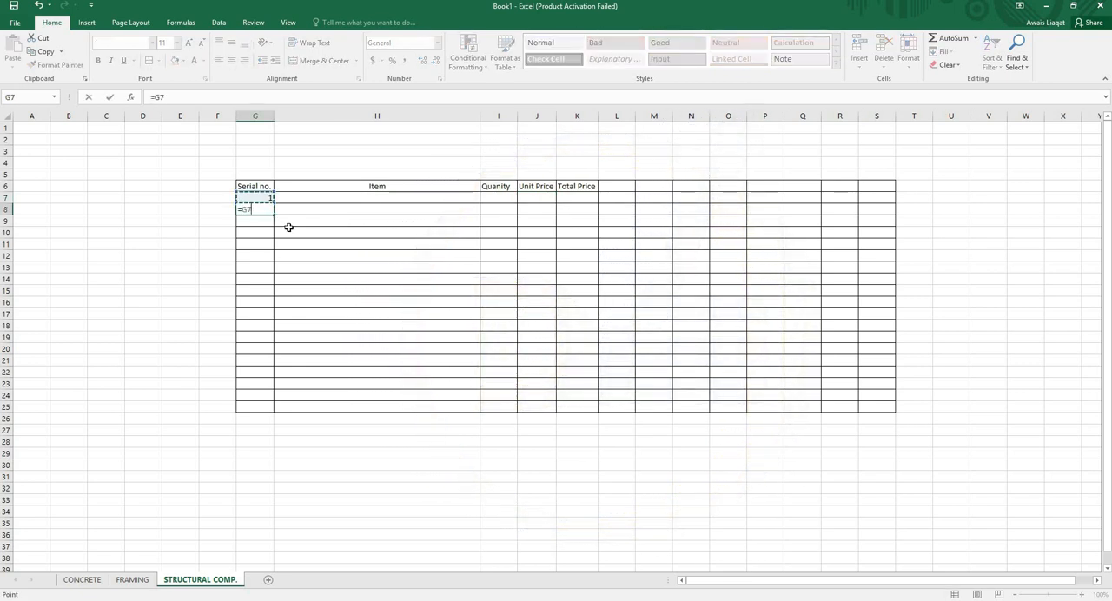
key(Return)
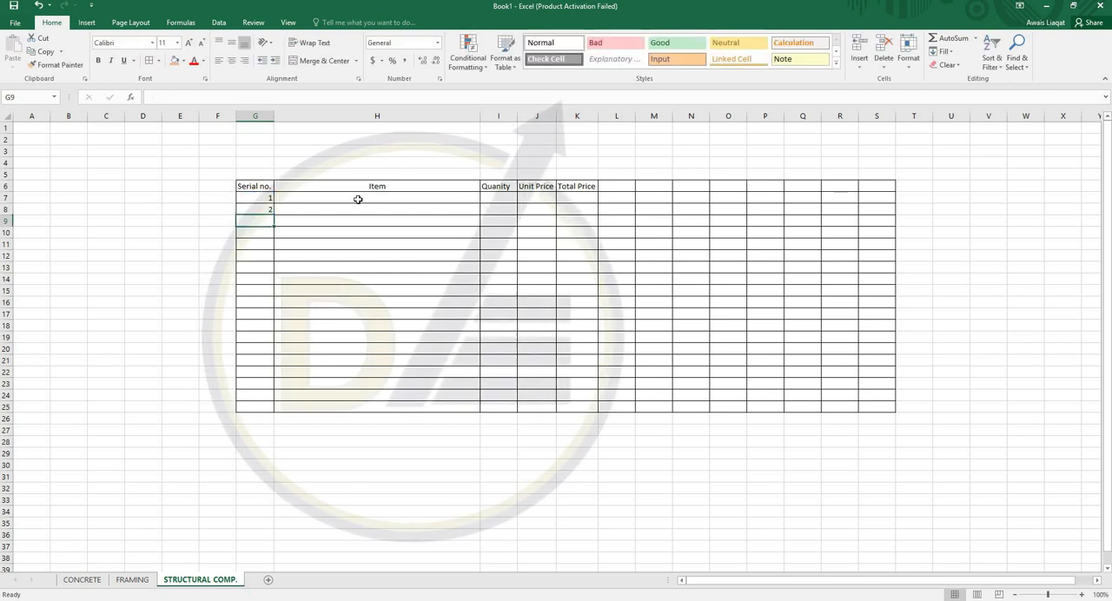
click(263, 210)
drag(274, 213, 271, 373)
- List the items "Concrete slab", "Concrete footings" and "Reinforcement" in H7, H8 and H9
click(325, 200)
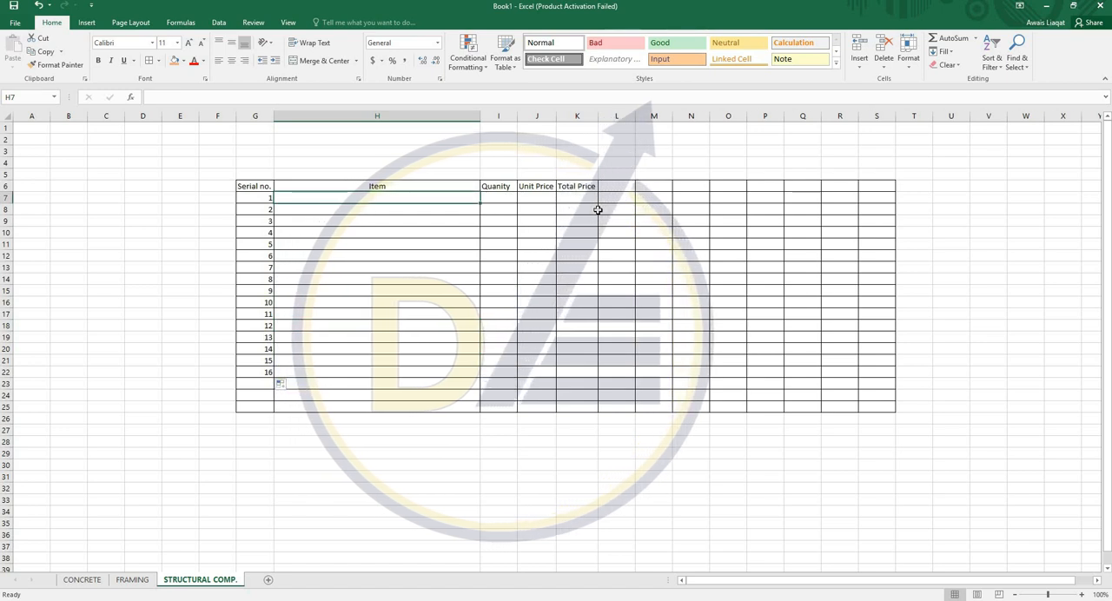
text(Concrete sla)
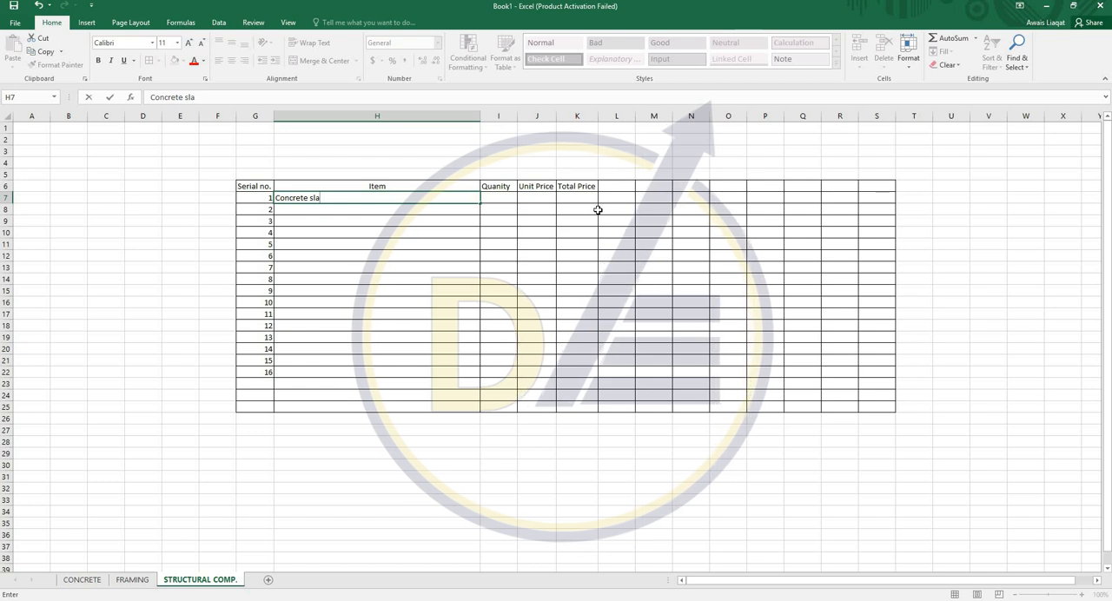
text(b)
key(Return)
text(Concrete footings)
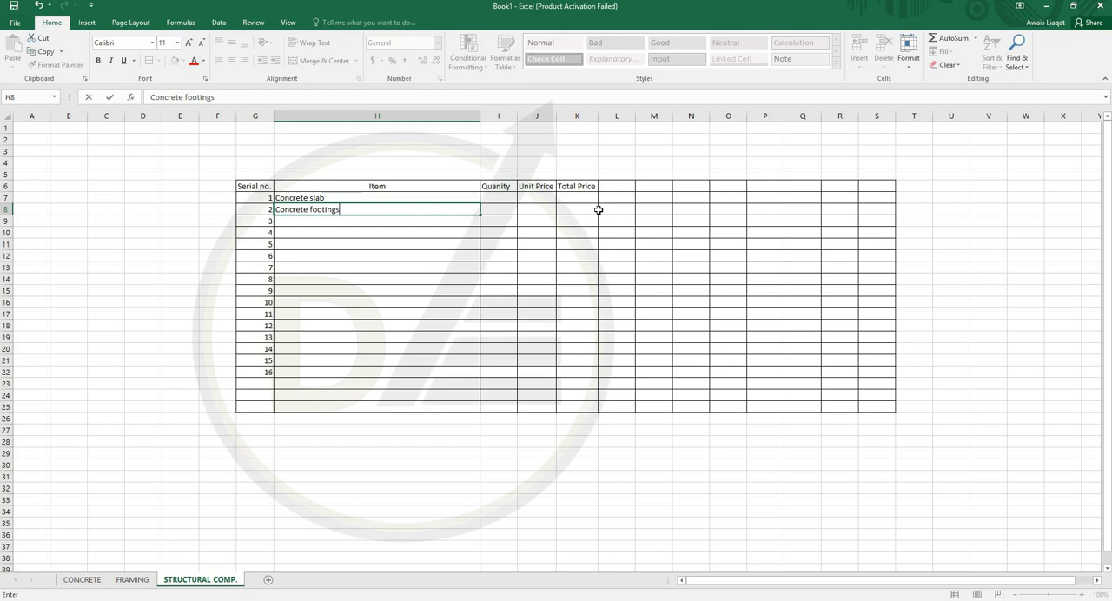
key(Return)
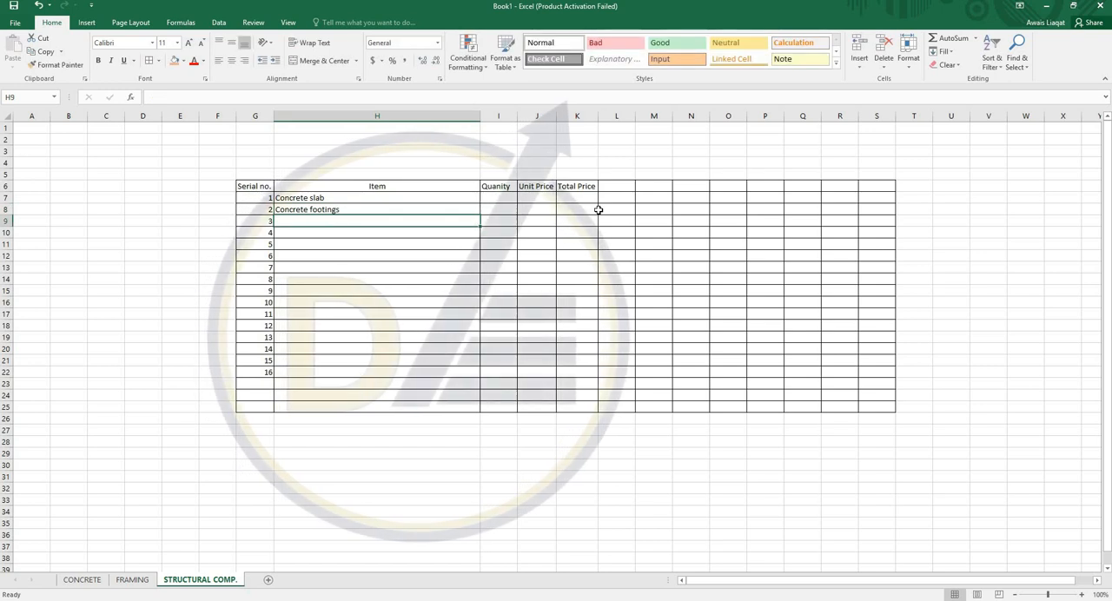
text(Reinf)
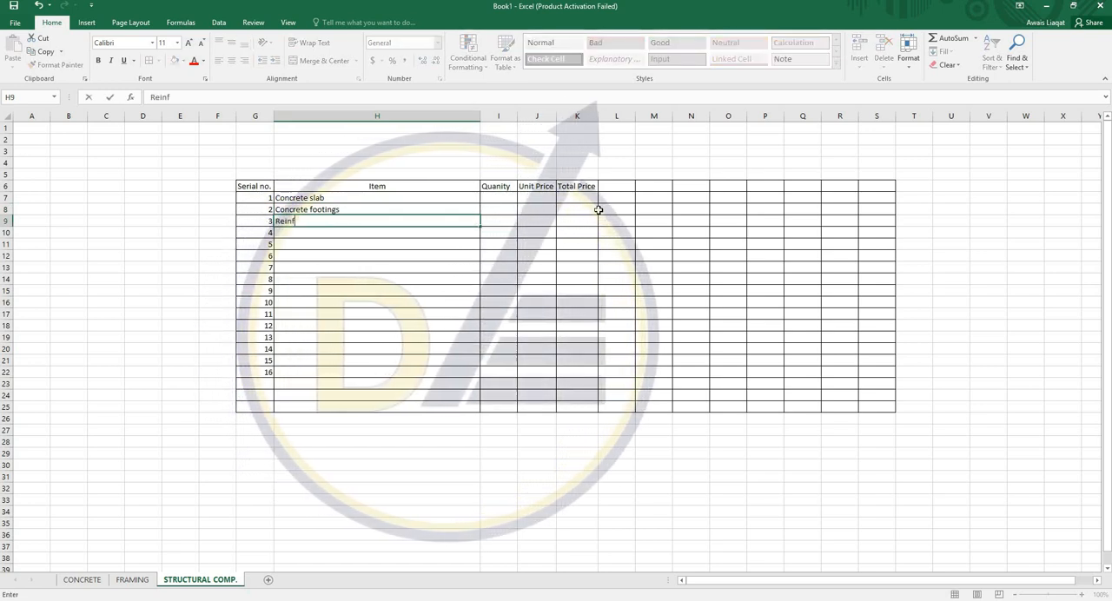
text(orcement)
key(ctrl+Return)
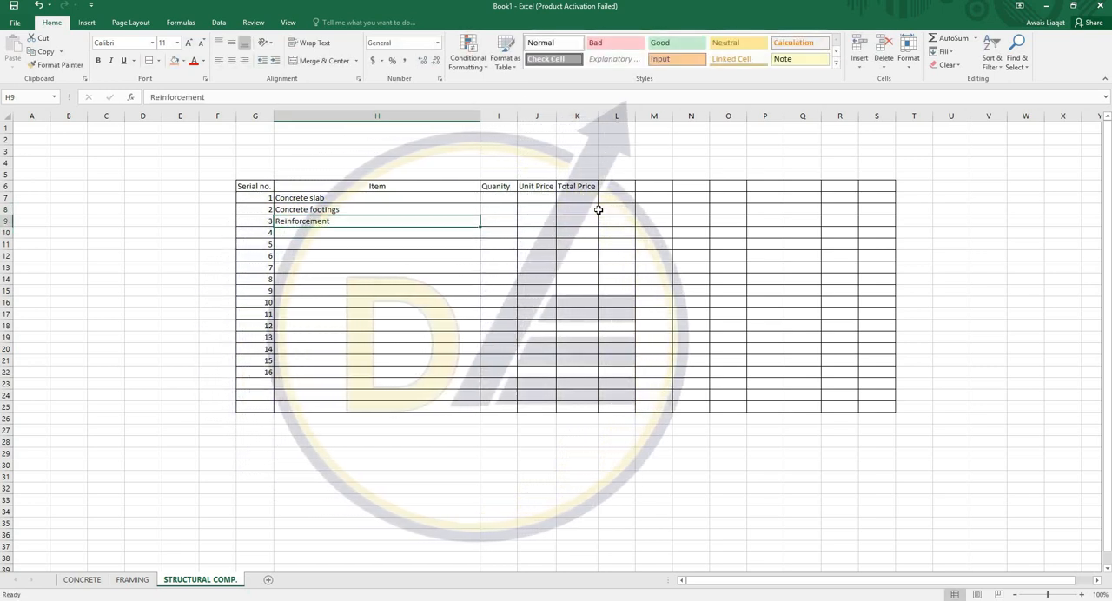
- Insert a column before Unit Price and give it the heading "UNIT" in J6
click(493, 200)
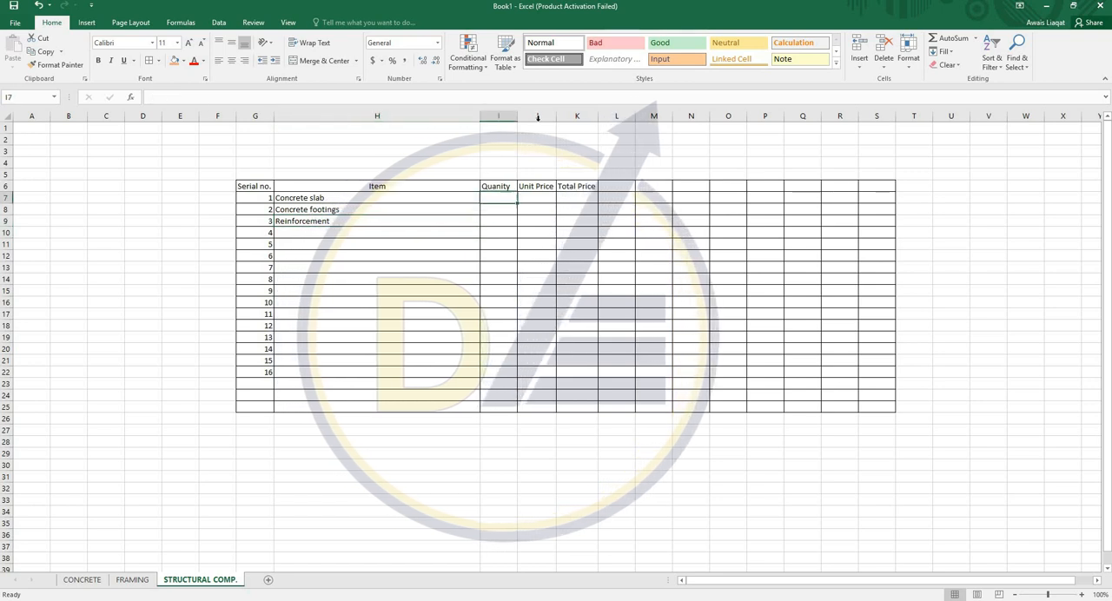
right_click(538, 117)
click(566, 201)
click(536, 186)
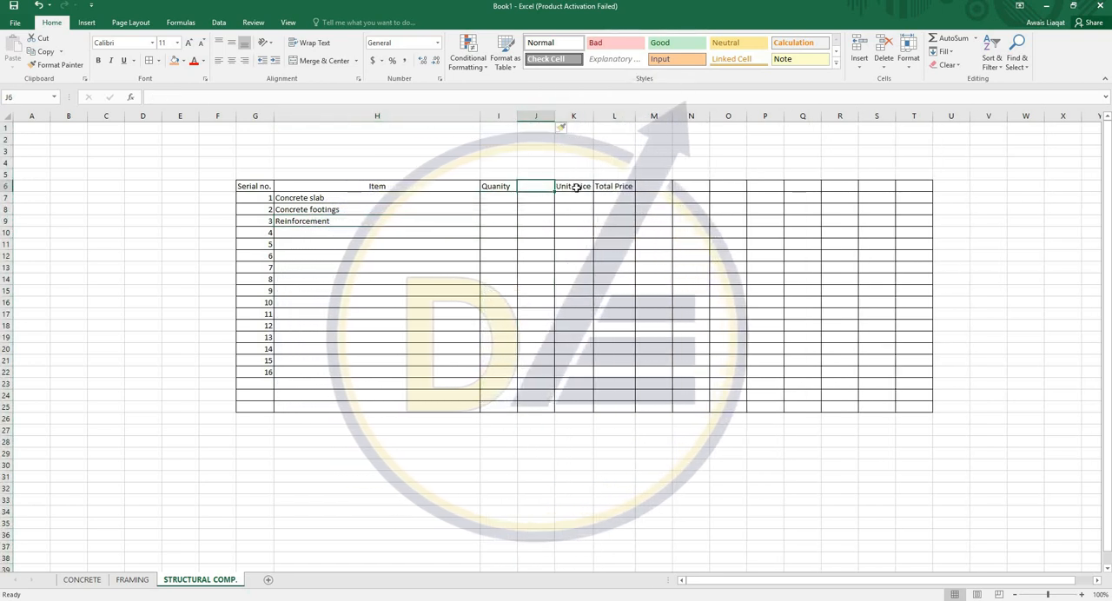
text(UNIT)
key(Return)
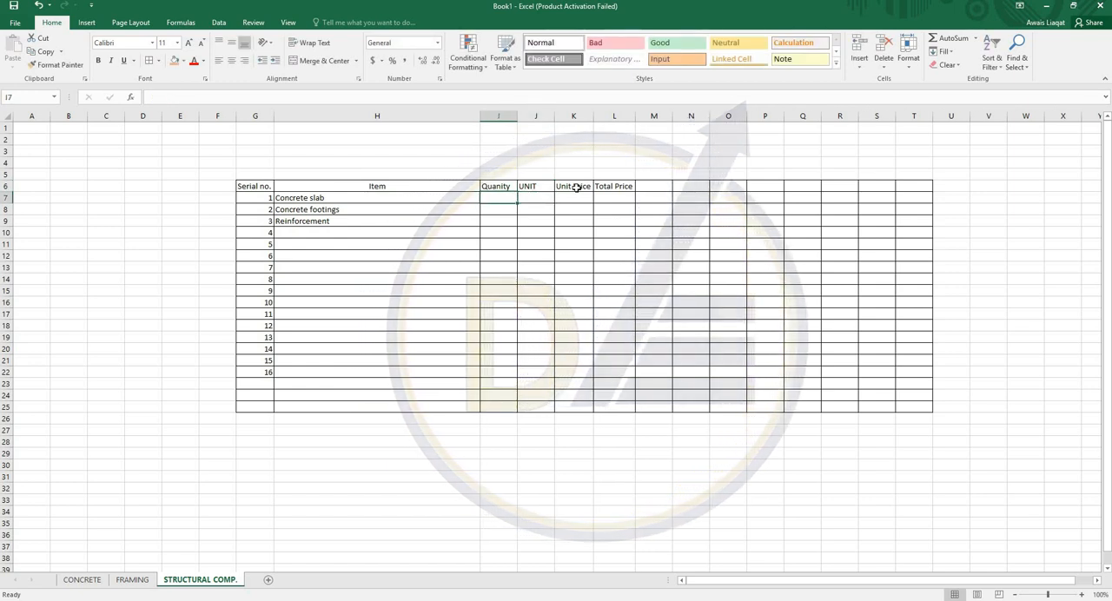
- Enter quantities 550 for the concrete slab and 50 for the concrete footings, and set the slab's unit to SF
text(550)
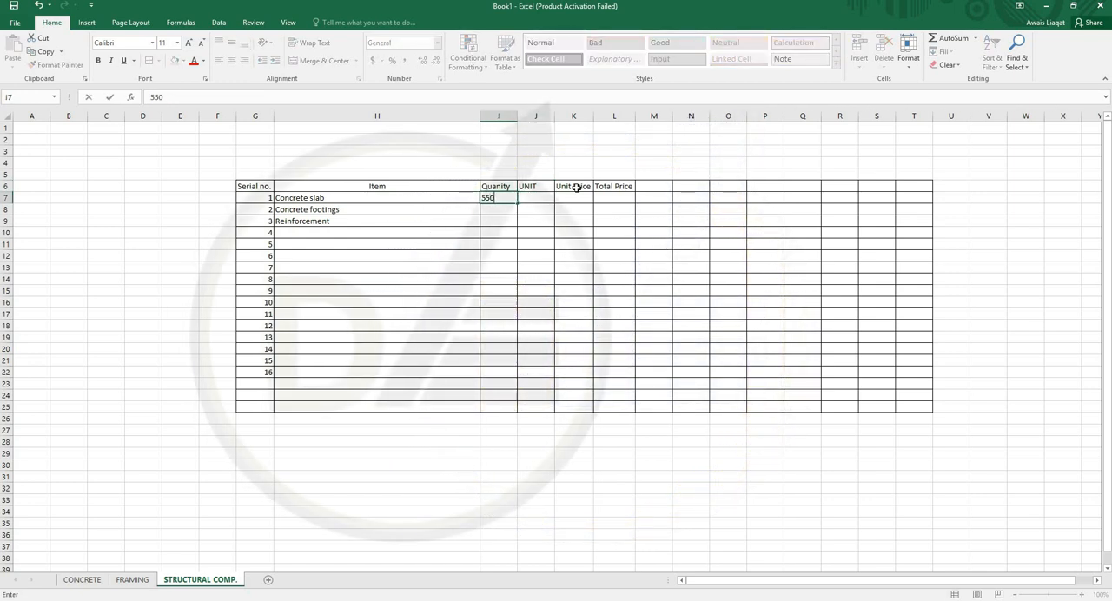
key(Return)
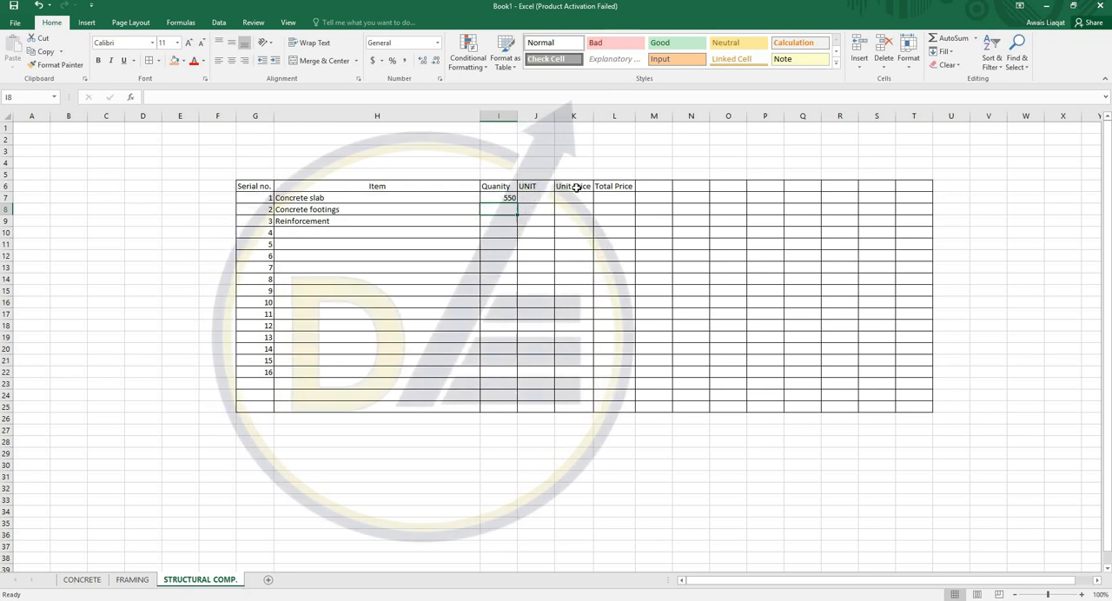
text(50)
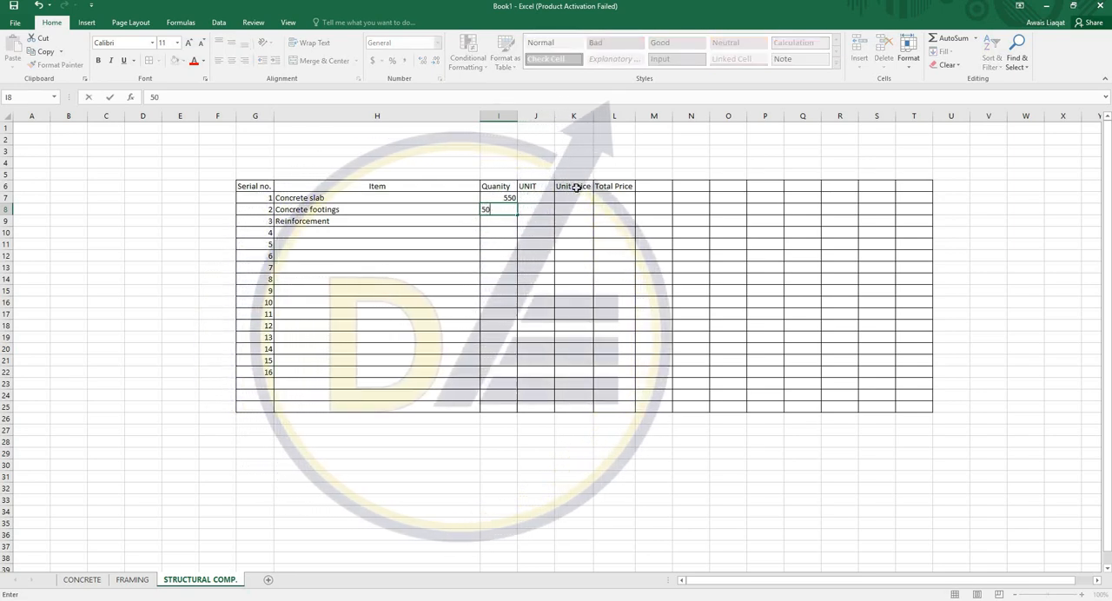
key(Up)
key(Right)
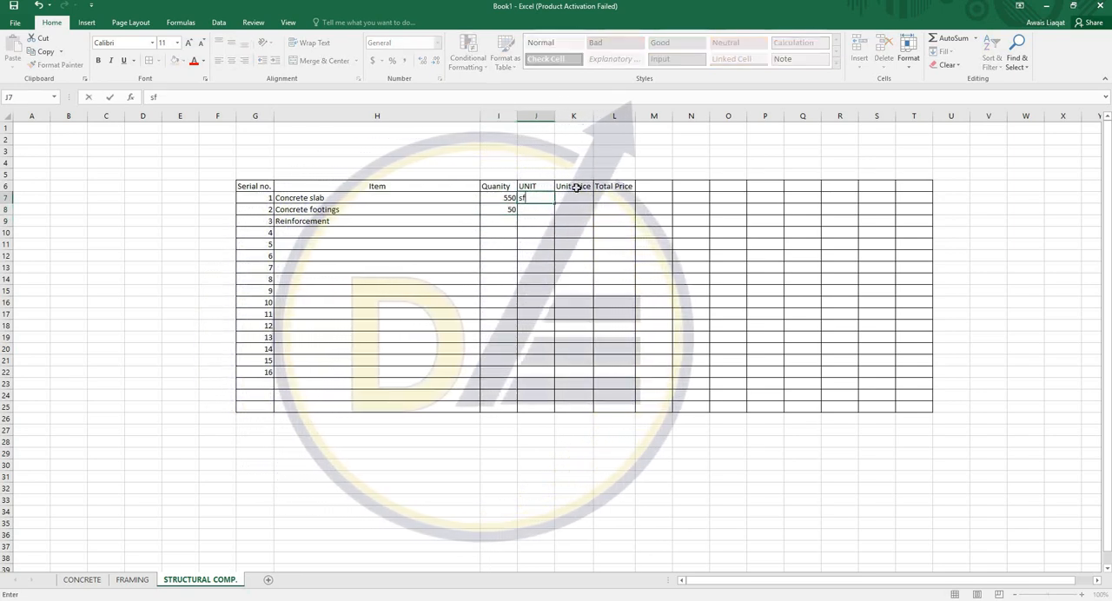
text(sf)
key(Return)
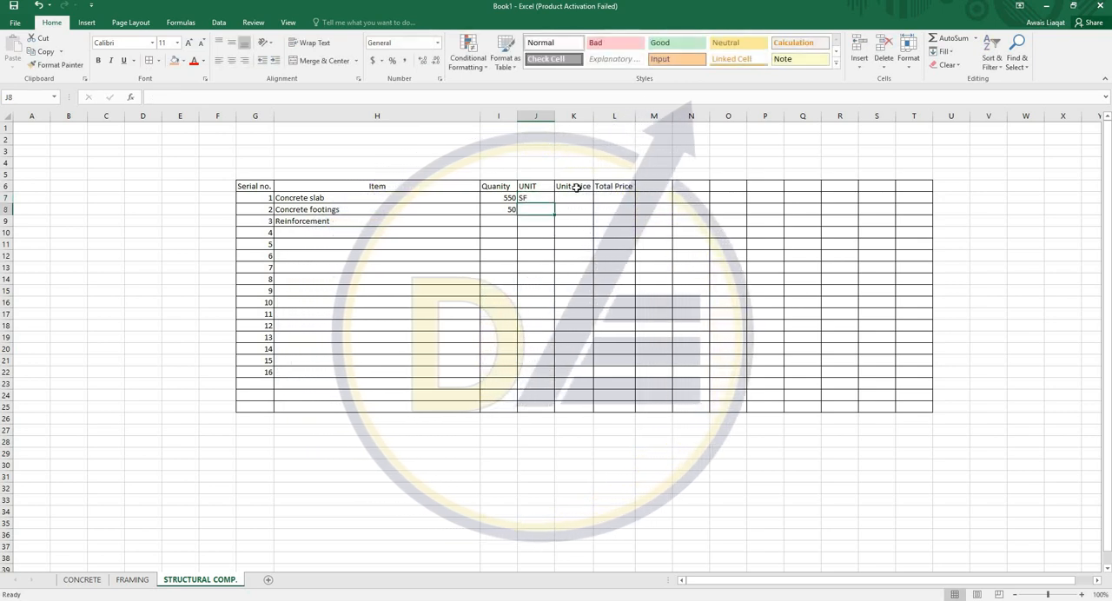
- Set the concrete footings' unit to CF, and give Reinforcement a quantity of 50 with the unit LBS
text(CF)
key(Return)
key(Left)
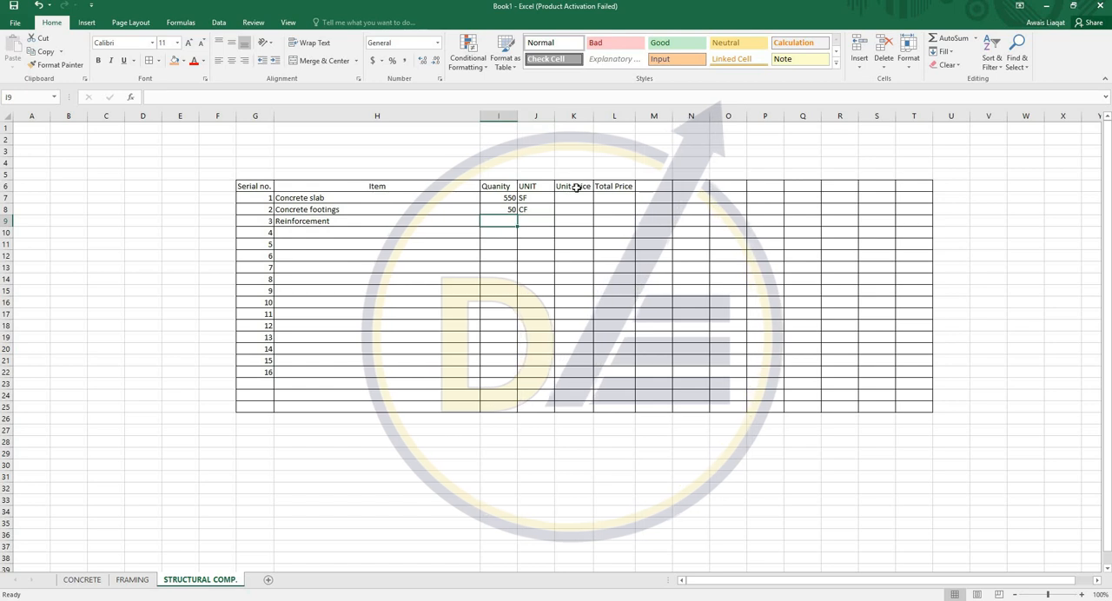
text(50)
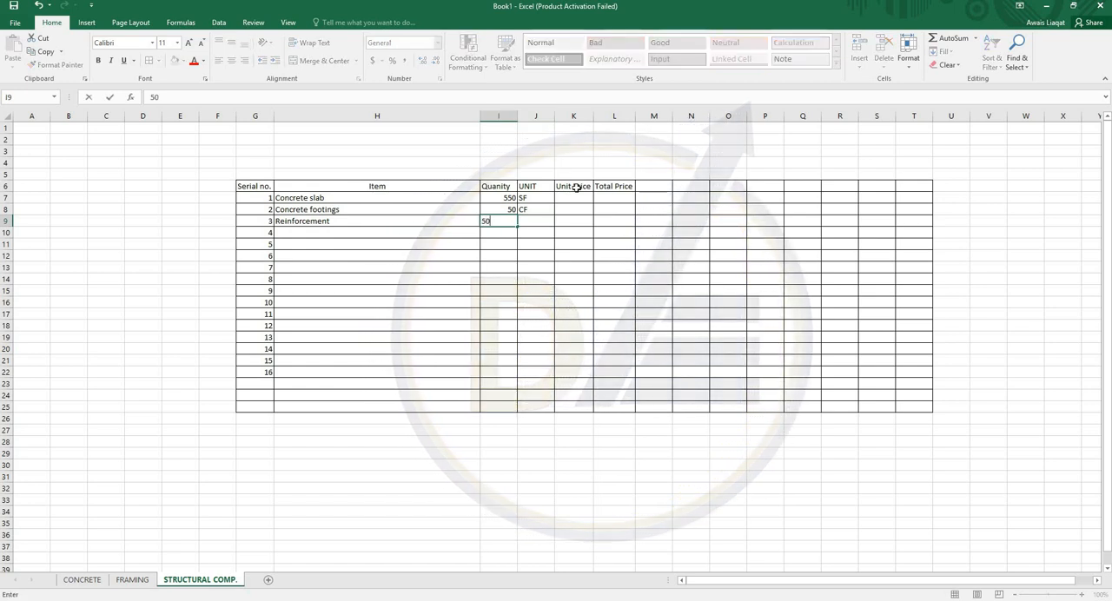
key(ctrl+Return)
text(LBS)
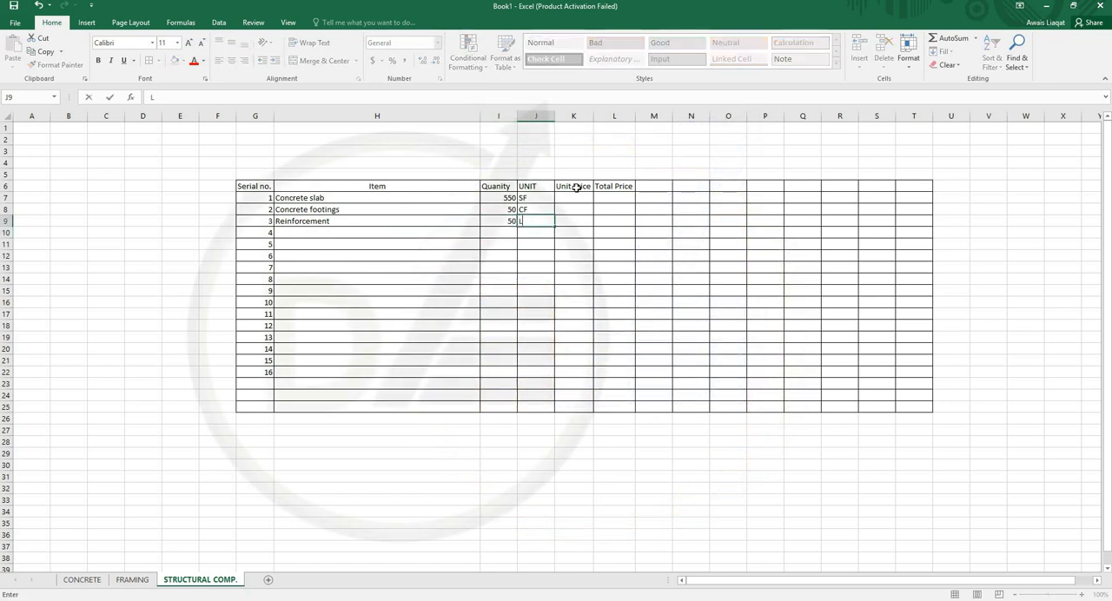
- Enter unit prices of 200 for the concrete slab, 12 for the concrete footings and 10 for the reinforcement
key(Up)
key(Up)
key(Right)
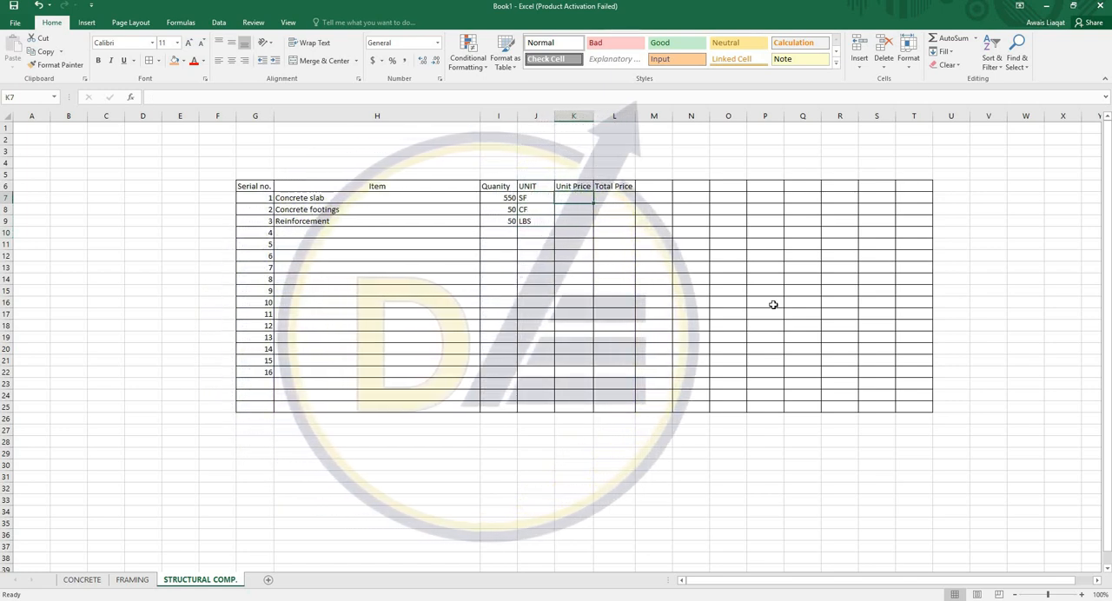
text(200)
key(Return)
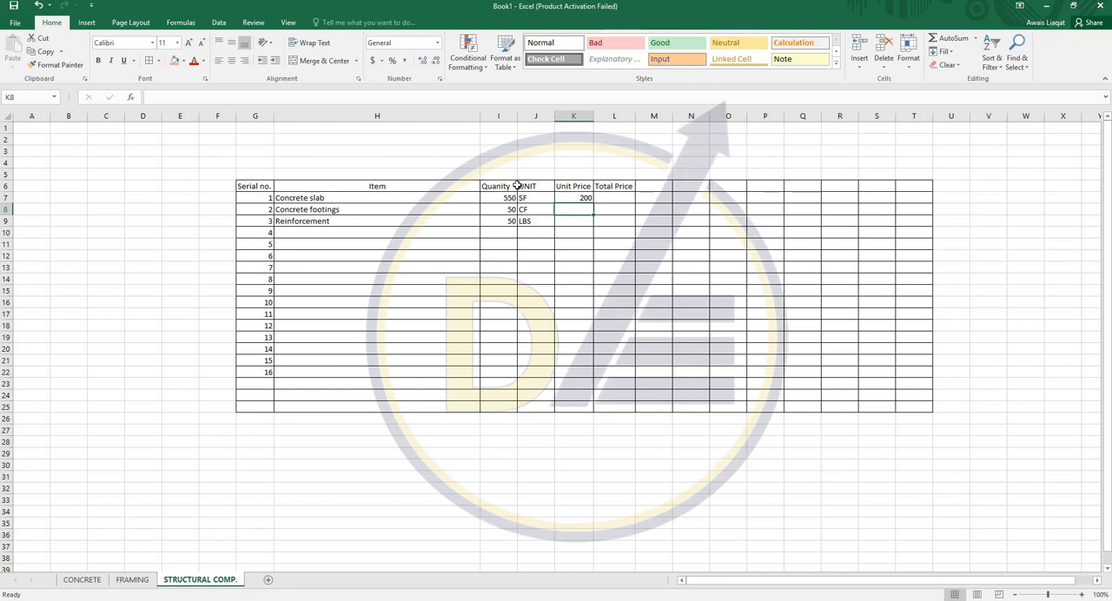
text(12)
key(Return)
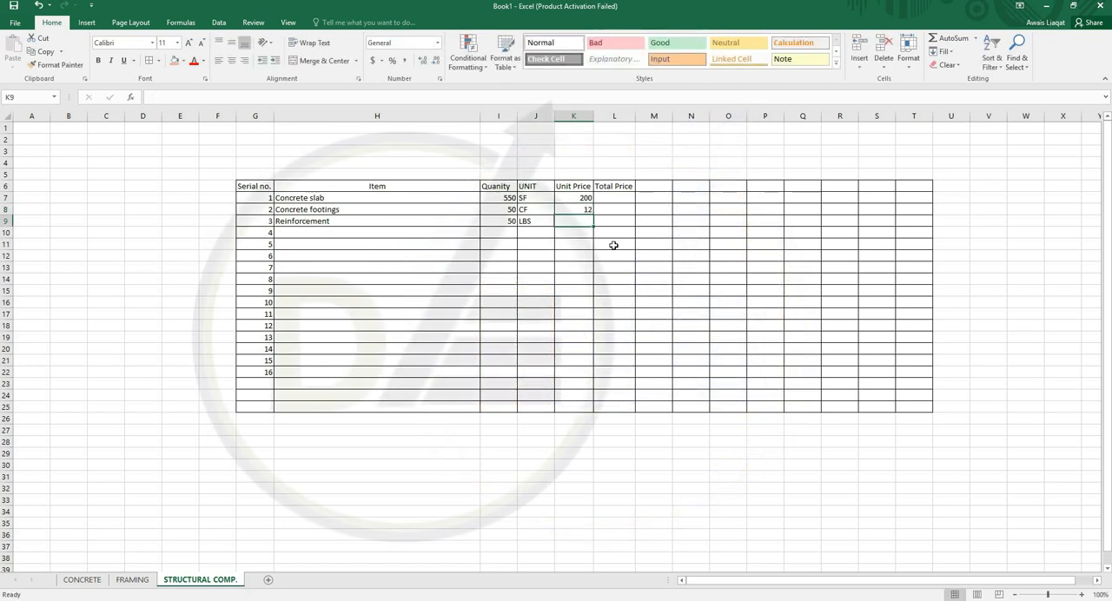
text(12)
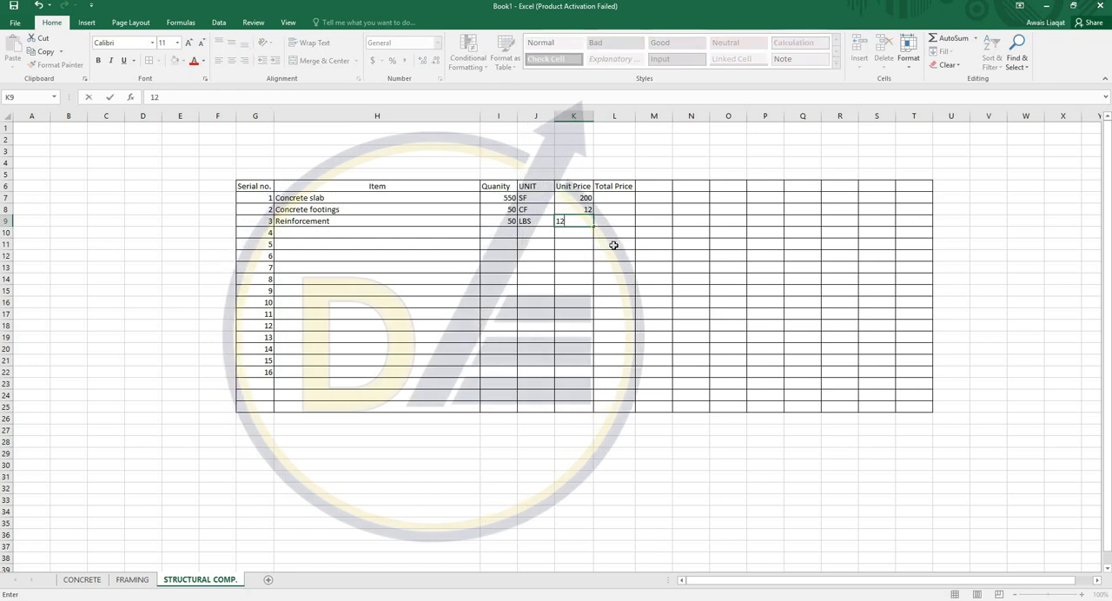
key(BackSpace)
text(0)
key(Return)
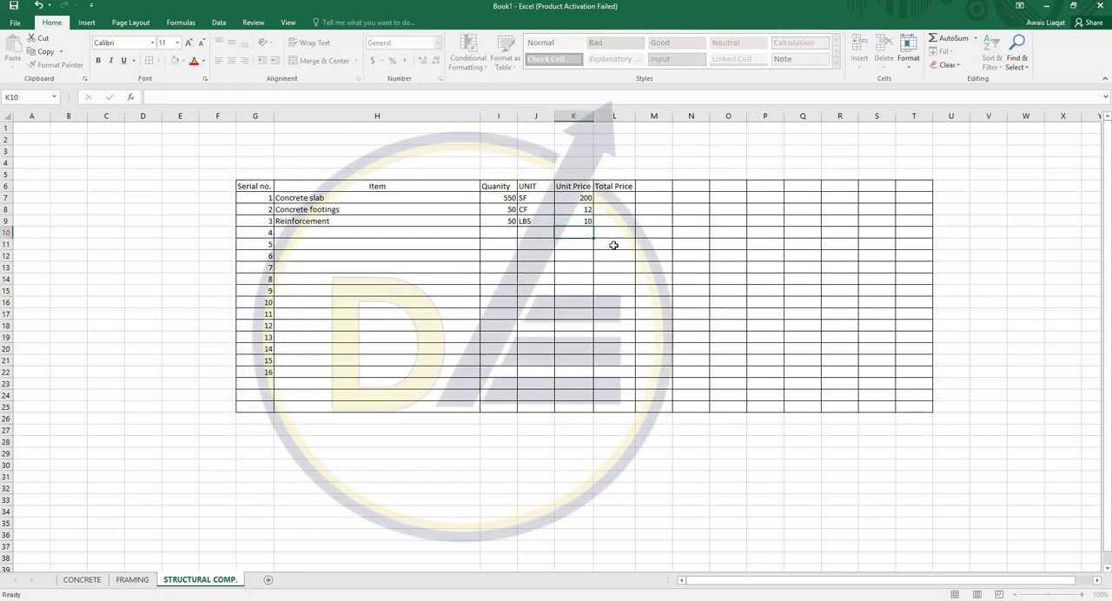
- Calculate the total price in L7 with the formula =K7*I7 and fill it down to L9
key(Up)
key(Up)
key(Up)
key(Right)
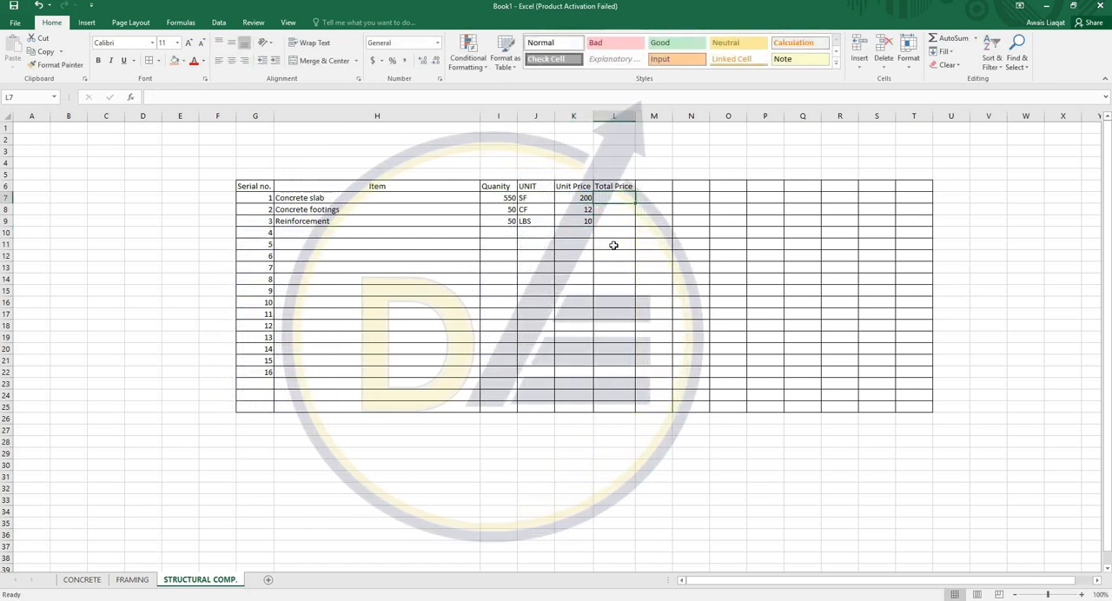
text(=)
key(Left)
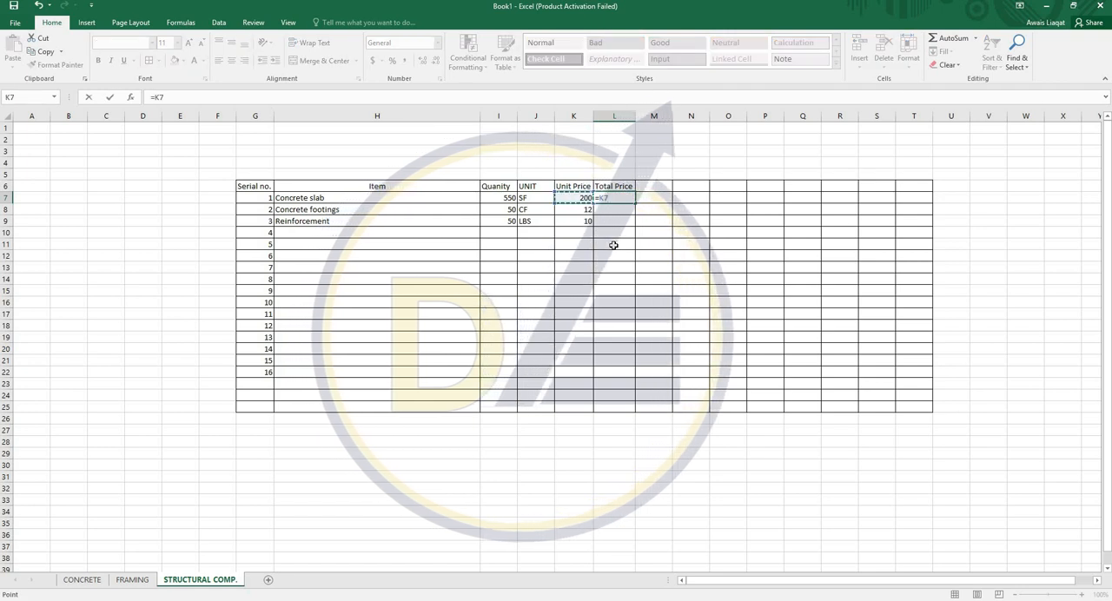
text(*)
click(495, 199)
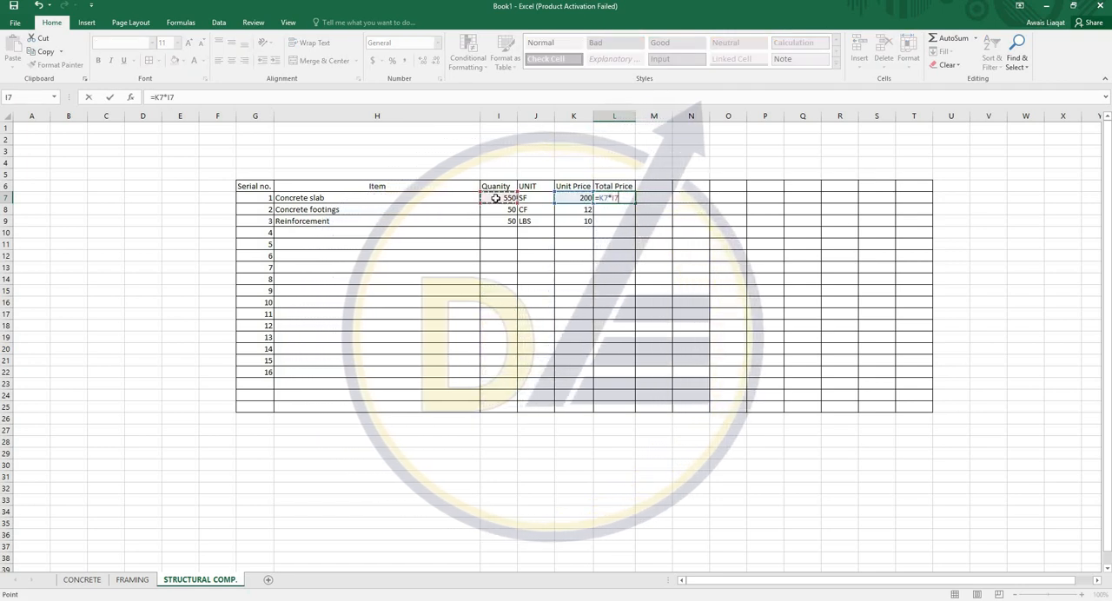
key(ctrl+Return)
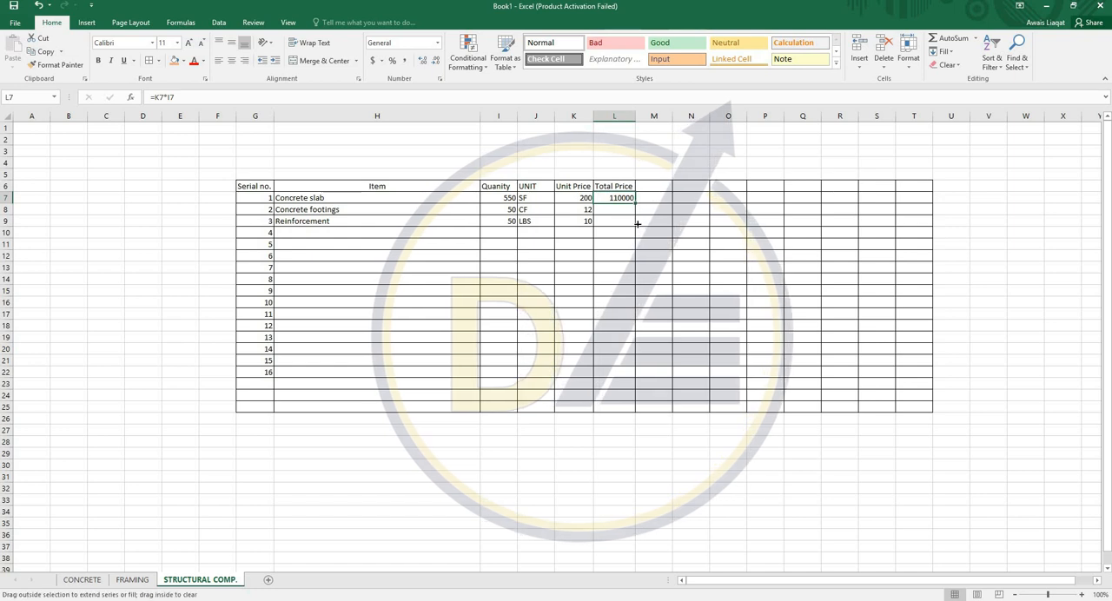
drag(637, 224, 636, 226)
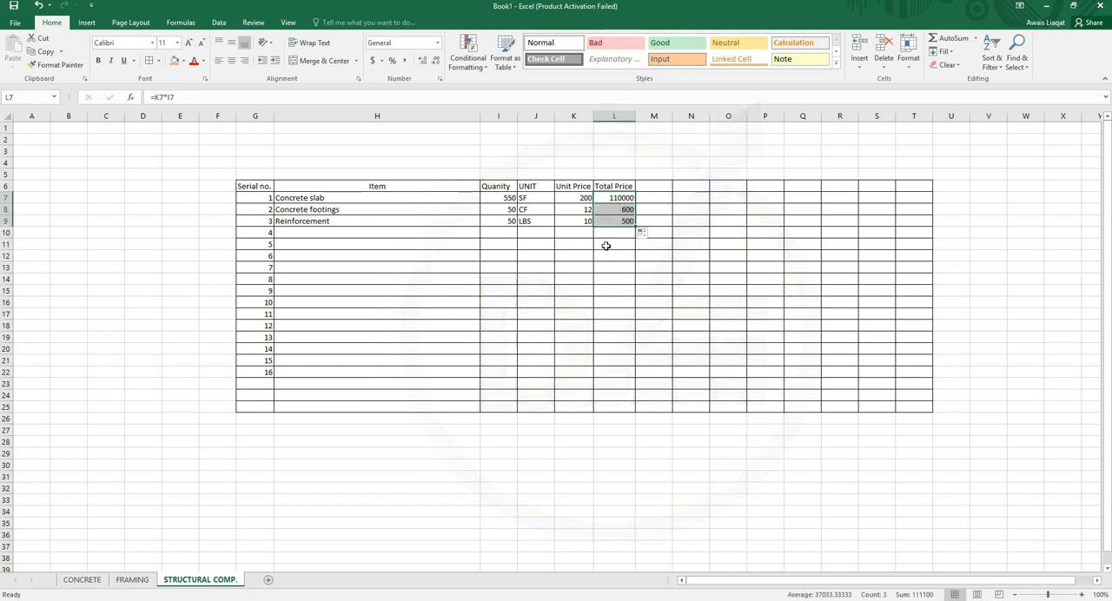
- Merge and center J26:K26 below the table and label it "TOTAL PRICE ="
click(324, 60)
text(TOTAL PRICE)
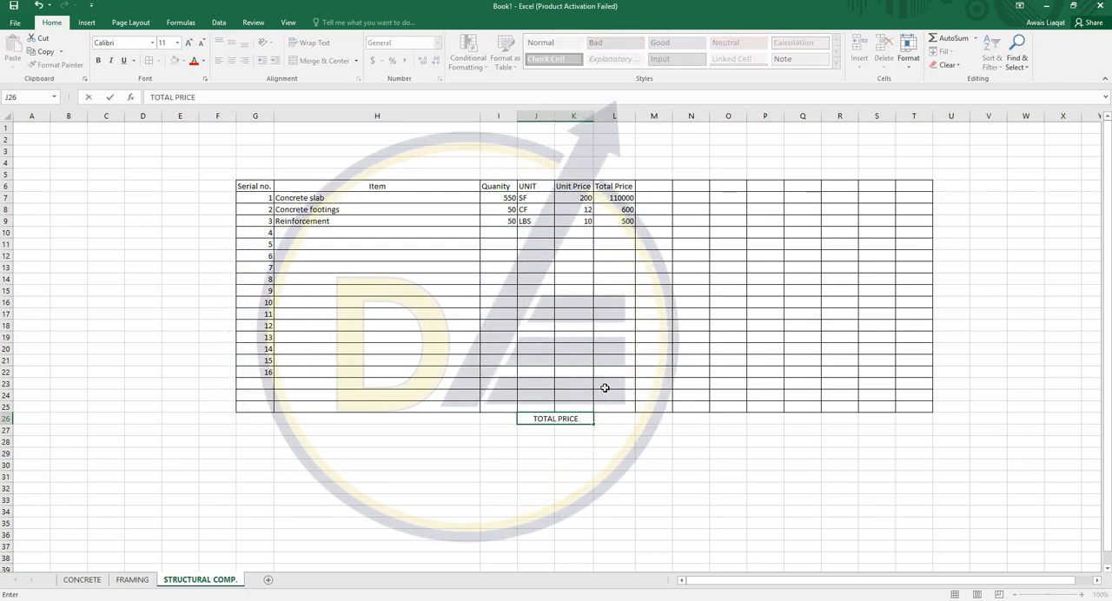
text( =)
key(Tab)
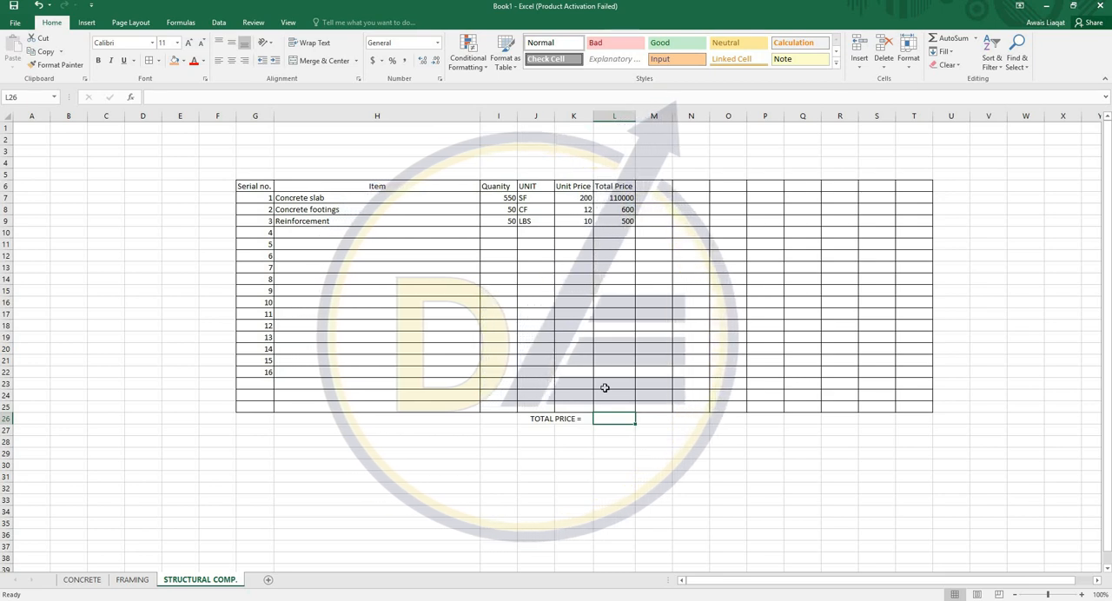
- Sum the item totals in L26 with the formula =SUM(L7:L9)
text(=)
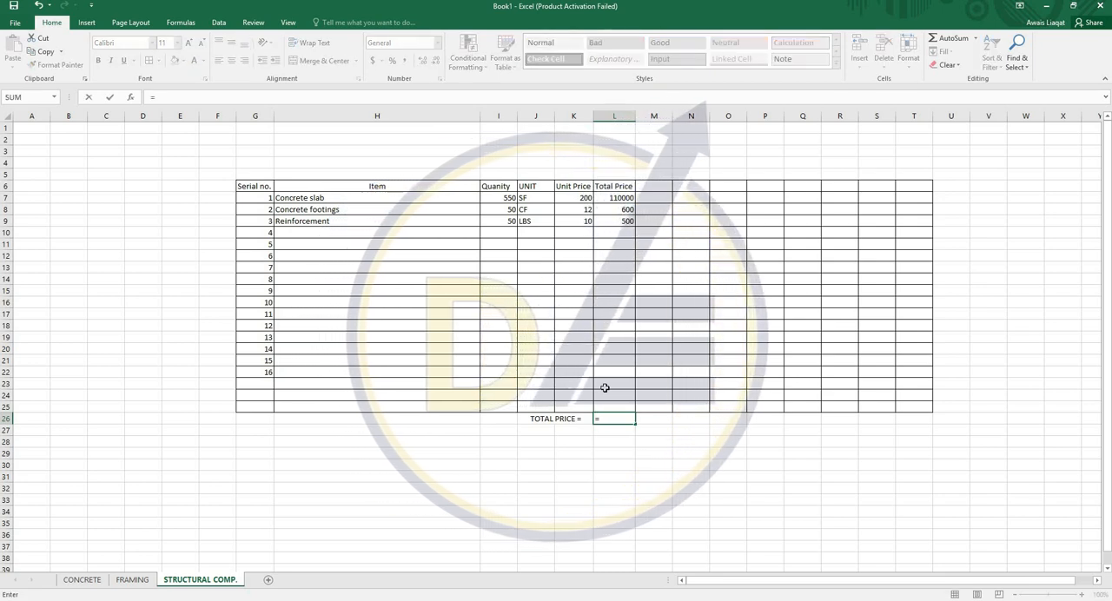
text(sum()
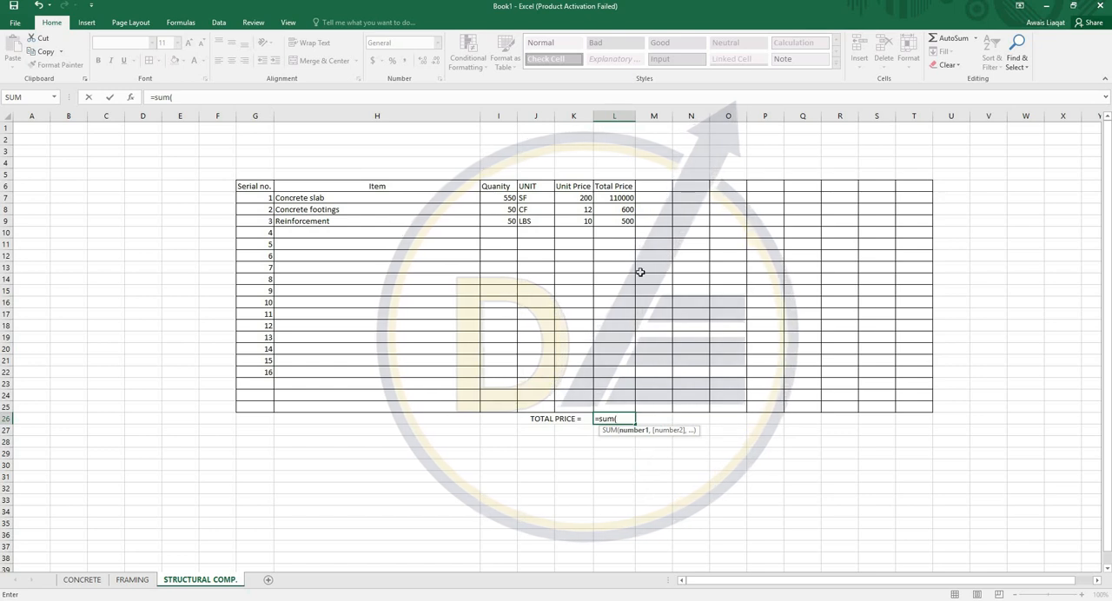
drag(620, 198, 622, 221)
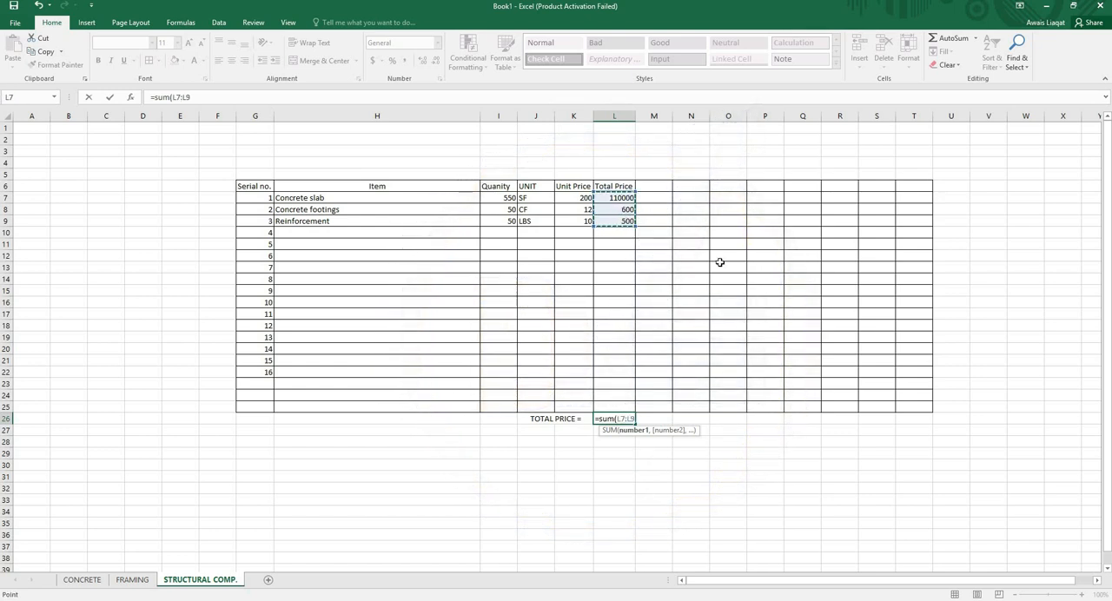
text())
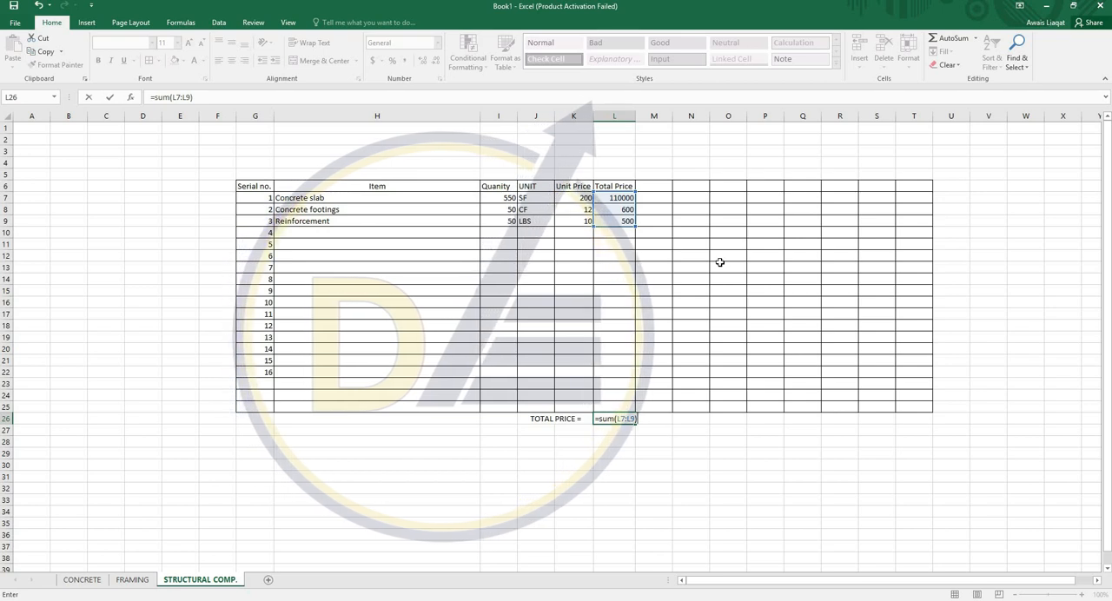
key(ctrl+Return)
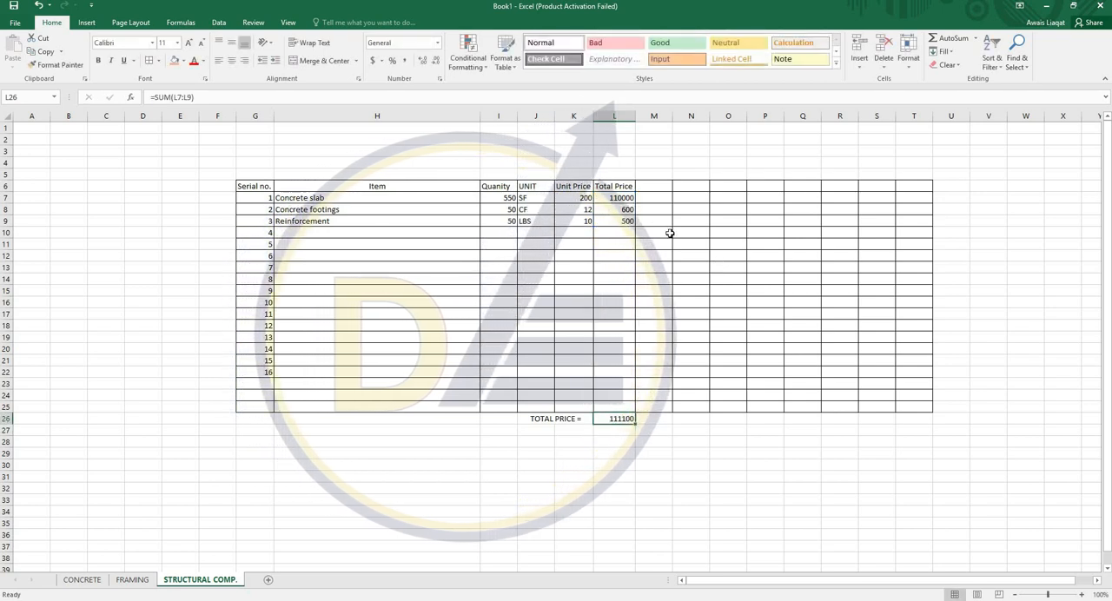
double_click(616, 419)
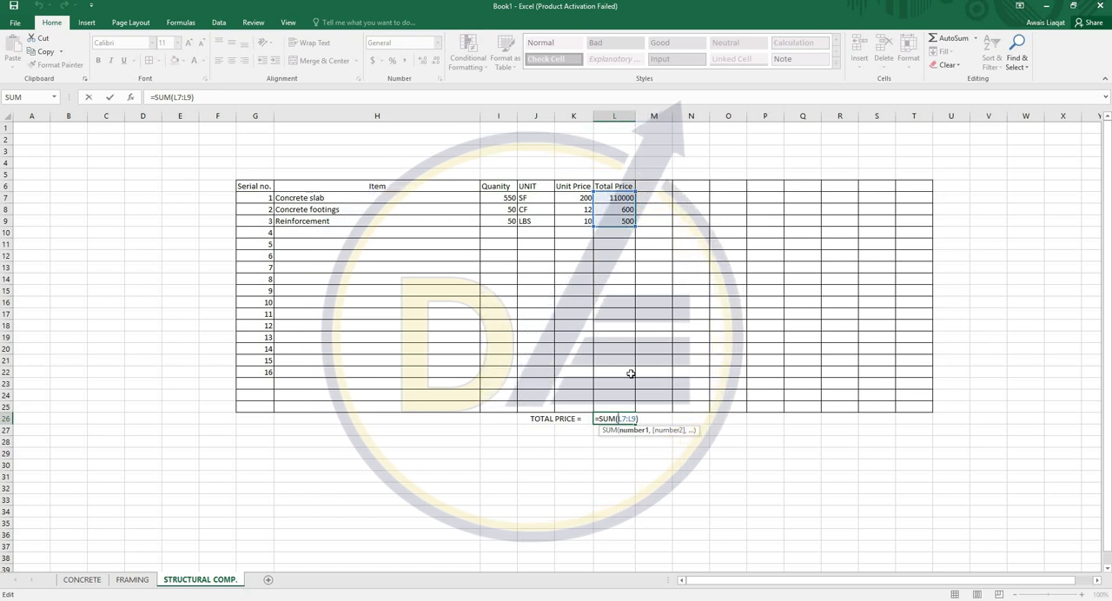
key(Return)
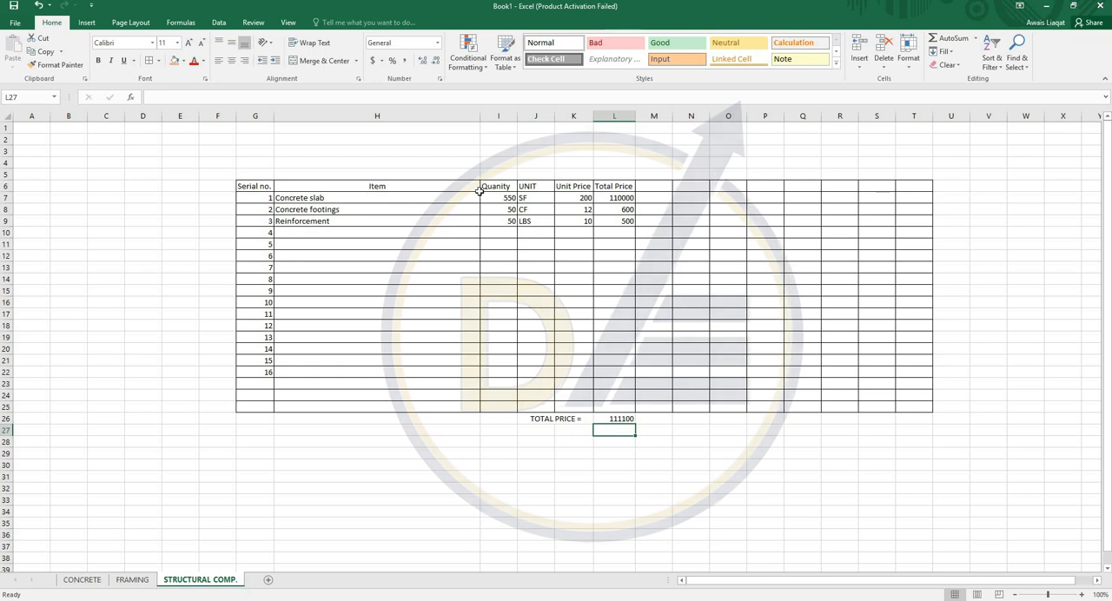
- Remove the empty bordered columns M to T from the table and narrow the Item column
drag(652, 116, 910, 114)
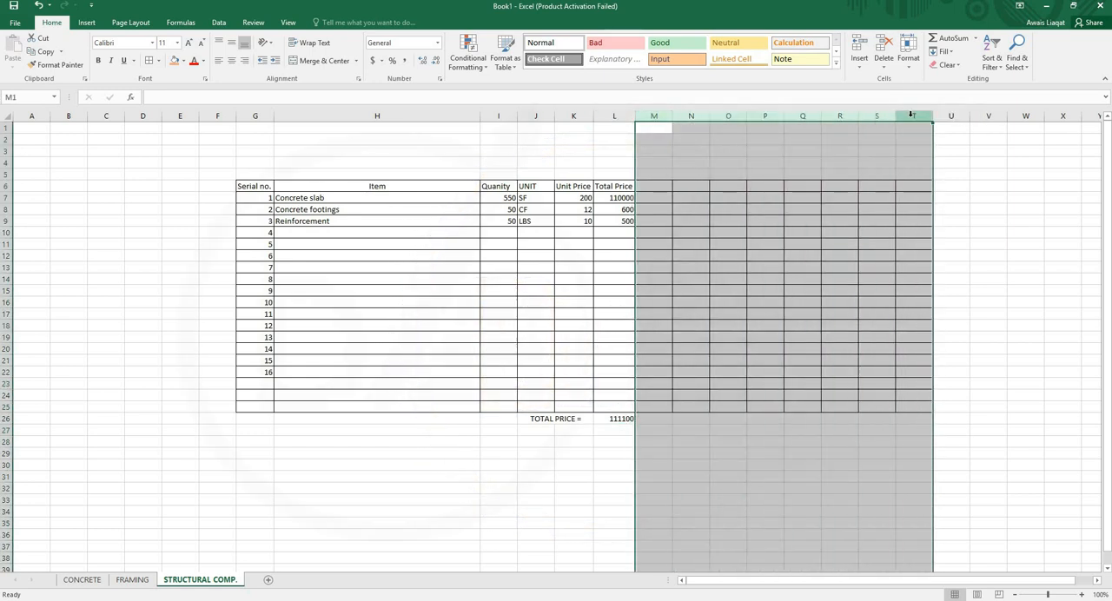
click(939, 209)
click(427, 255)
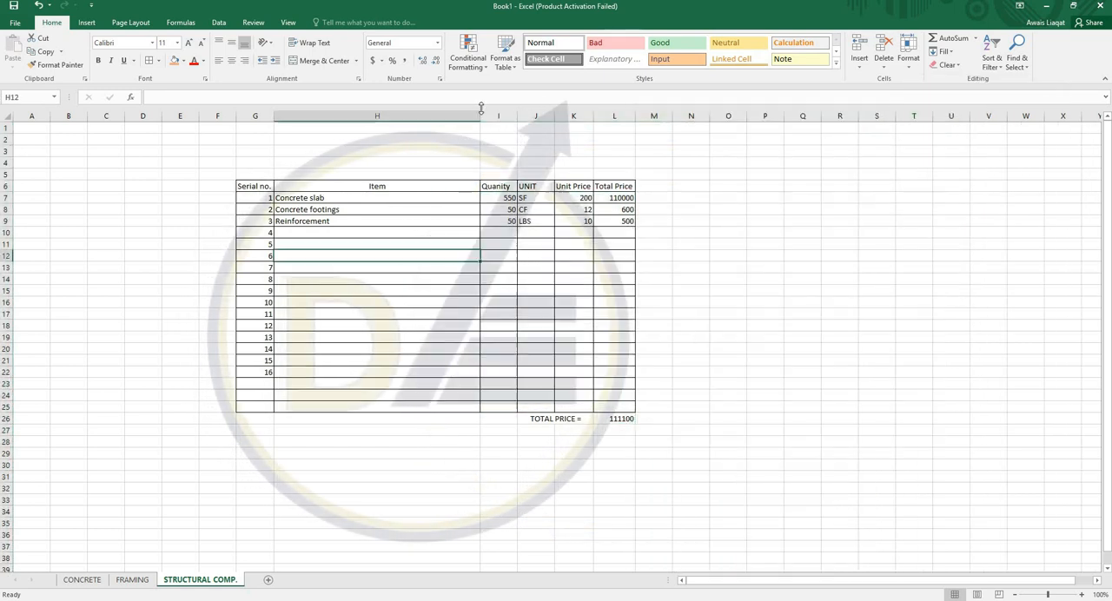
drag(481, 112, 403, 129)
click(336, 153)
- Format the table headings in G6:L6 as centered and bold with a light blue fill
drag(263, 182, 539, 184)
click(231, 60)
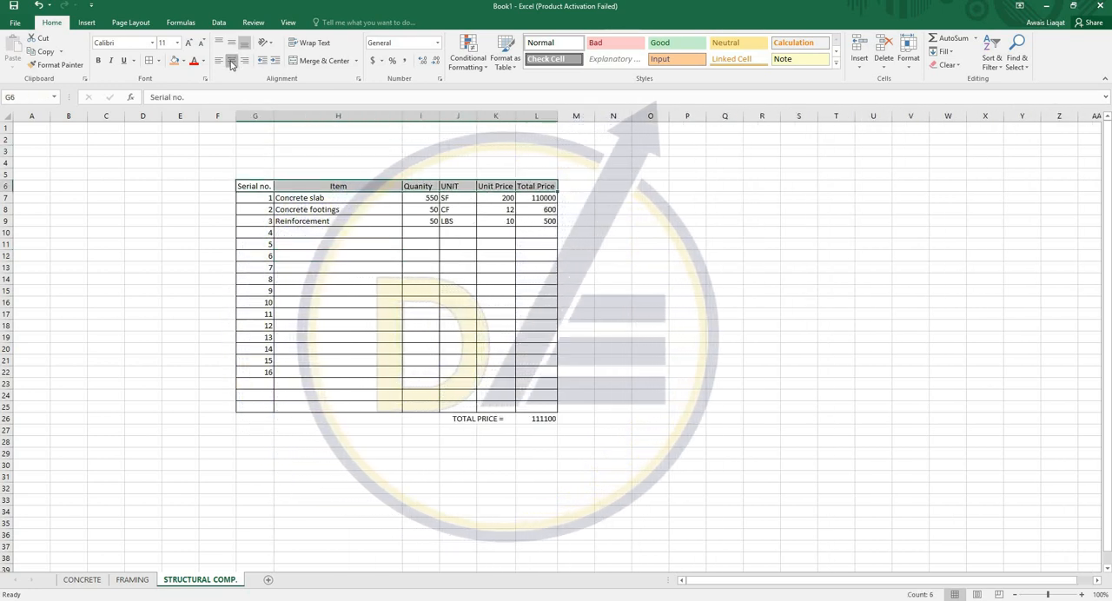
drag(247, 183, 543, 186)
key(ctrl+b)
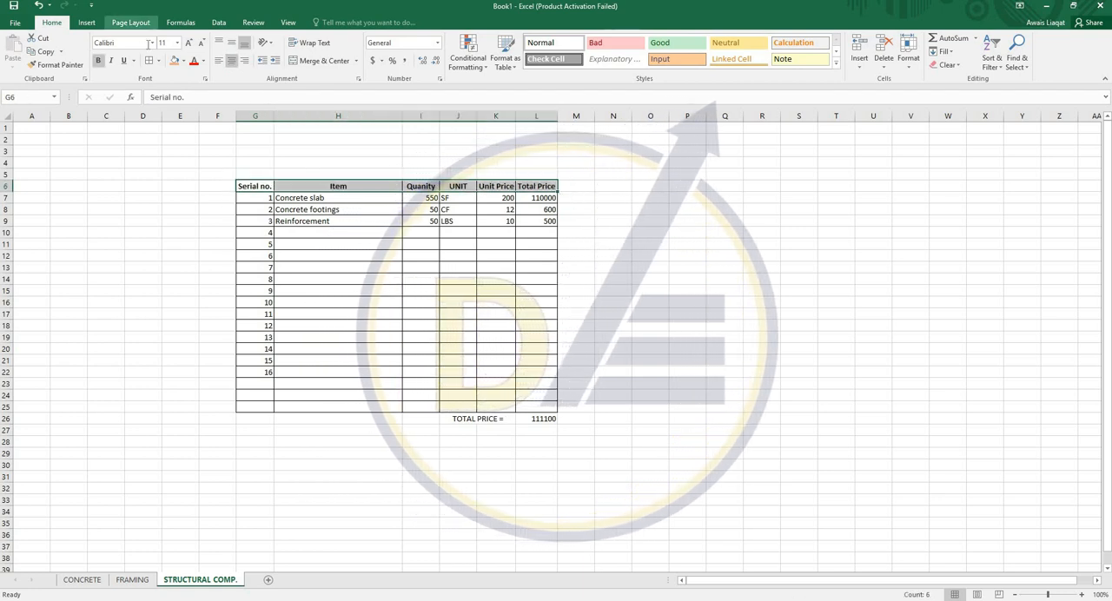
click(182, 60)
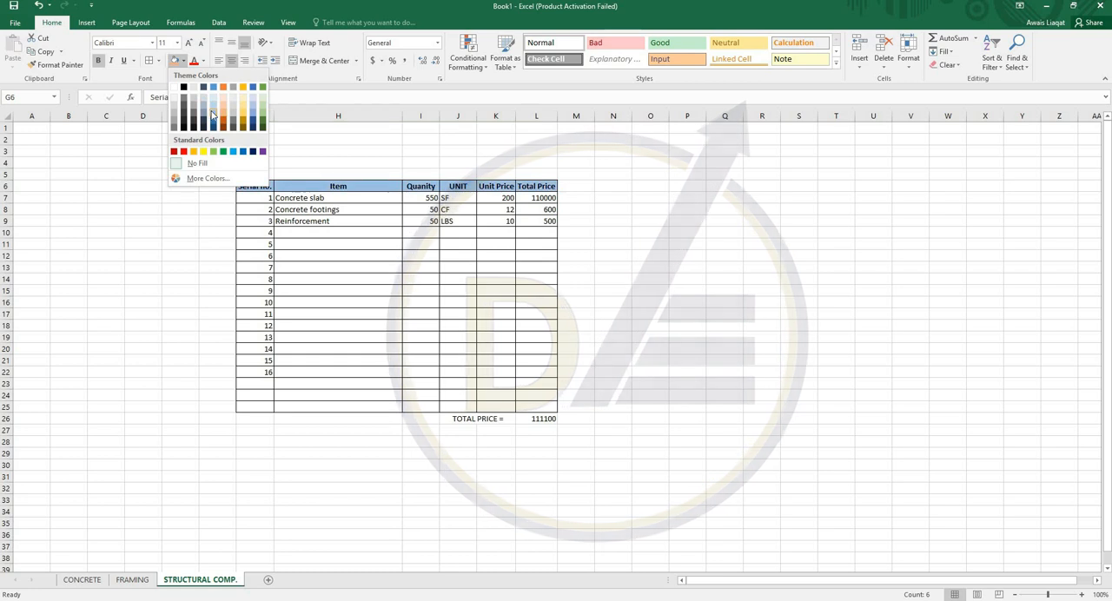
click(214, 114)
click(325, 161)
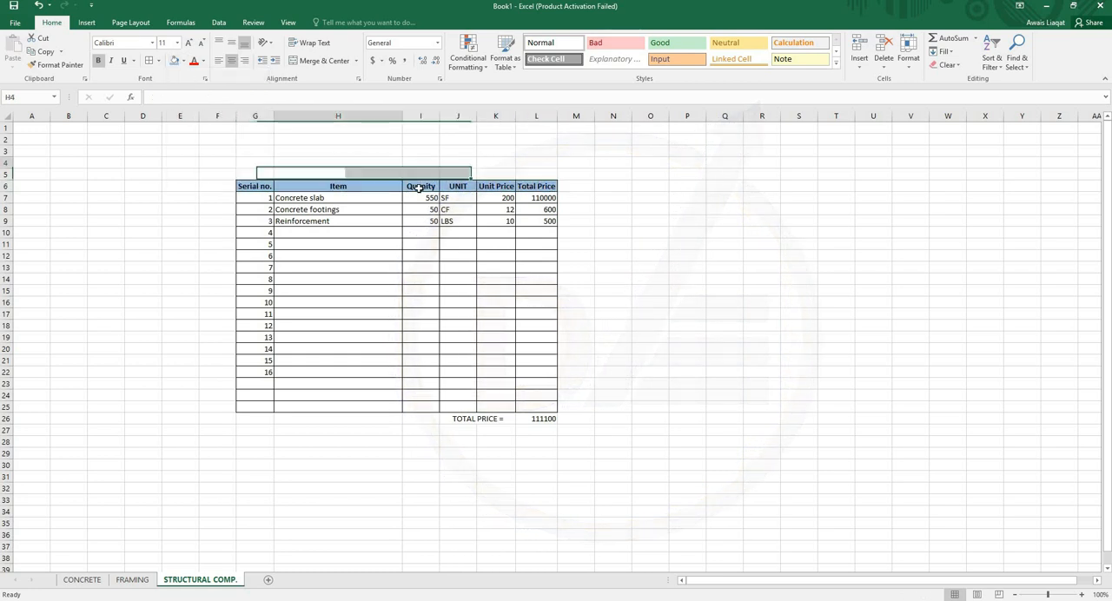
- Check which cells the total price formula in L26 adds up
double_click(536, 418)
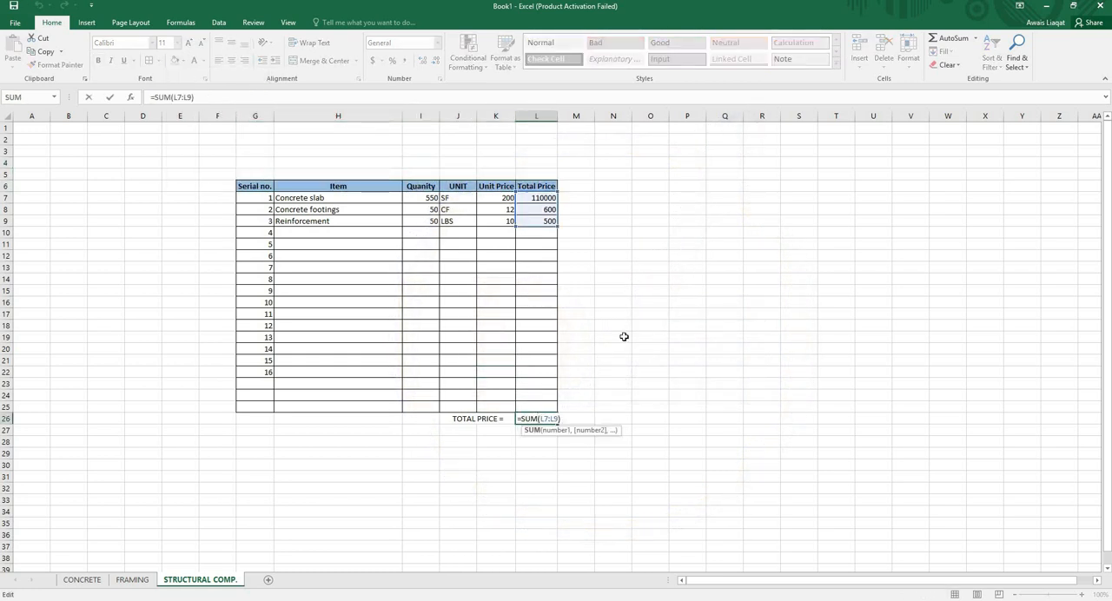
key(Return)
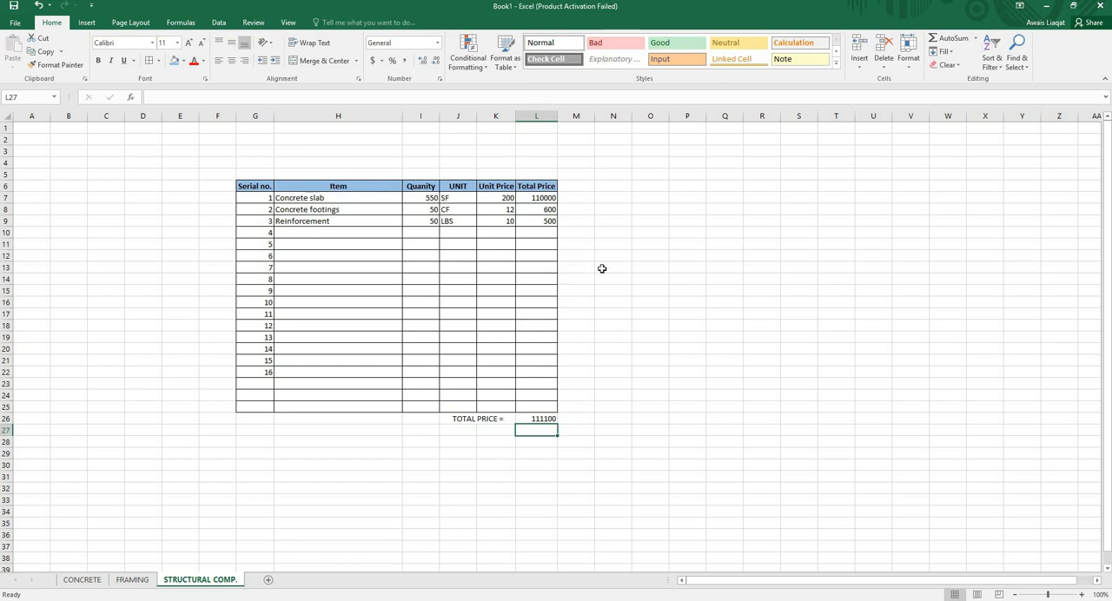
- Enter the multiplication formula =J30*M30 in J34 below the table
scroll(583, 313, down, 2)
click(462, 441)
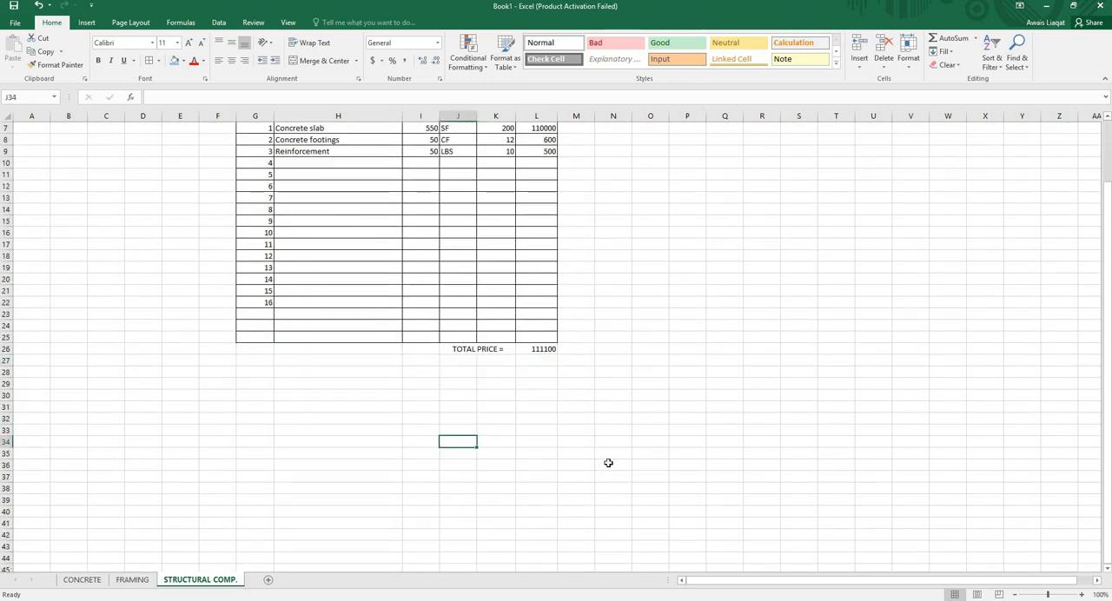
text(=)
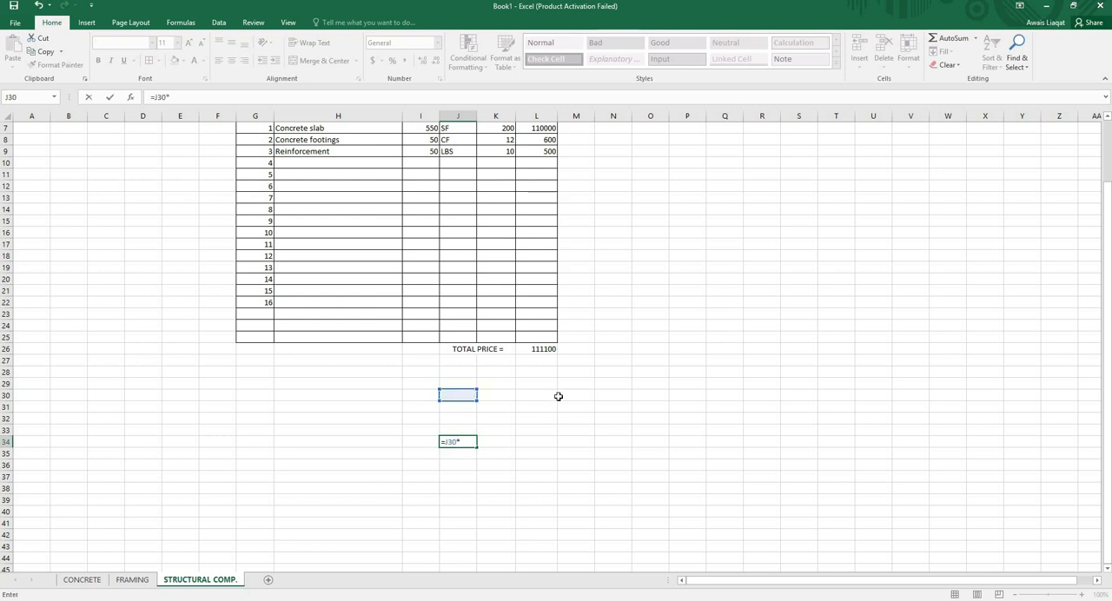
key(Return)
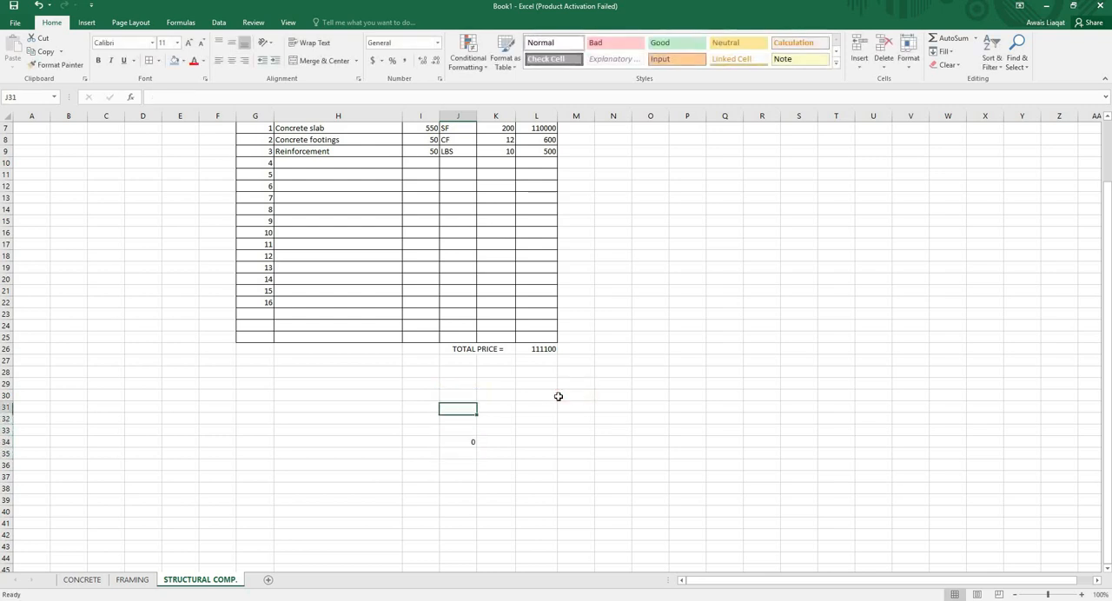
- Enter the value 100 in J30 and the value 200 in M30
text(100)
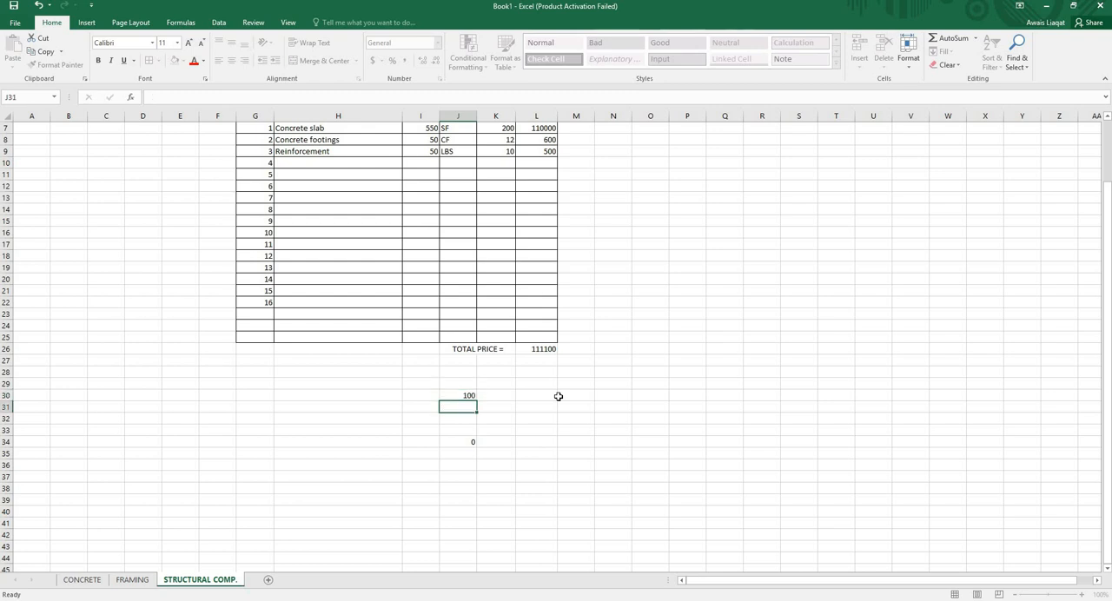
key(Up)
key(Right)
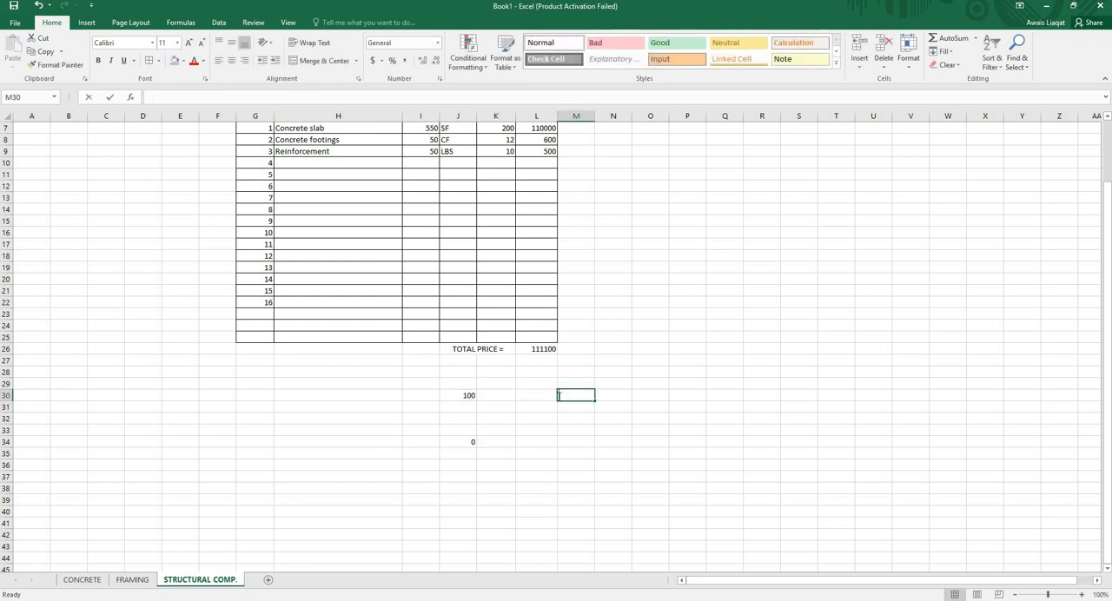
text(200)
key(Return)
- Check which cells the multiplication formula in J34 refers to, leaving the formula as it is
click(466, 444)
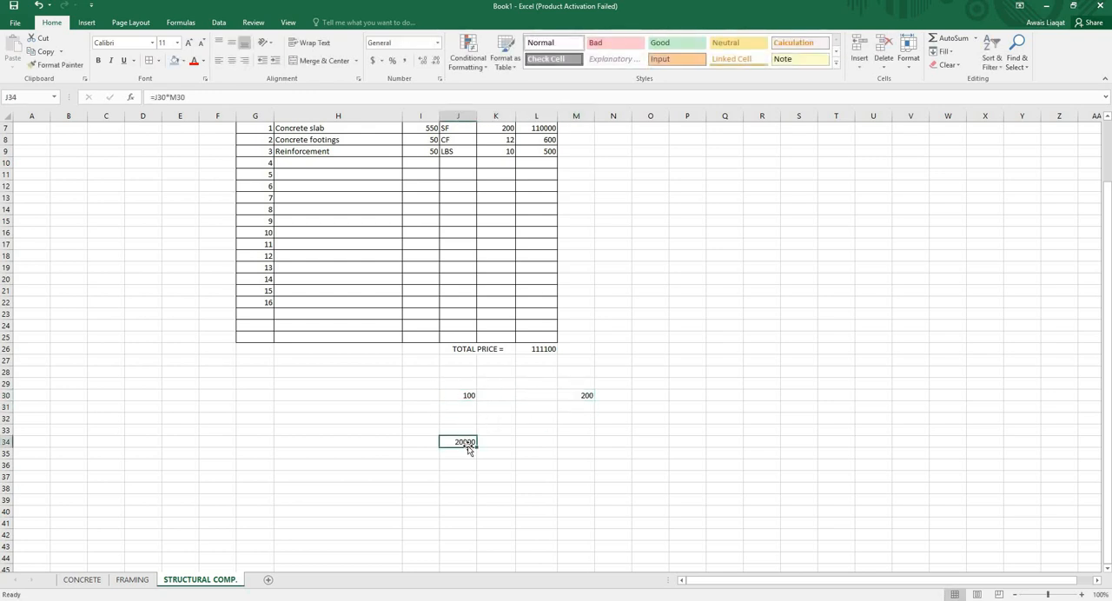
double_click(466, 442)
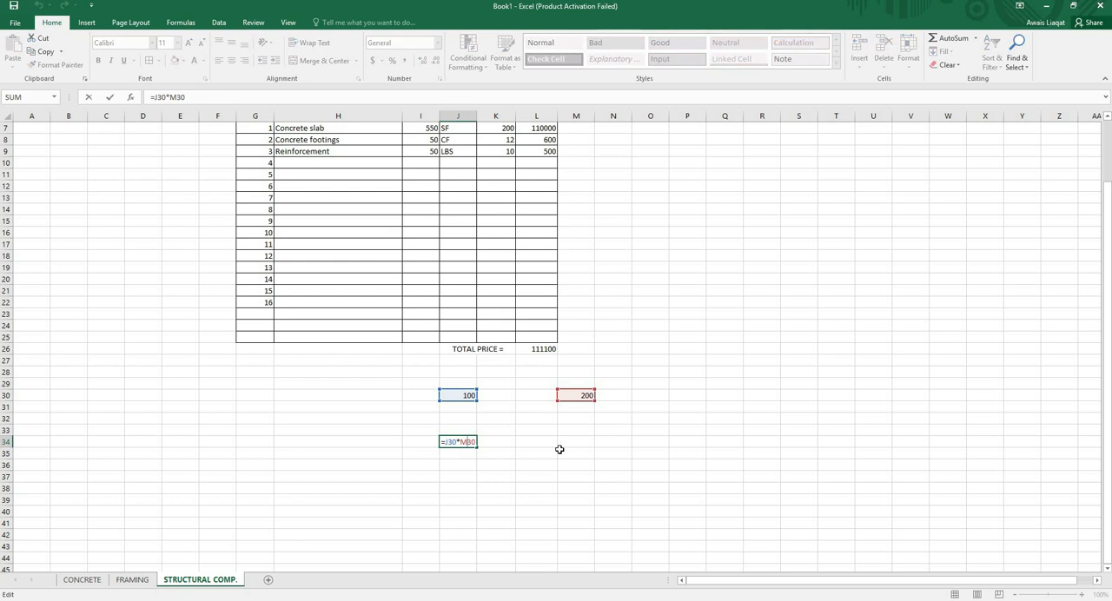
key(Return)
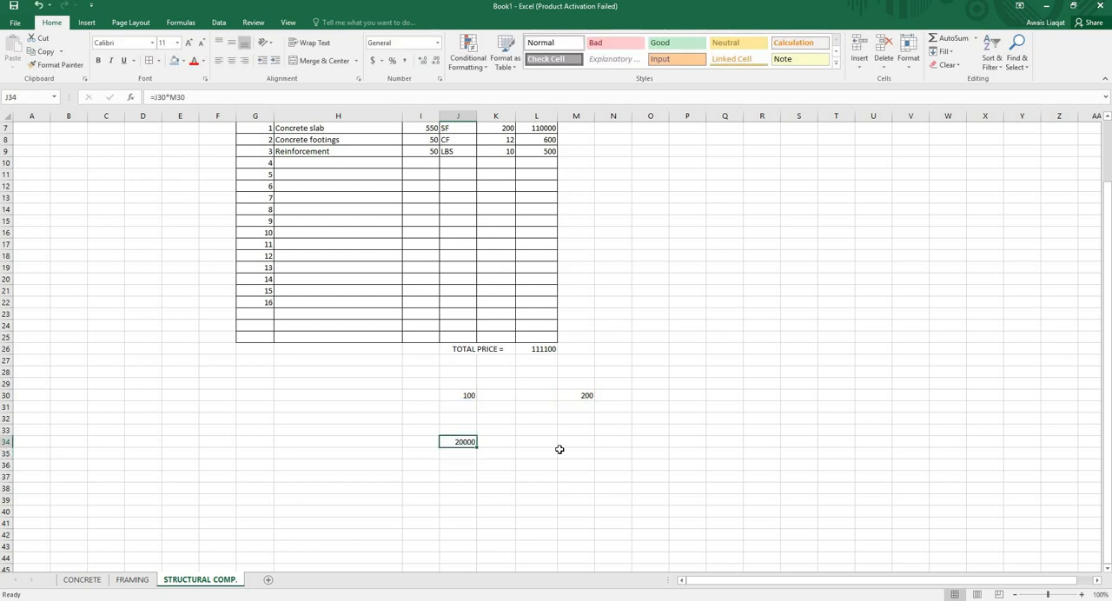
scroll(429, 383, up, 2)
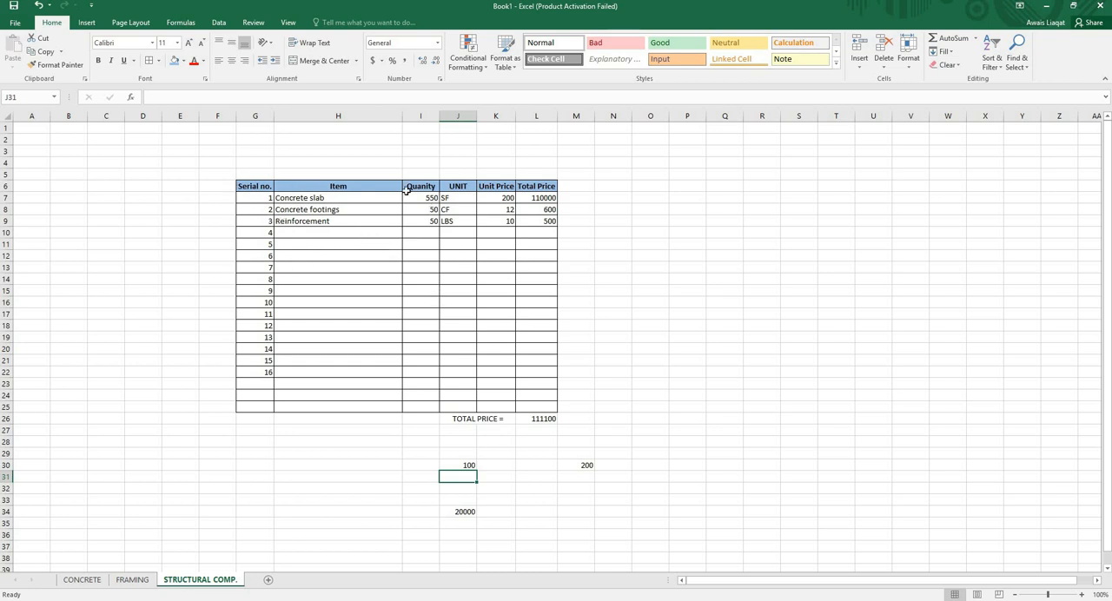
click(258, 186)
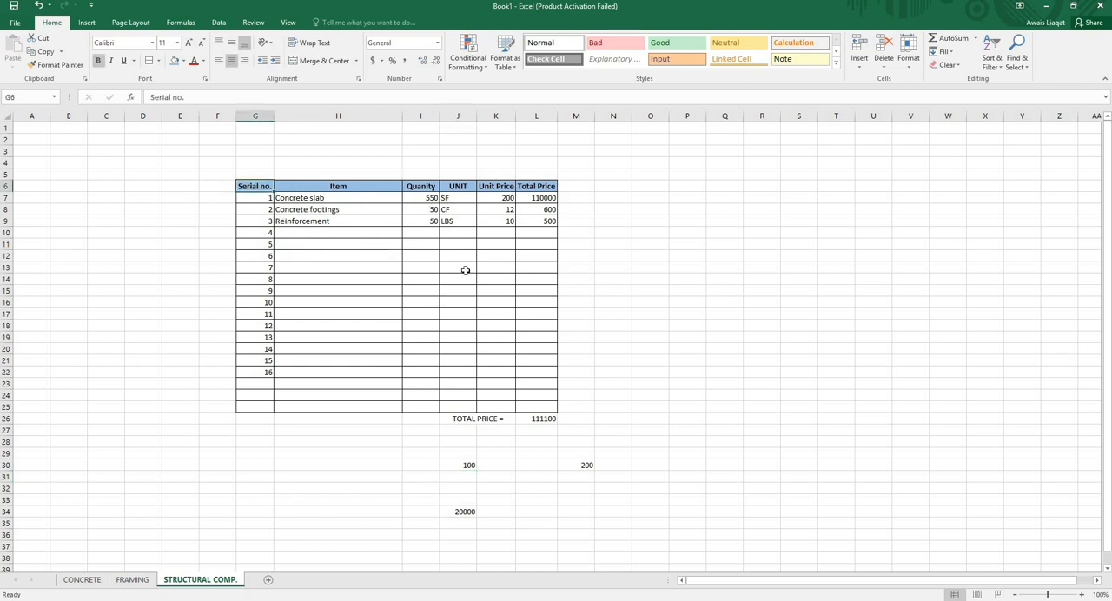
scroll(516, 313, down, 3)
scroll(765, 339, up, 3)
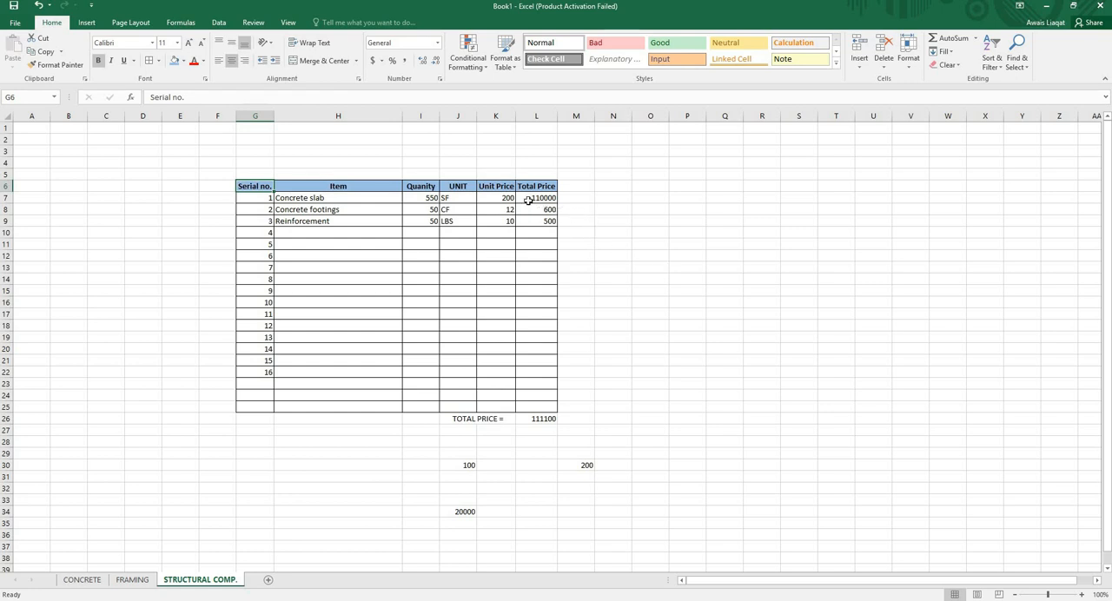
click(430, 174)
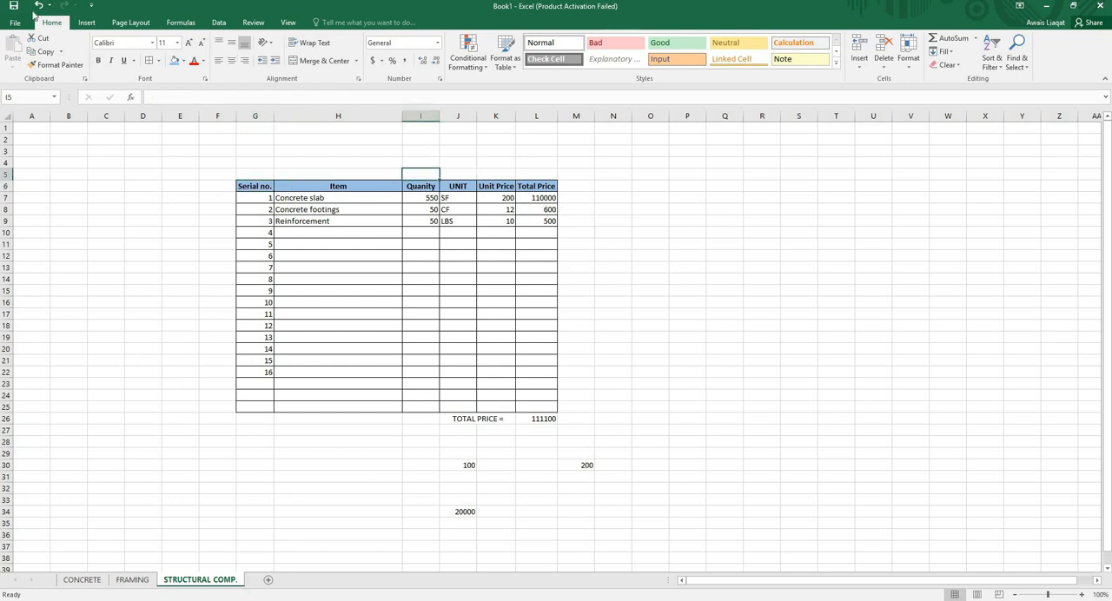
key(ctrl+s)
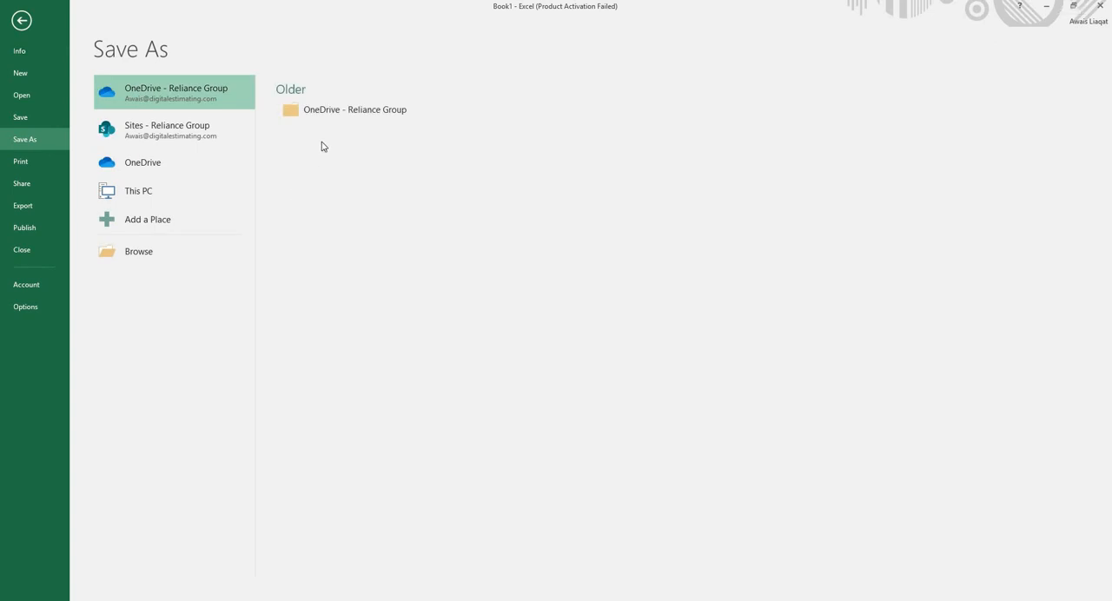
click(23, 19)
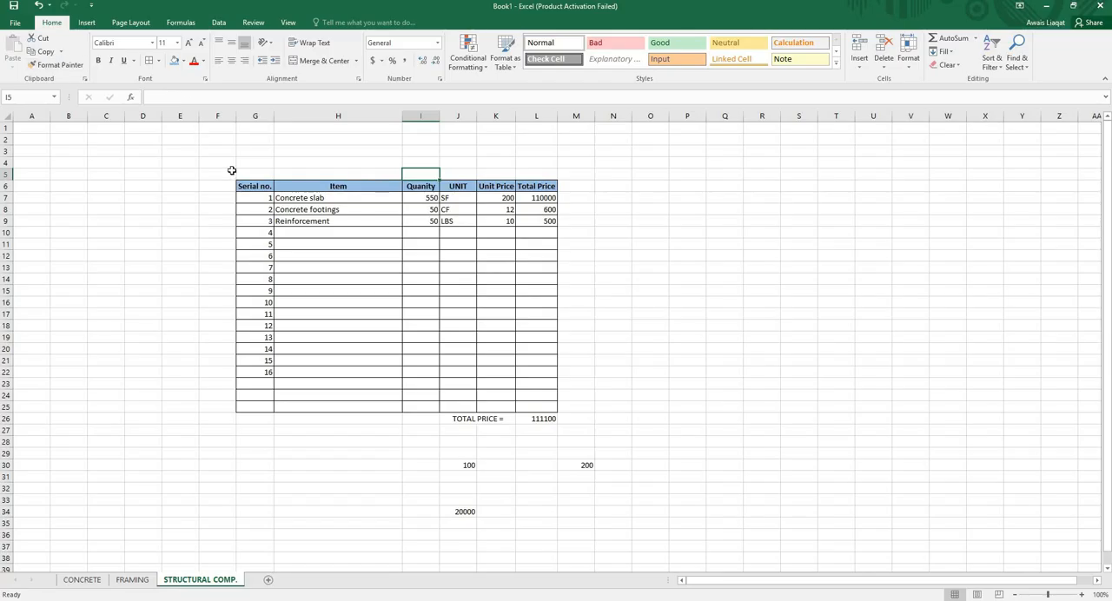
key(ctrl+s)
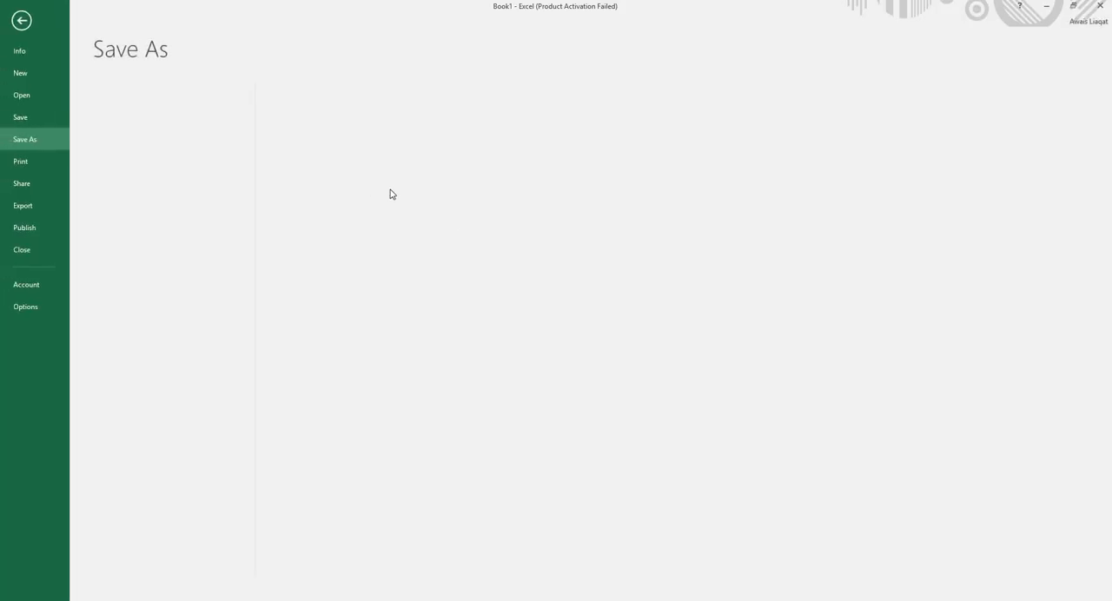
click(26, 20)
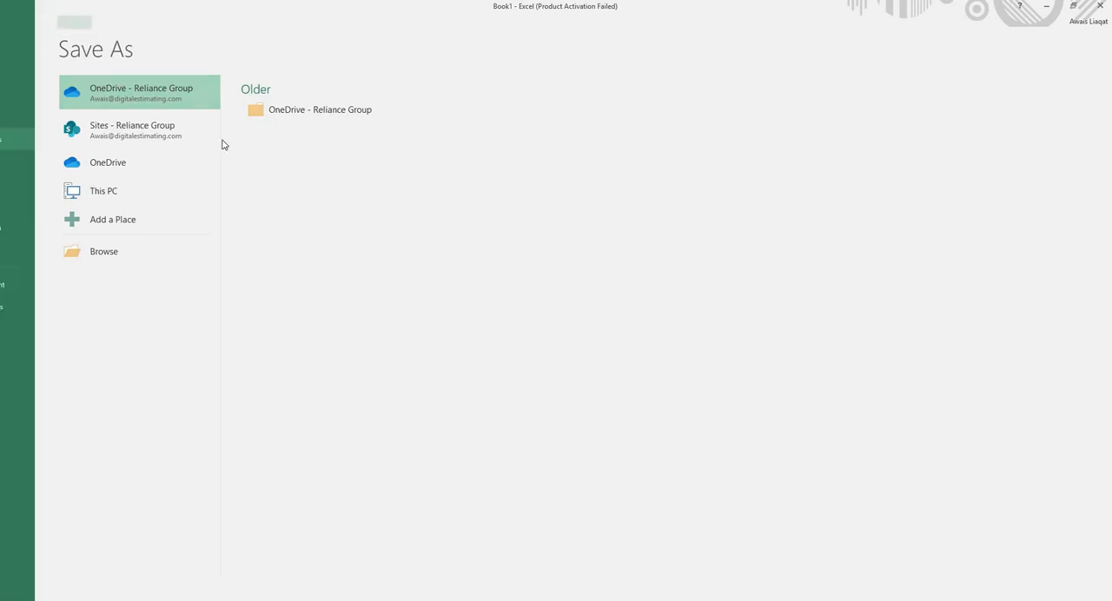
- Save the workbook to the computer's Desktop as an Excel Workbook named "Excel sheet"
key(ctrl+s)
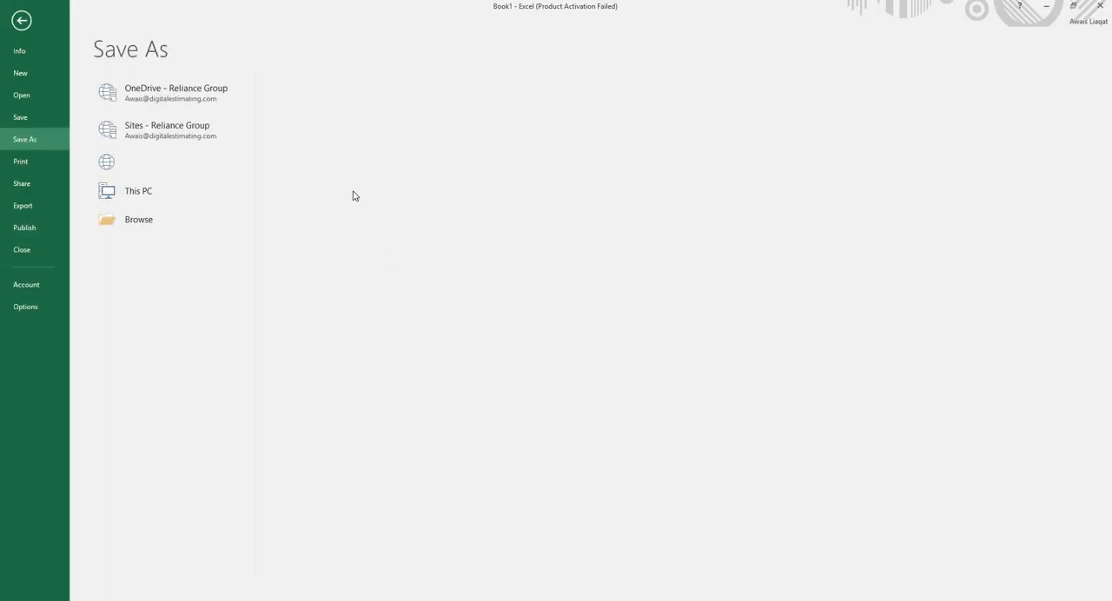
click(182, 192)
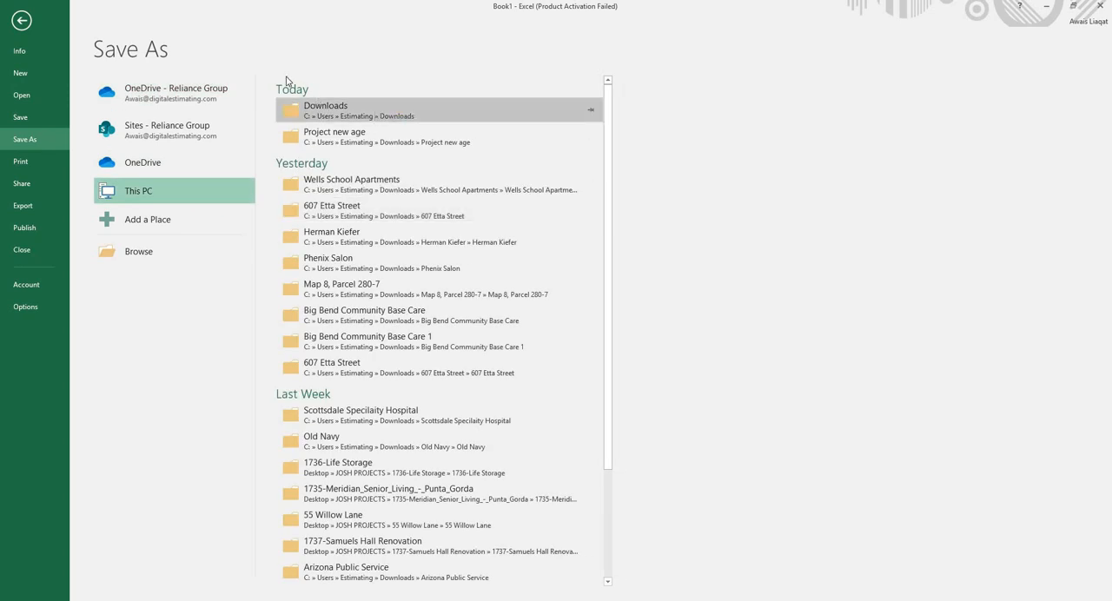
click(73, 81)
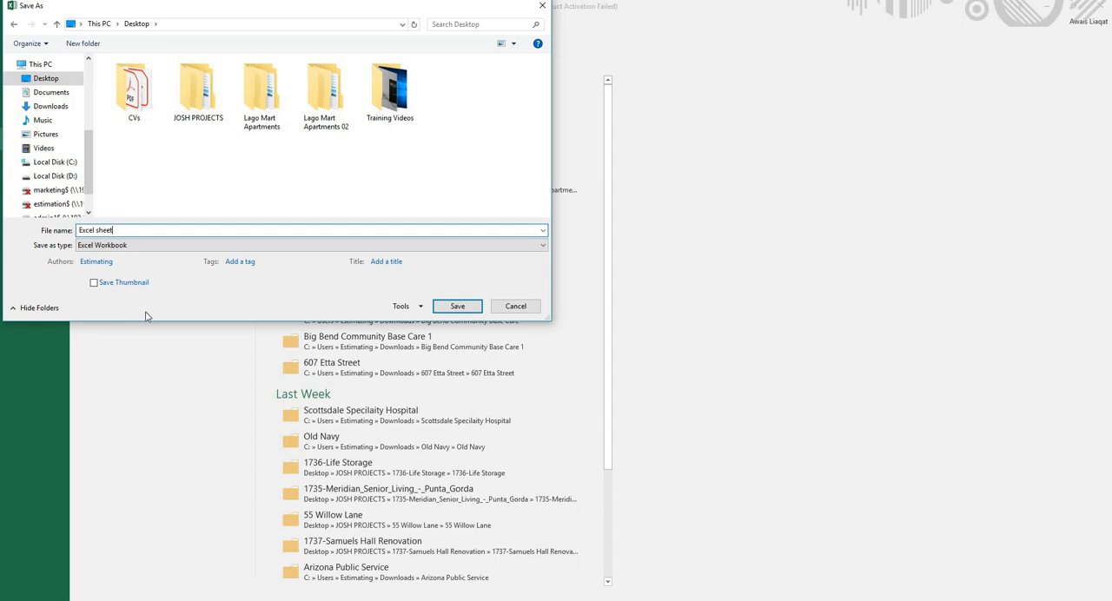
click(462, 309)
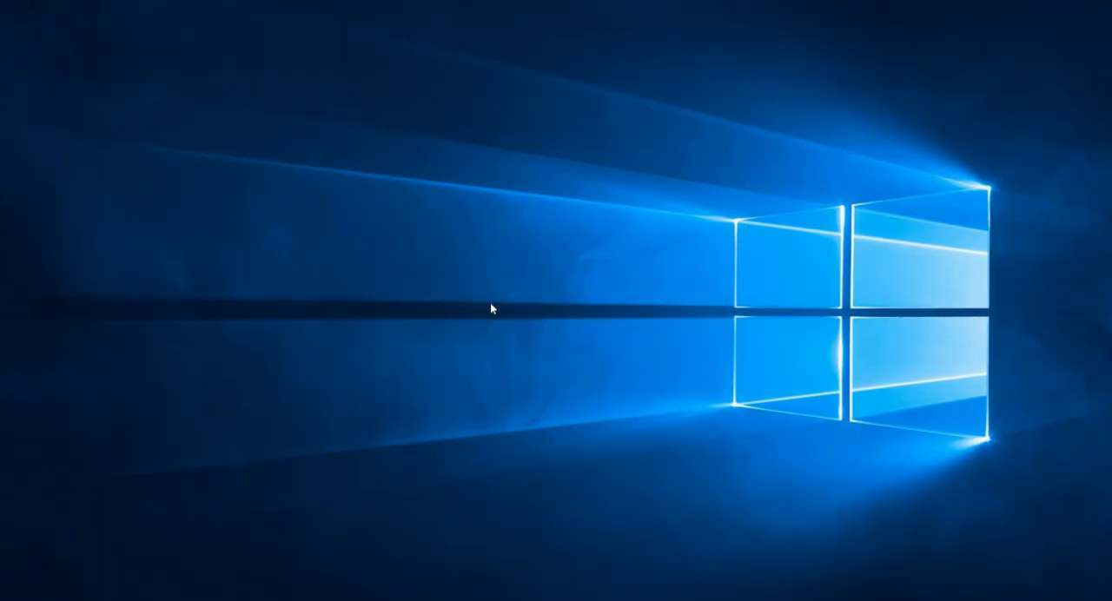
- Close the workbook, reopen the "Excel sheet" file from the desktop and maximize its window
right_click(461, 268)
click(491, 303)
double_click(582, 256)
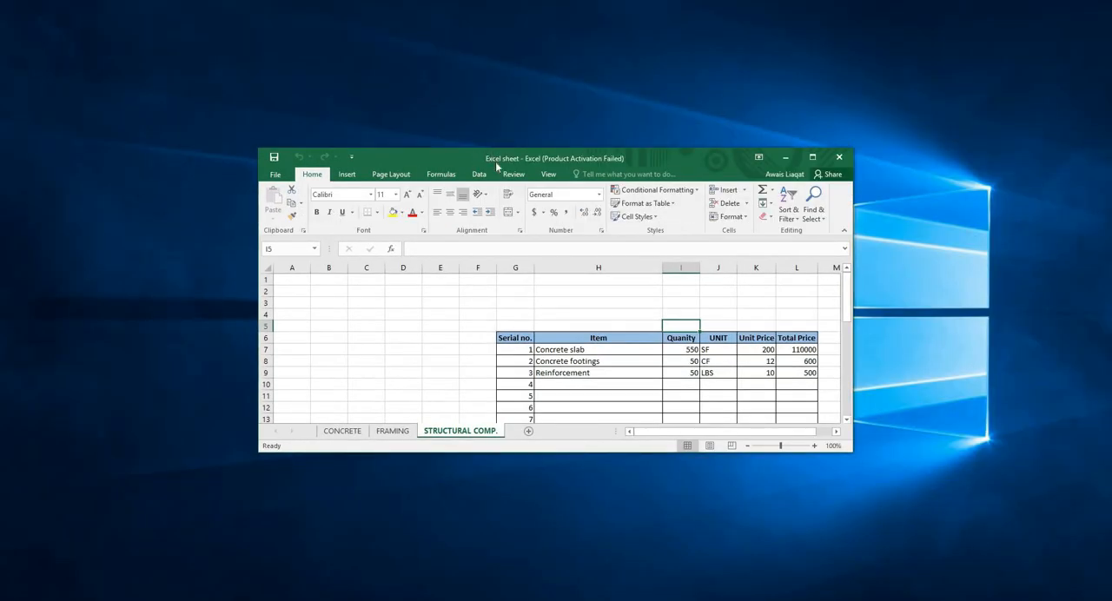
double_click(498, 159)
- Look through the reopened file's table and its FRAMING and CONCRETE sheets, then return to STRUCTURAL COMP
drag(143, 198, 625, 478)
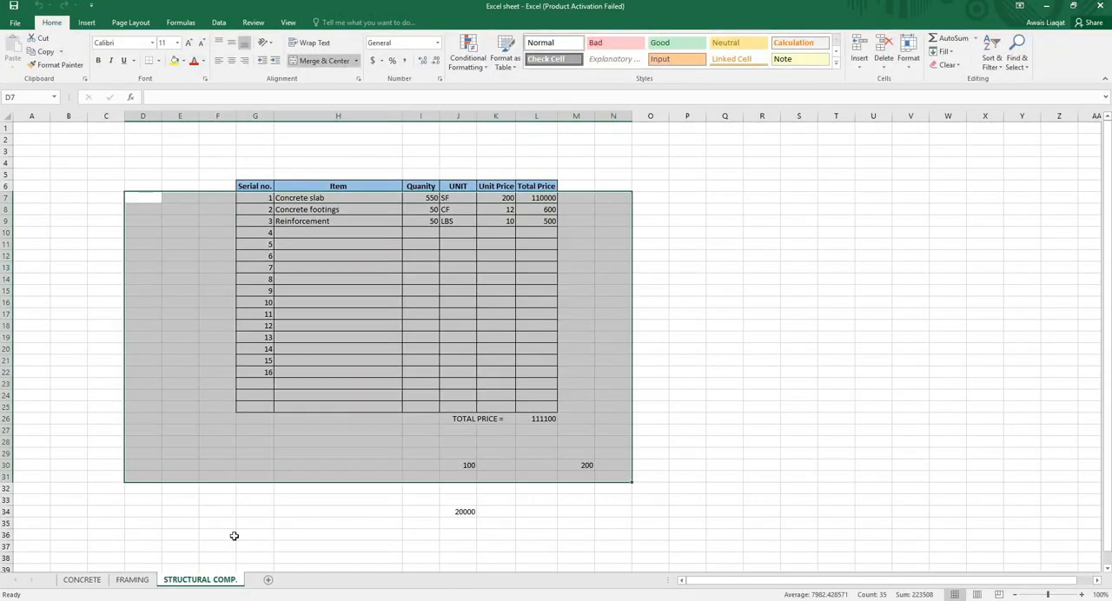
click(144, 570)
click(132, 580)
click(81, 579)
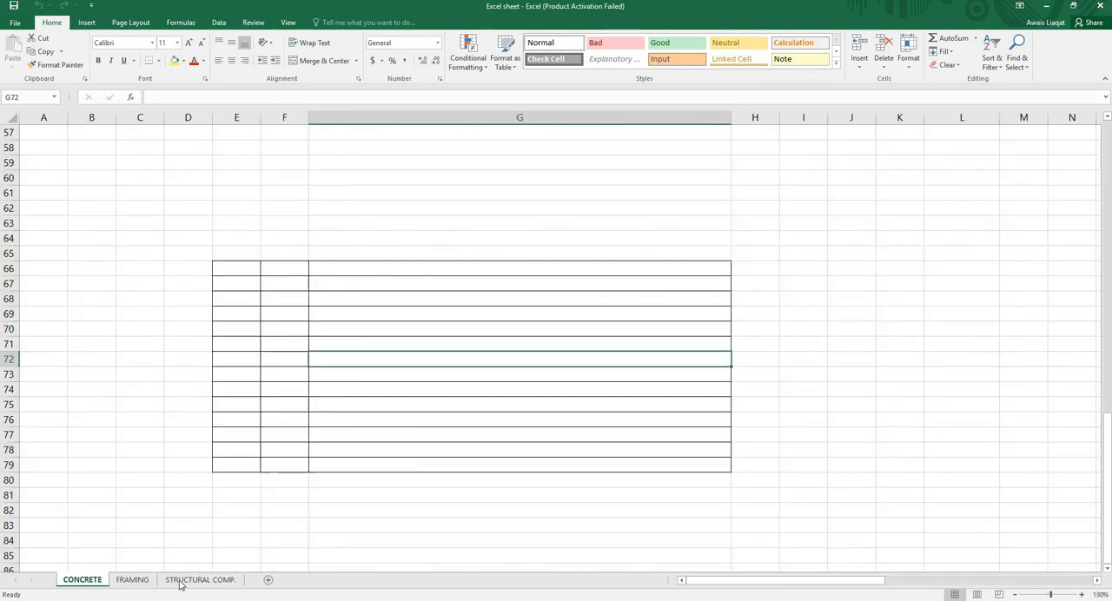
click(200, 579)
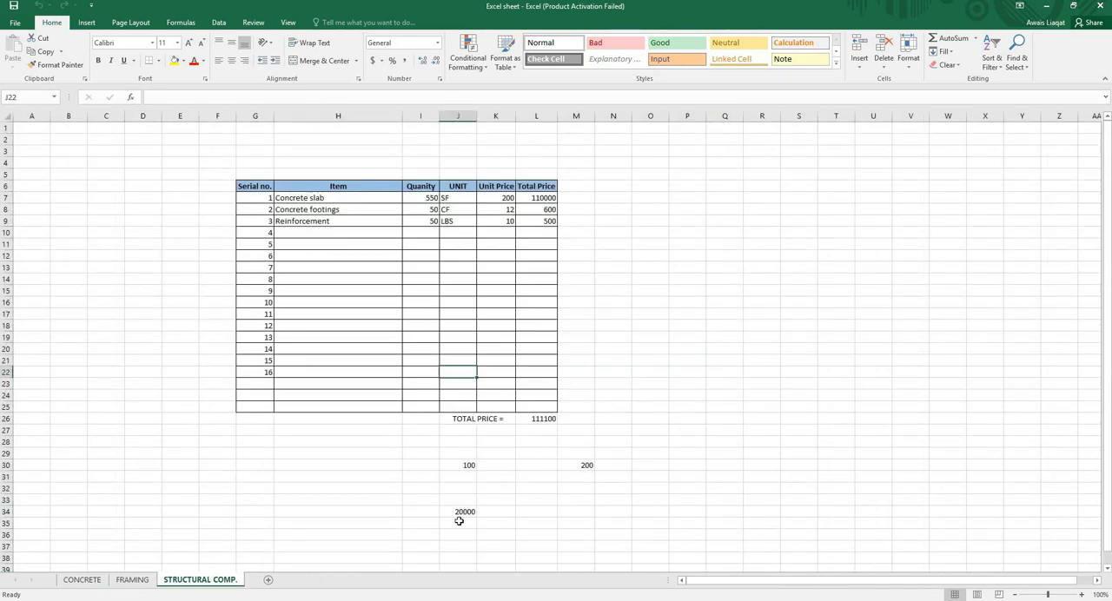
- Clear the trial numbers and multiplication formula in J29:N35 below the table
drag(459, 522, 618, 453)
key(Delete)
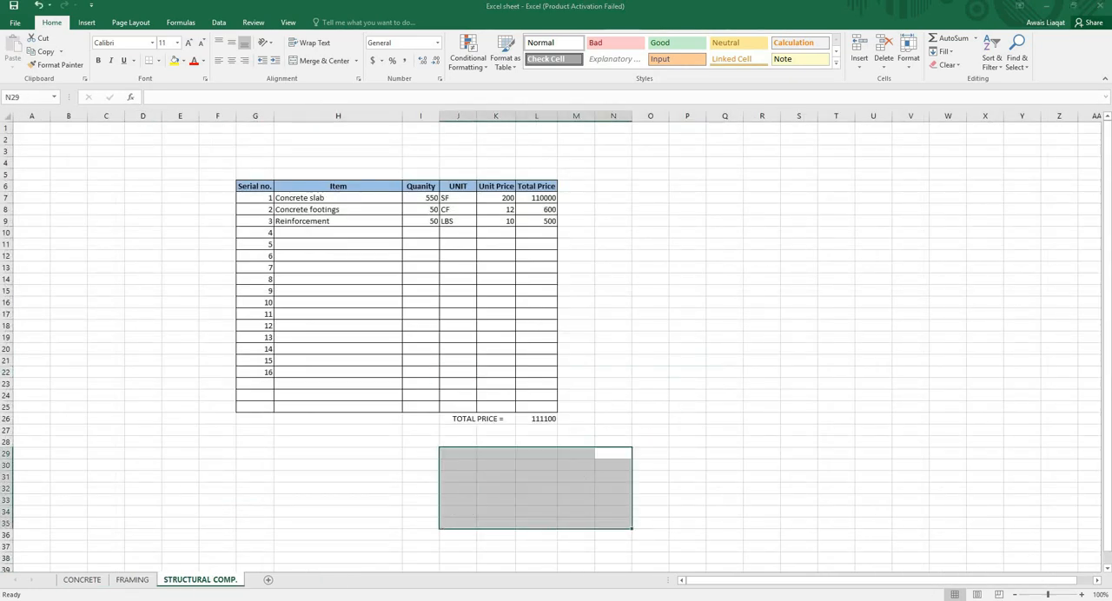
click(671, 418)
- Switch to Page Break Preview, move the print area's left boundary to the start of column G, and check the print preview
click(999, 596)
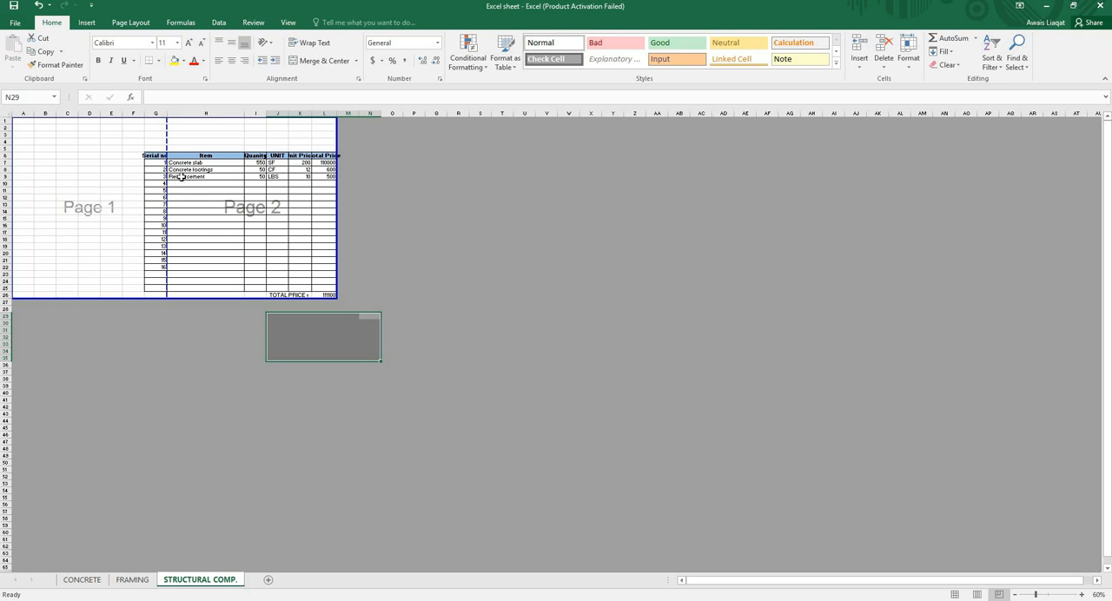
drag(361, 161, 342, 161)
drag(14, 170, 144, 174)
click(558, 259)
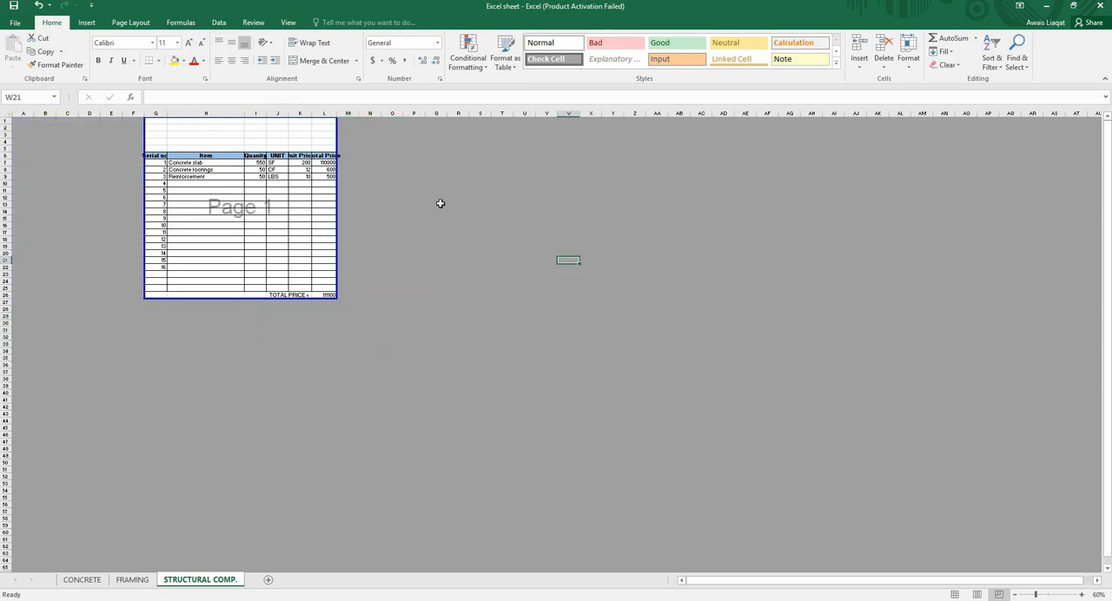
key(ctrl+p)
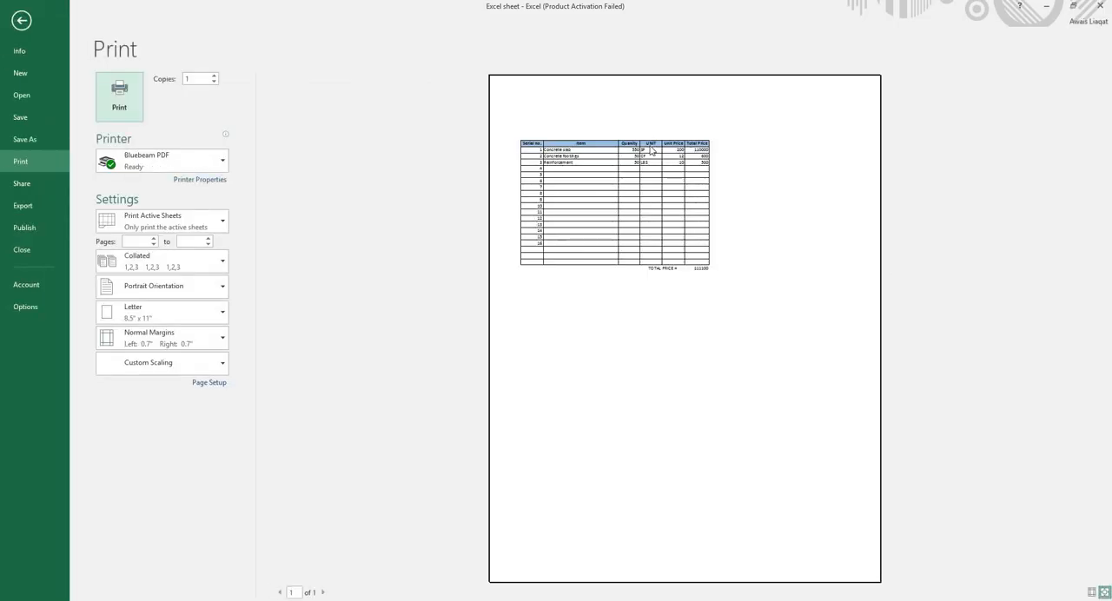
click(22, 21)
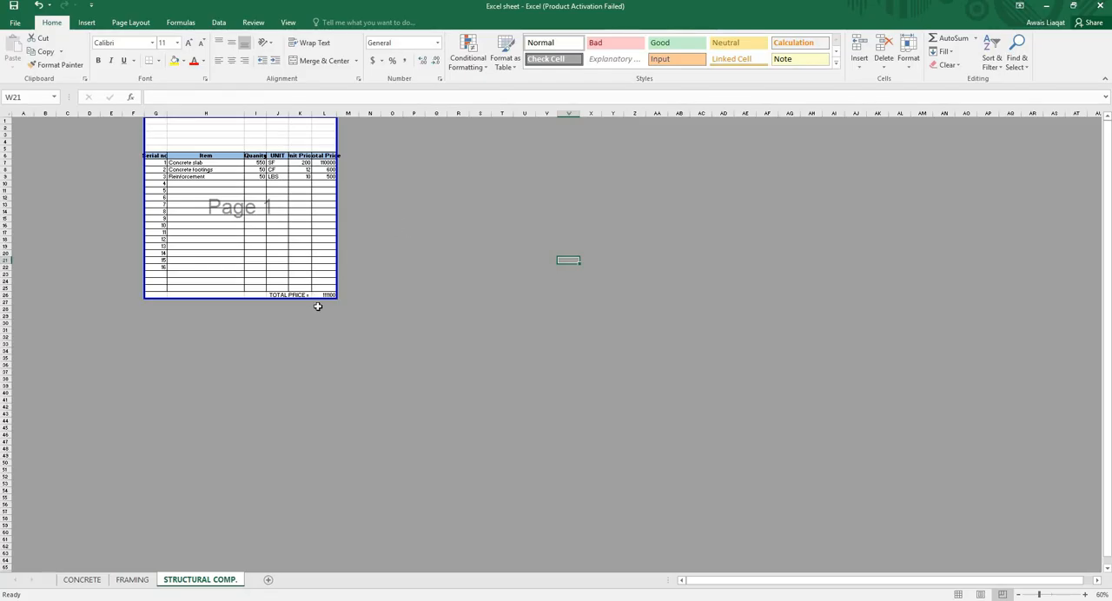
- Enlarge the print area to span columns D to Q down to row 35, and check the print preview
drag(438, 362, 448, 361)
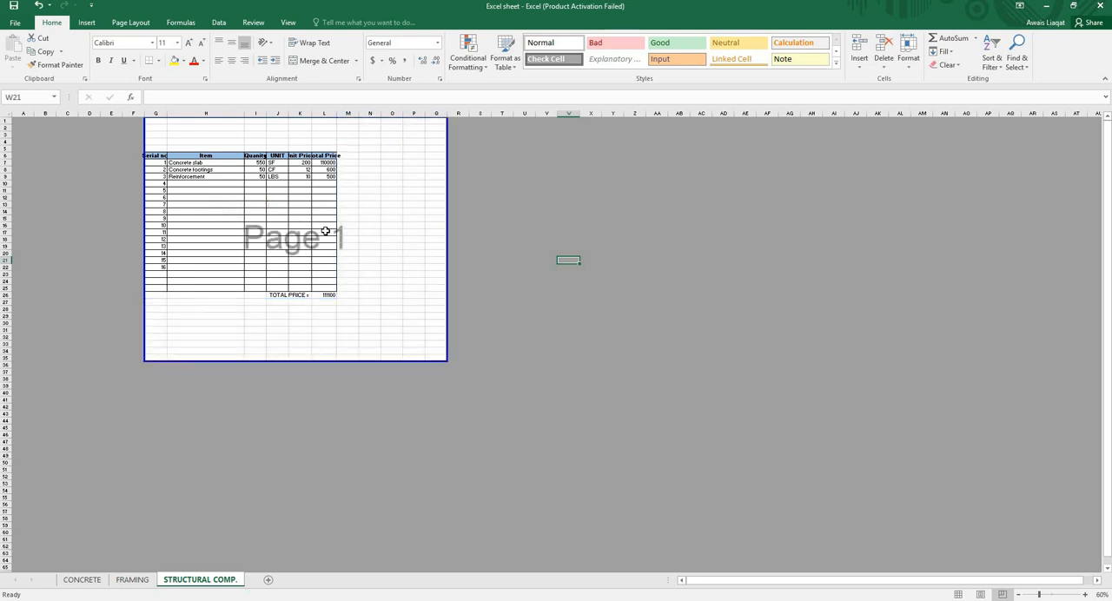
click(326, 232)
drag(144, 133, 78, 135)
key(ctrl+p)
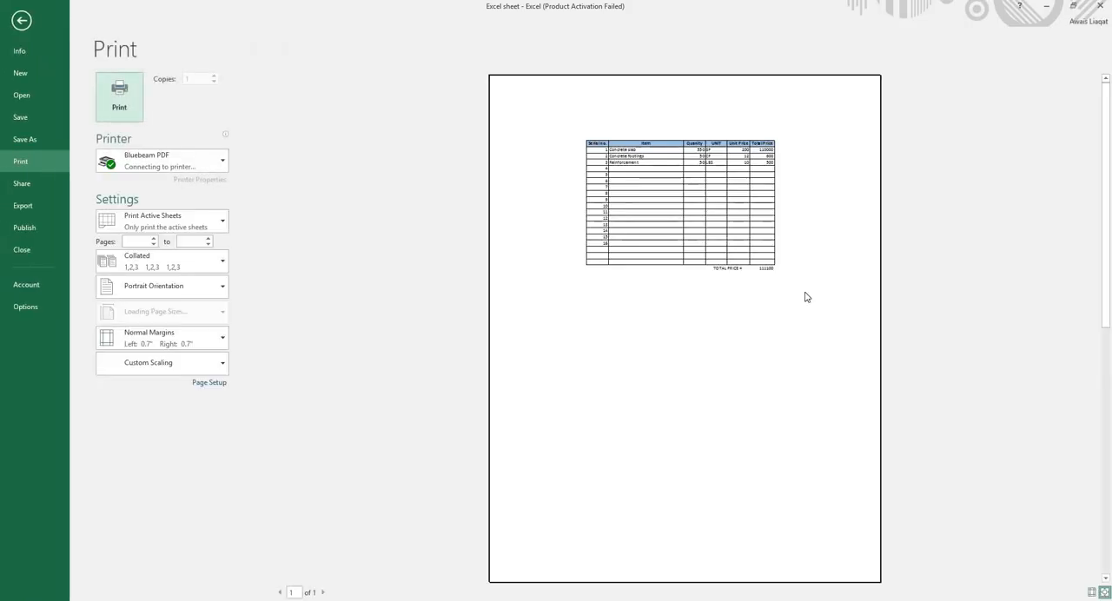
click(22, 20)
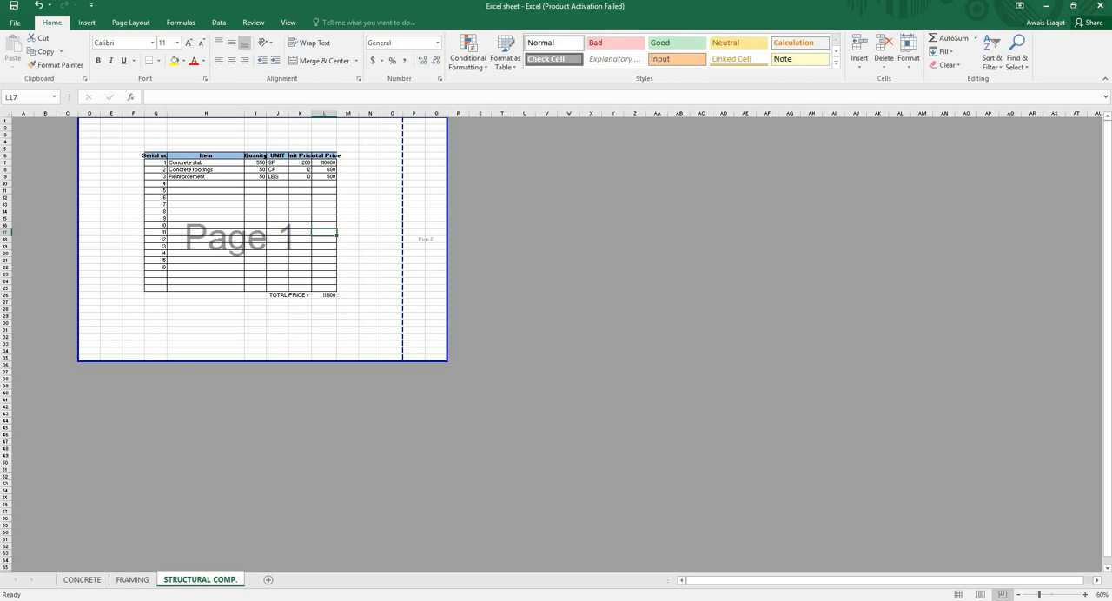
- Close the workbook and return to the desktop
click(1100, 6)
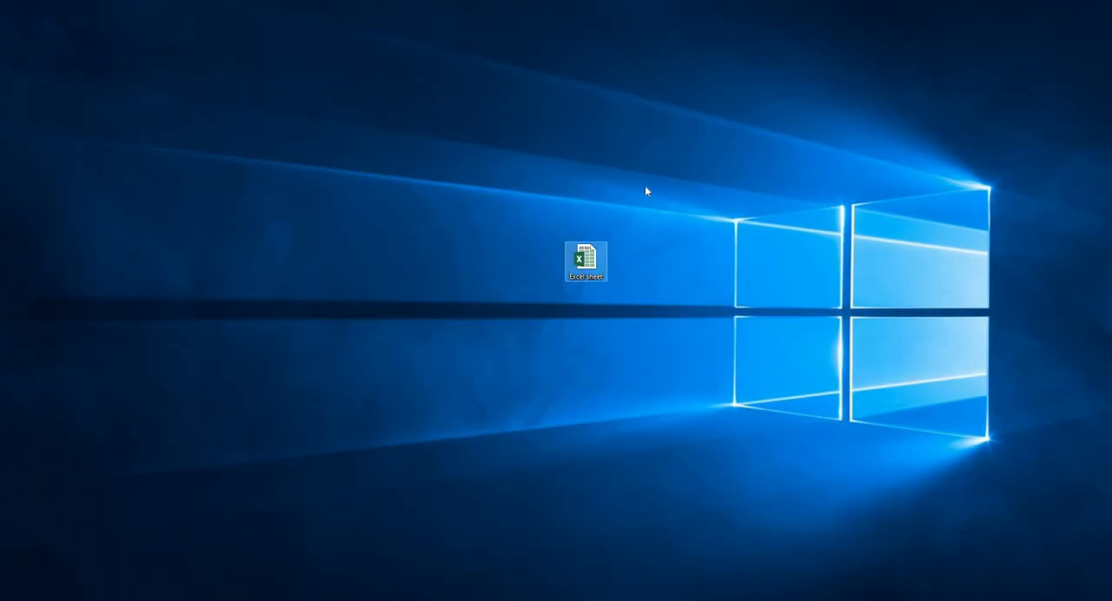
right_click(357, 153)
click(385, 184)
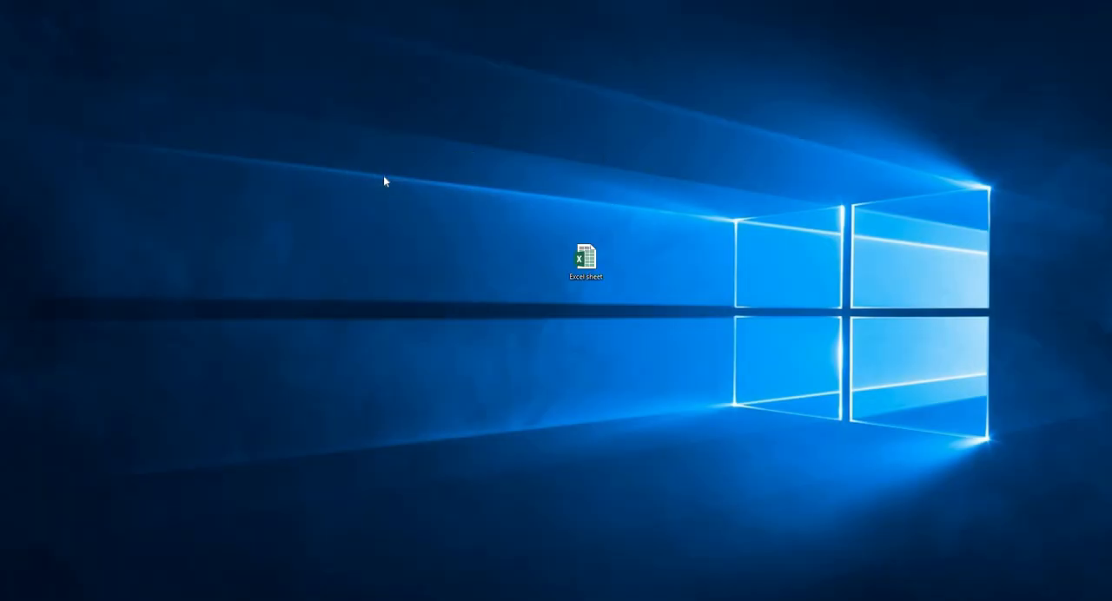